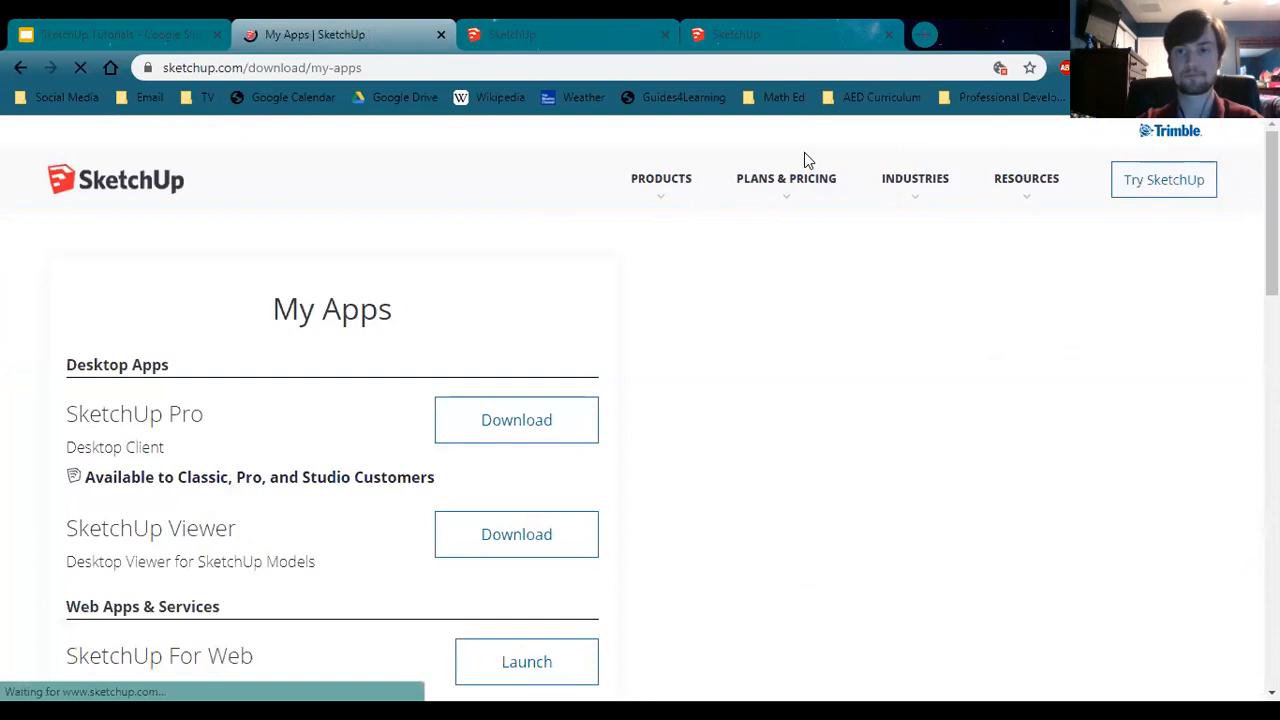
Step: Launch SketchUp For Web and create a new model from the Simple Template - Feet and Inches
scroll(380, 289, down, 4)
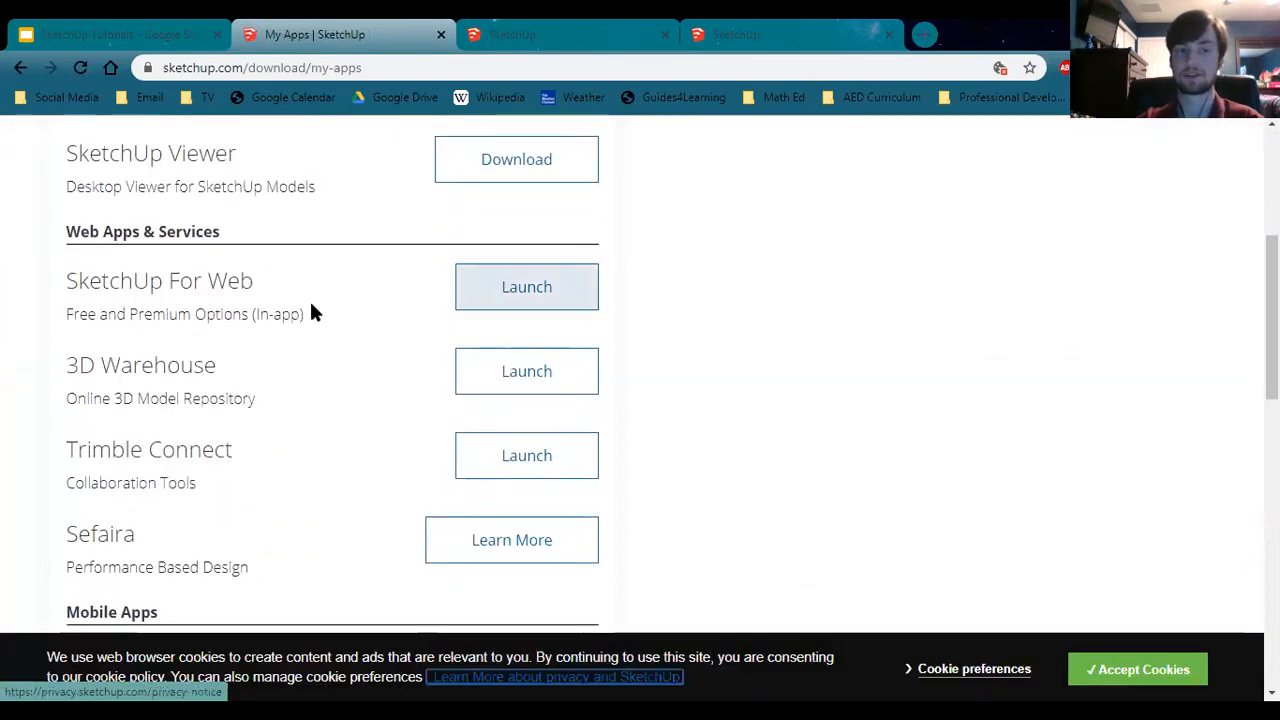
click(507, 307)
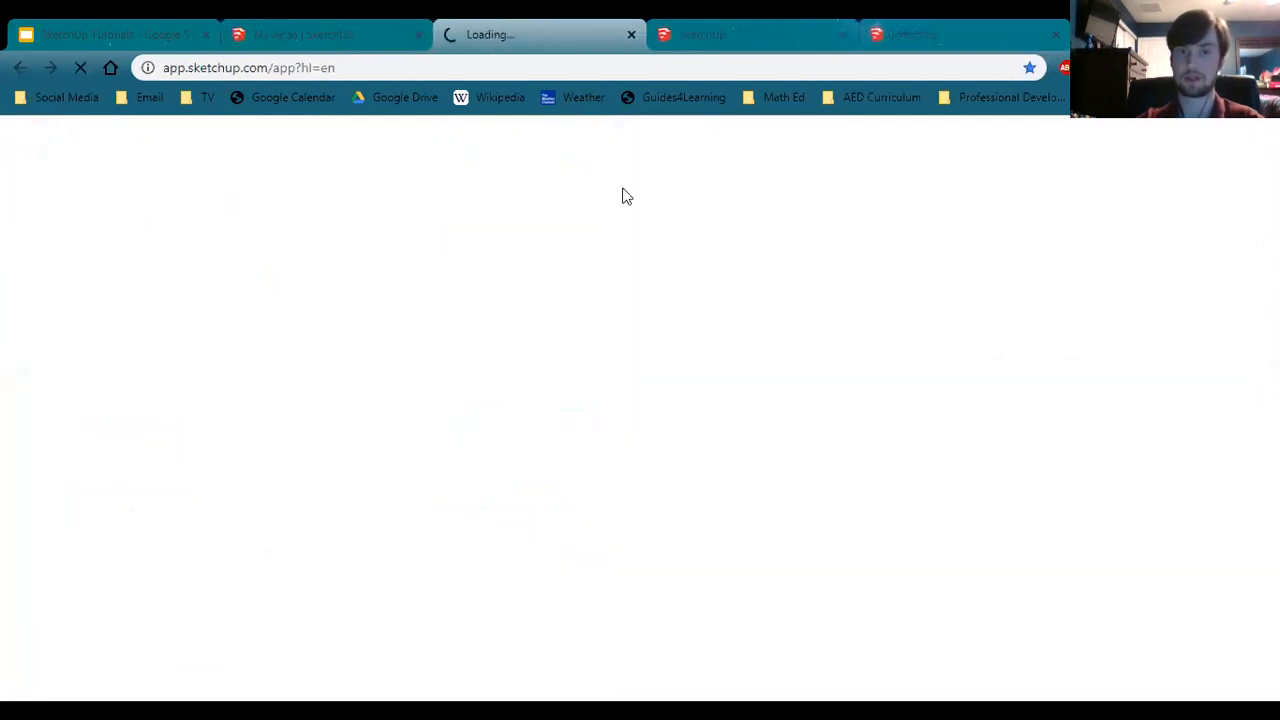
click(724, 40)
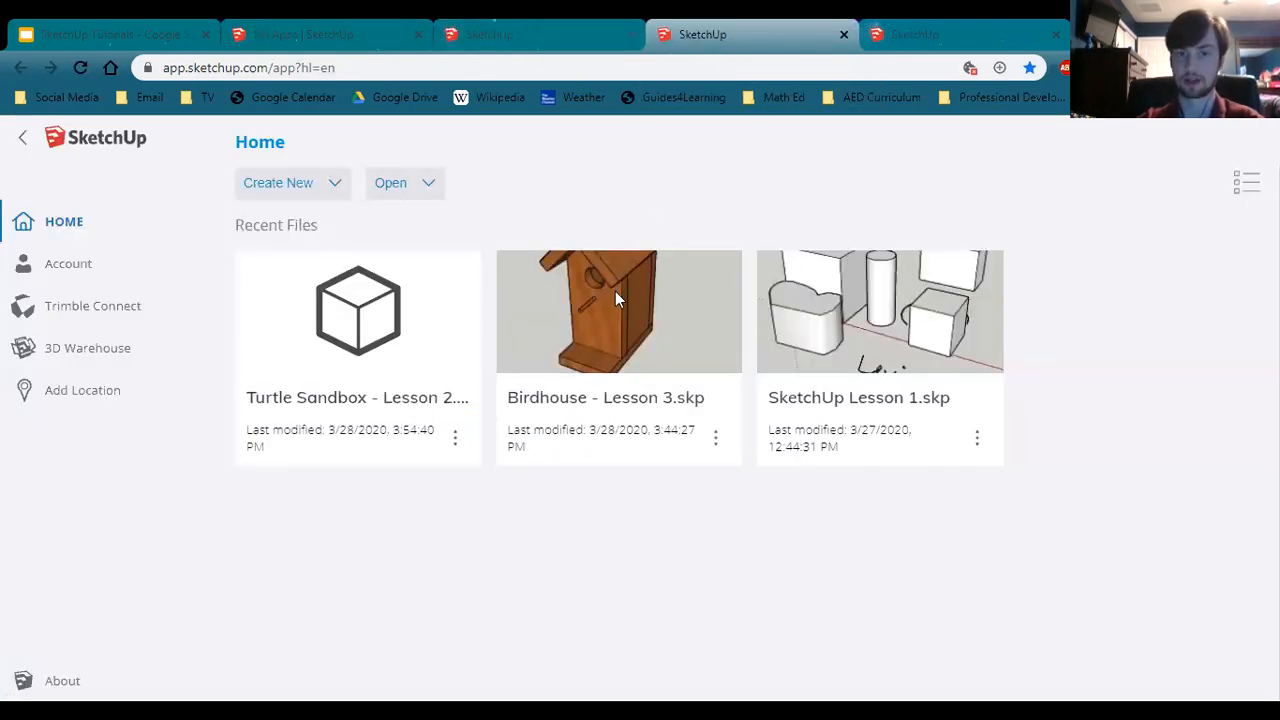
click(312, 190)
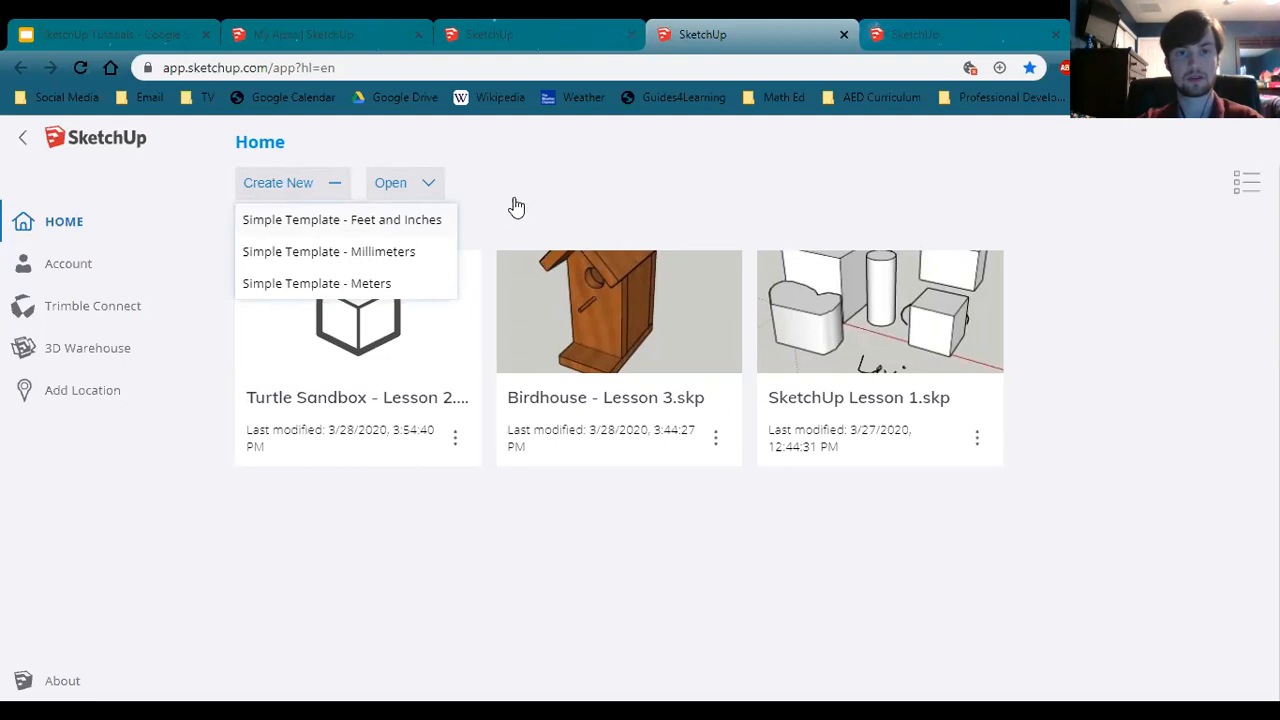
click(374, 221)
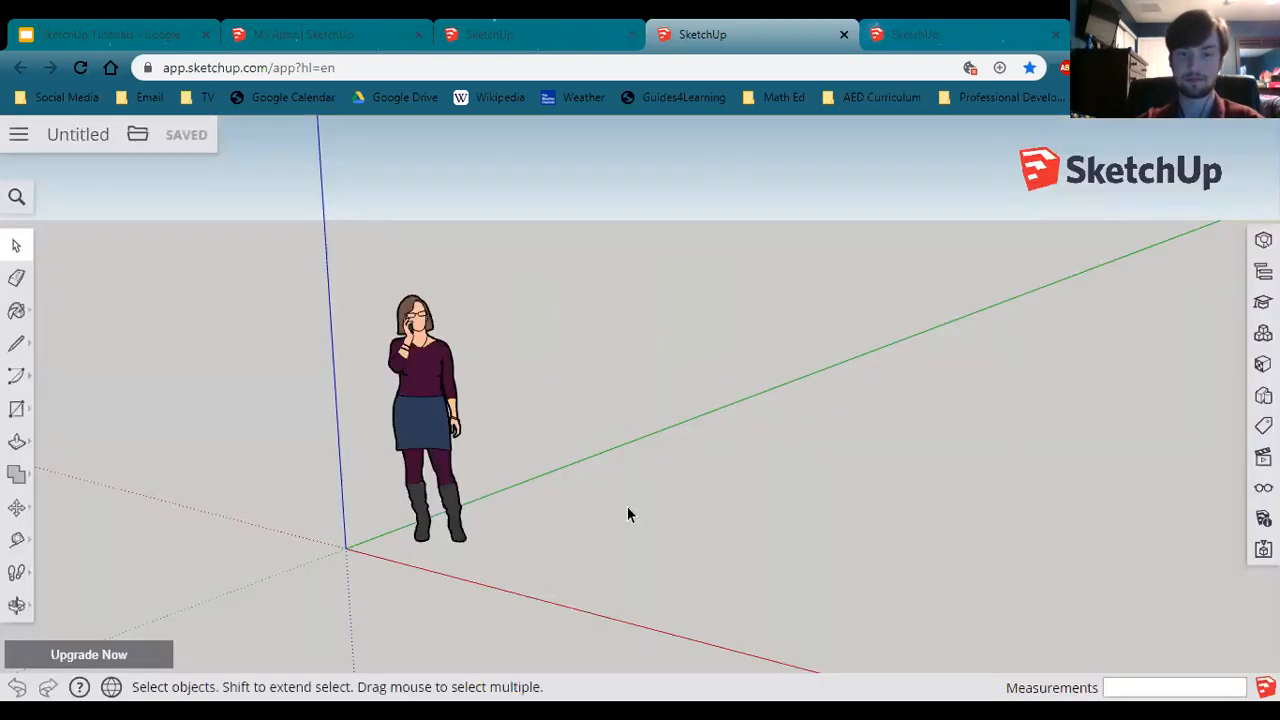
Step: Delete the default human figure standing near the origin
middle_drag(617, 486, 330, 360)
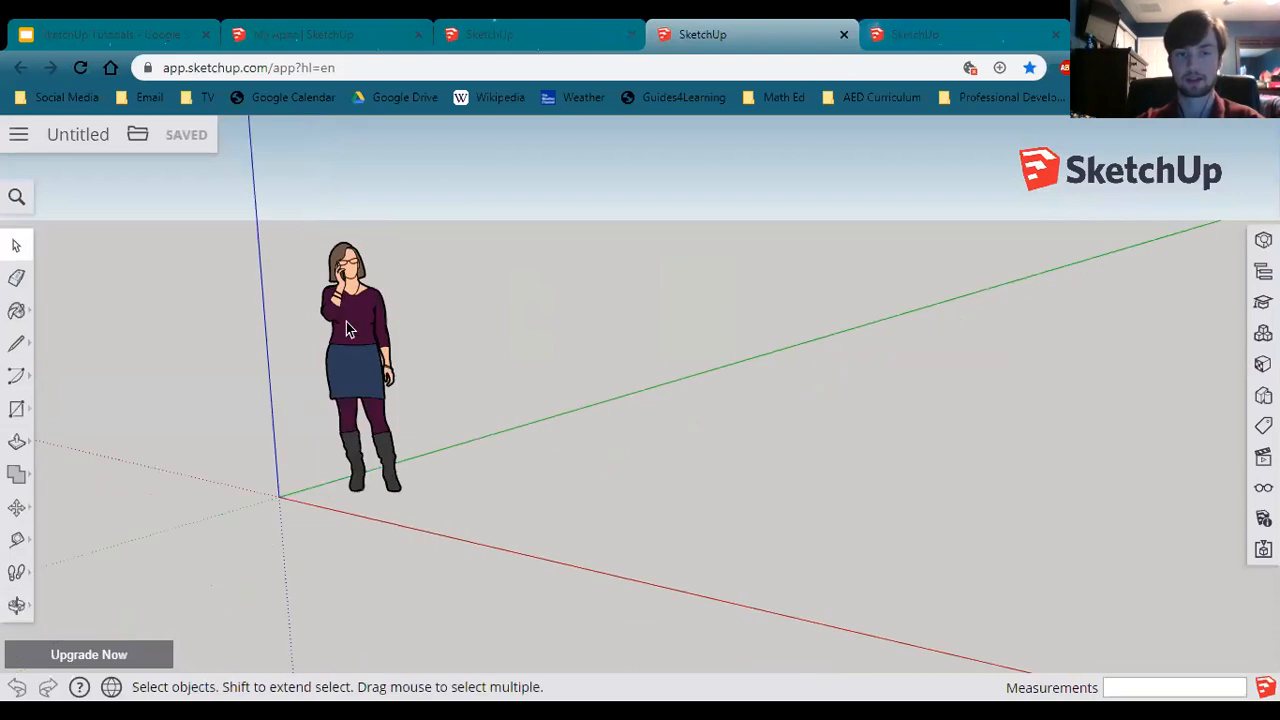
click(346, 330)
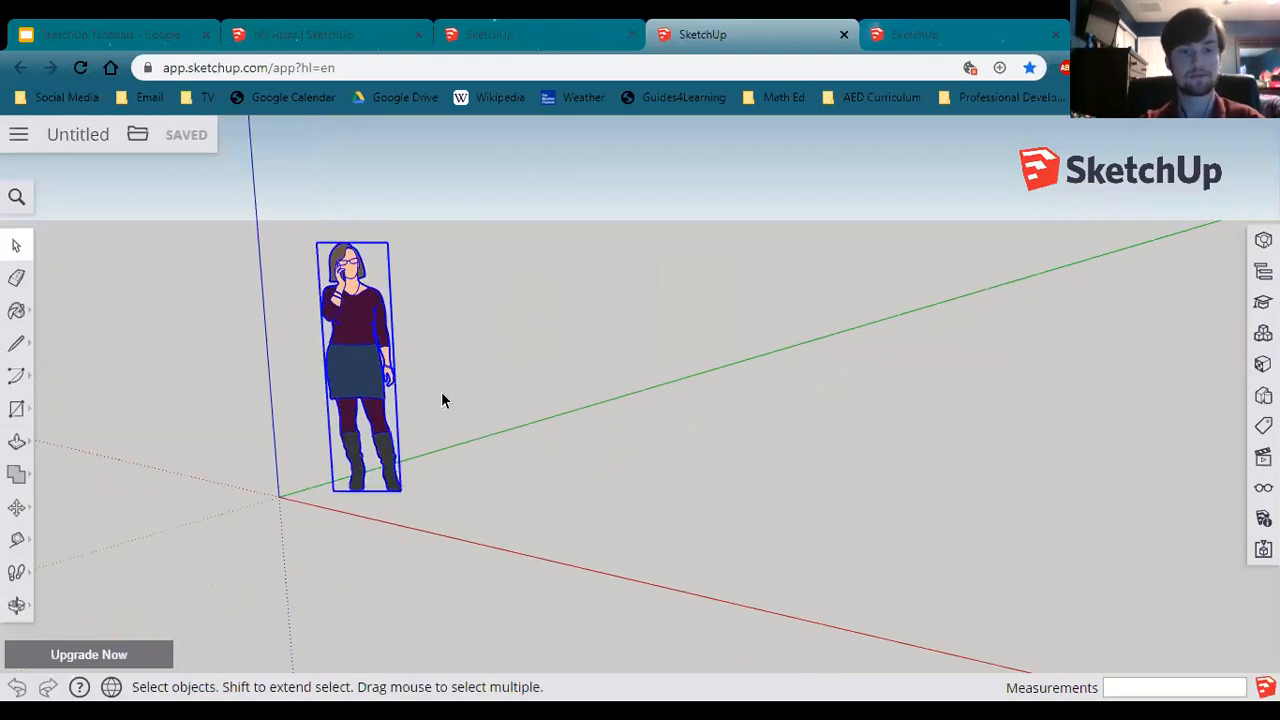
key(Delete)
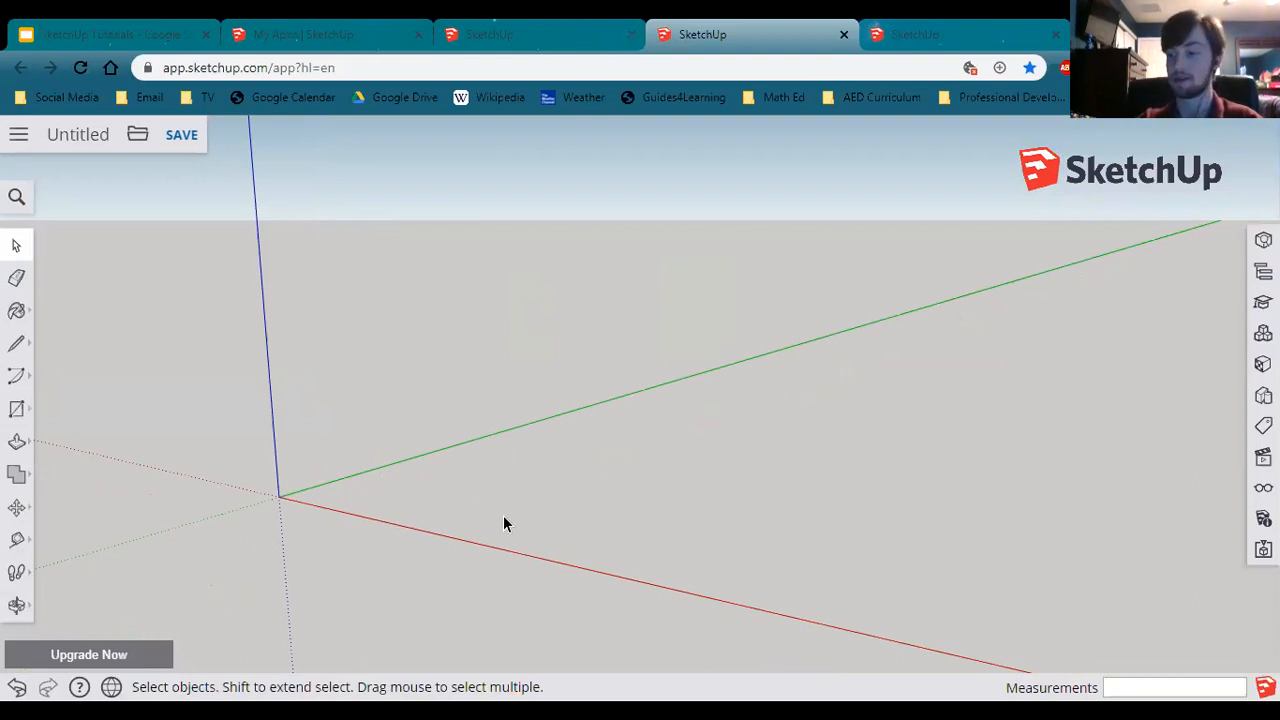
Step: Examine the empty workspace around the axes by zooming in and out and panning sideways
middle_drag(503, 523, 677, 471)
scroll(681, 483, up, 1)
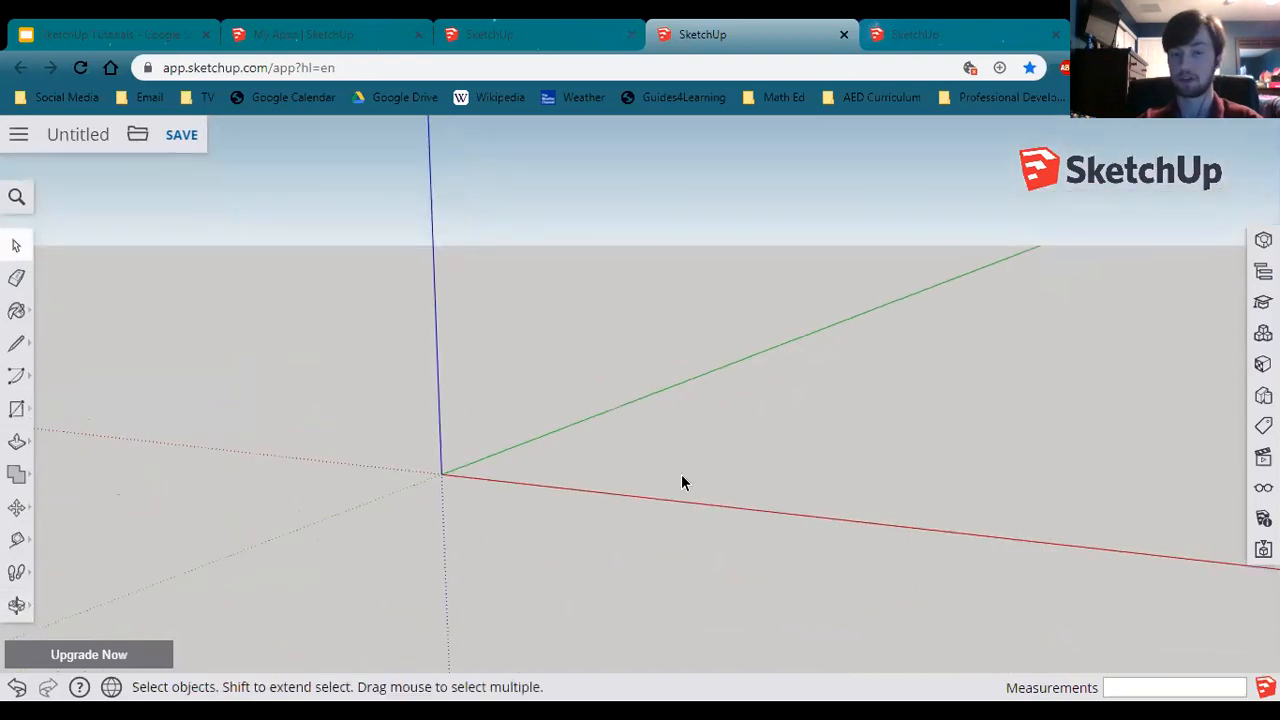
scroll(681, 474, down, 2)
scroll(680, 469, up, 3)
scroll(680, 468, down, 2)
scroll(683, 466, up, 1)
scroll(683, 477, up, 2)
scroll(679, 482, down, 1)
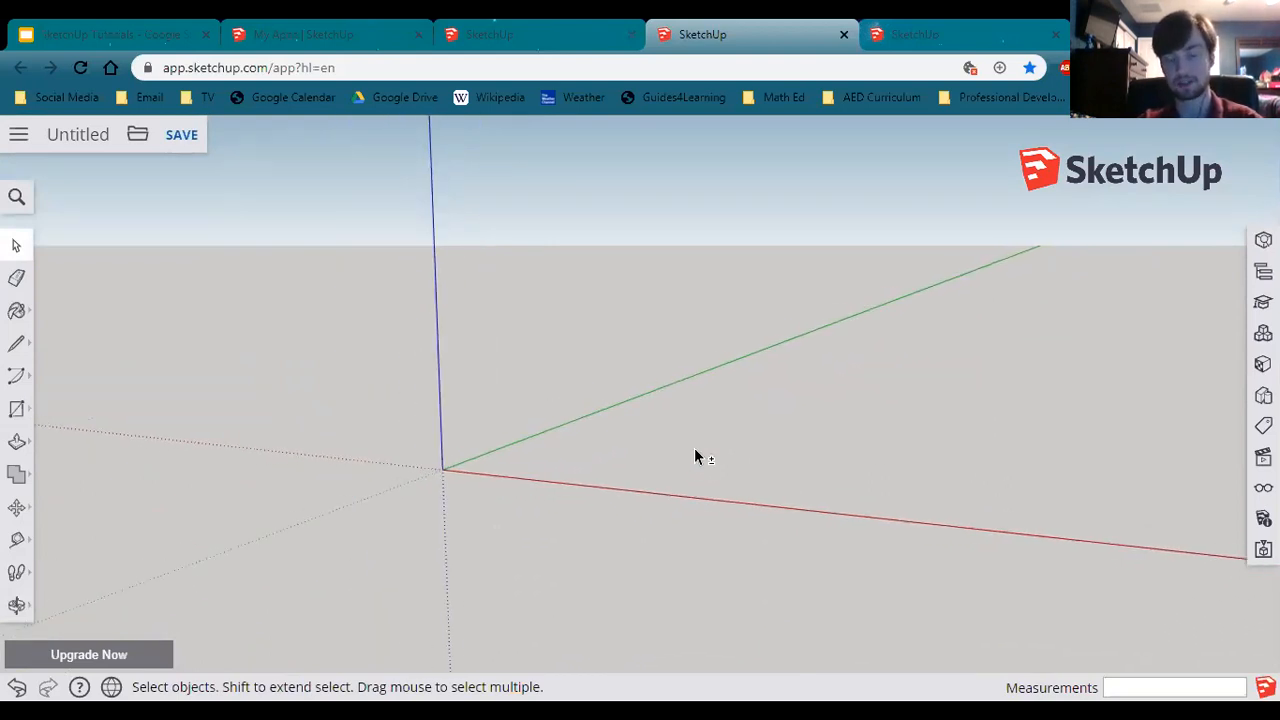
key(o)
shift+drag(694, 434, 481, 503)
key(space)
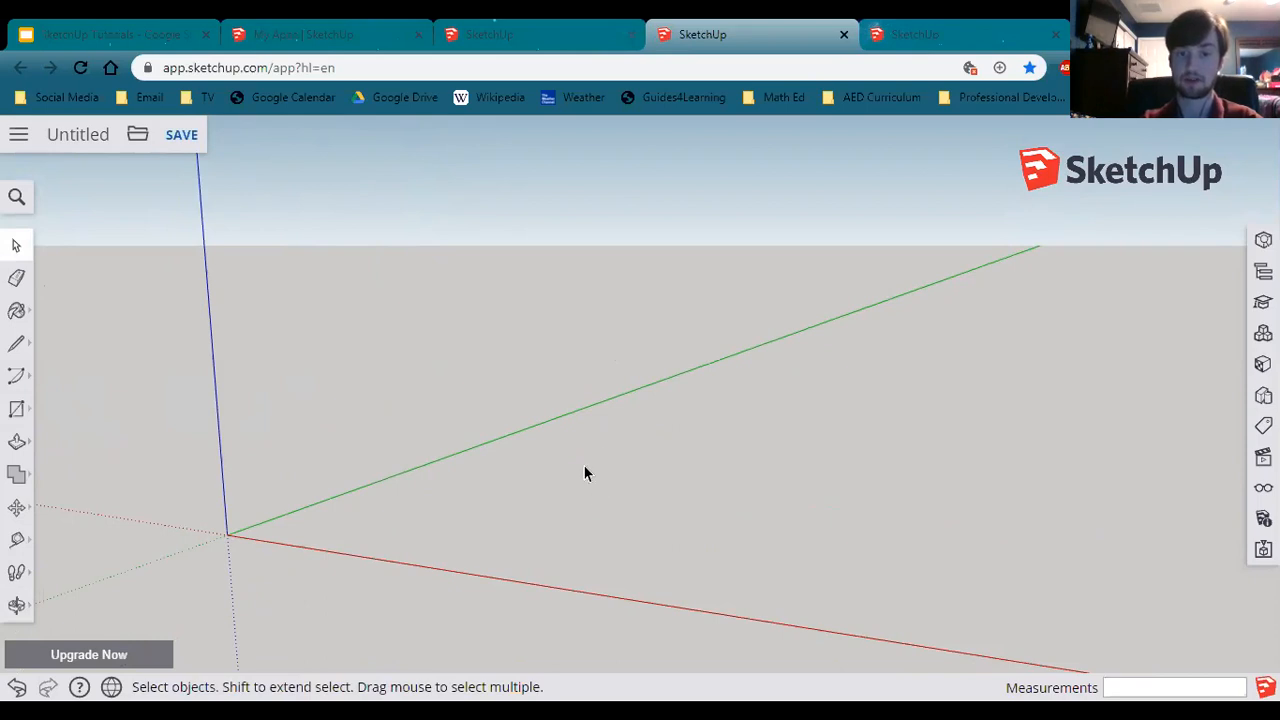
scroll(529, 490, down, 3)
scroll(529, 490, up, 5)
scroll(529, 490, down, 3)
scroll(529, 490, up, 6)
scroll(529, 490, down, 3)
scroll(529, 490, up, 5)
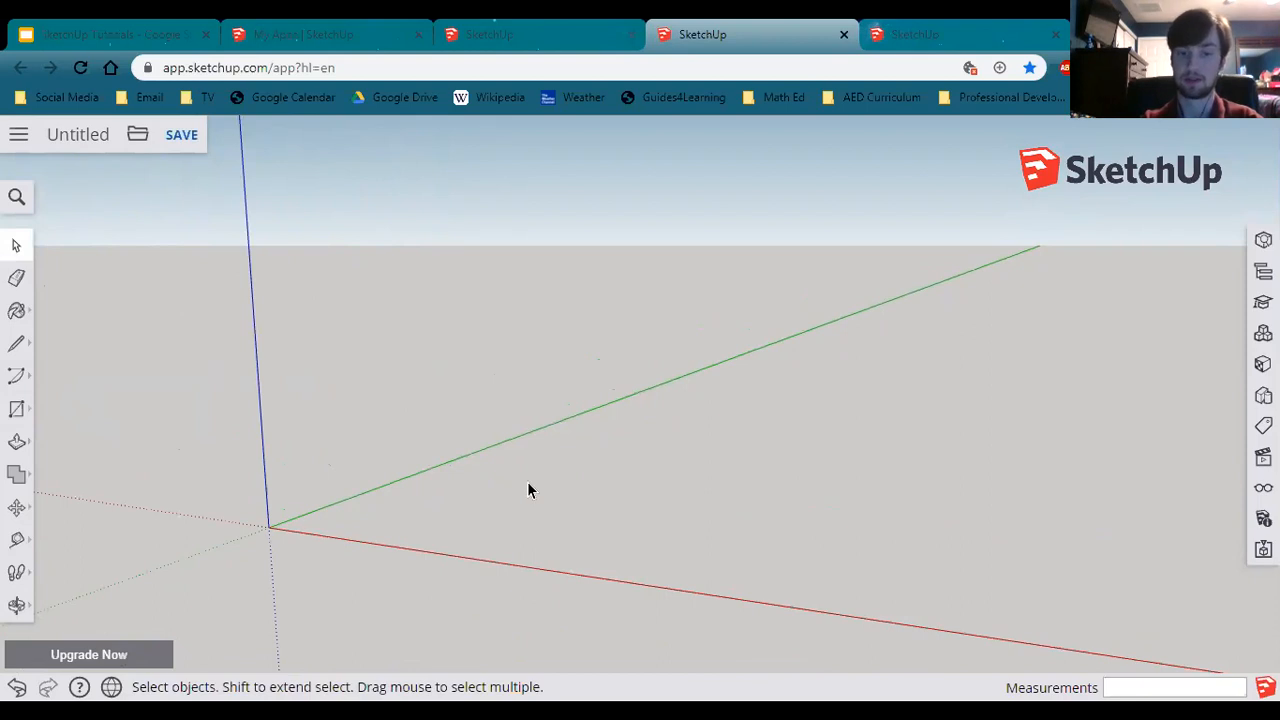
Step: Look at the axes from different angles using the Orbit and Pan tools, ending with the Select tool active
key(o)
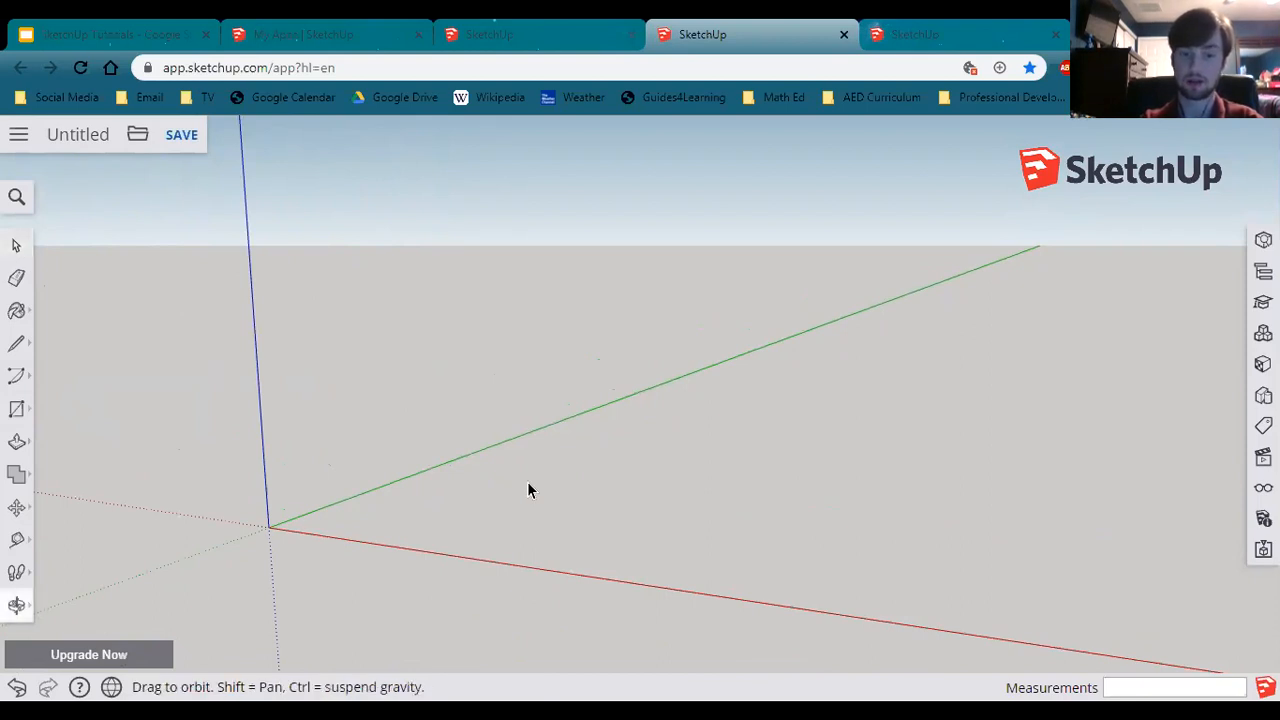
drag(520, 477, 522, 476)
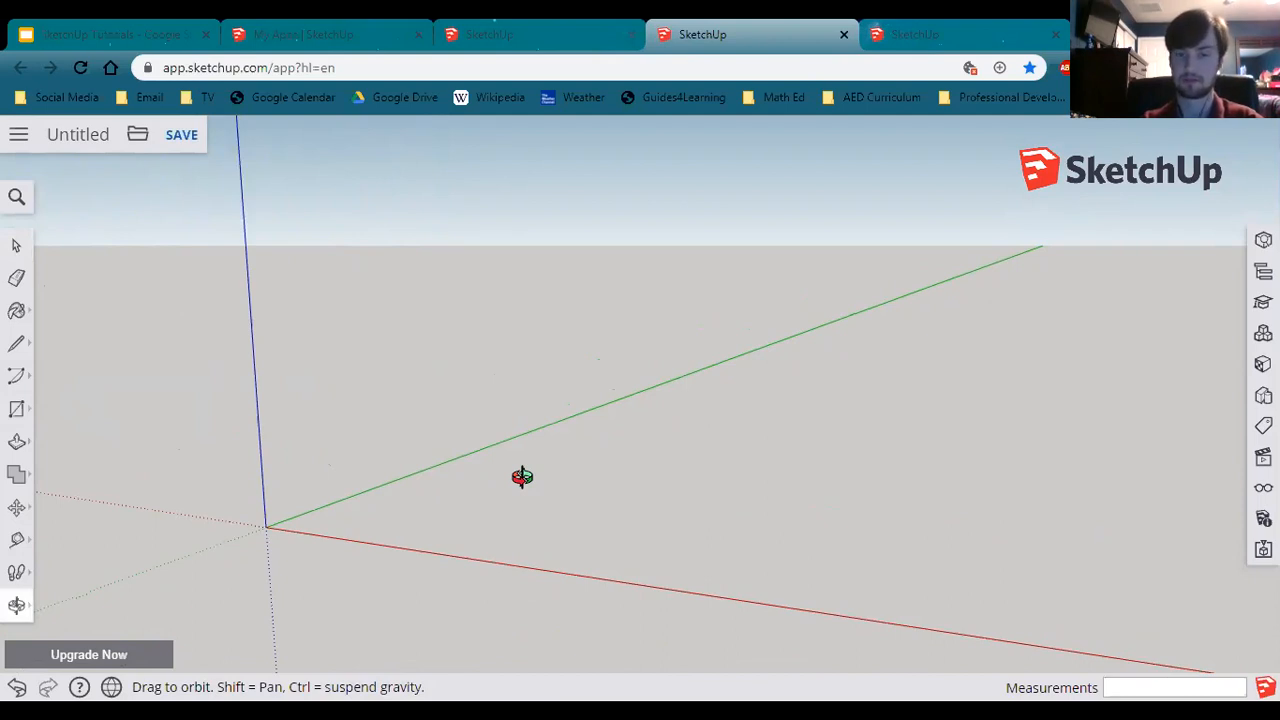
drag(520, 480, 486, 486)
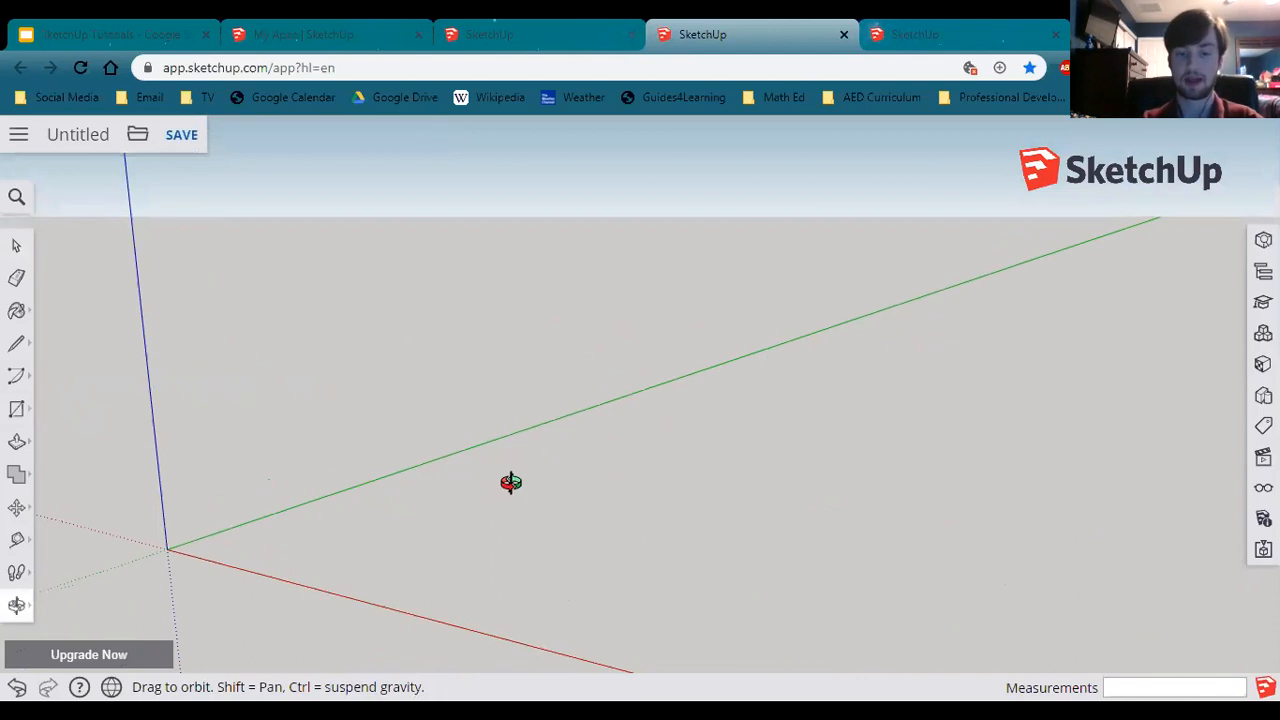
key(h)
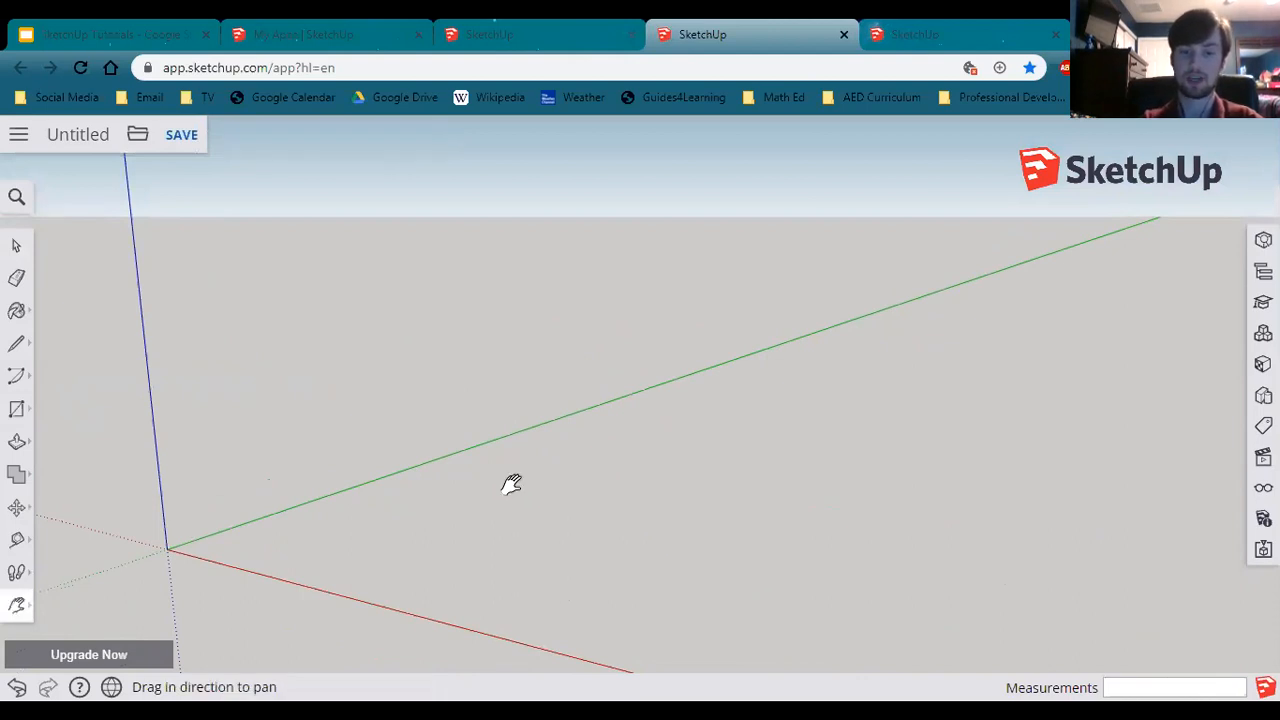
drag(511, 484, 547, 424)
key(space)
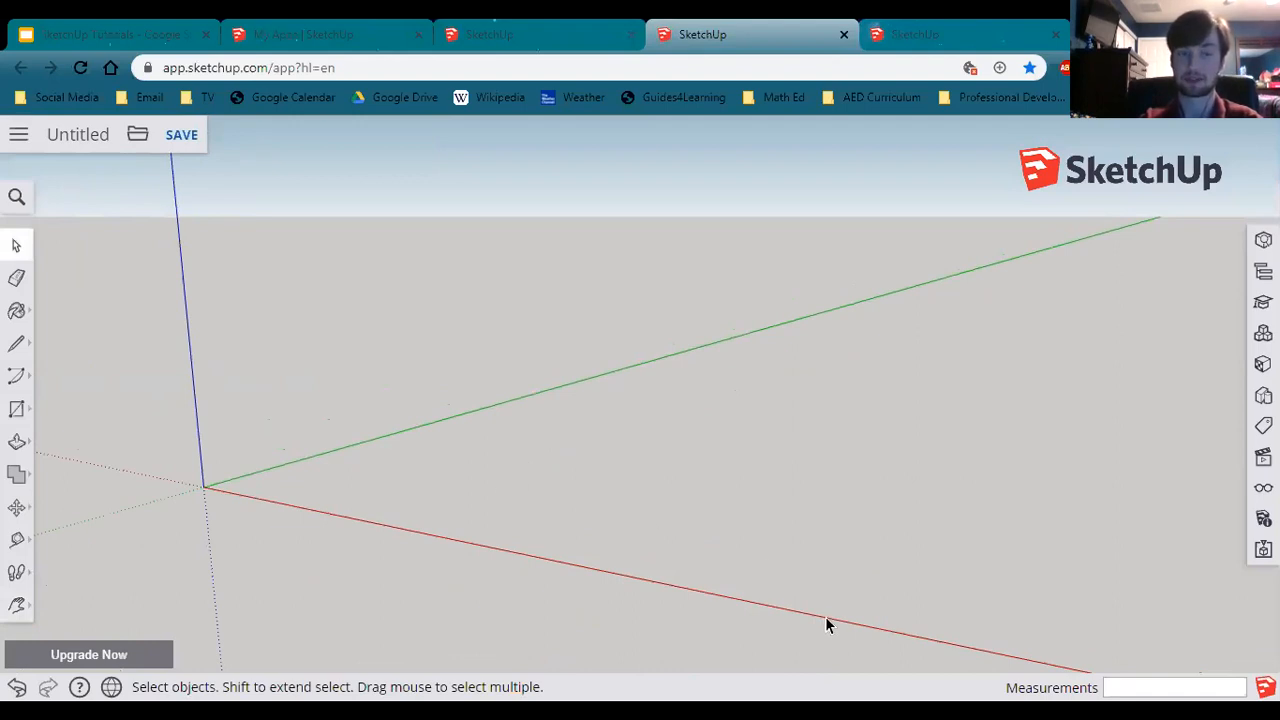
middle_drag(700, 520, 629, 634)
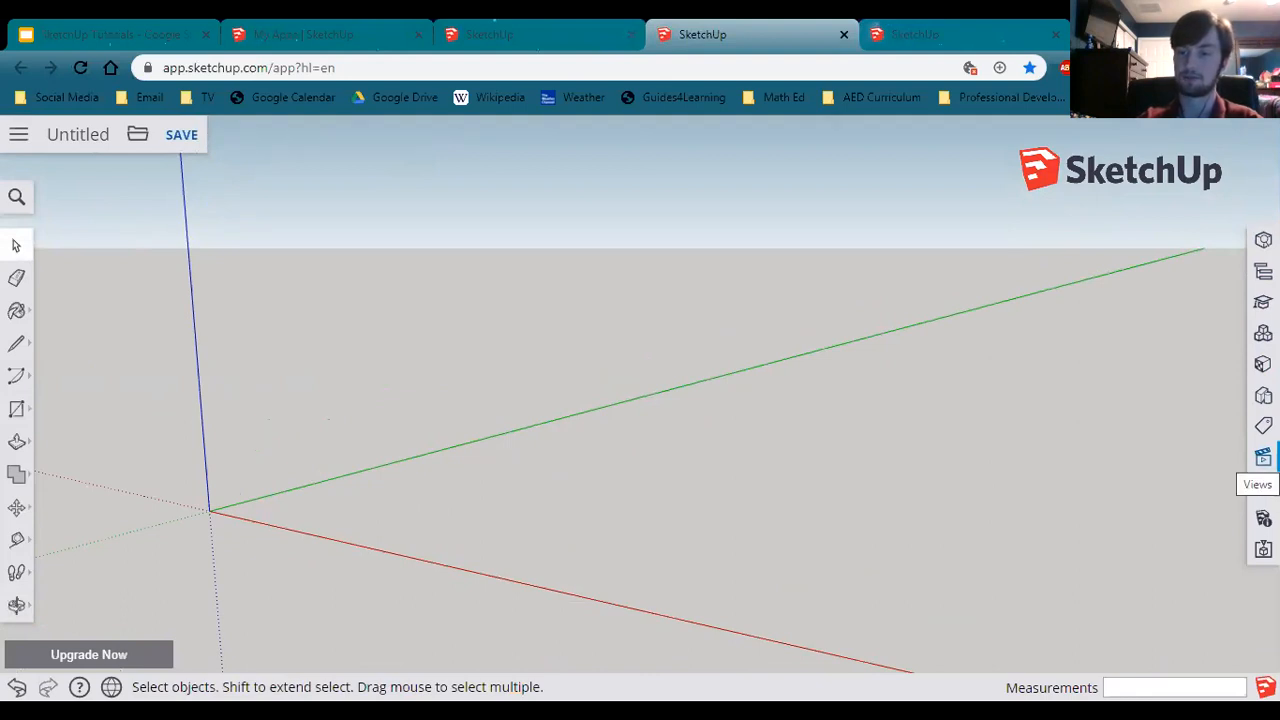
Step: Try several standard camera views and set the model to the top view
click(1263, 457)
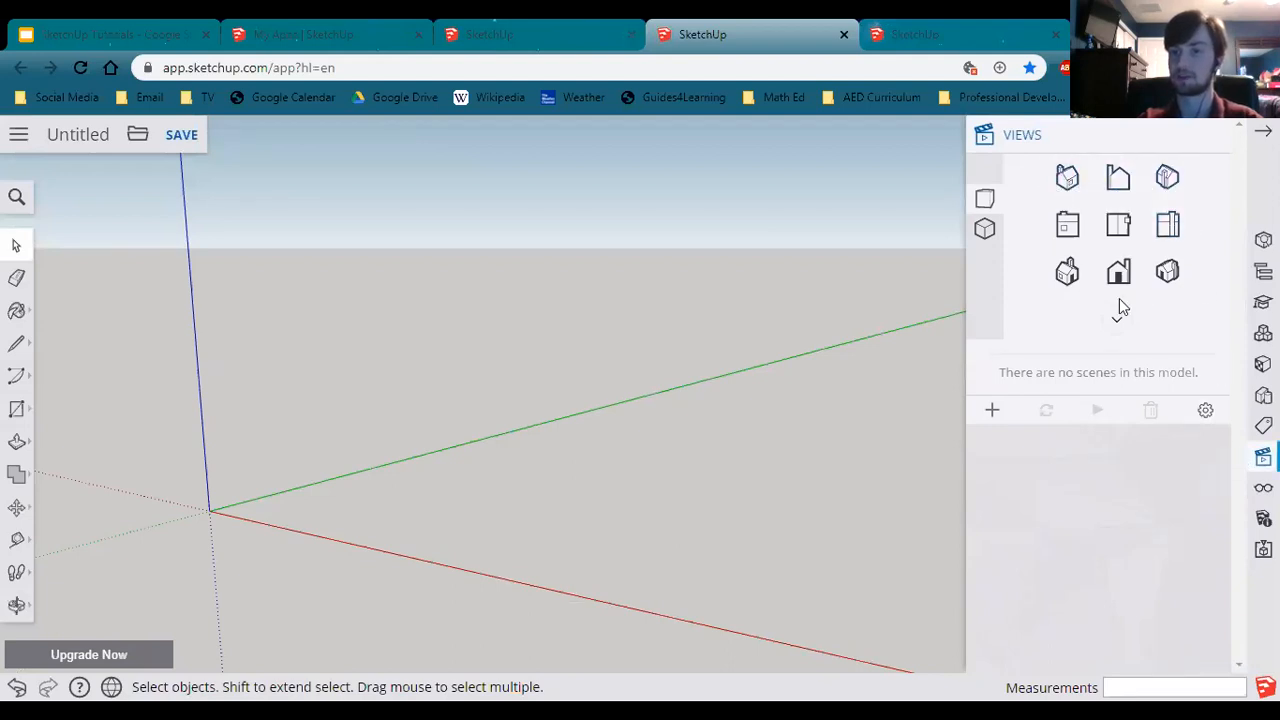
click(1067, 178)
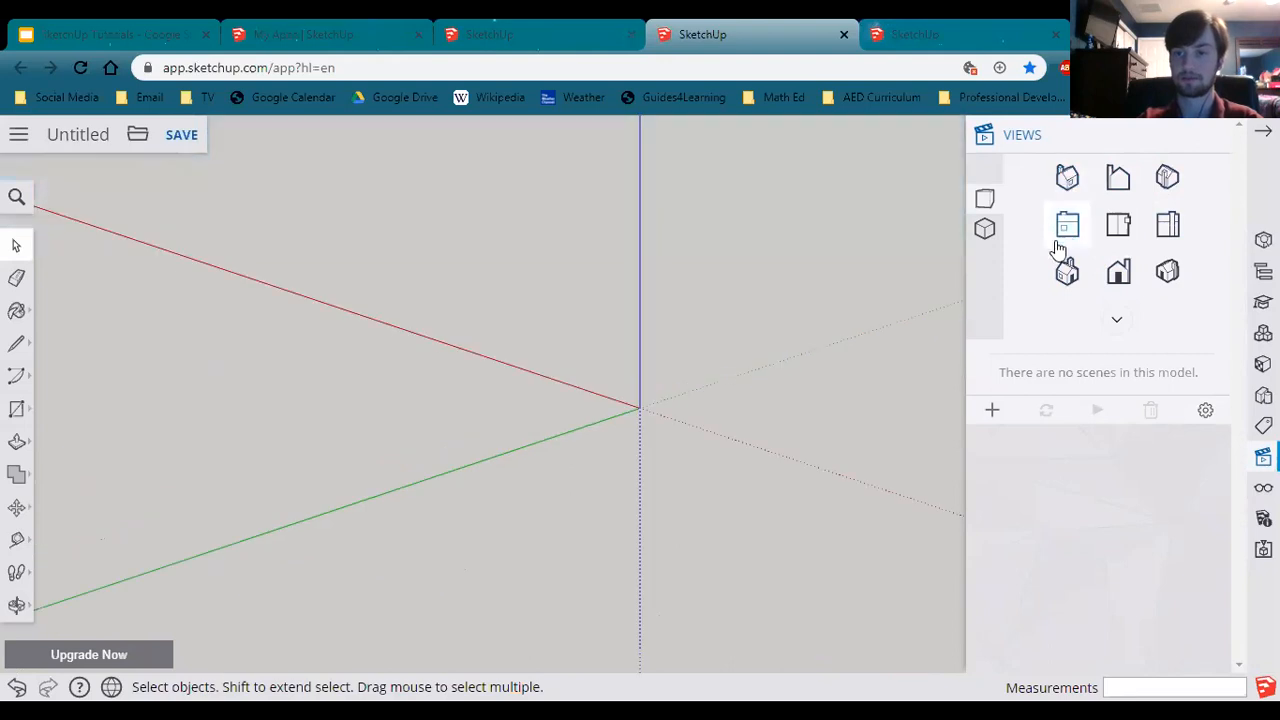
click(1118, 178)
click(1168, 178)
click(1166, 226)
click(1067, 272)
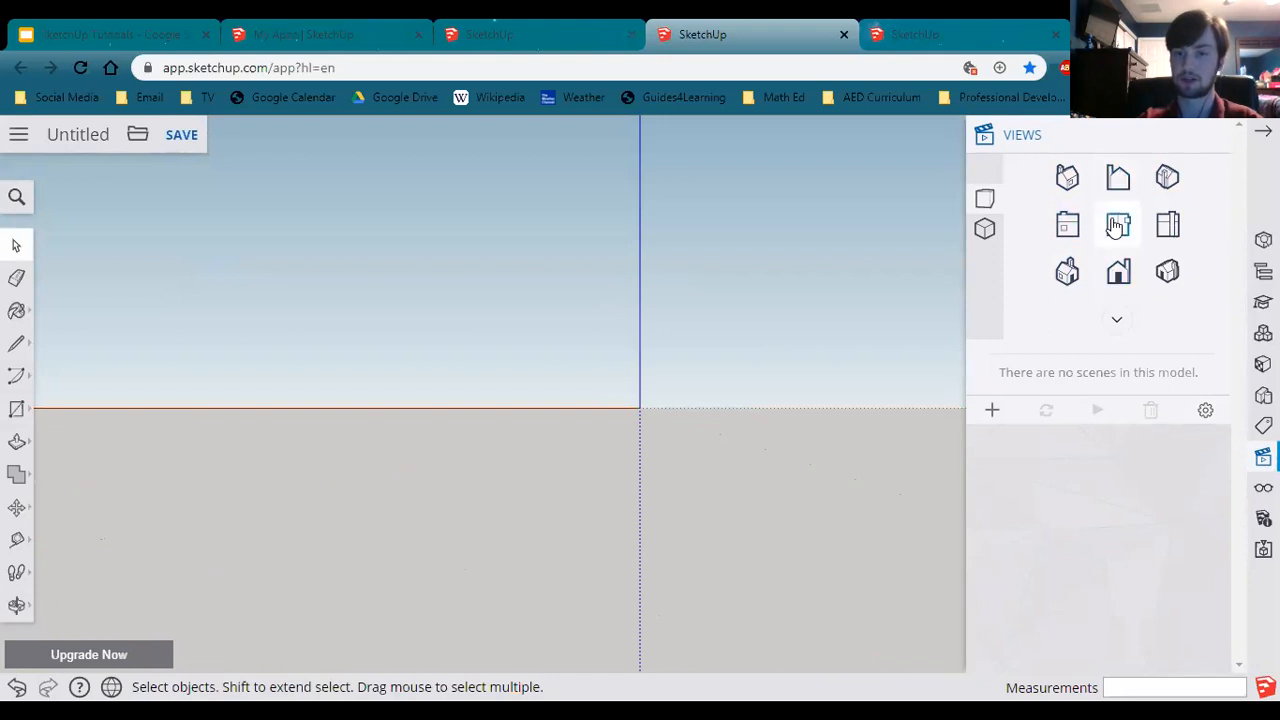
click(1114, 230)
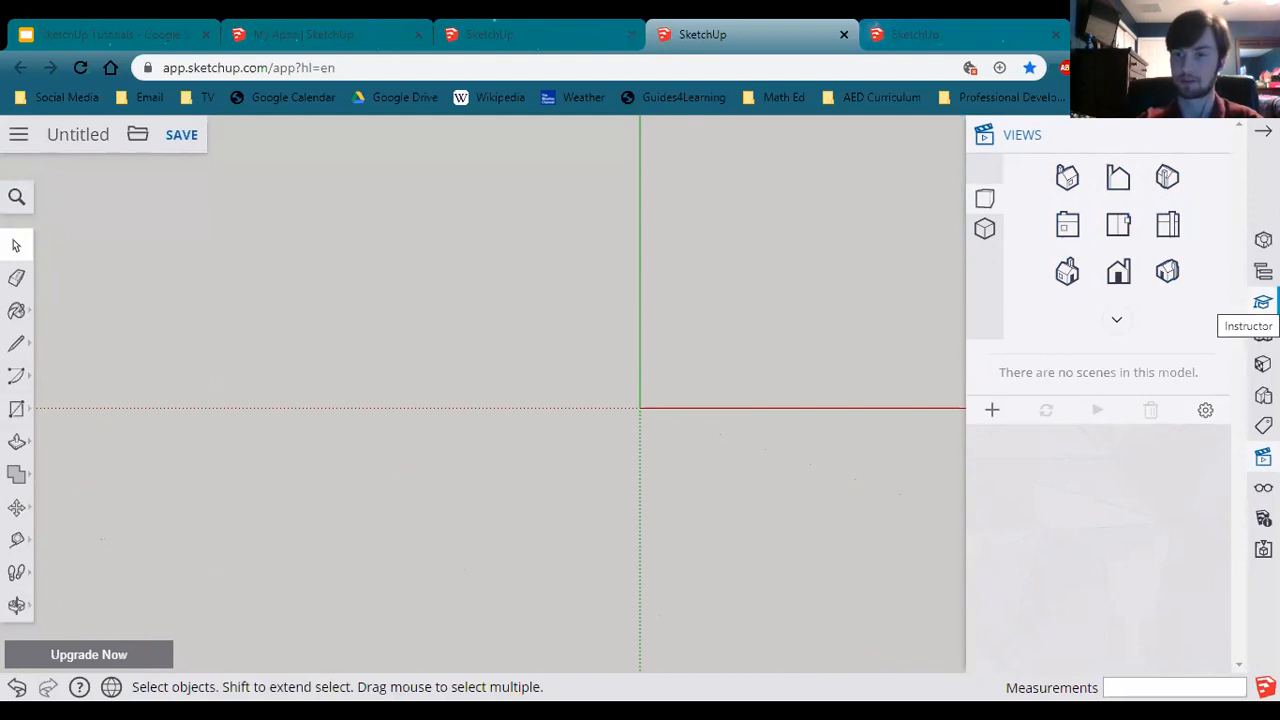
Step: Open the Instructor and read through its guidance for the Select tool
click(1262, 302)
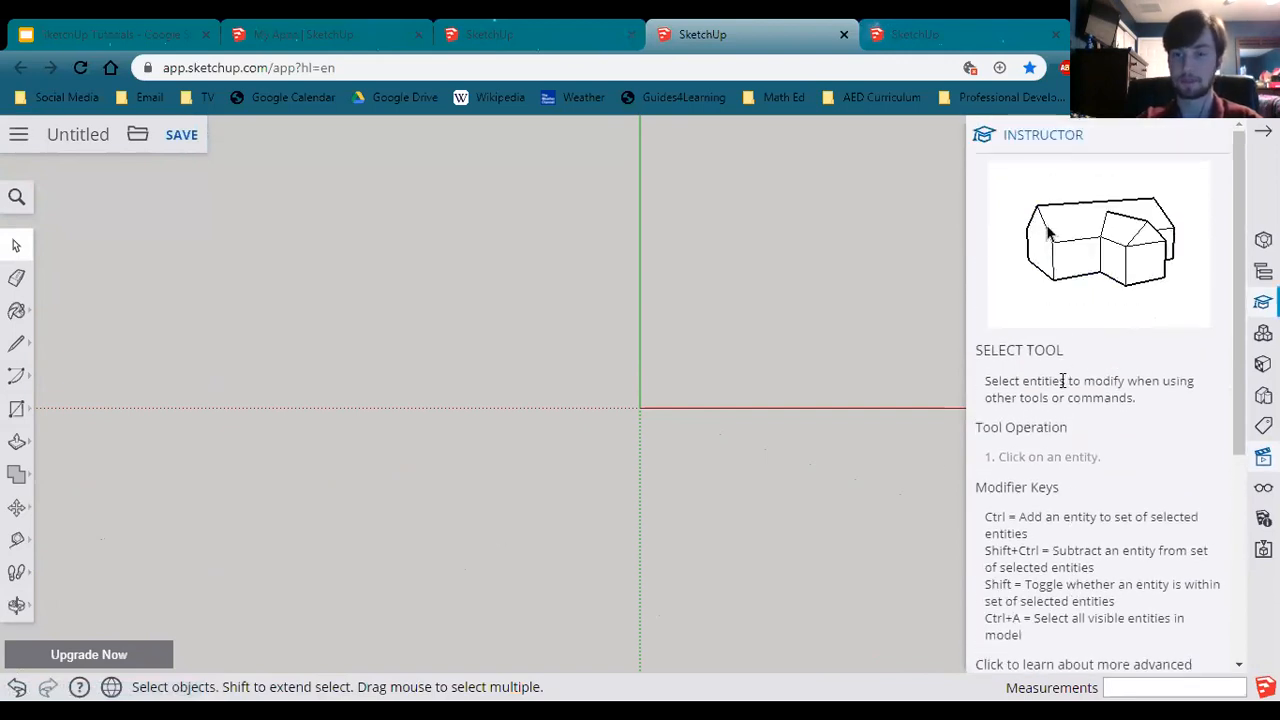
scroll(1062, 380, down, 3)
scroll(1057, 386, up, 3)
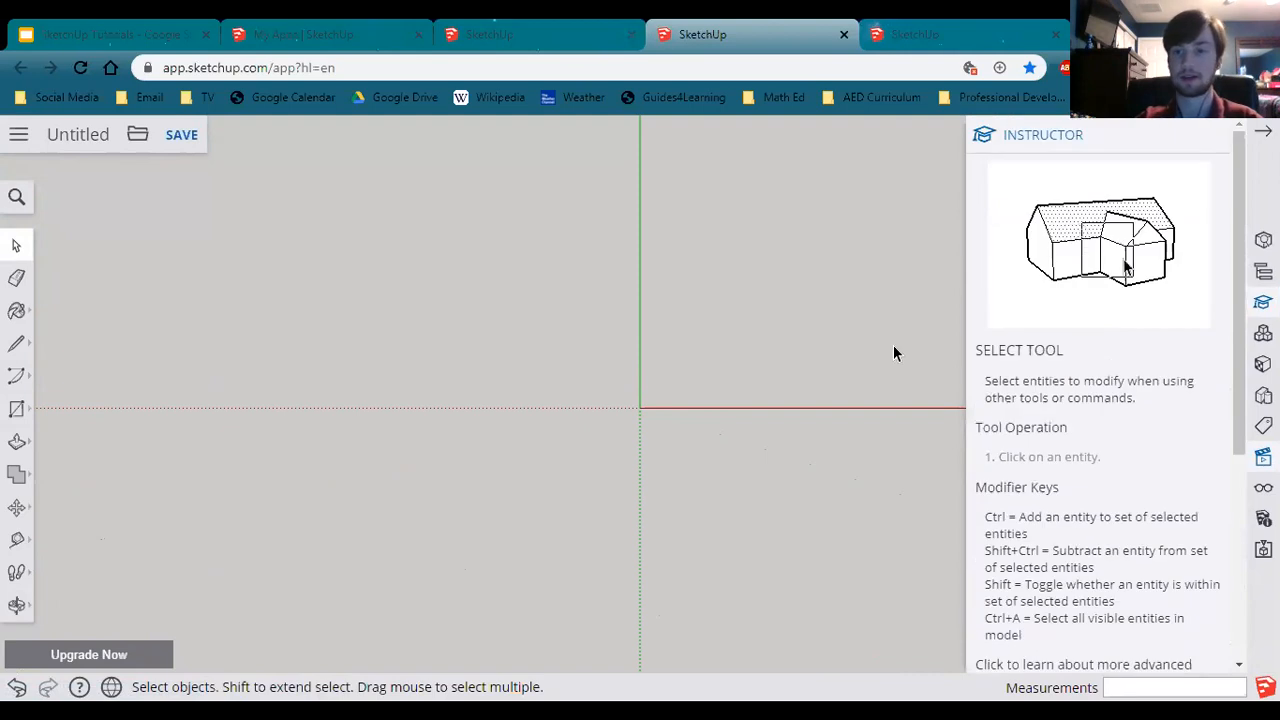
Step: Draw a circle centred on the origin with a radius of 3'
middle_drag(660, 363, 549, 337)
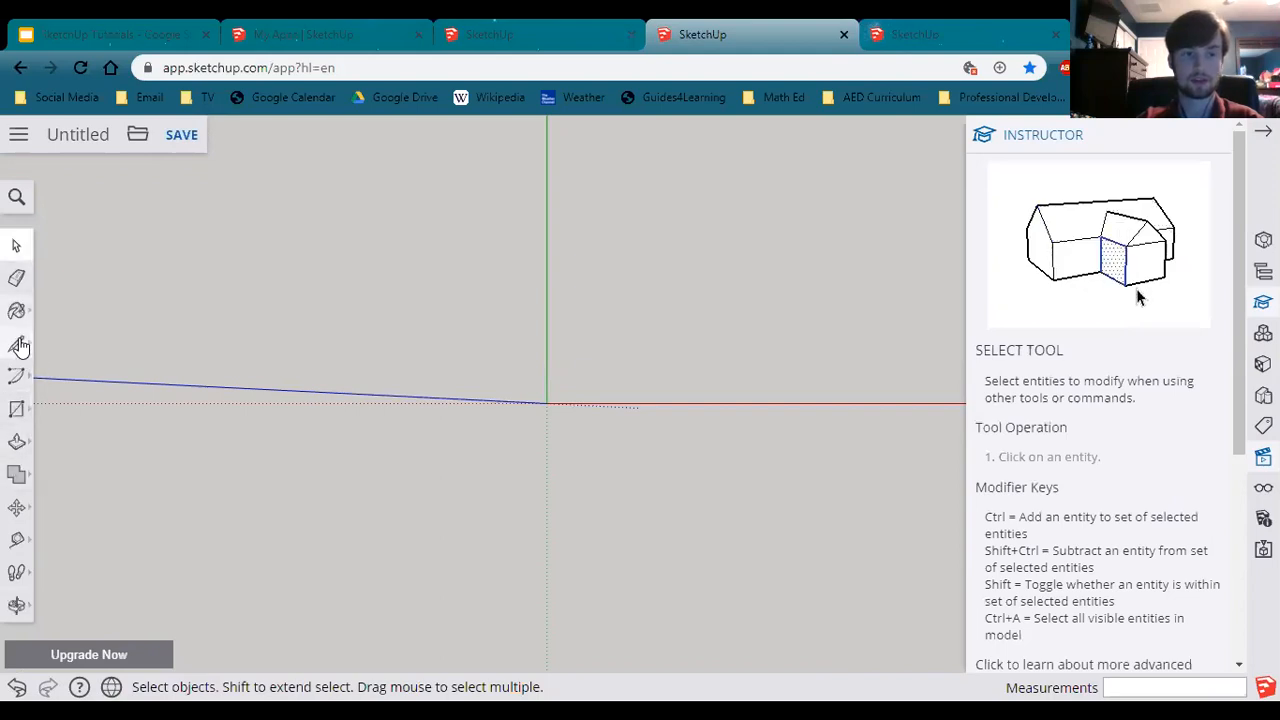
click(18, 412)
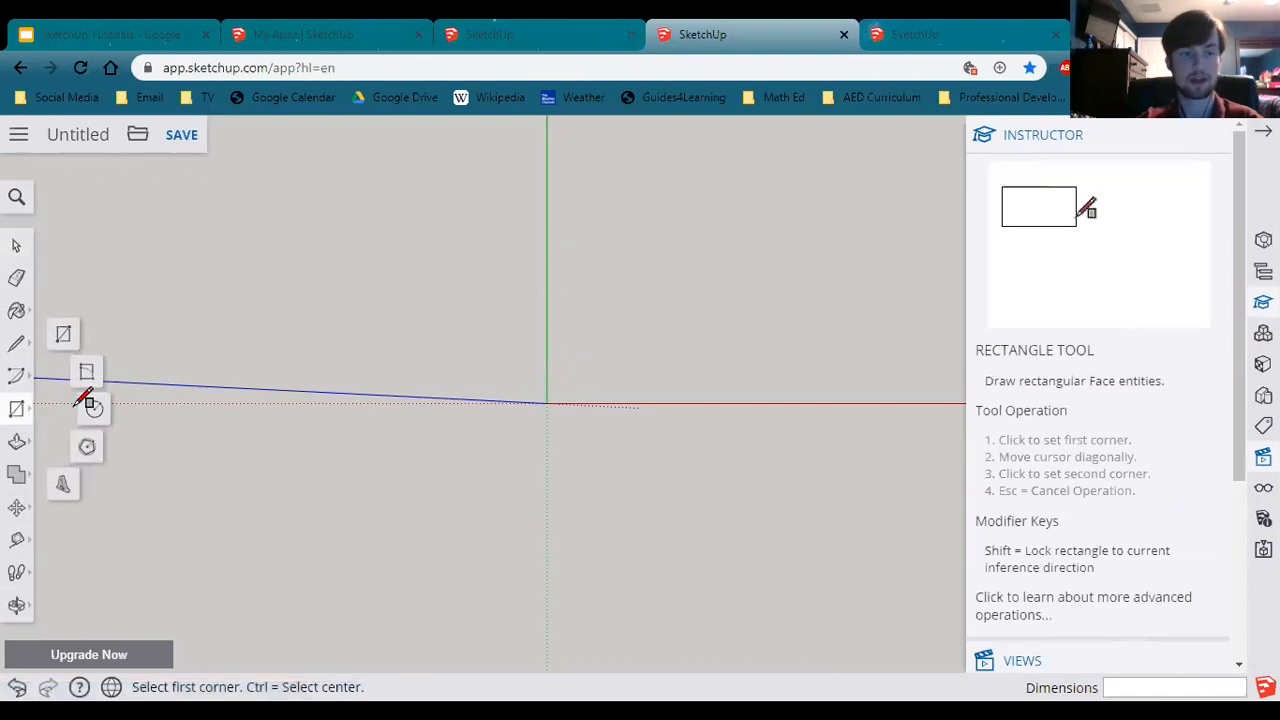
click(93, 409)
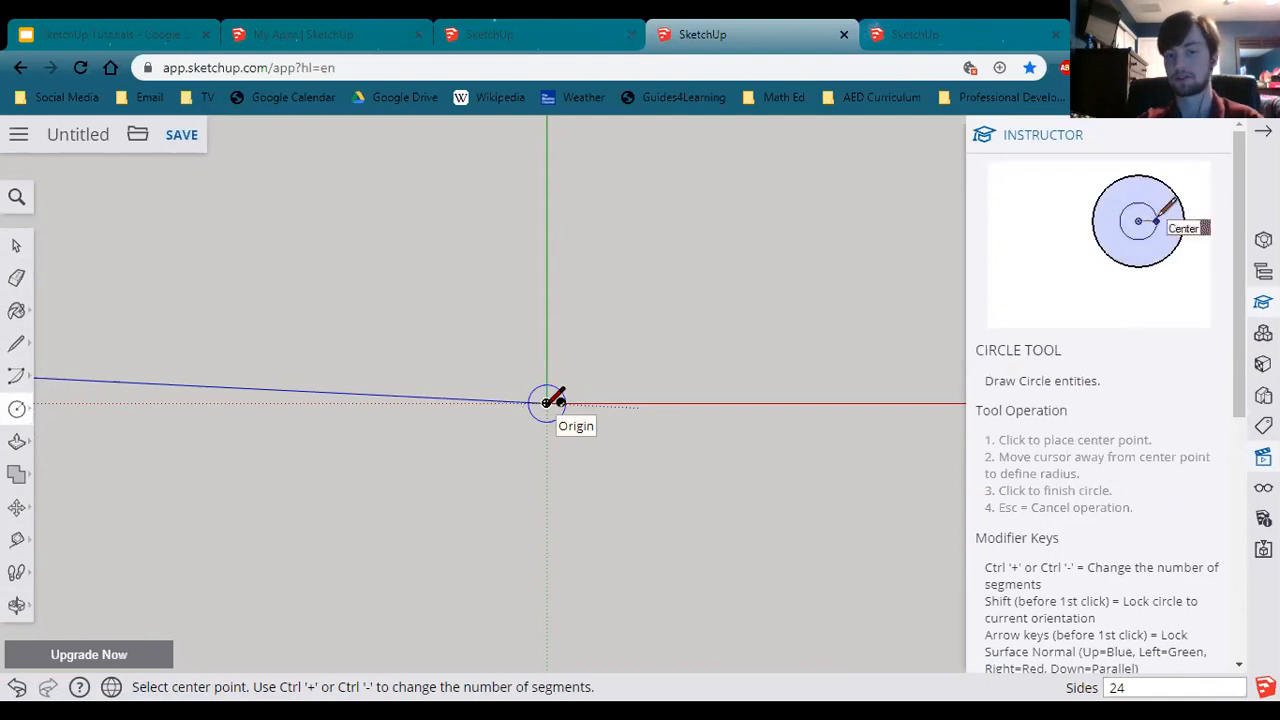
click(546, 402)
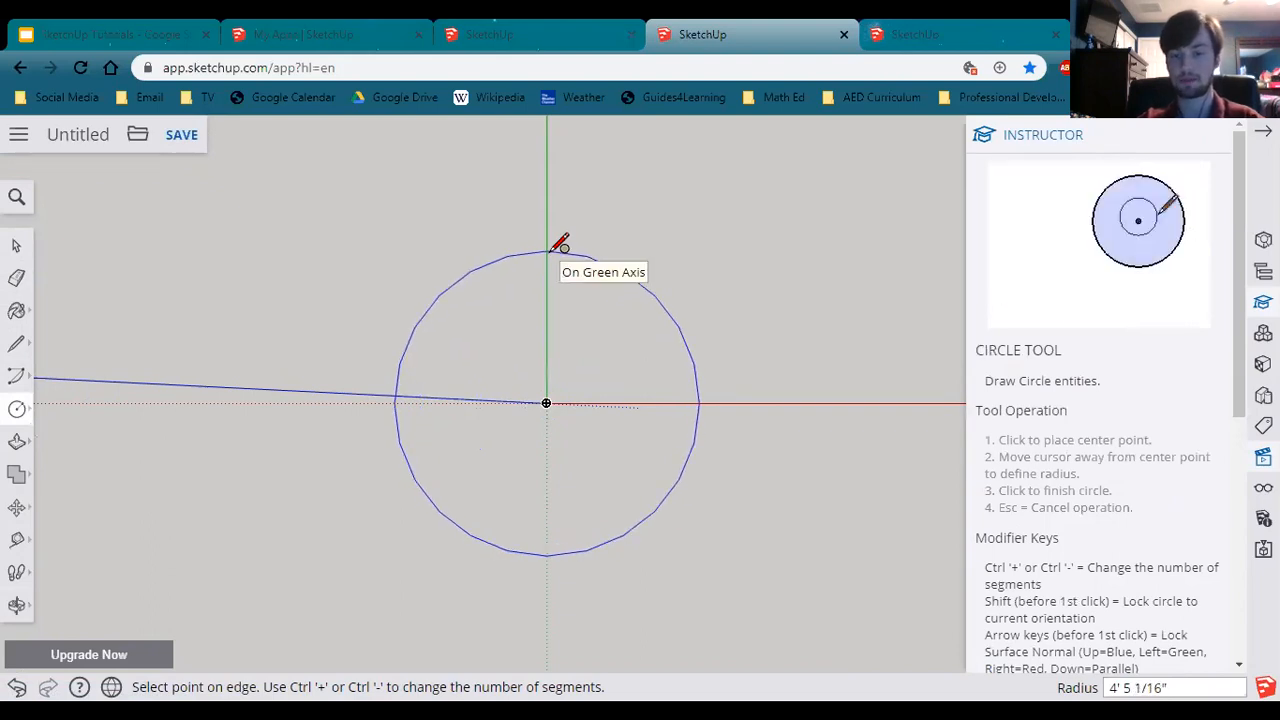
text(3)
text(')
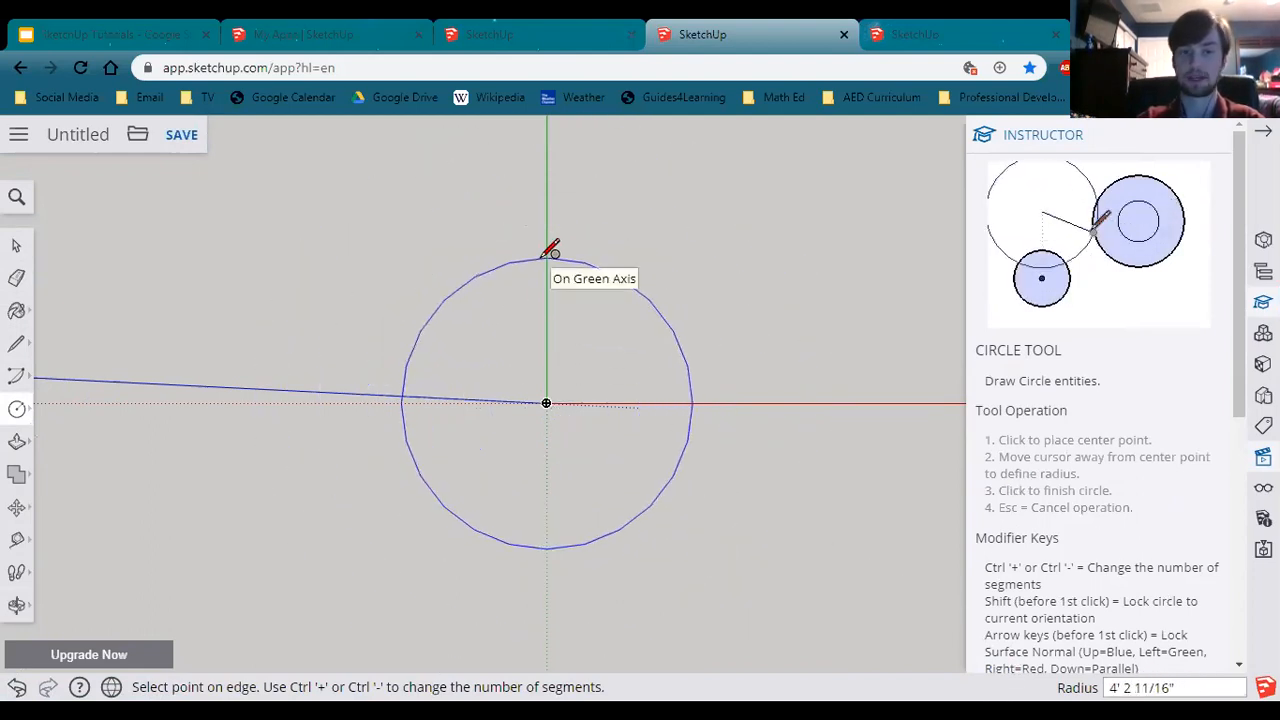
text(3)
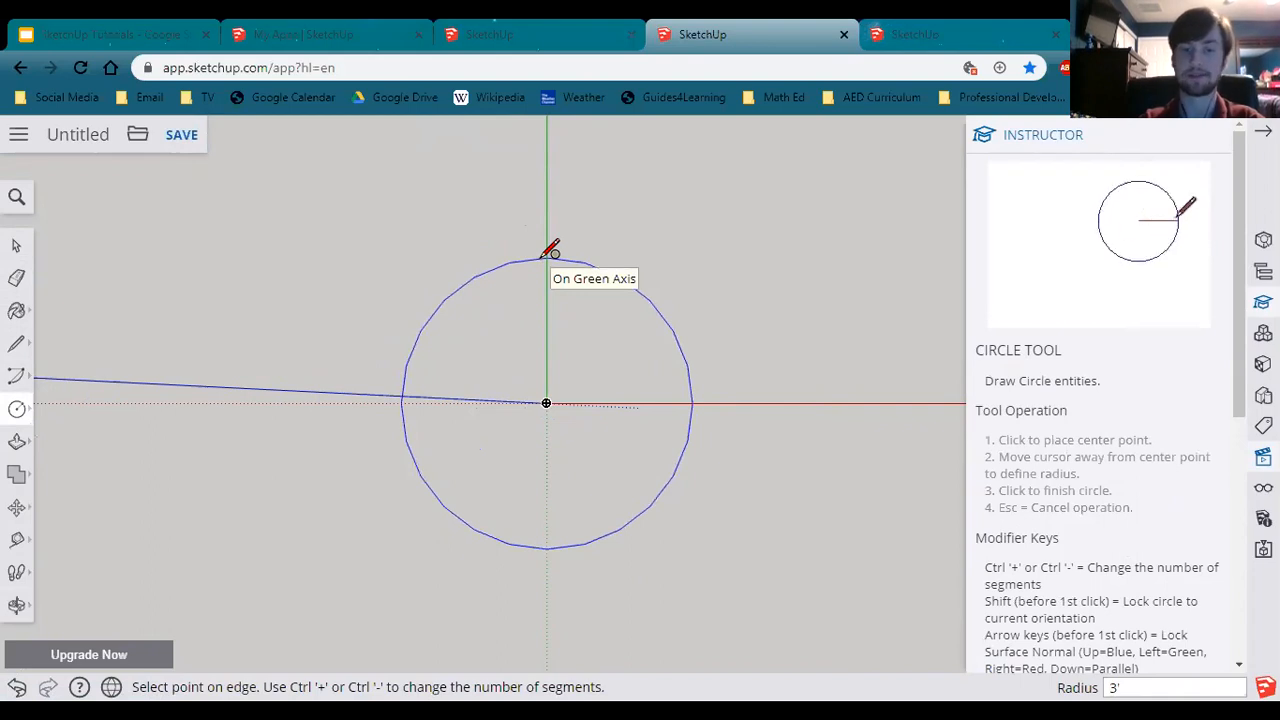
key(Return)
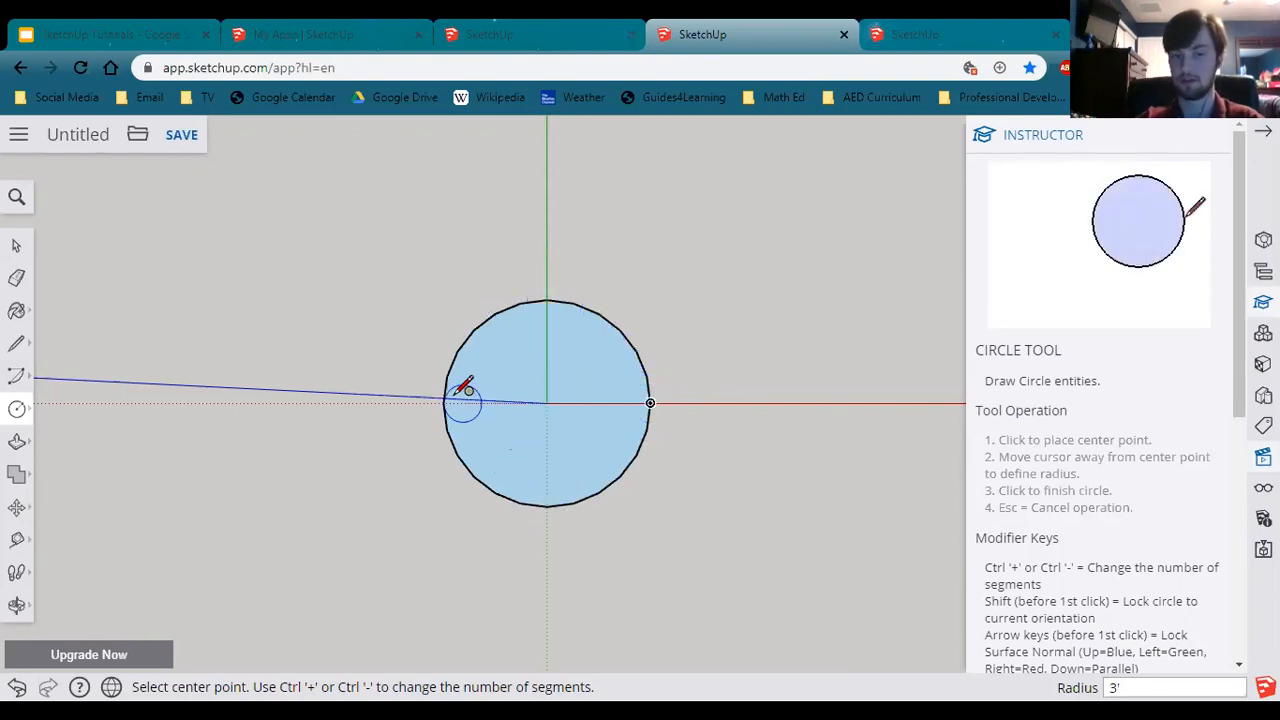
Step: Draw a circle with a 9" radius centred where the large circle's edge meets the solid green axis
click(546, 299)
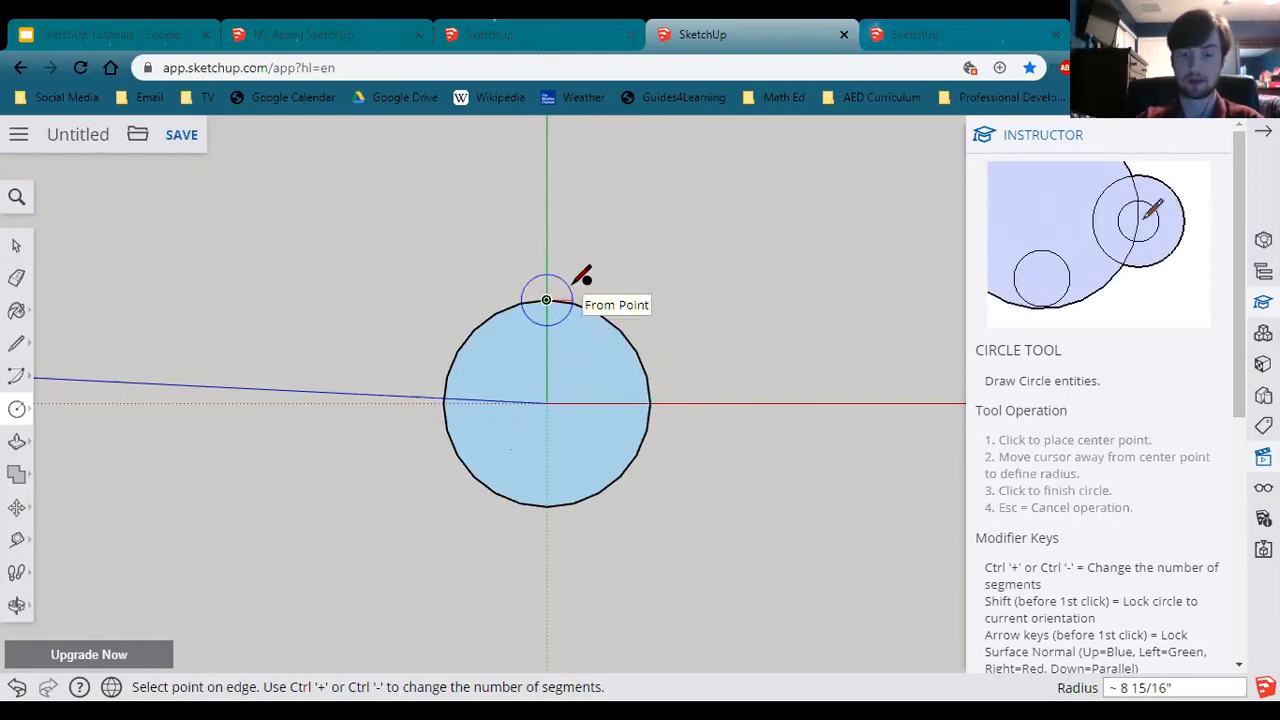
text(9)
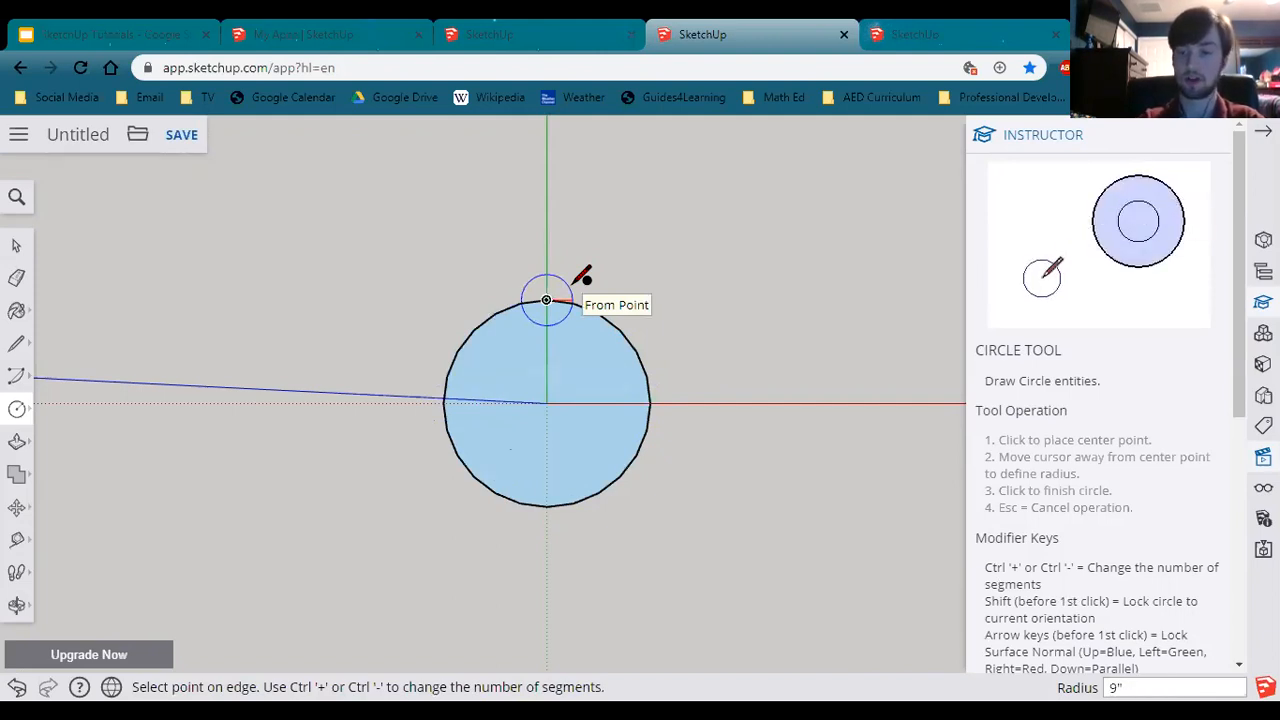
key(BackSpace)
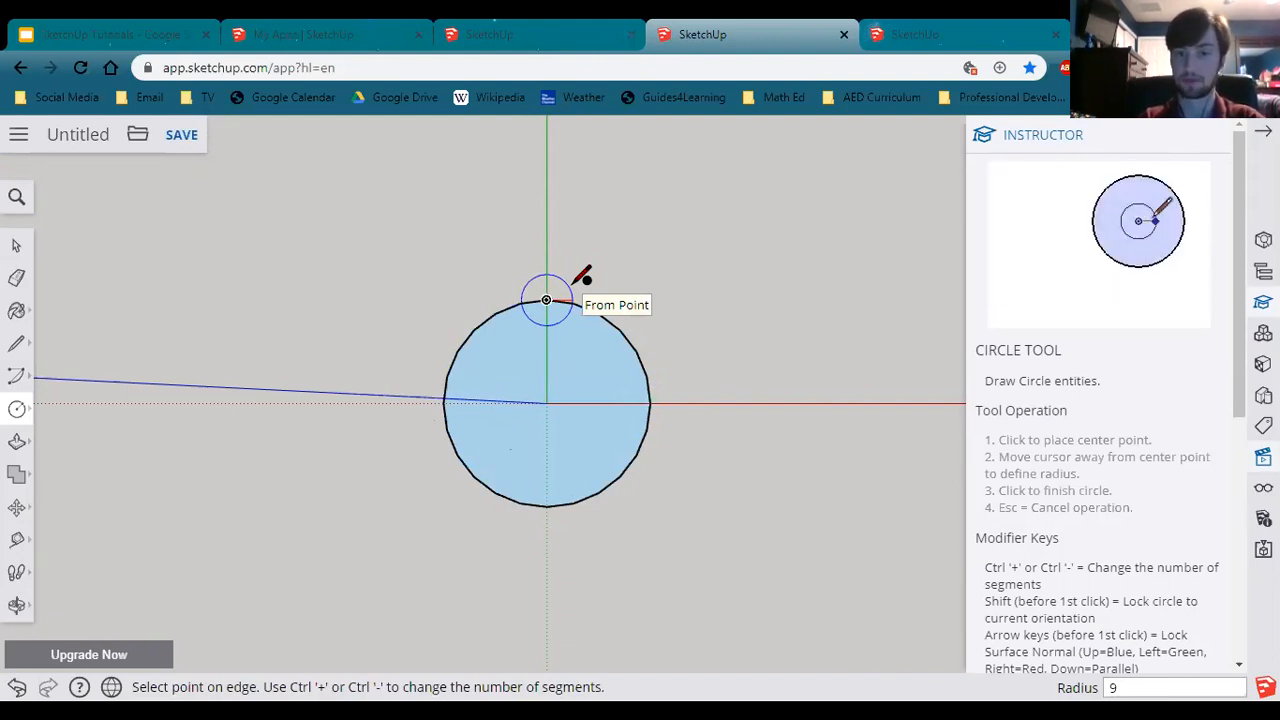
key(Return)
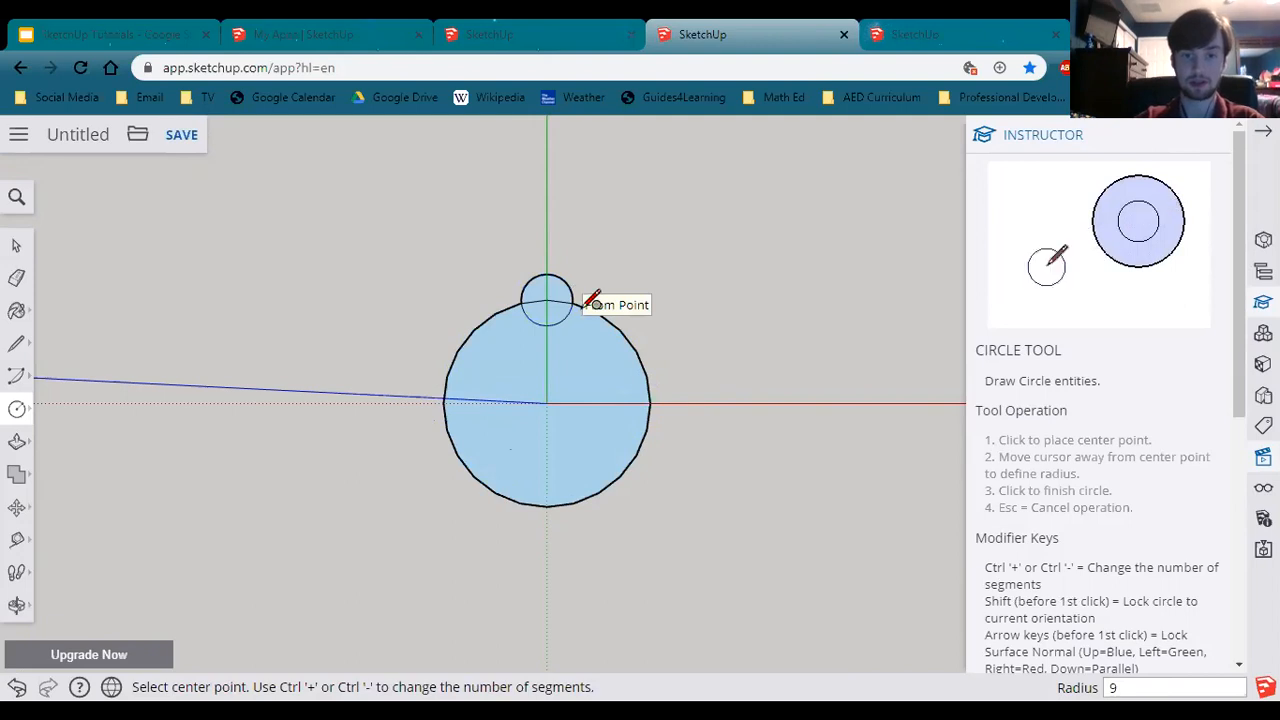
Step: Draw three circles with a 9" radius, centred at the large circle's remaining crossings with the red and green axes
click(650, 403)
text(9)
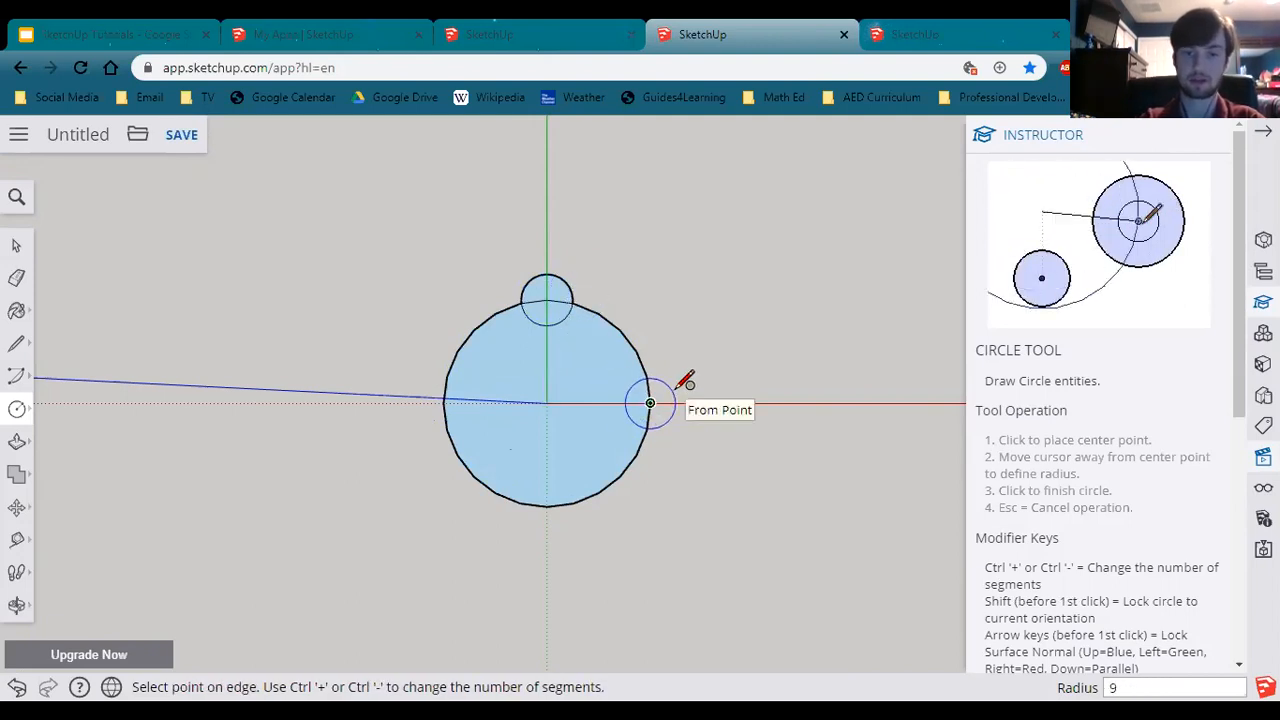
key(Return)
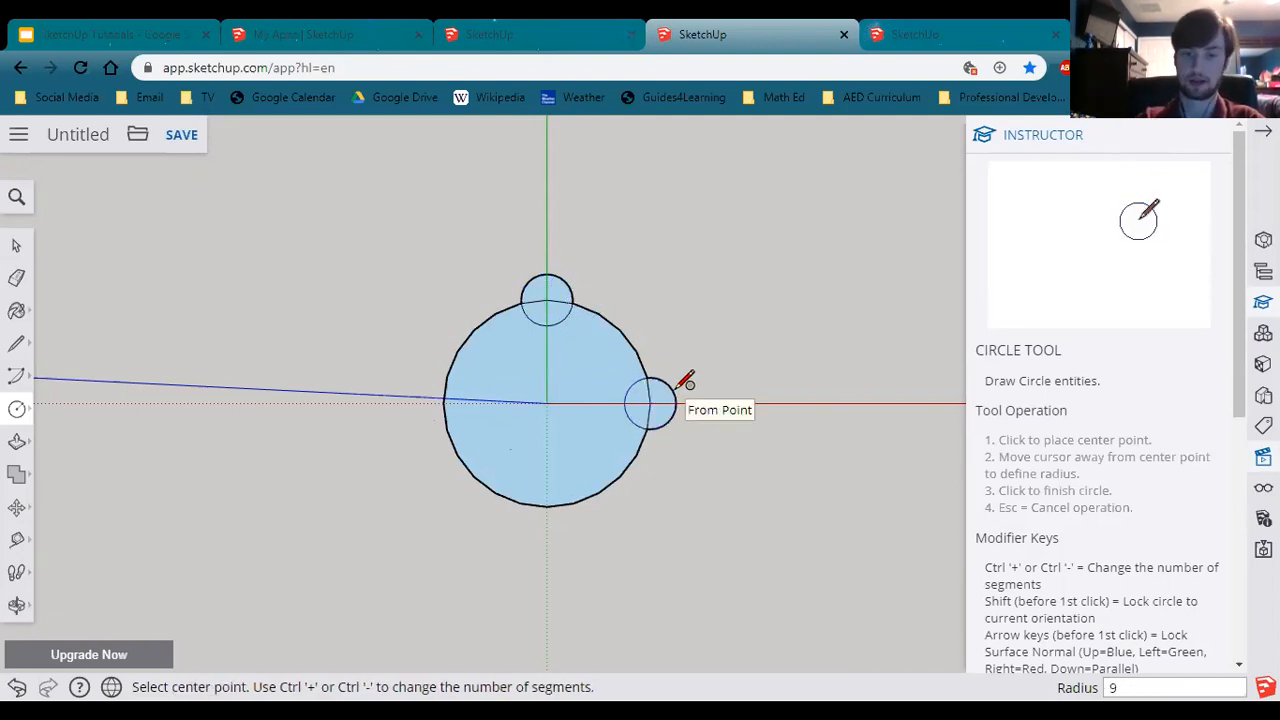
click(546, 506)
text(9)
key(Return)
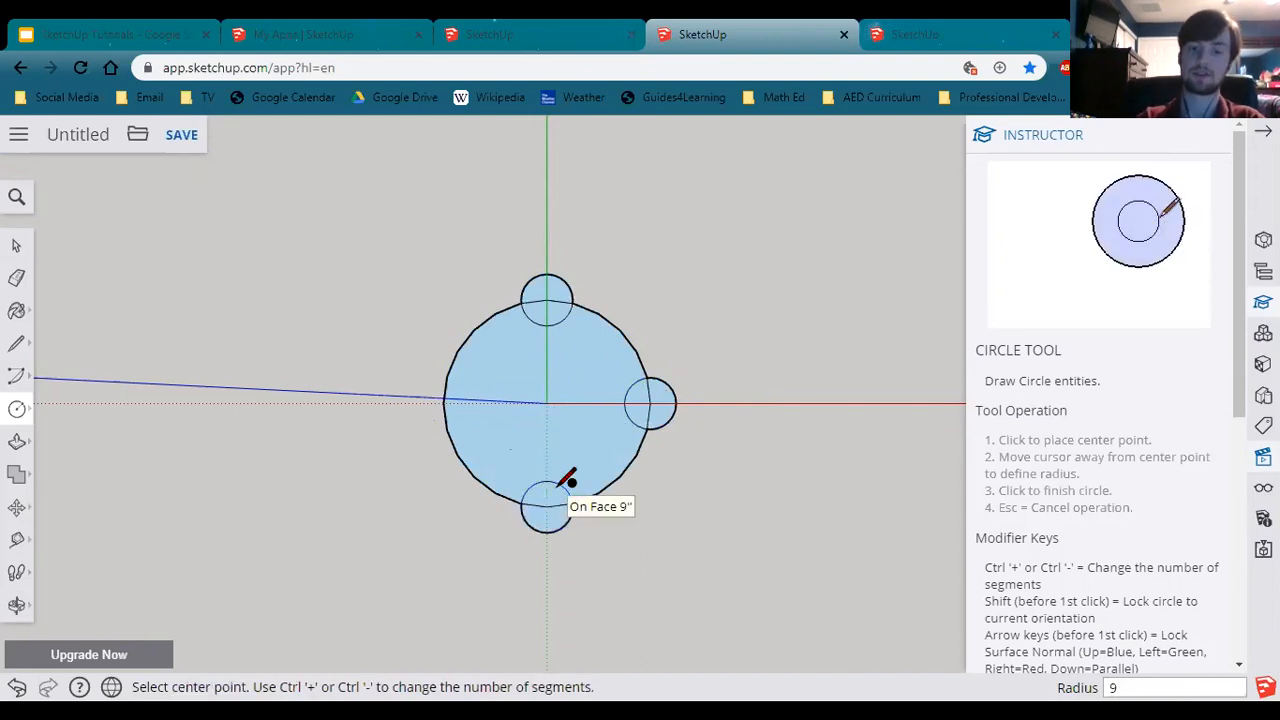
click(445, 403)
text(9)
key(Return)
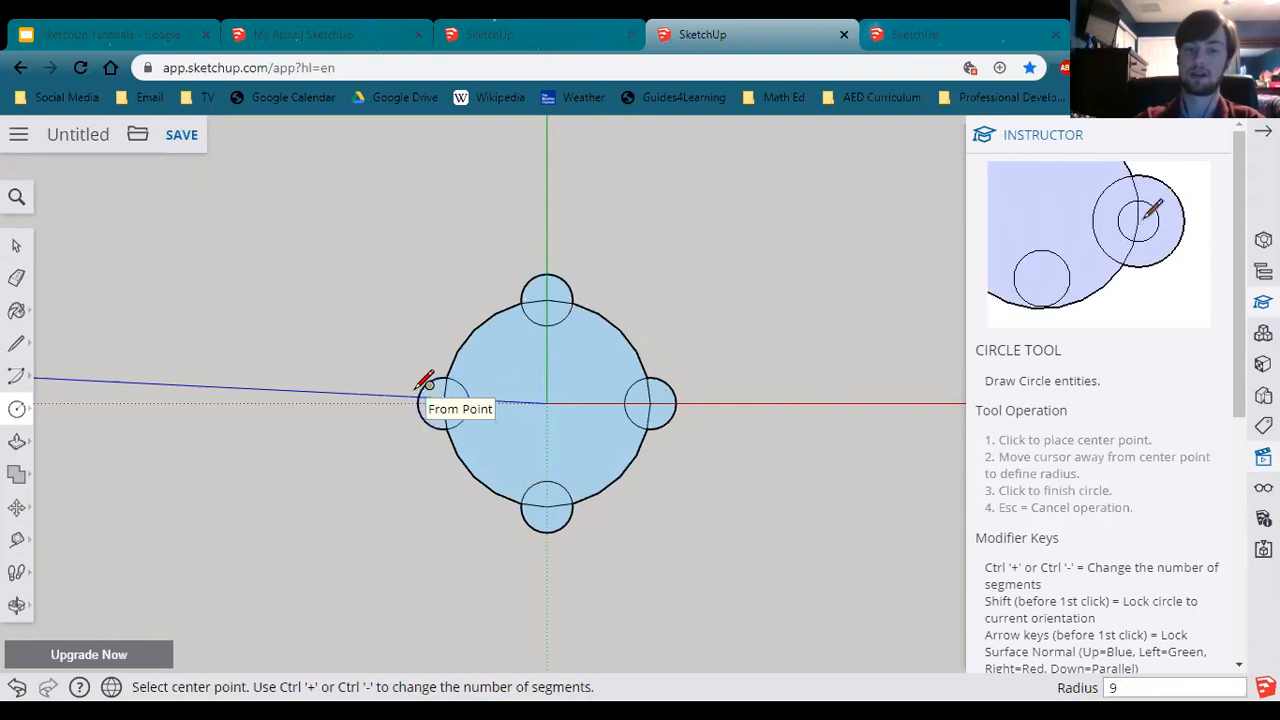
Step: Draw a head circle with a radius of about 1' 6 5/8", centred on the large circle's edge between two feet and reaching their corners
click(473, 329)
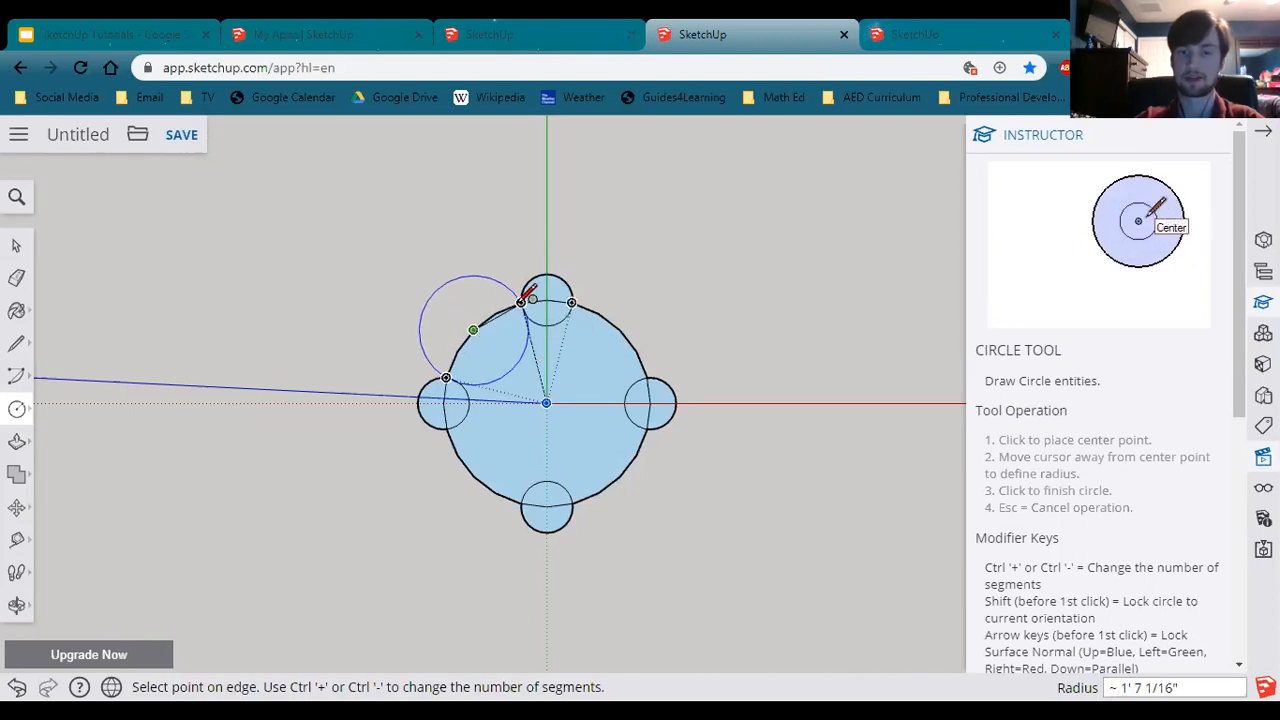
click(521, 301)
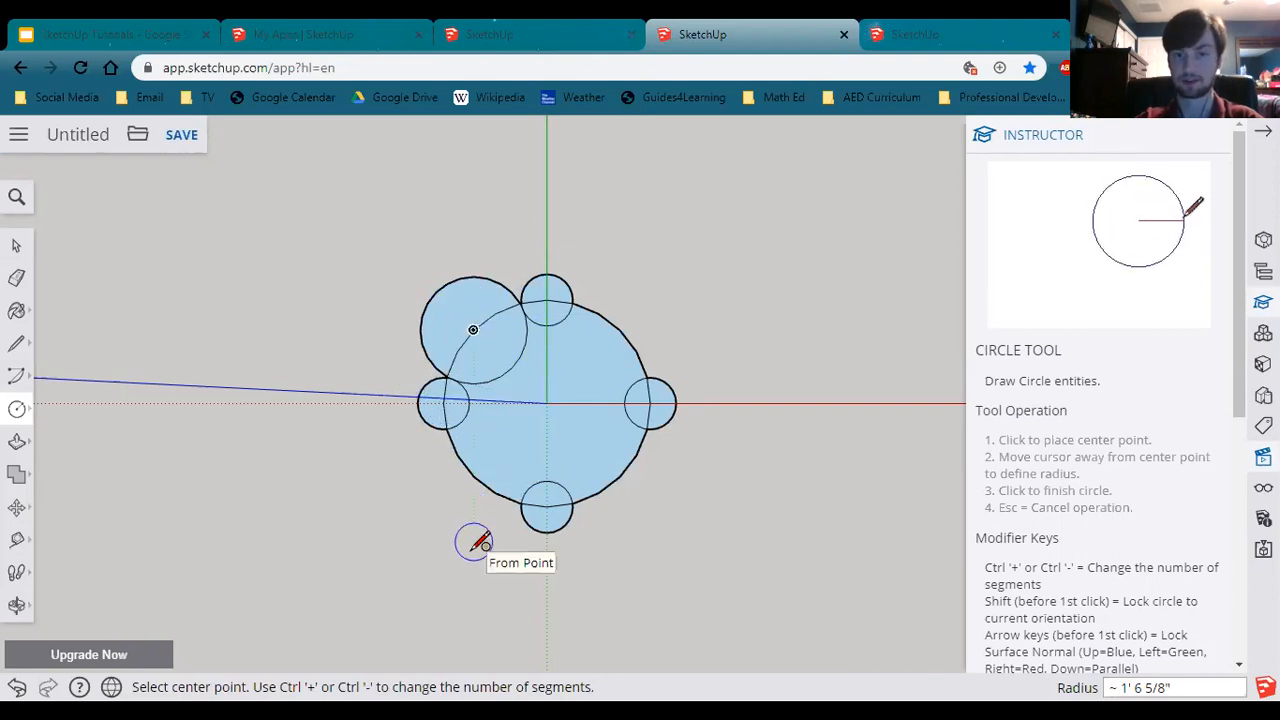
Step: Look at the finished Turtle Sandbox - Lesson 2 model for reference and return to the untitled drawing
click(930, 34)
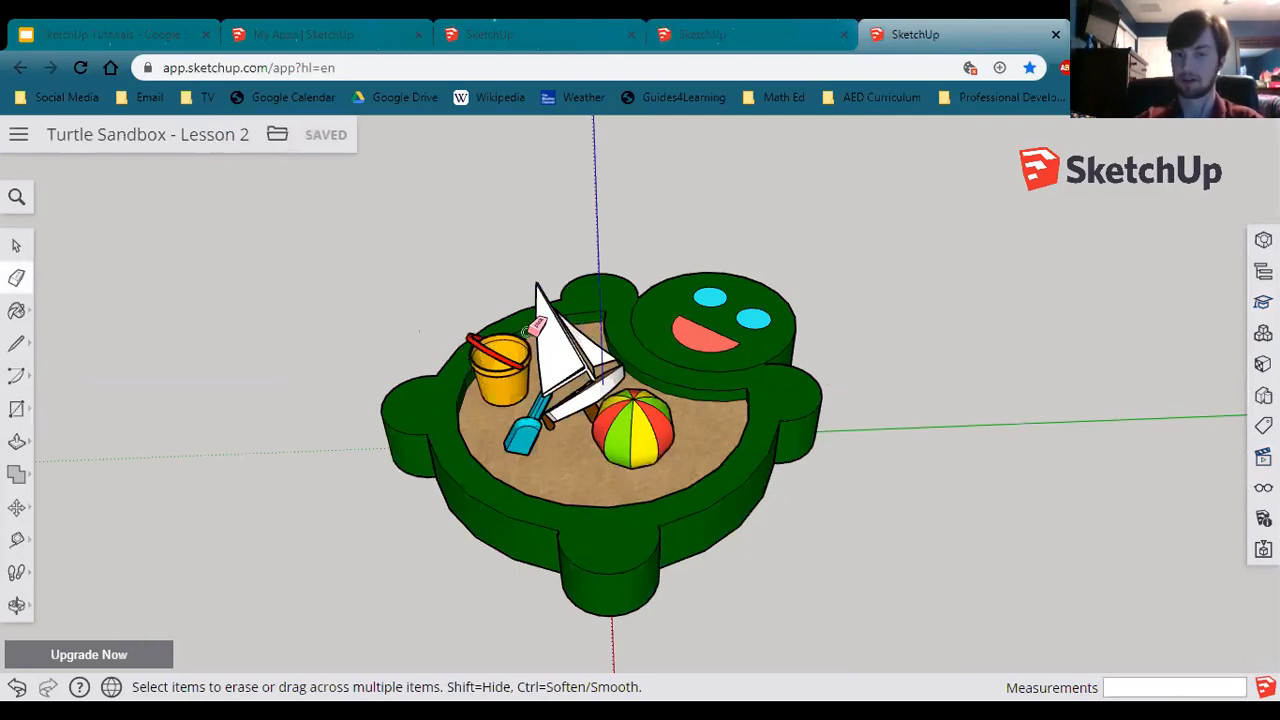
click(296, 32)
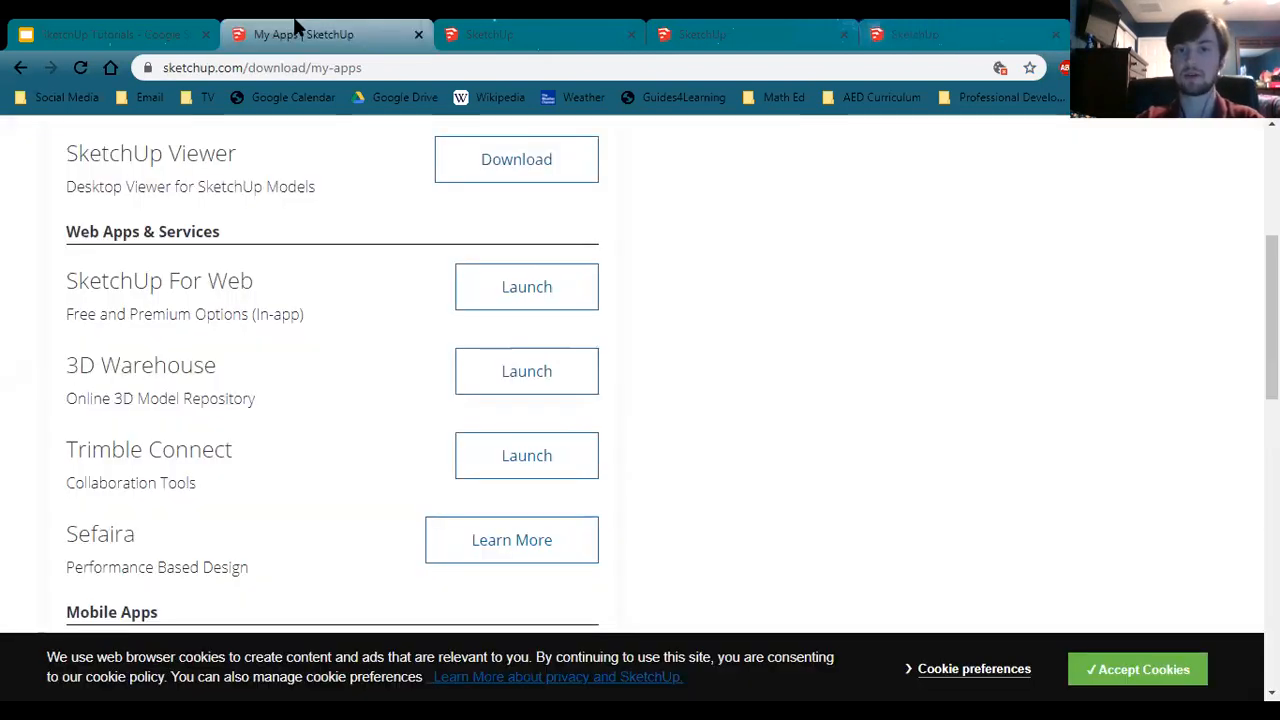
click(952, 30)
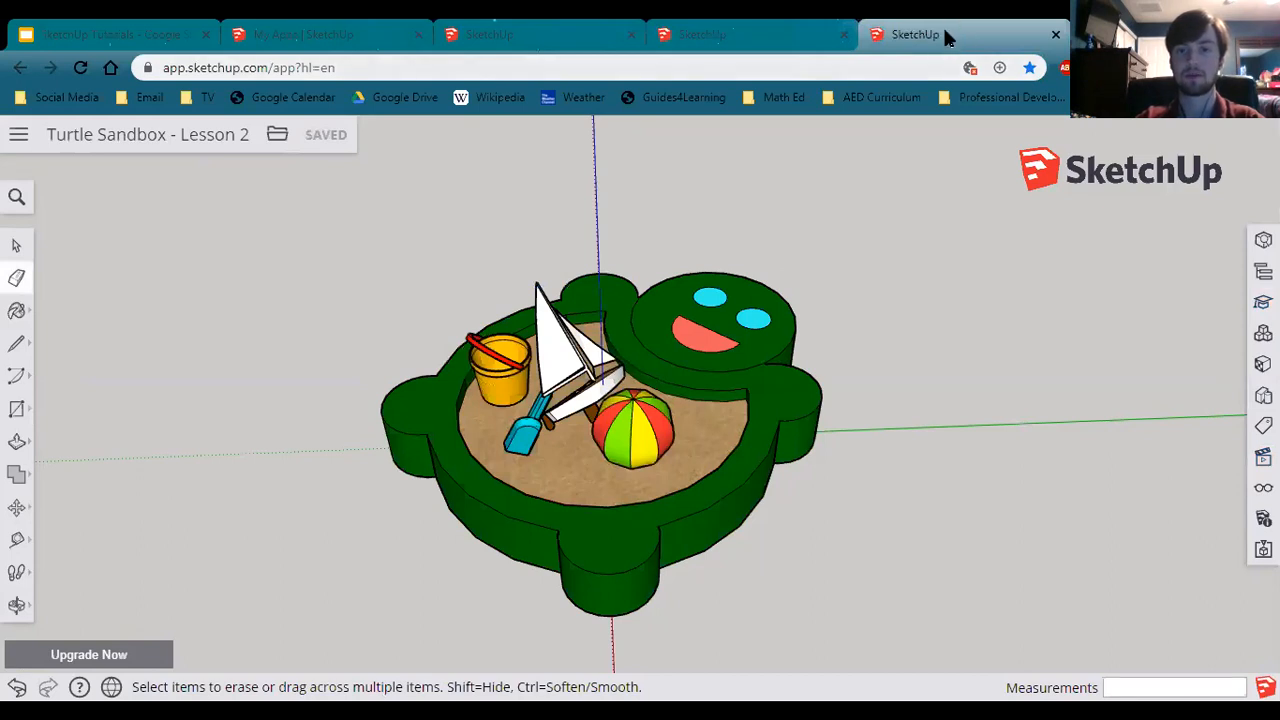
click(800, 34)
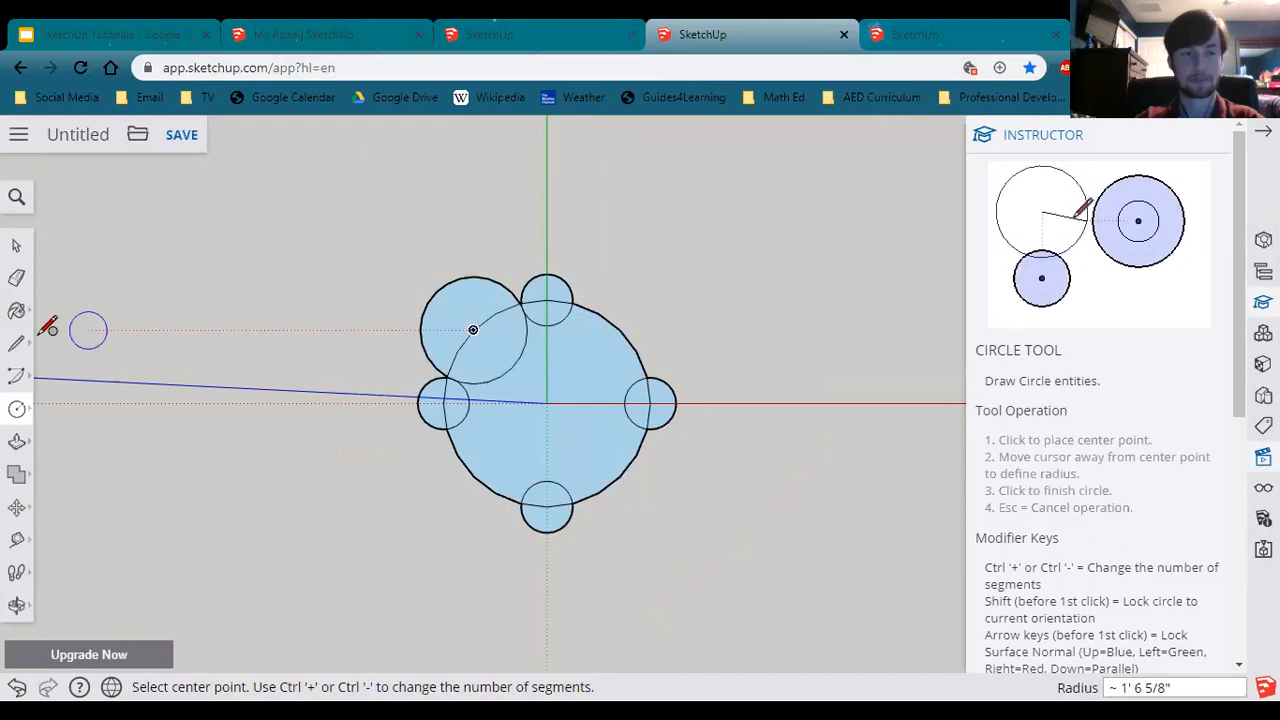
Step: Erase the arcs of the four small foot circles that lie inside the large body circle
click(16, 278)
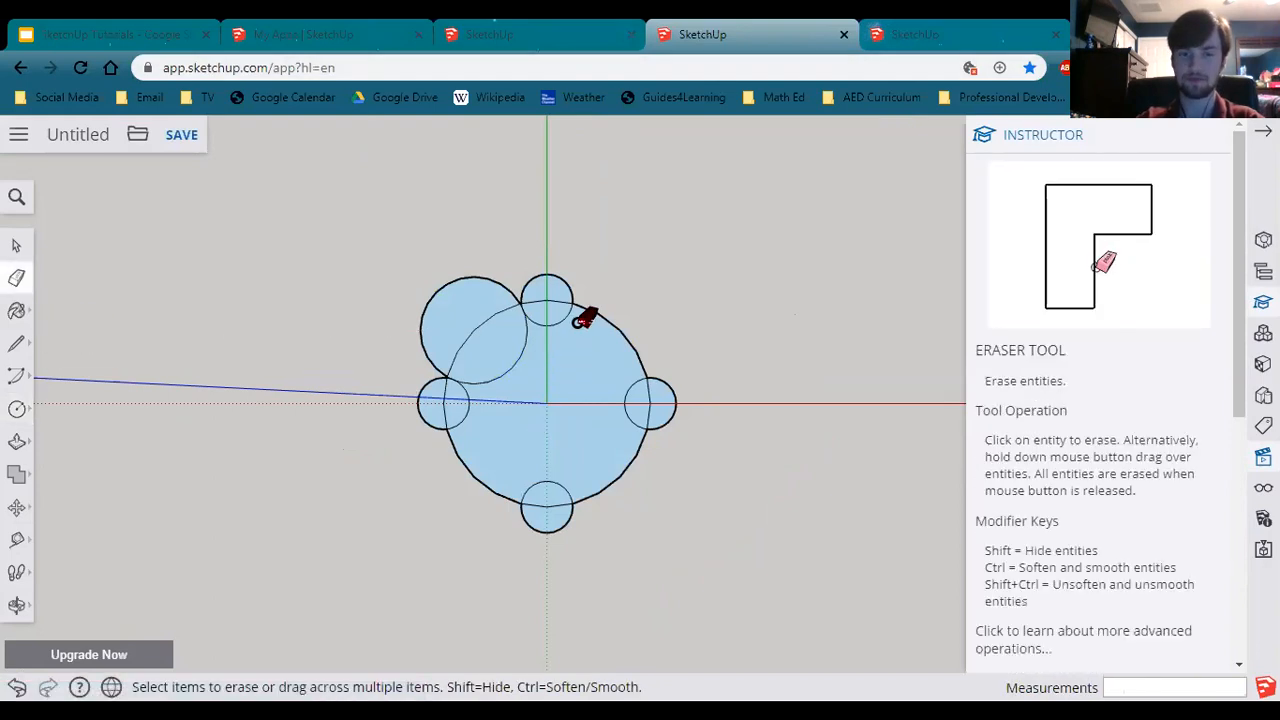
scroll(558, 348, up, 3)
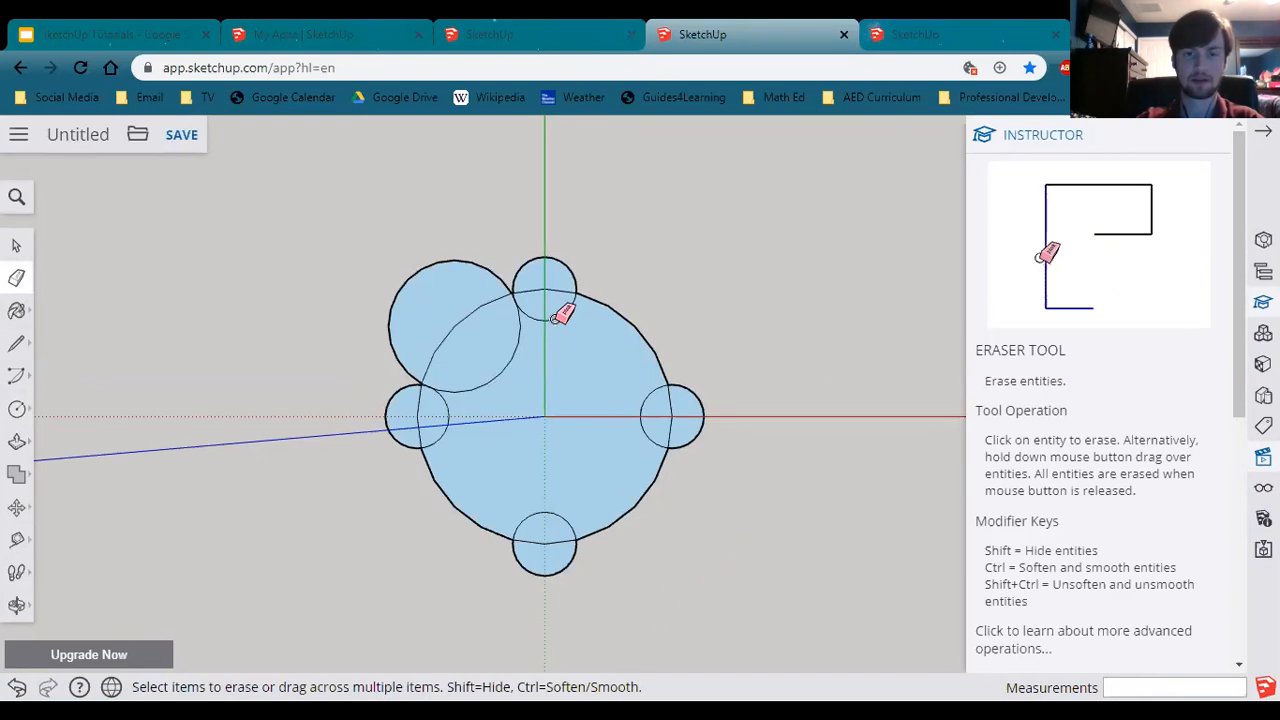
click(553, 318)
click(645, 400)
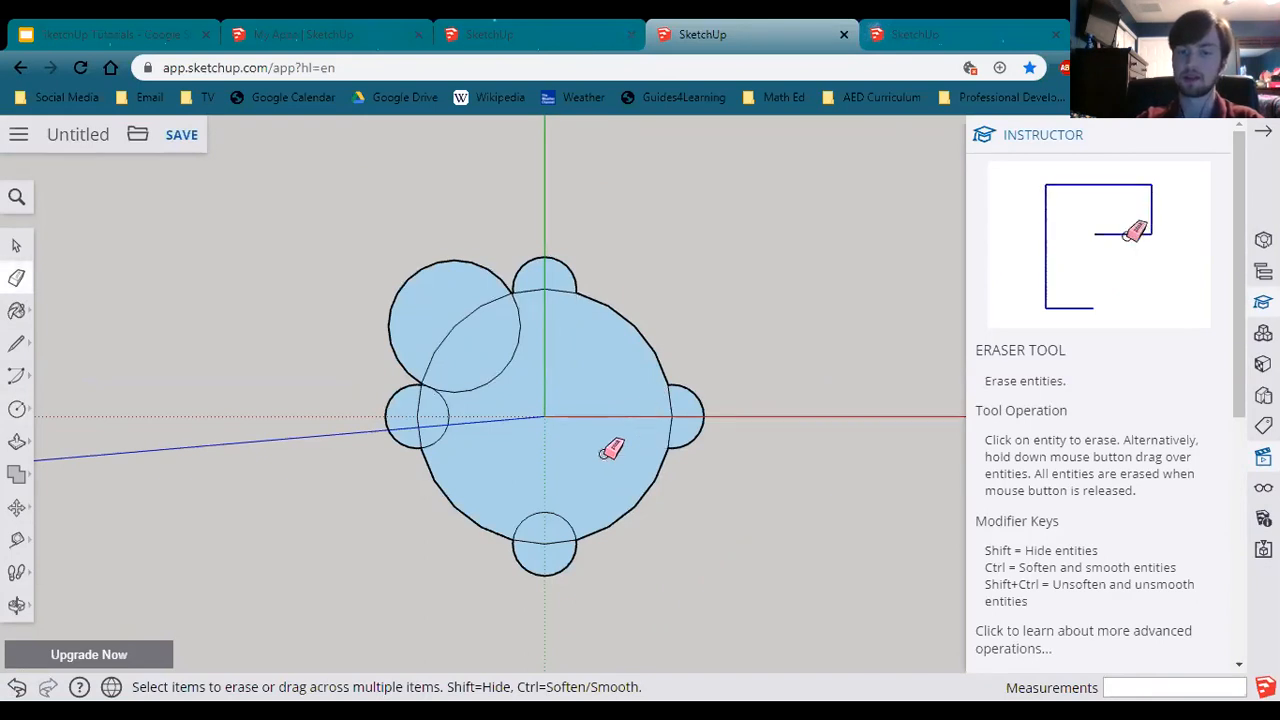
click(537, 513)
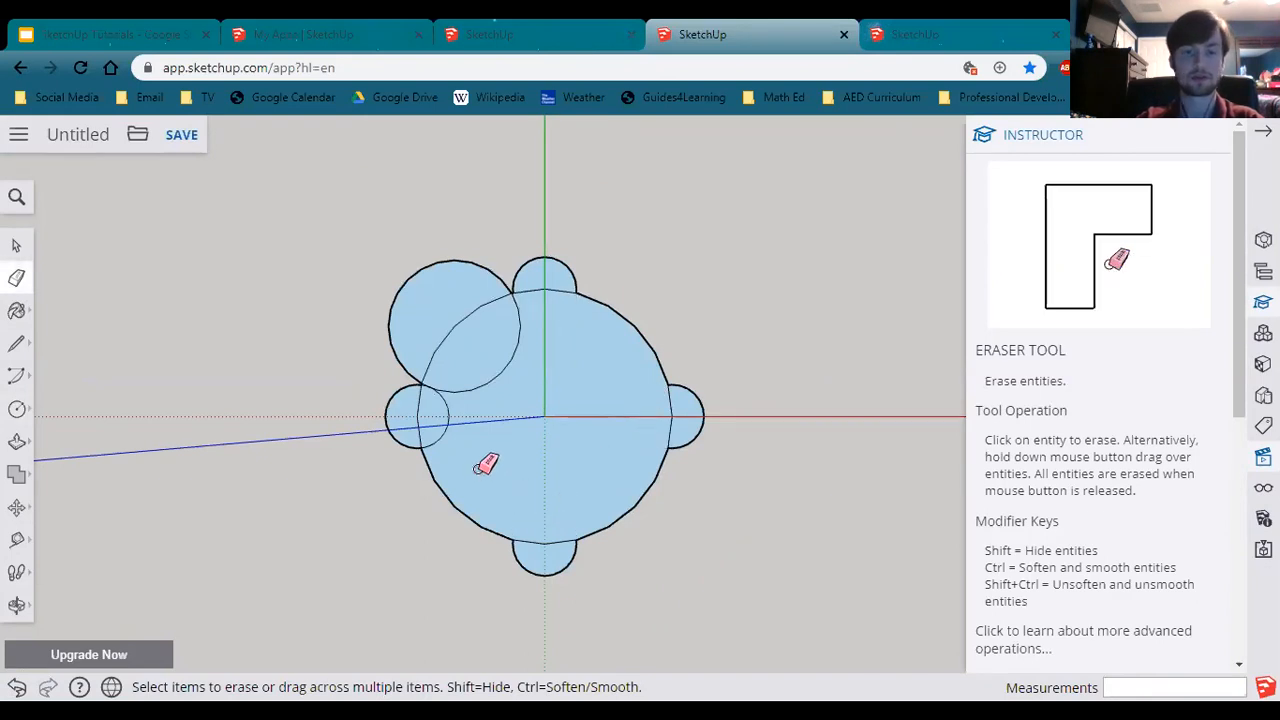
click(447, 421)
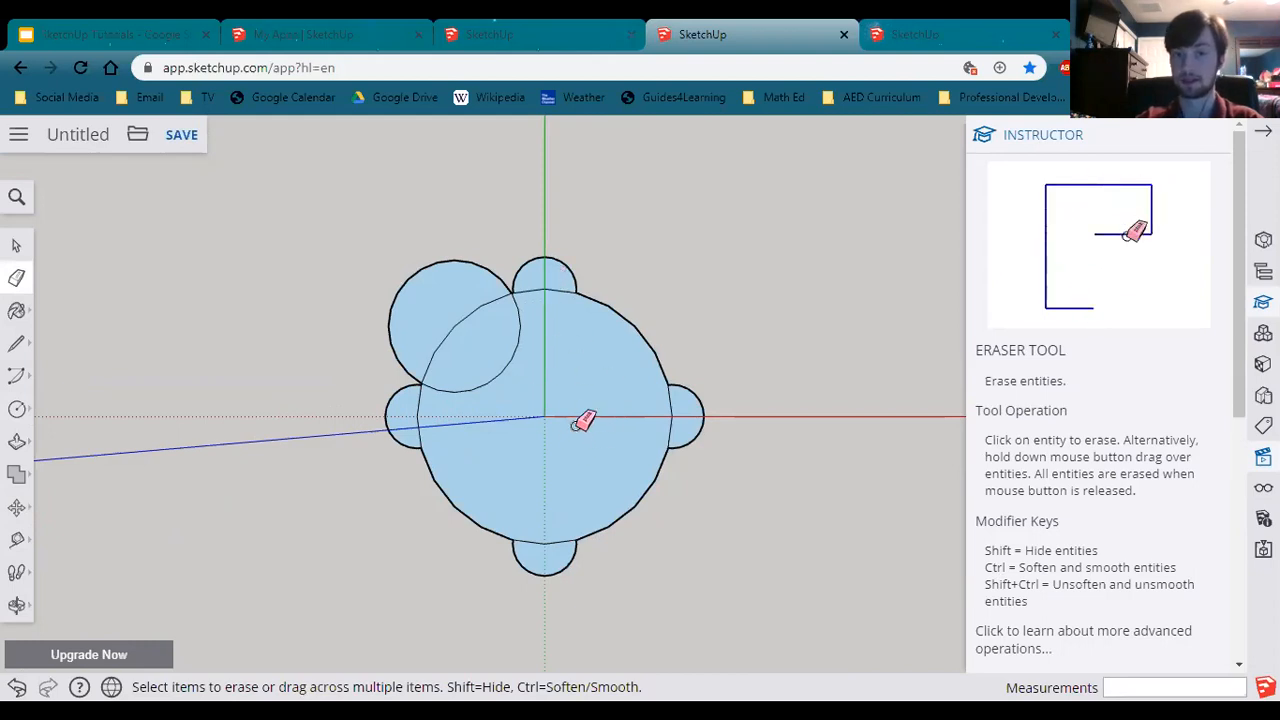
Step: Offset the outline of the body face inward by 6" to form the sandbox rim
click(18, 443)
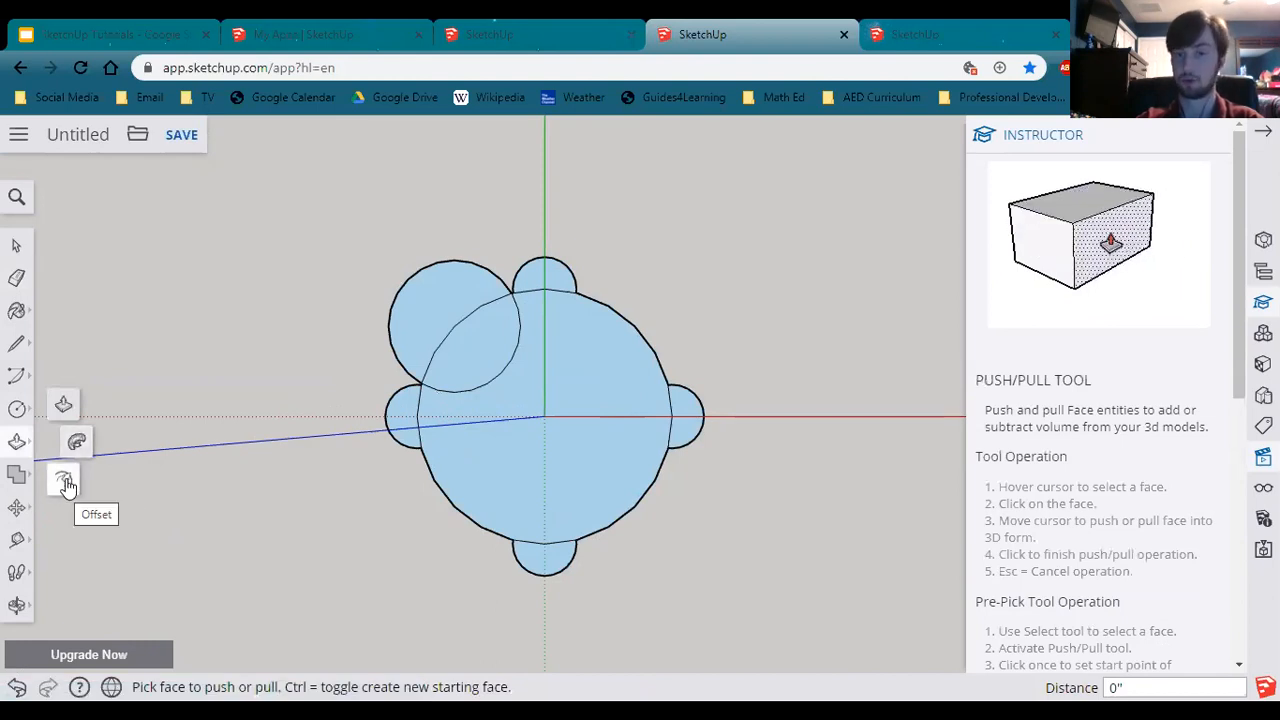
click(65, 484)
click(472, 505)
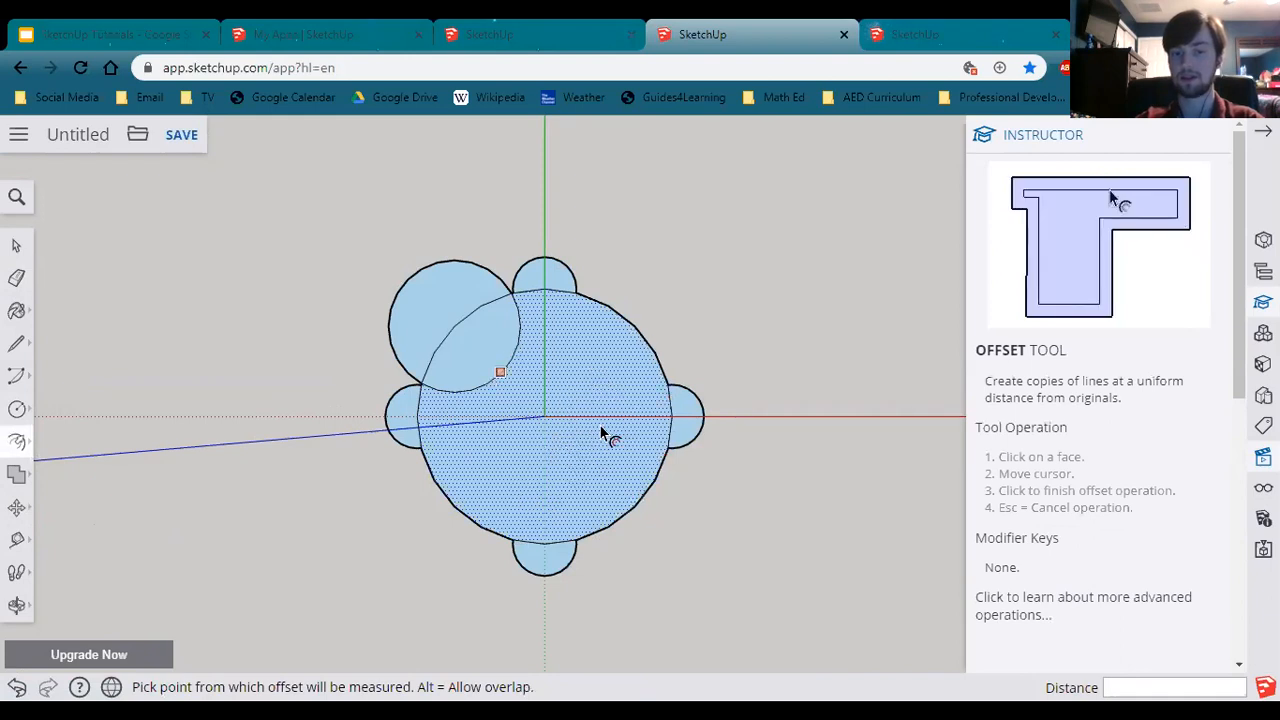
click(581, 440)
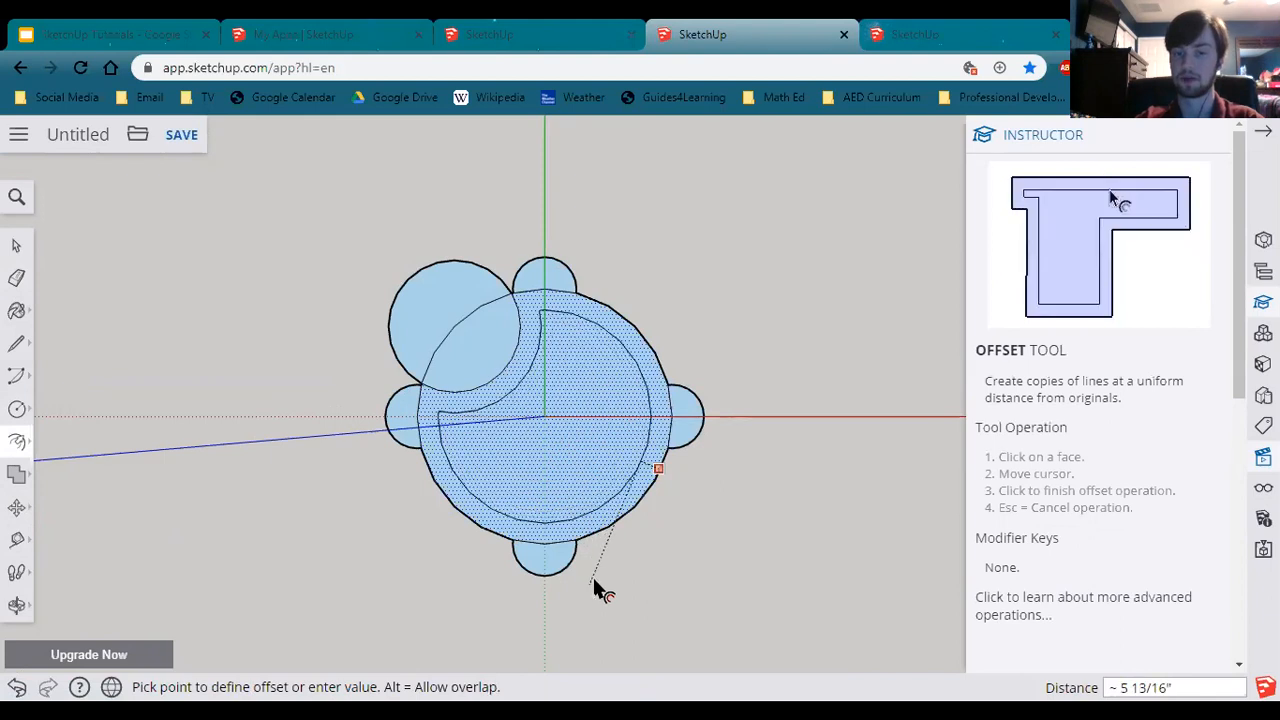
text(6)
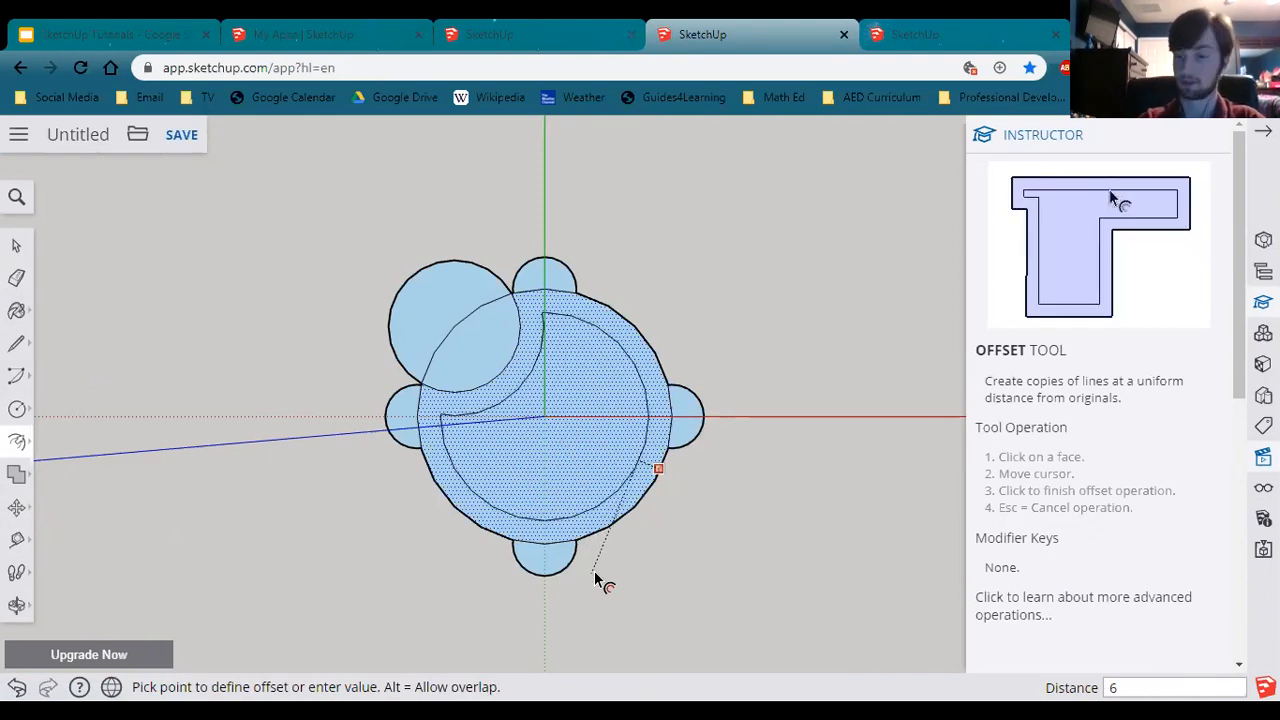
key(Return)
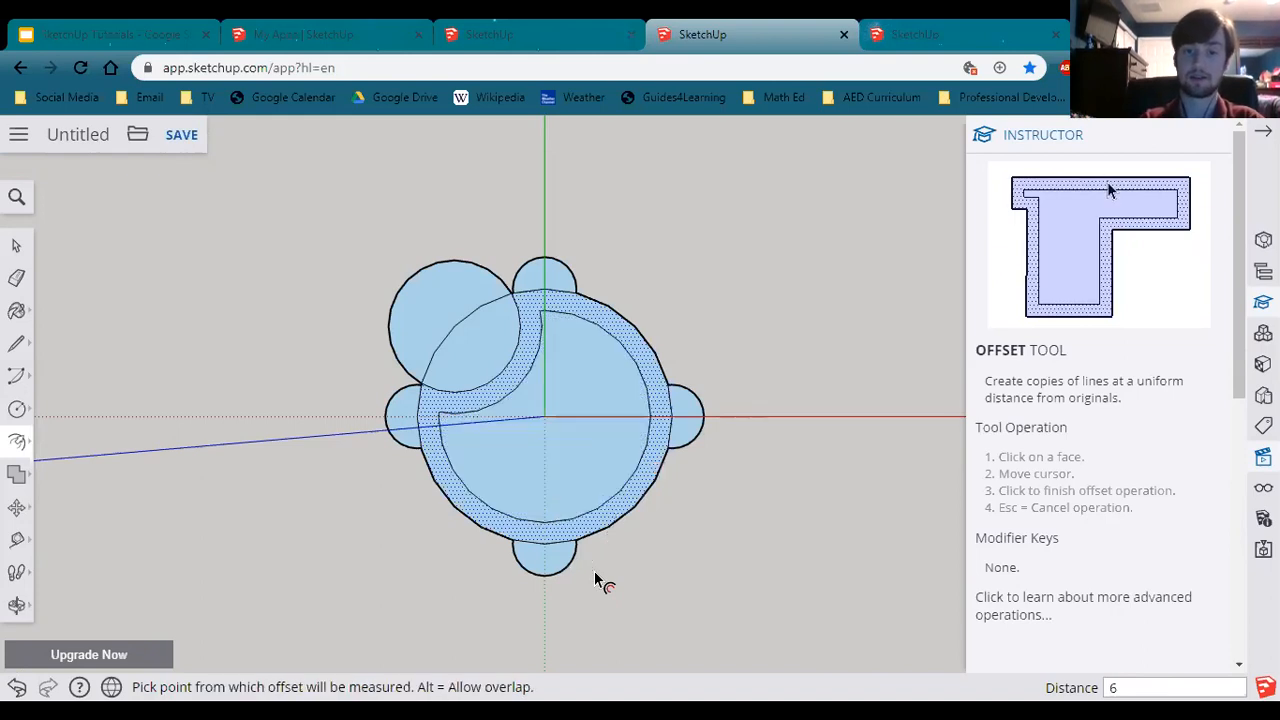
key(Escape)
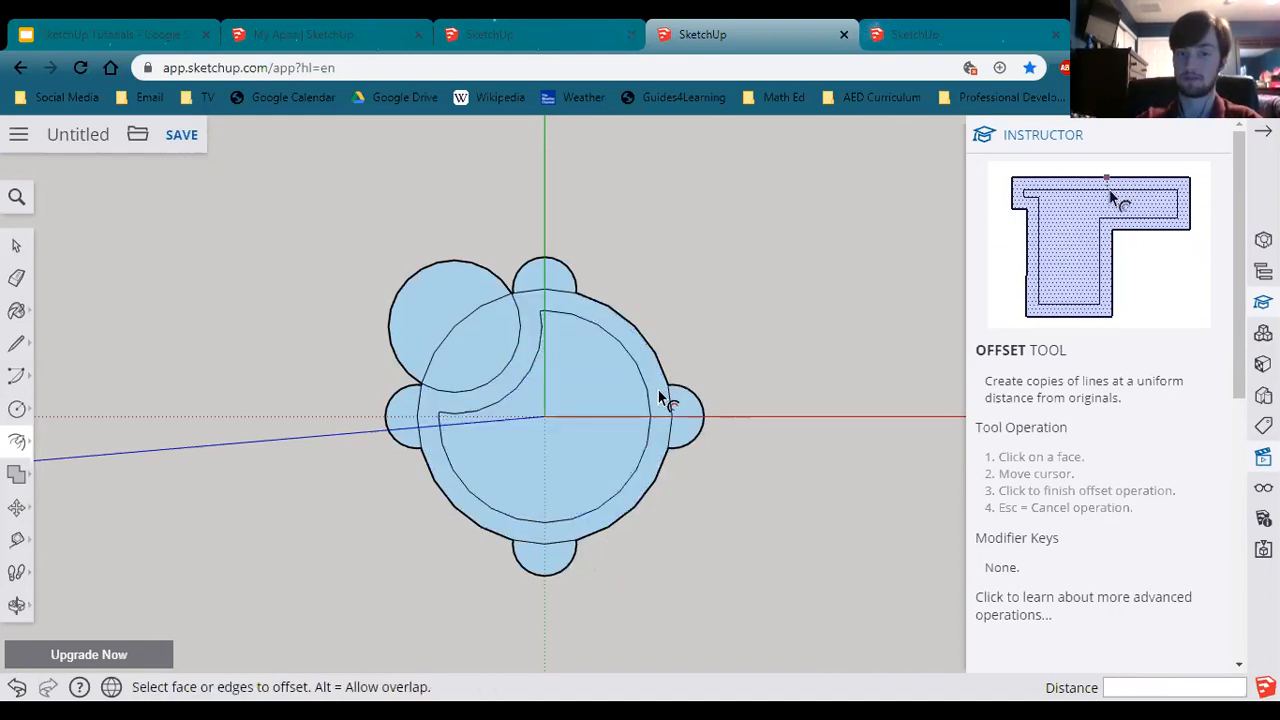
click(660, 398)
key(Escape)
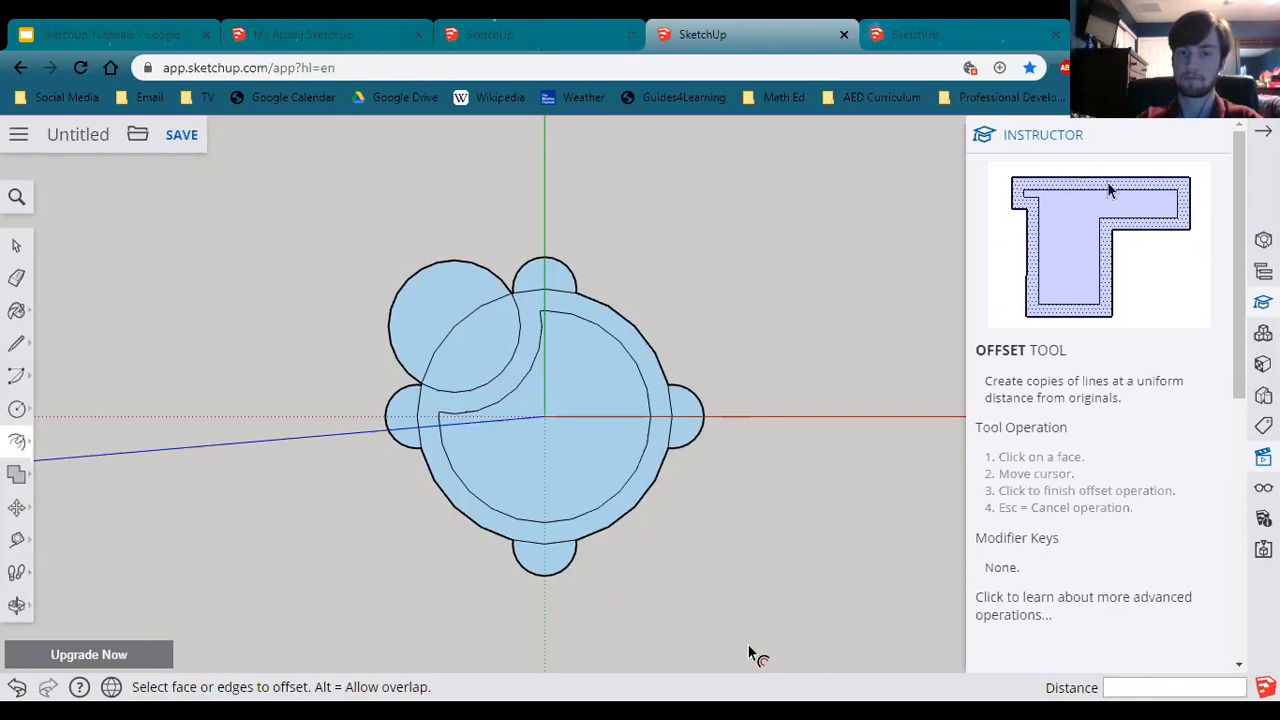
Step: Erase the body circle's segments between the rim and the four feet, and the body arc crossing the head
click(16, 278)
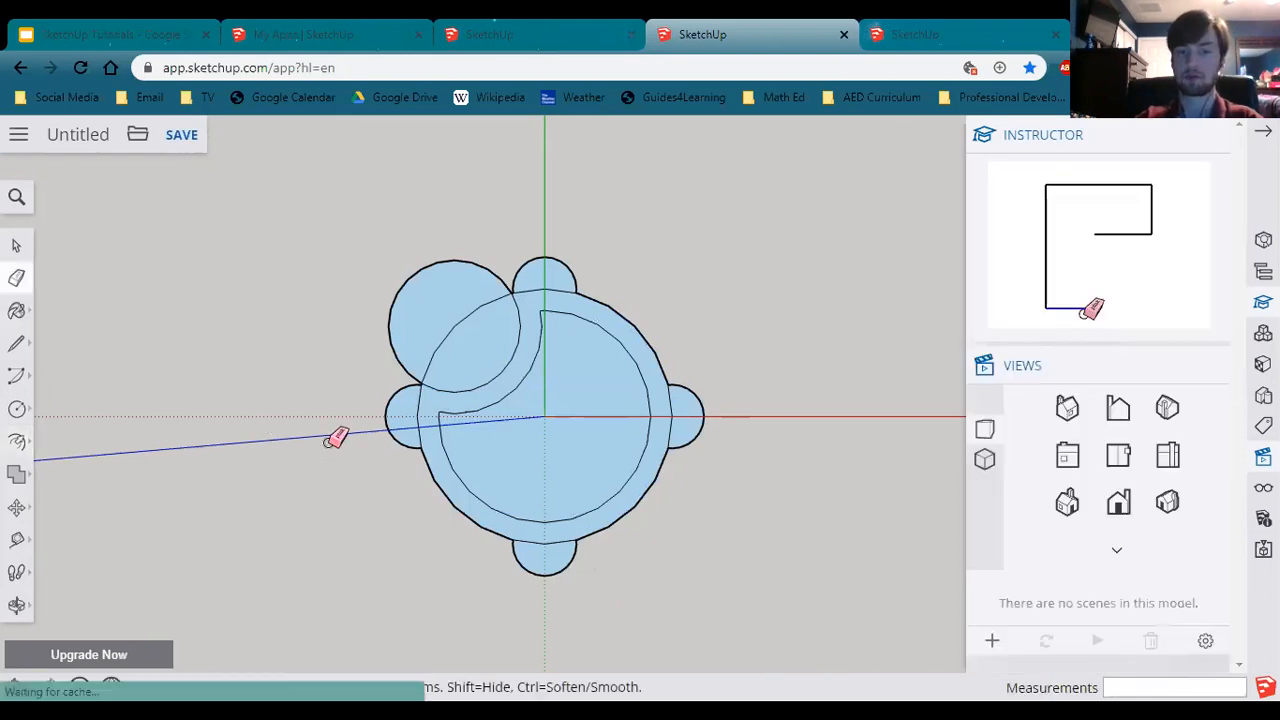
click(424, 406)
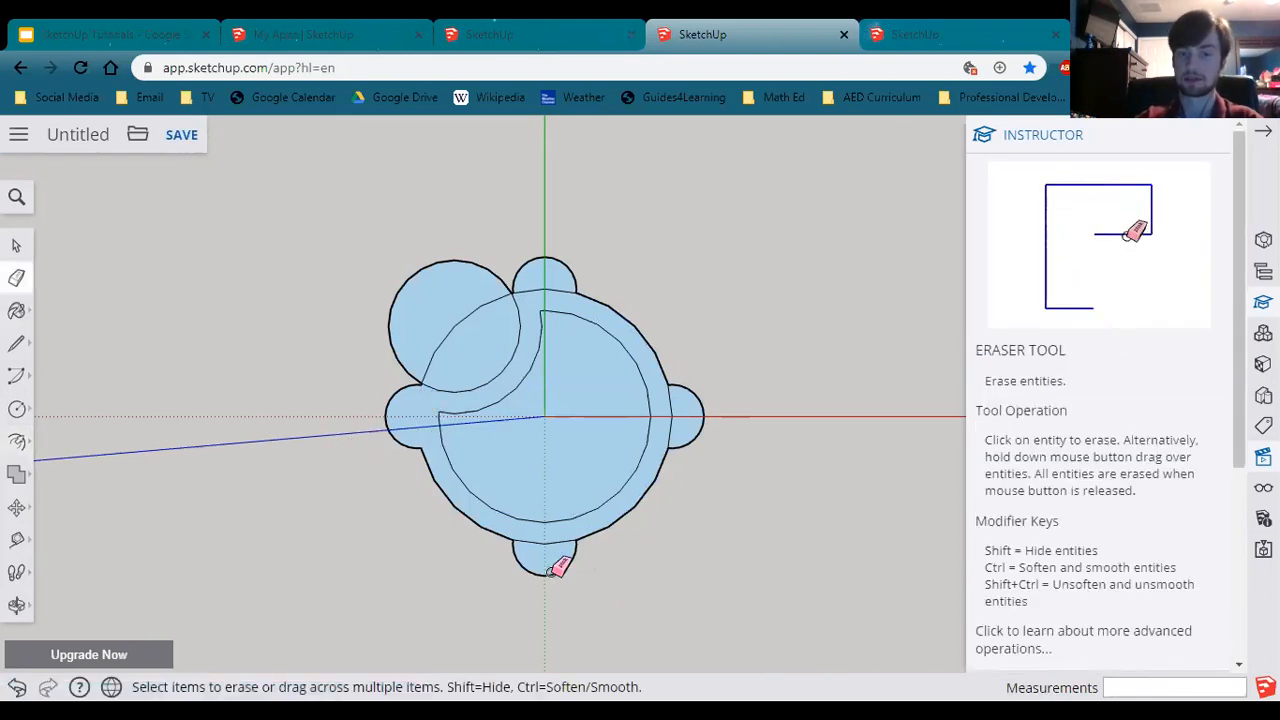
click(669, 424)
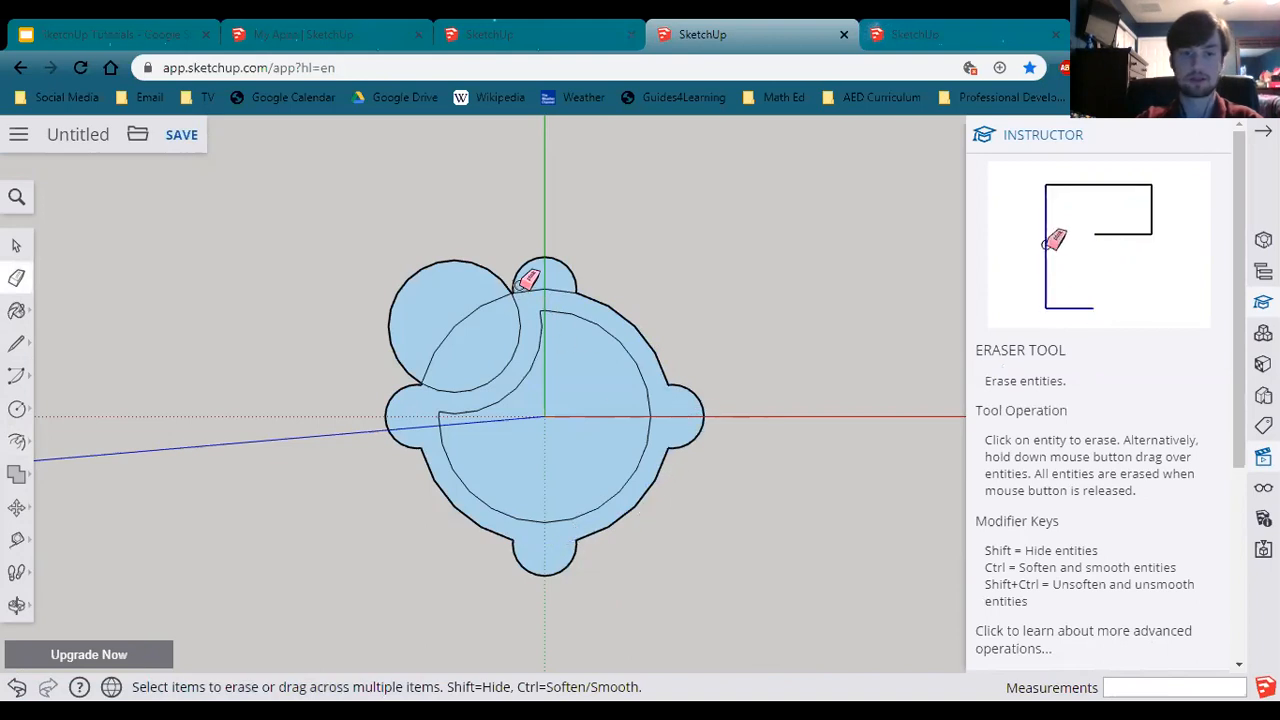
click(540, 289)
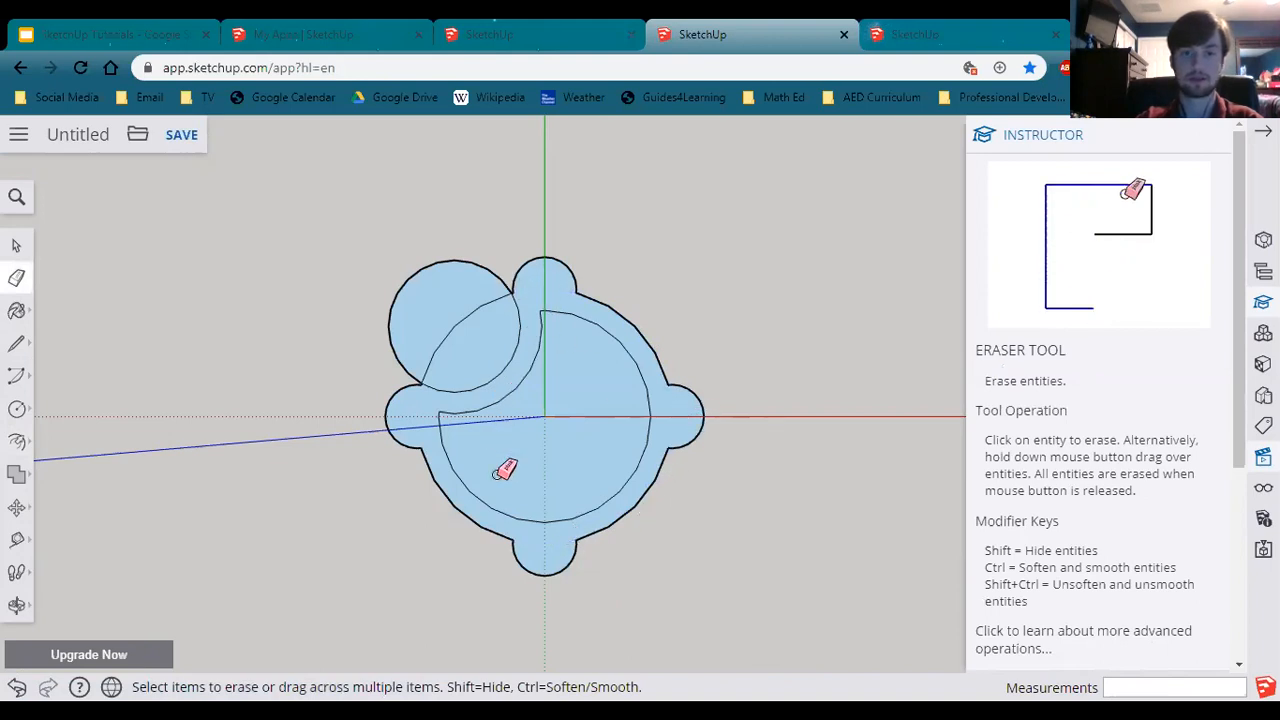
click(456, 318)
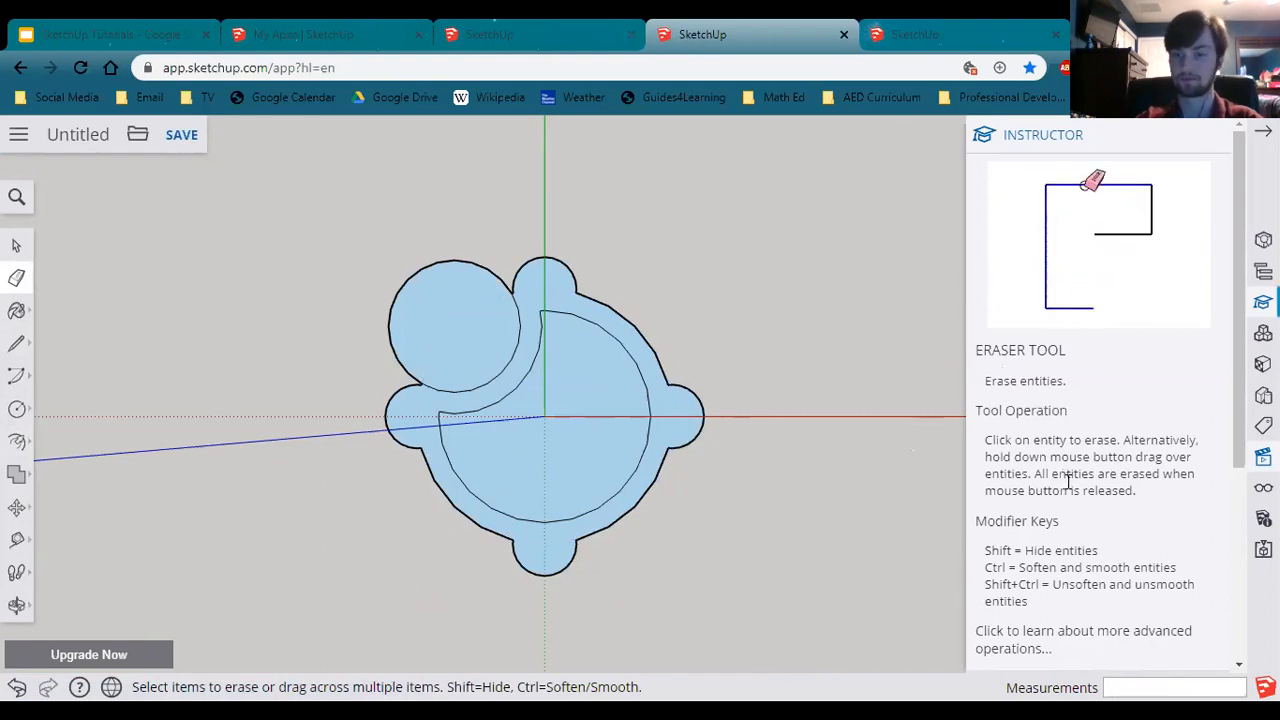
Step: Switch from the top view to a 3D view and use Push/Pull to raise the rim-and-feet face by 1'
scroll(1053, 485, down, 3)
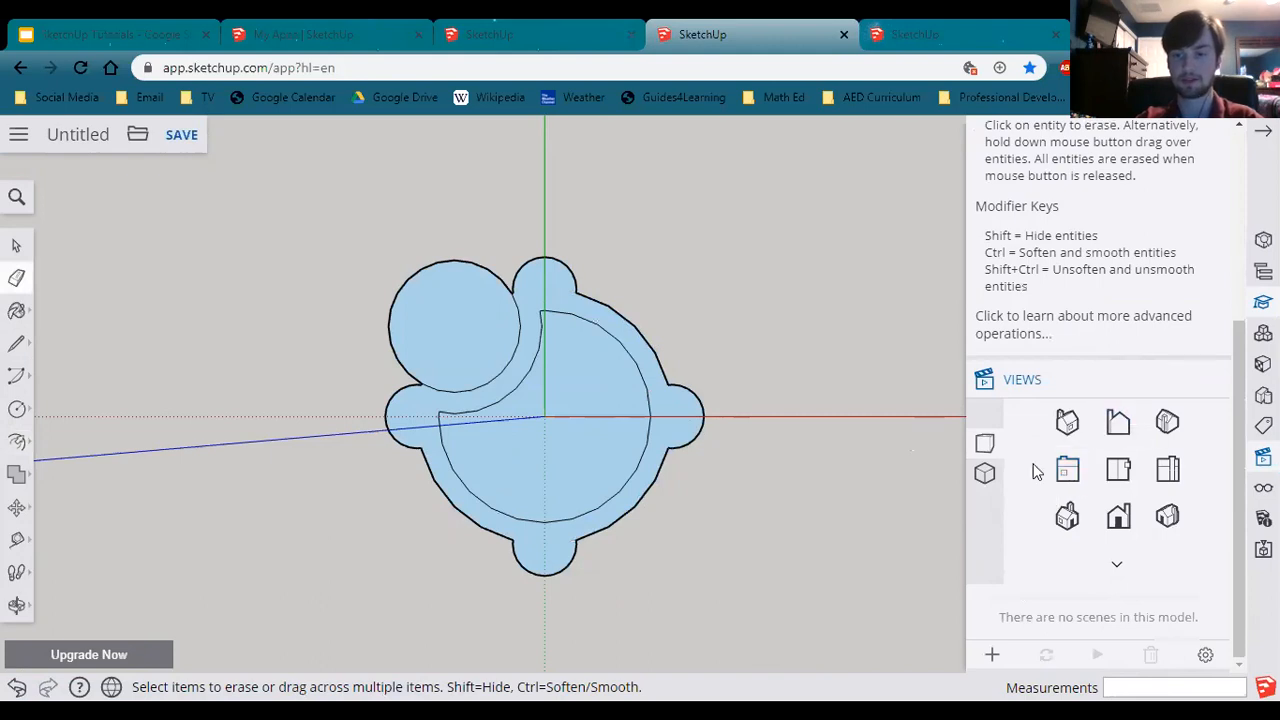
click(1070, 425)
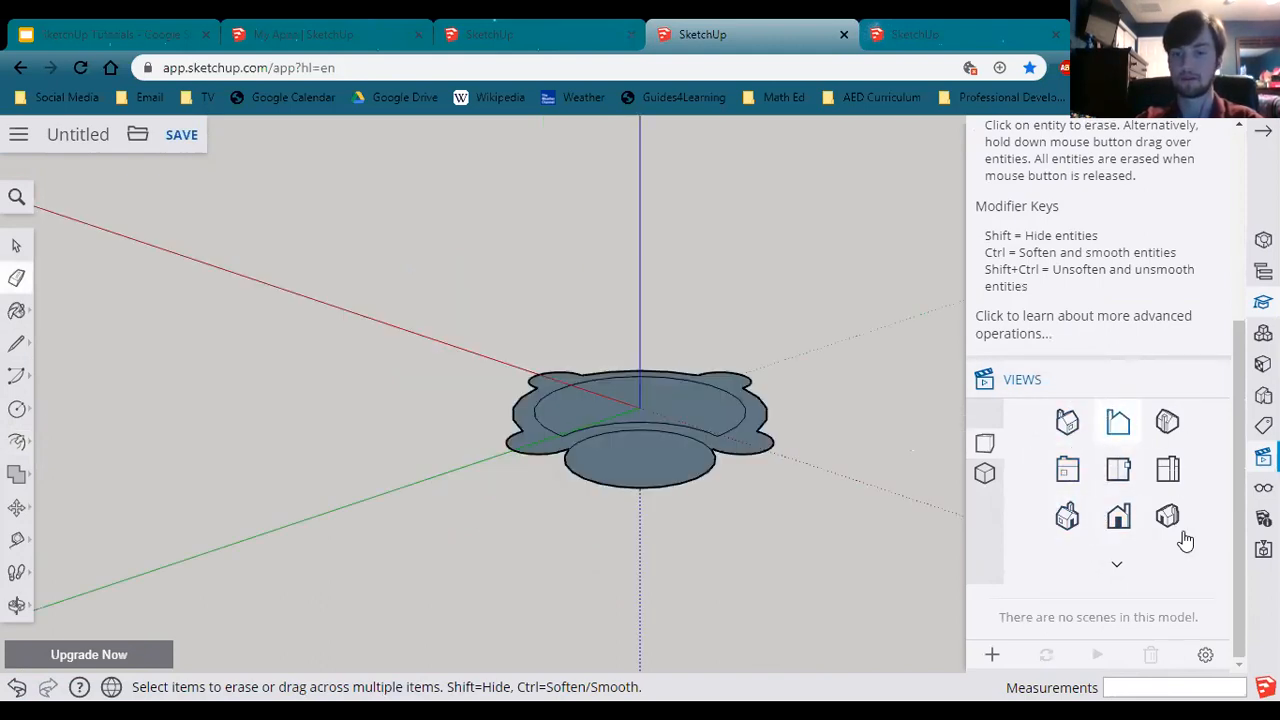
click(1165, 424)
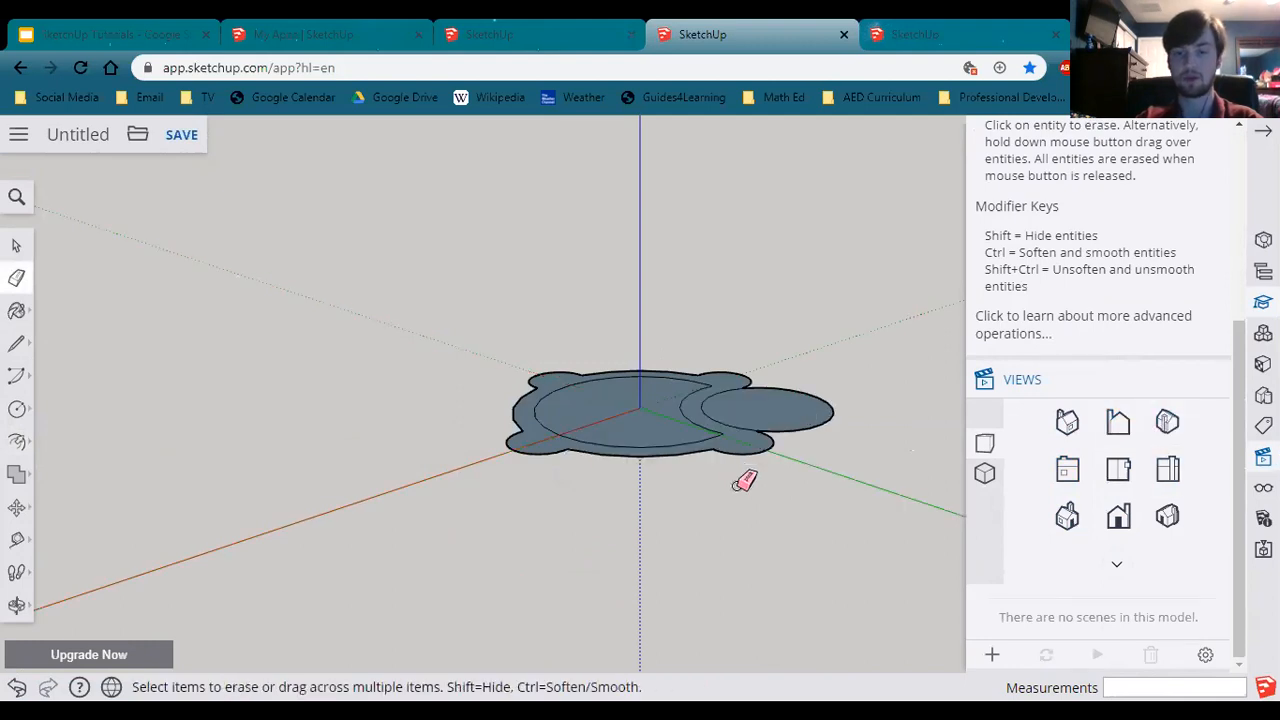
mouse_move(686, 428)
middle_down()
mouse_move(409, 409)
mouse_move(580, 491)
mouse_move(500, 494)
mouse_move(906, 483)
mouse_move(614, 549)
mouse_move(351, 480)
mouse_move(752, 570)
mouse_move(571, 586)
mouse_move(674, 569)
mouse_move(754, 529)
mouse_move(534, 523)
mouse_move(520, 541)
mouse_move(529, 534)
middle_up()
key(e)
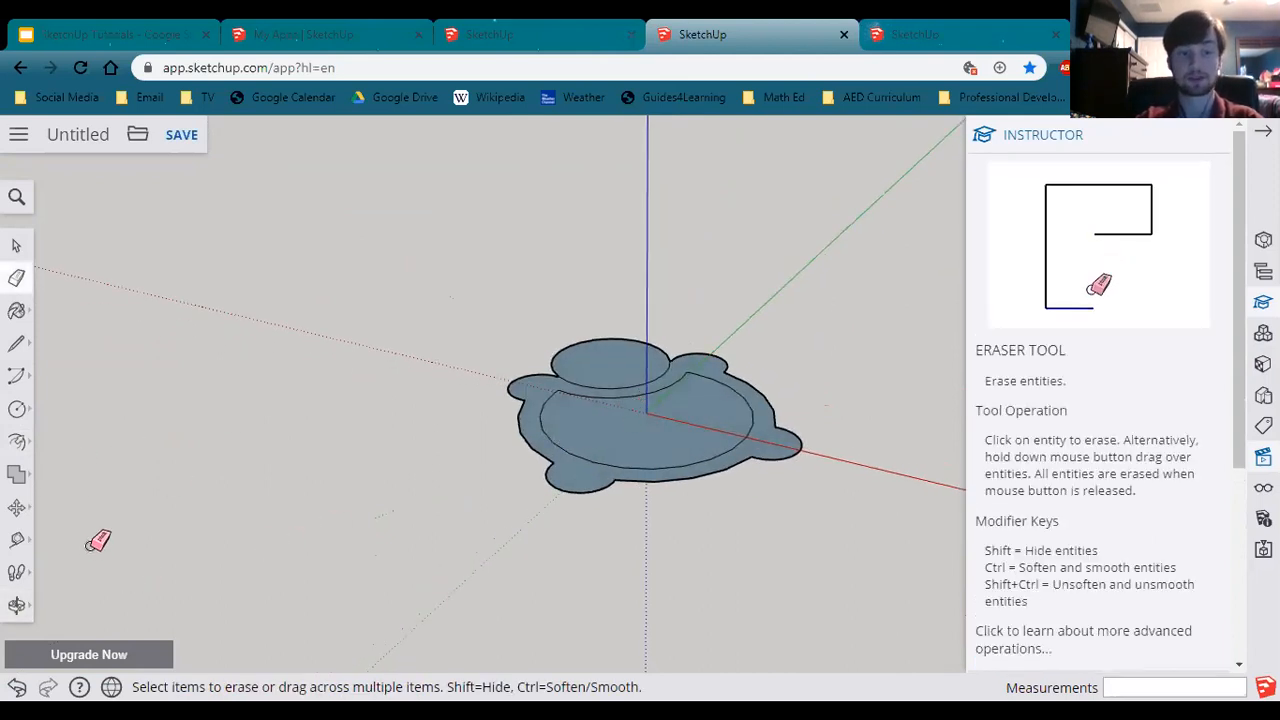
click(24, 445)
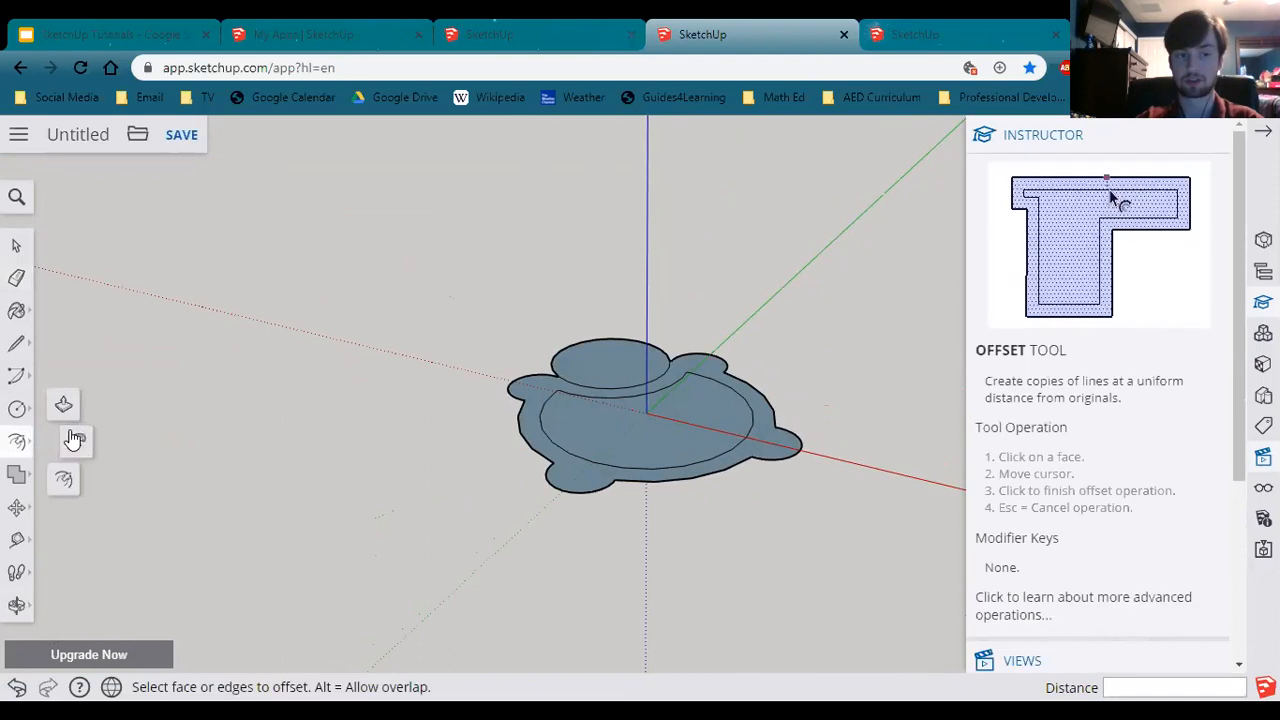
click(64, 408)
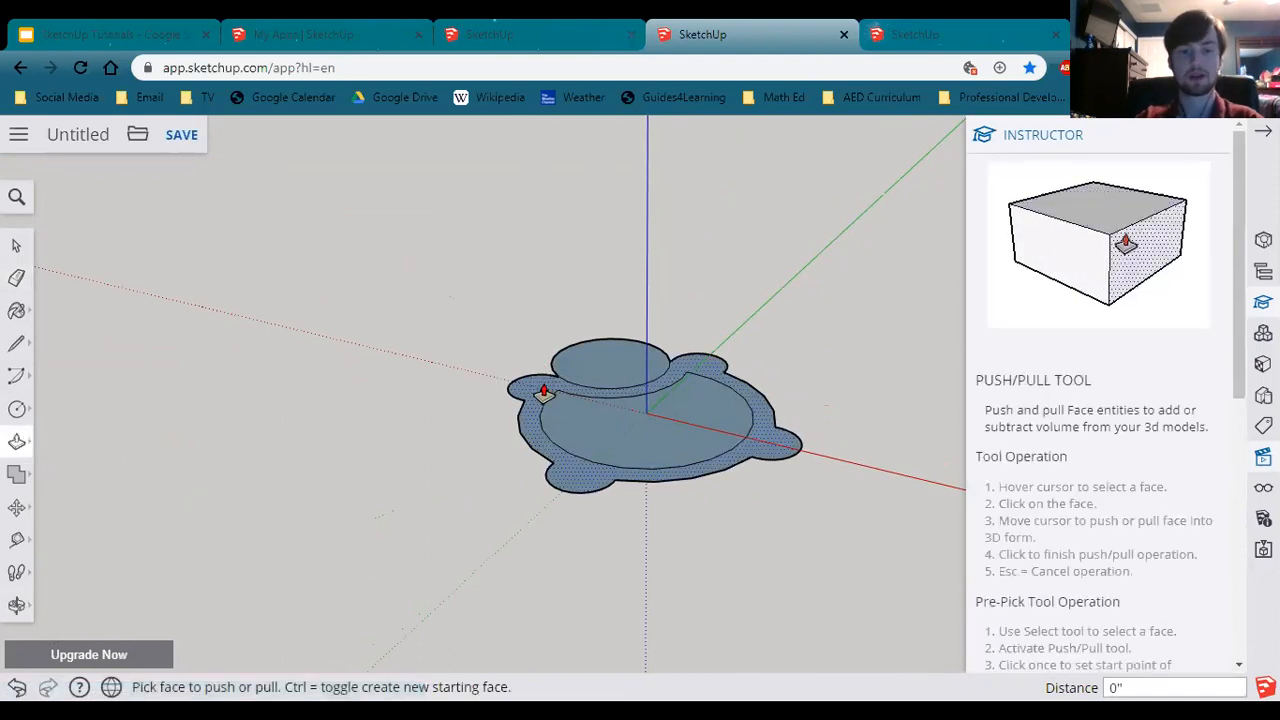
scroll(540, 382, up, 3)
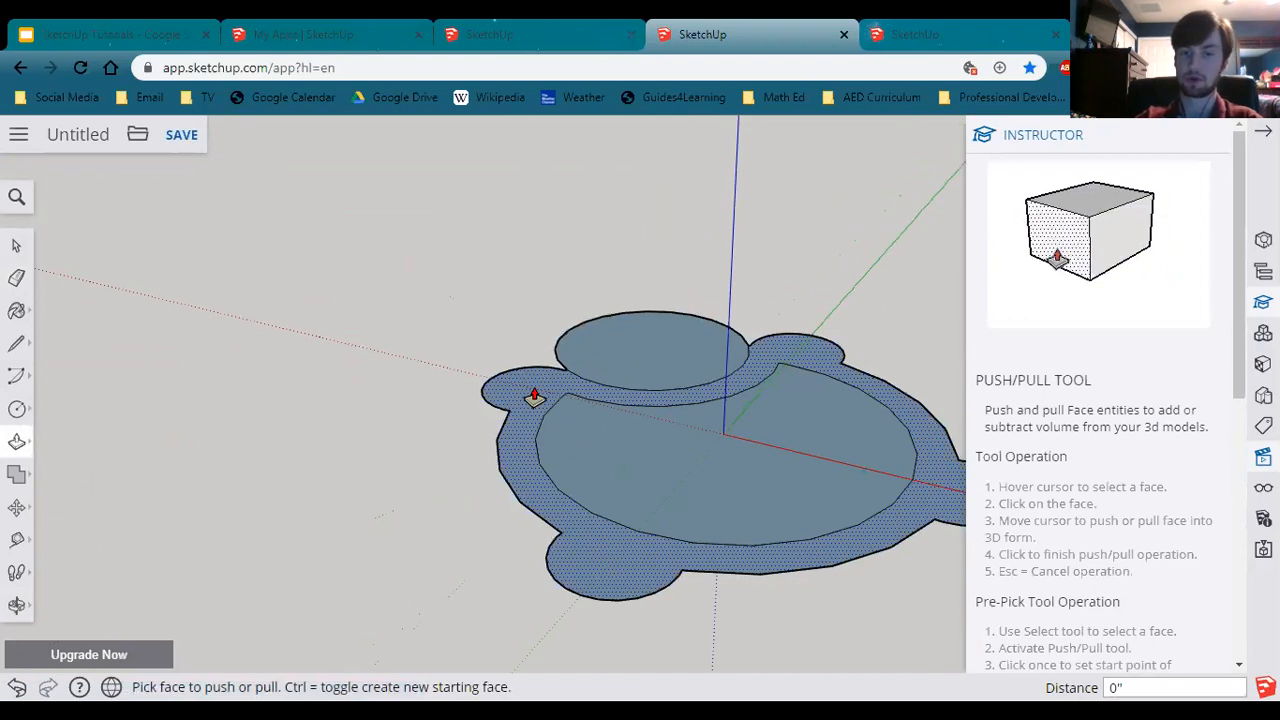
click(601, 552)
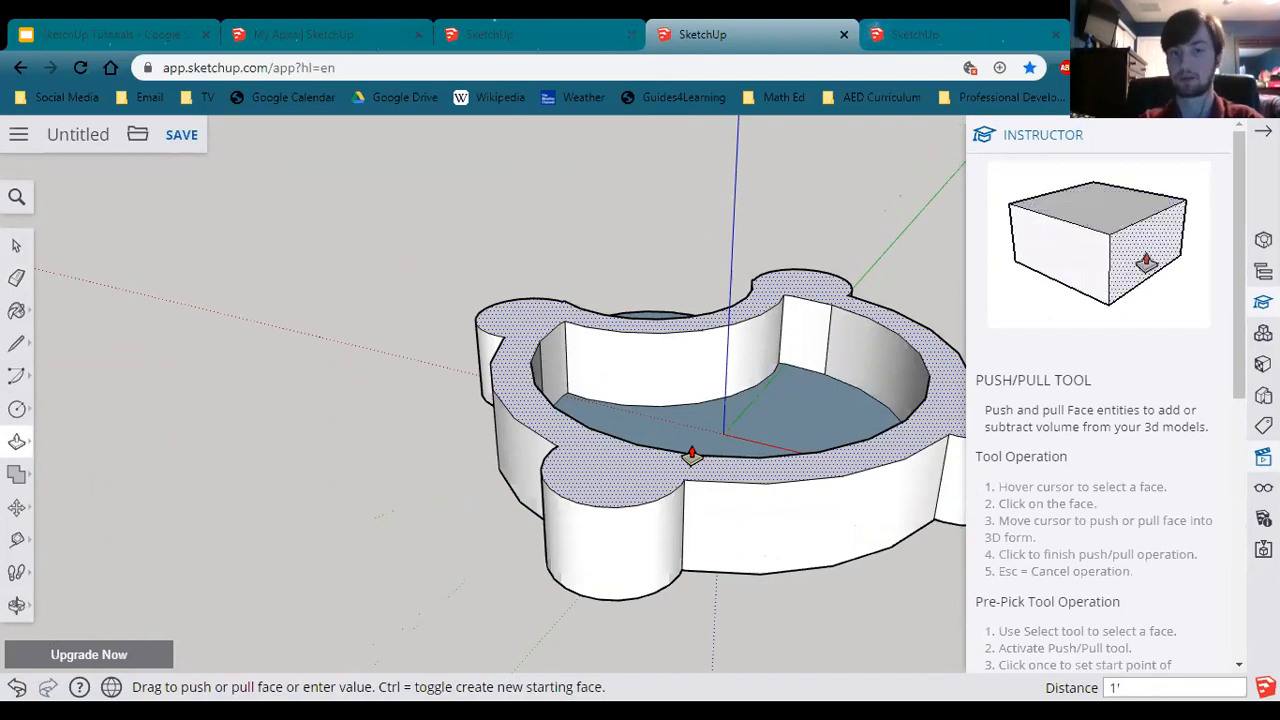
click(691, 455)
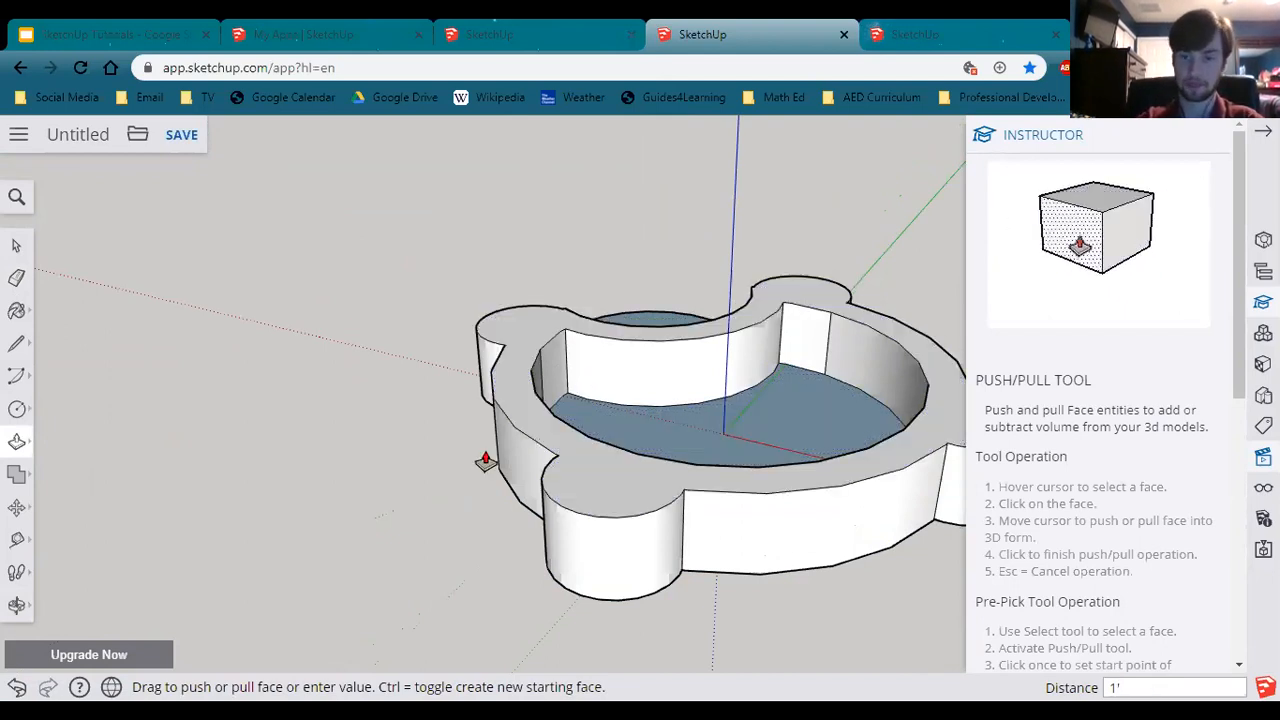
Step: Try to pull the head circle's face up about 2' 3 7/8" with Push/Pull
middle_drag(479, 474, 523, 432)
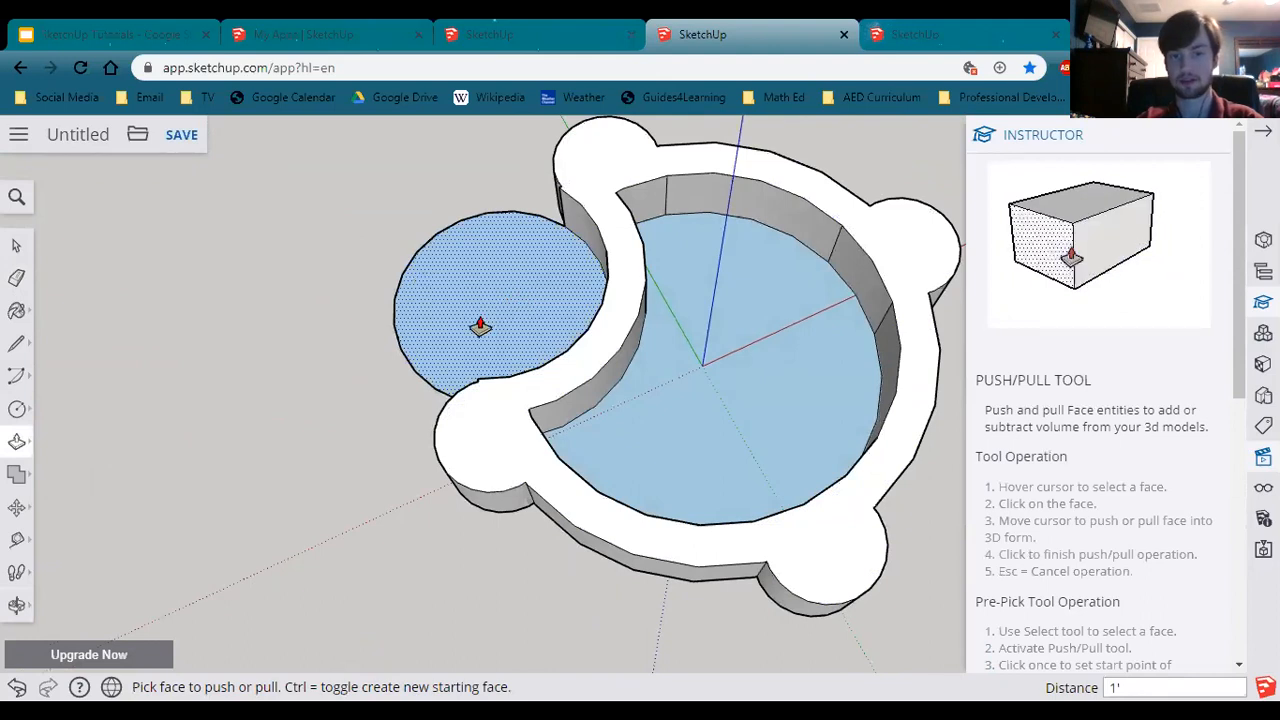
click(480, 295)
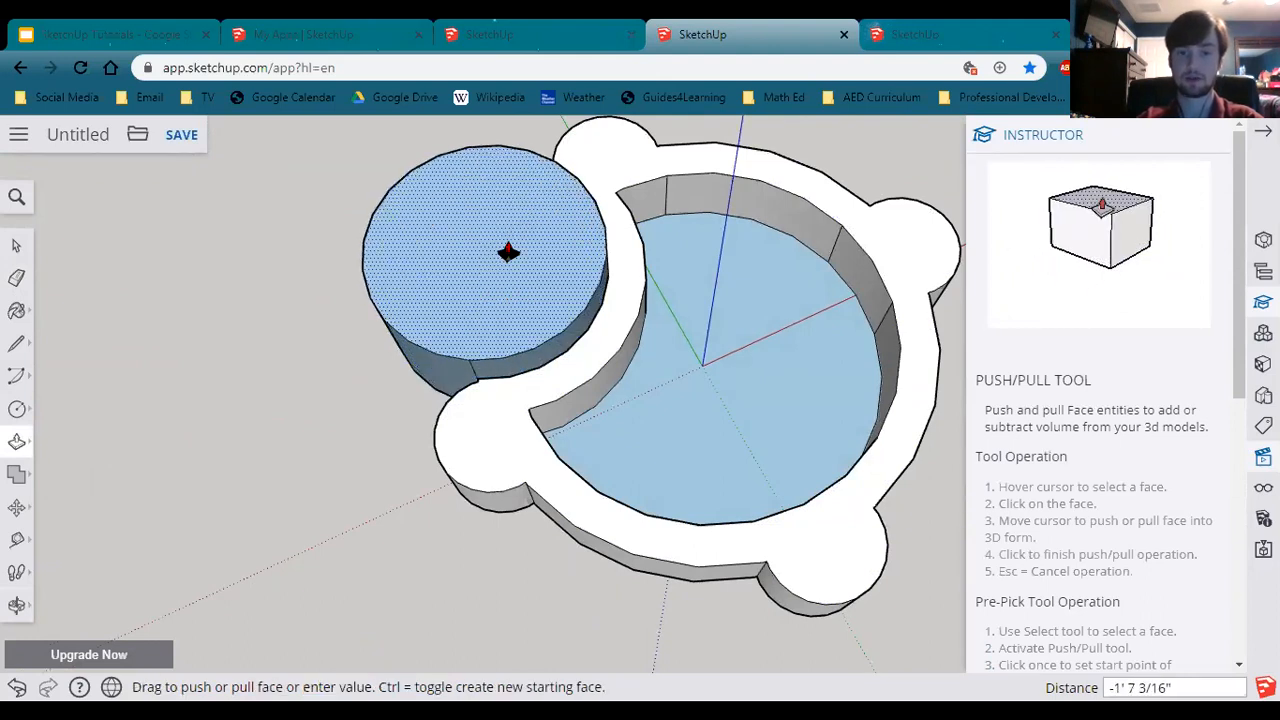
click(460, 206)
Step: Examine the raised head from below and from the side, and undo its Push/Pull
middle_drag(360, 414, 539, 300)
middle_drag(487, 347, 514, 141)
middle_drag(400, 428, 457, 423)
scroll(457, 418, up, 4)
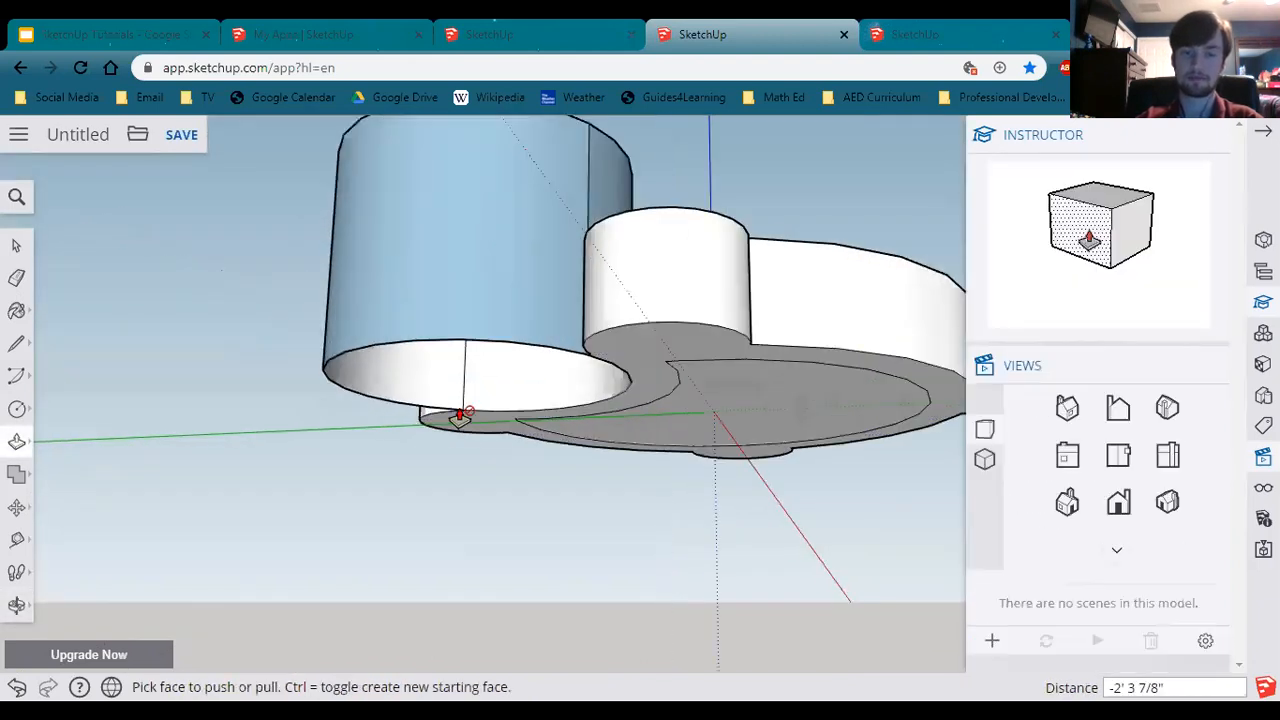
scroll(527, 394, up, 1)
middle_drag(521, 397, 541, 230)
middle_drag(581, 339, 531, 503)
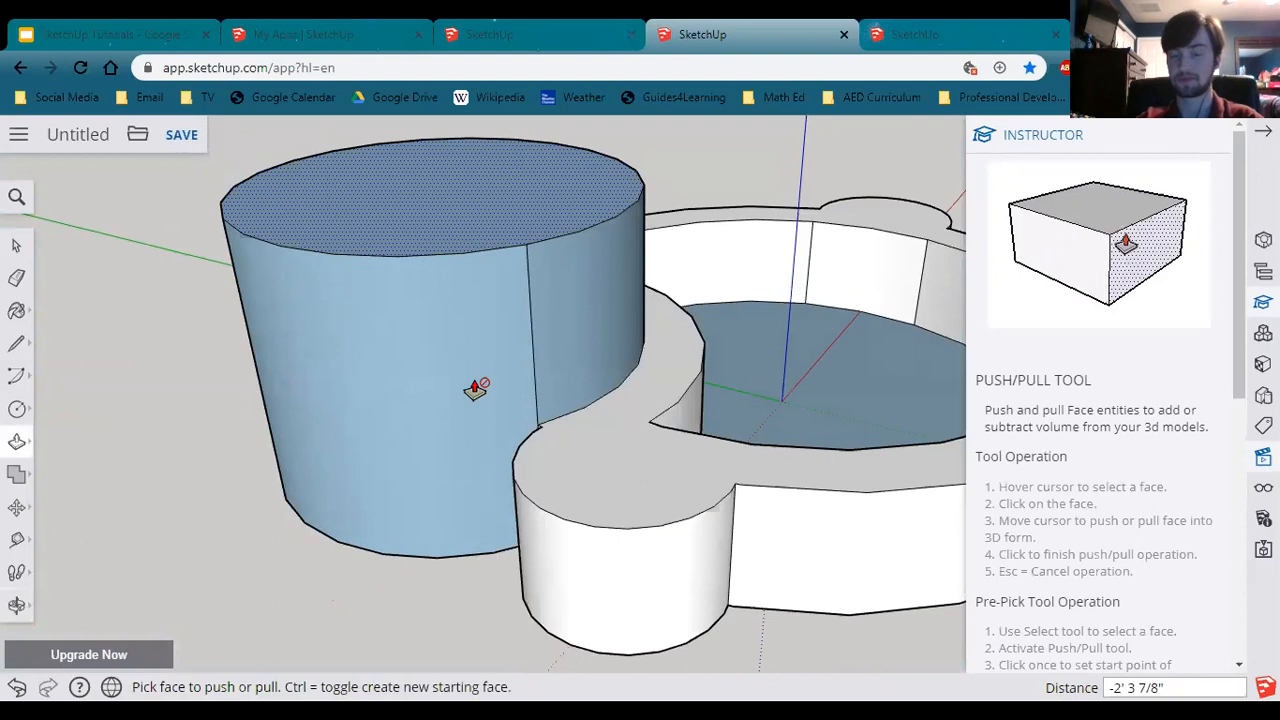
middle_drag(507, 393, 639, 324)
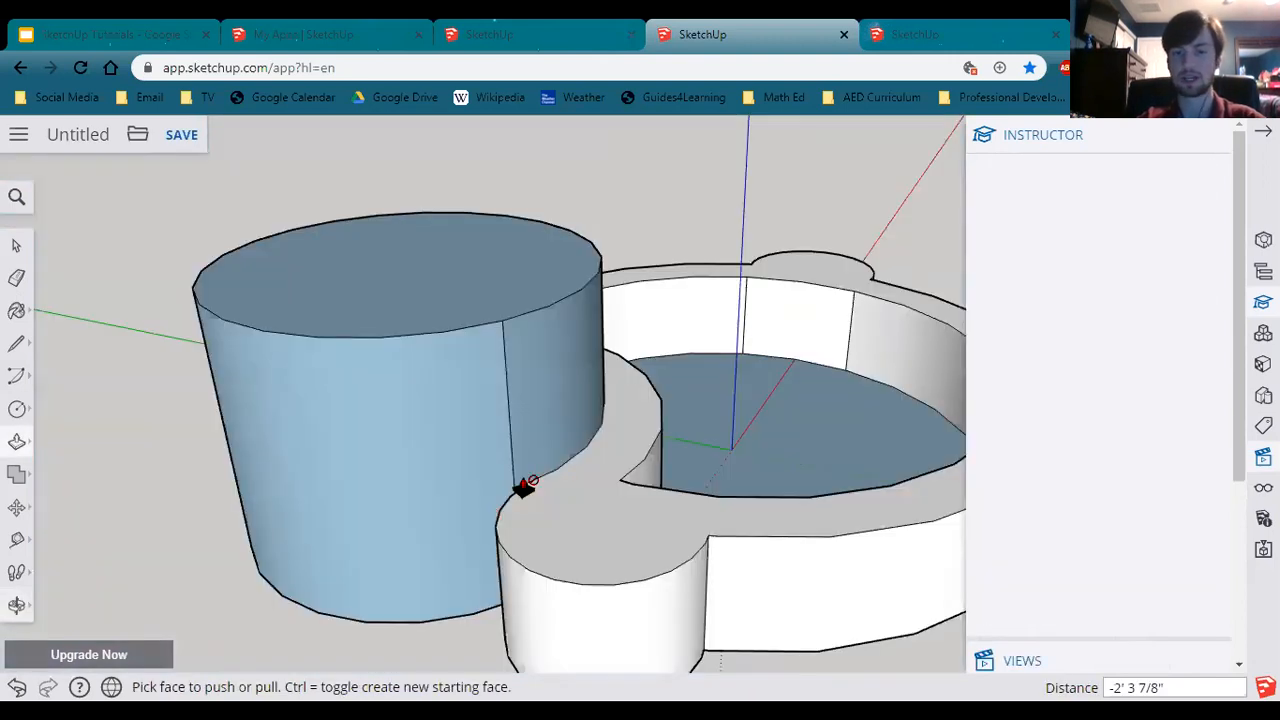
key(ctrl+z)
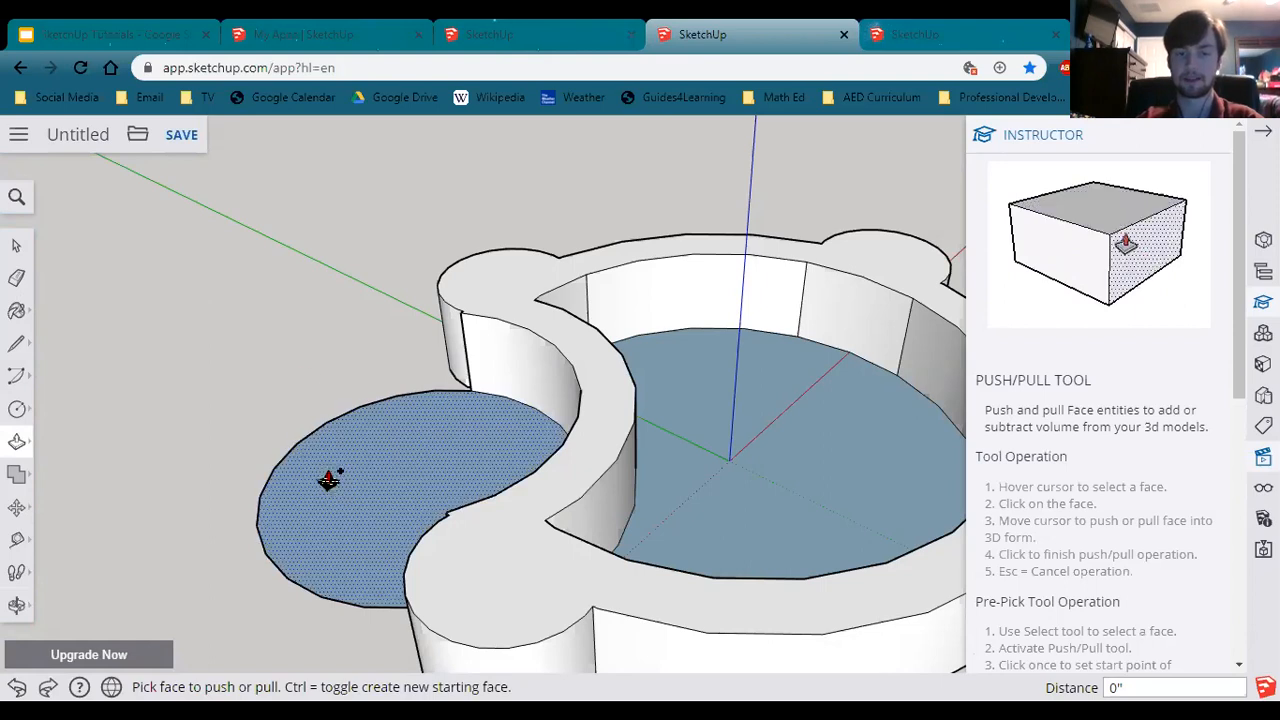
Step: Push/Pull the head face up 1' to the rim's height, with the option to create a new starting face
click(392, 503)
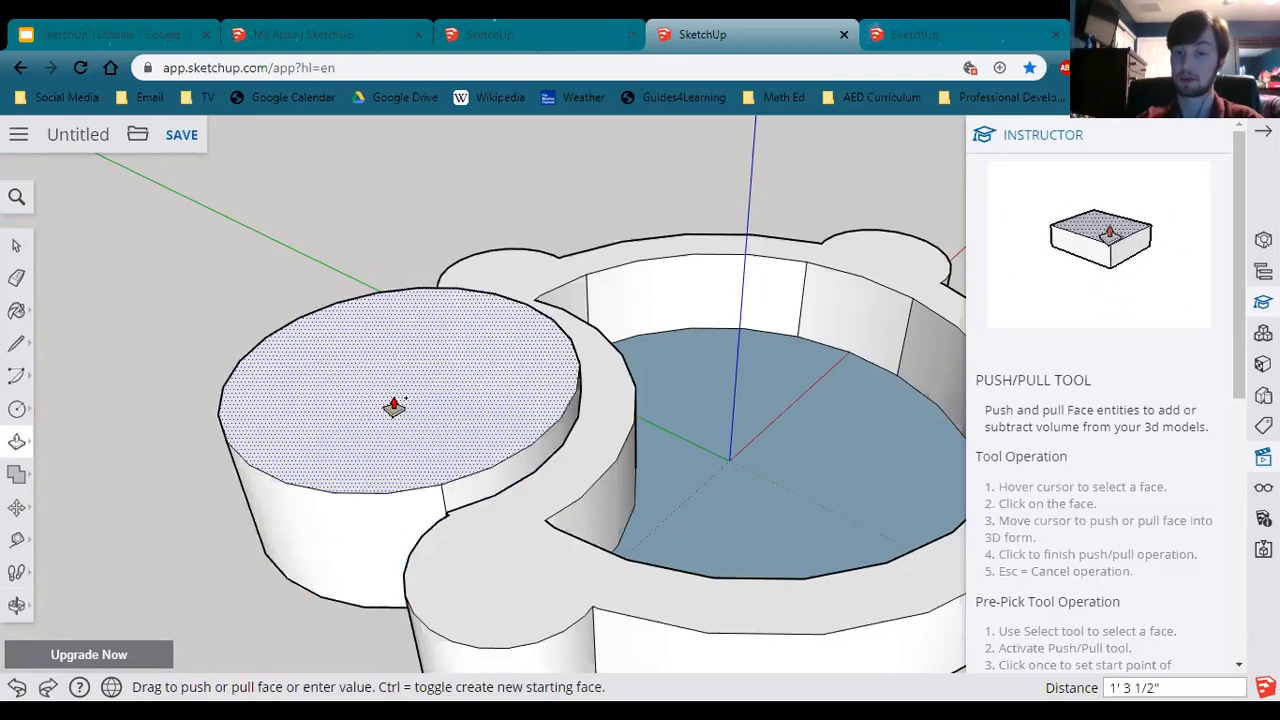
click(590, 434)
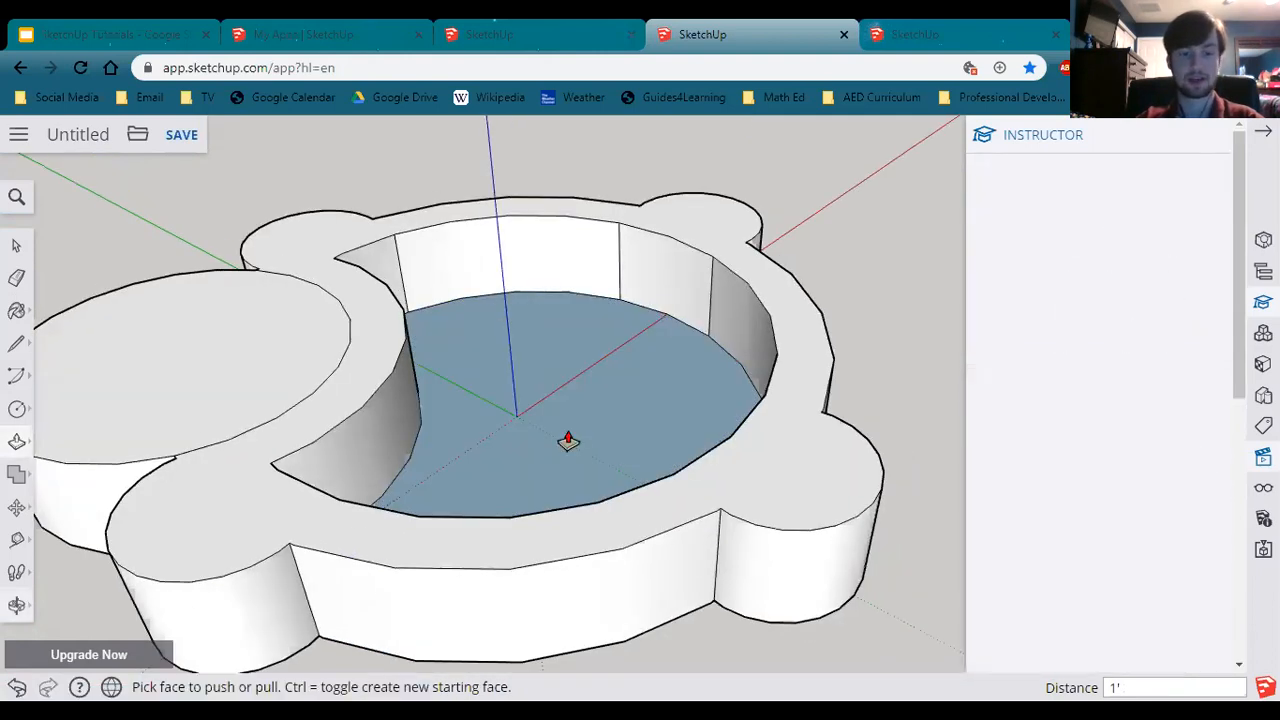
Step: Try to raise the sandbox floor face by 3", check the model's underside, and undo the change
click(528, 392)
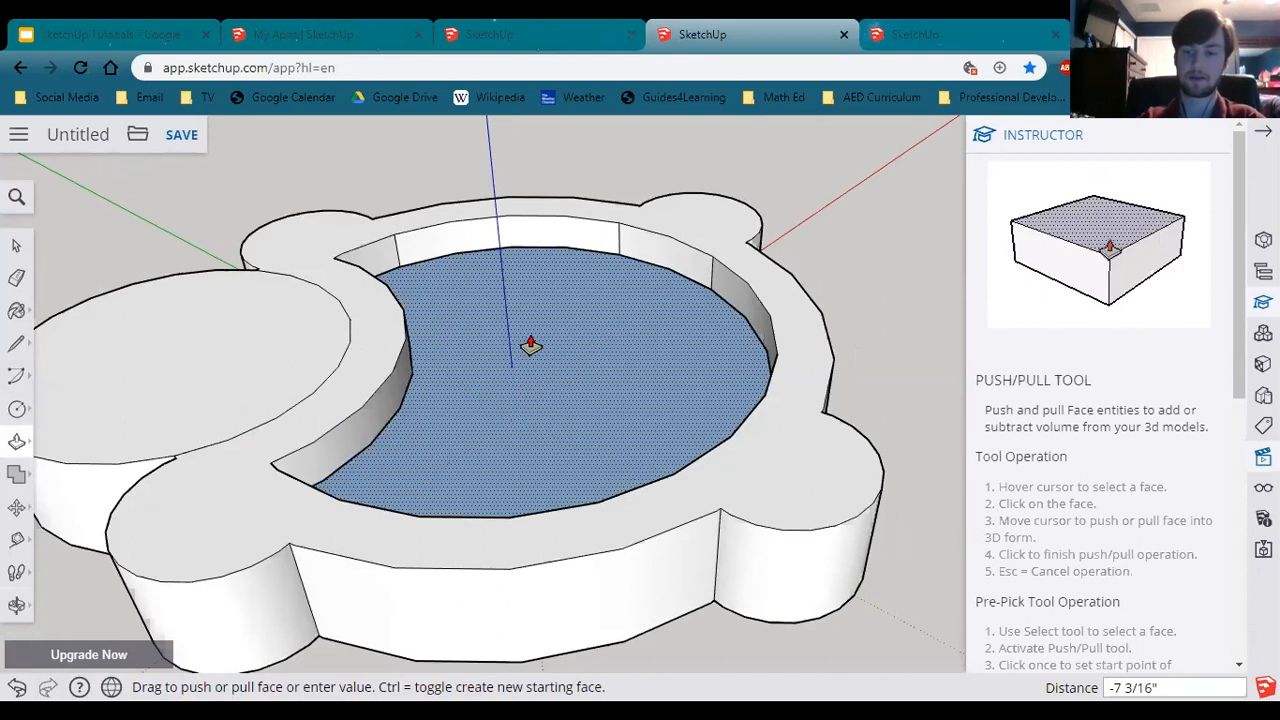
text(3)
key(Return)
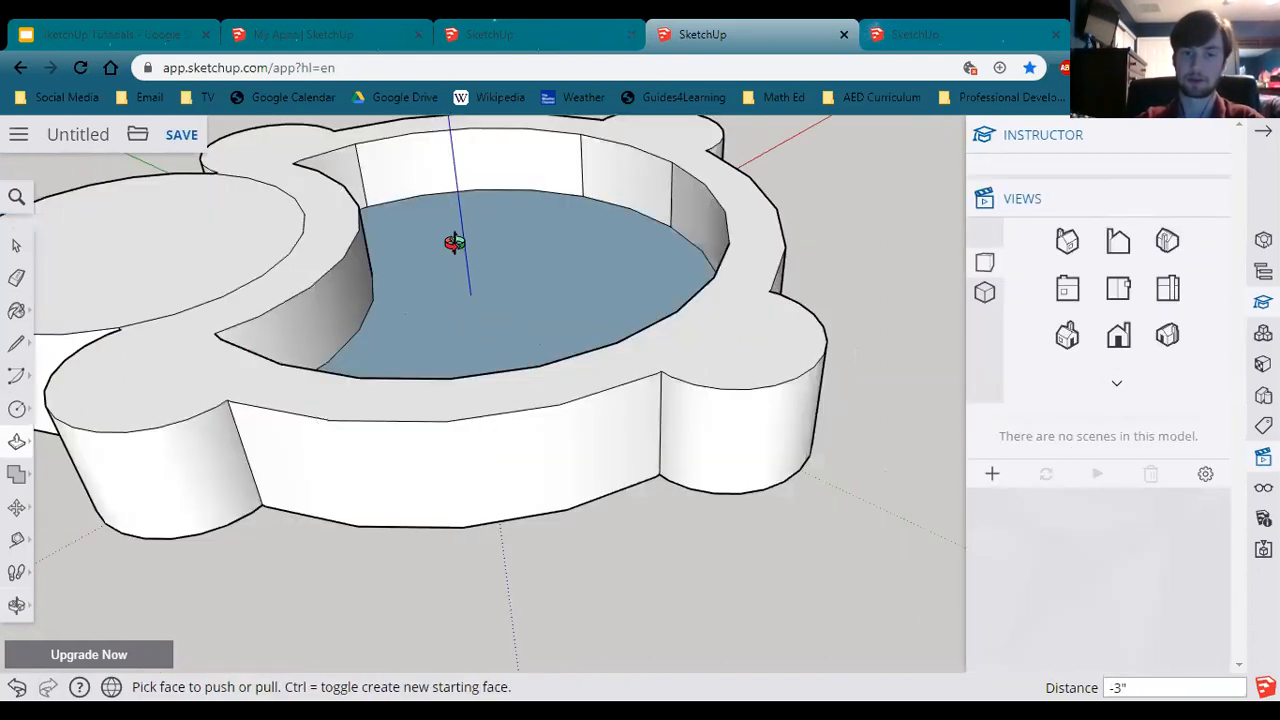
middle_drag(449, 243, 566, 425)
key(p)
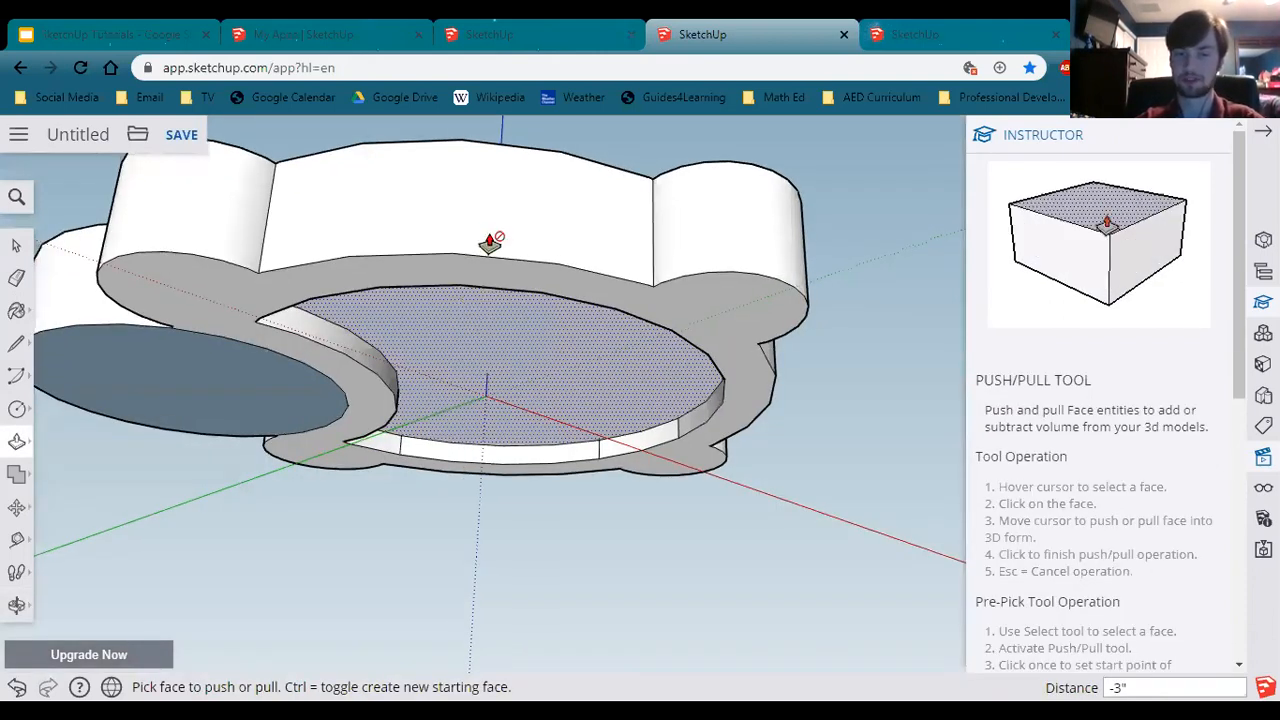
key(ctrl+z)
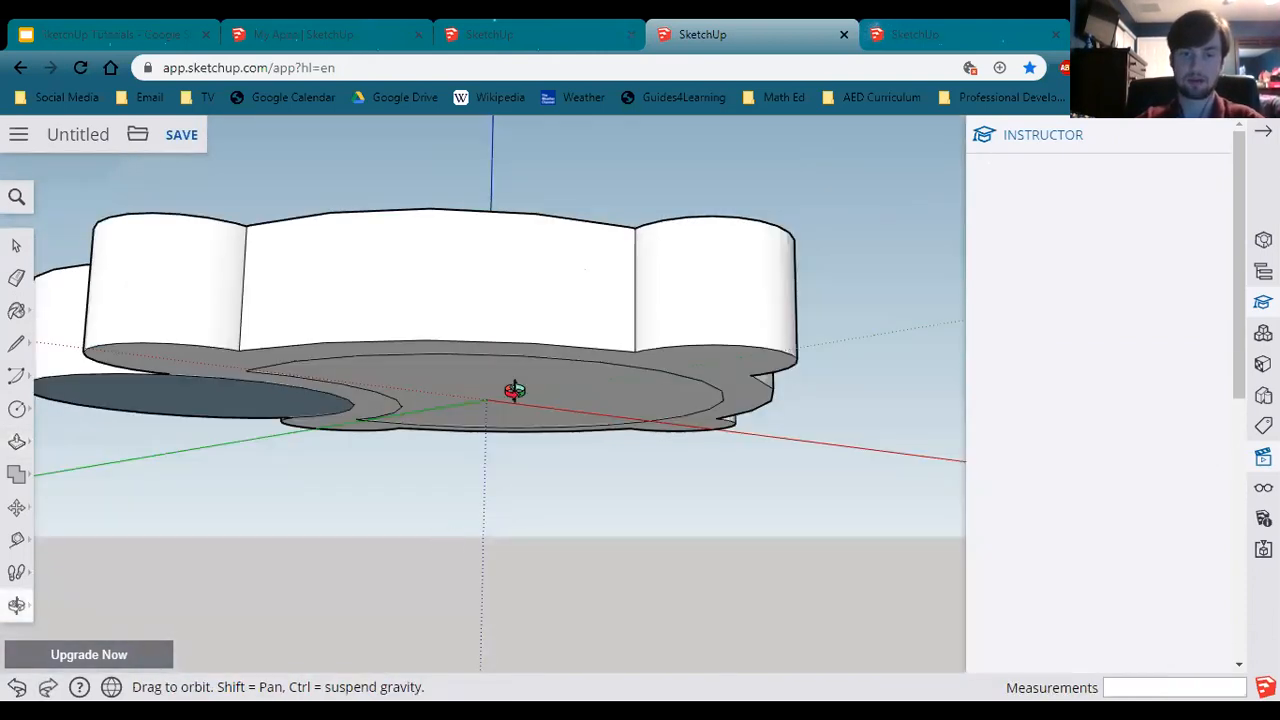
Step: Push/Pull the sandbox floor up 3" with the option to create a new starting face
key(p)
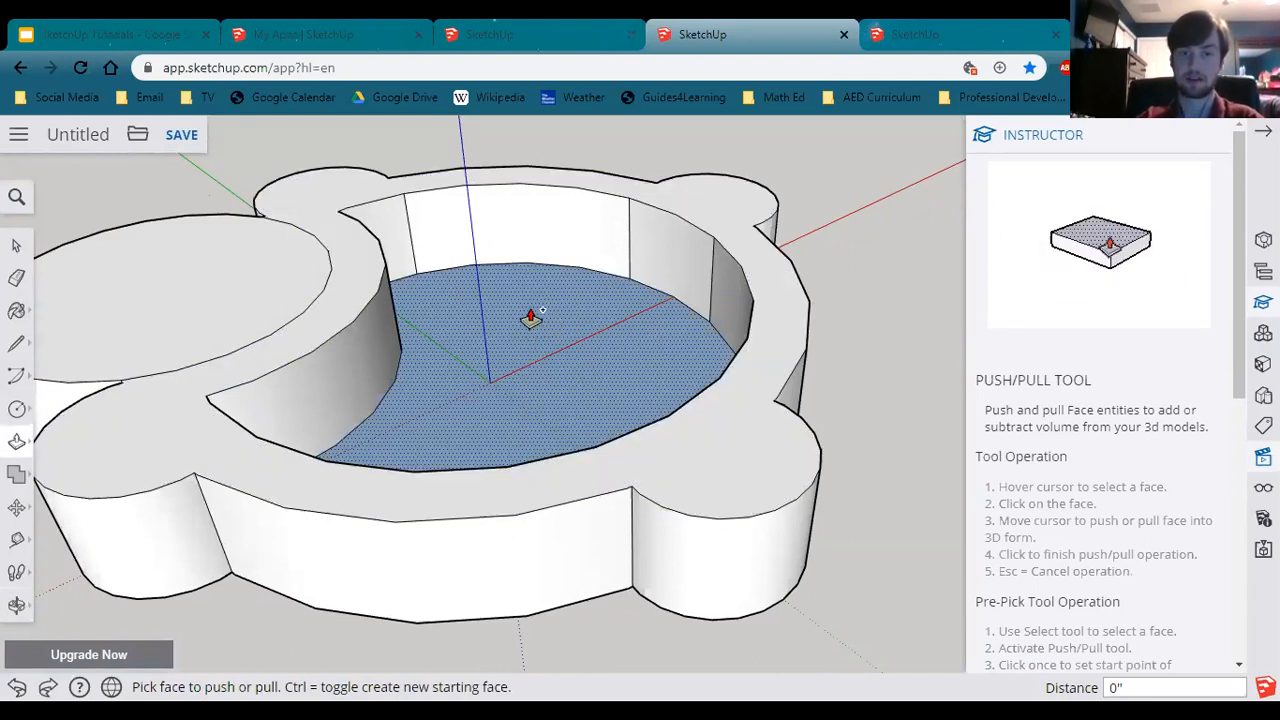
click(532, 287)
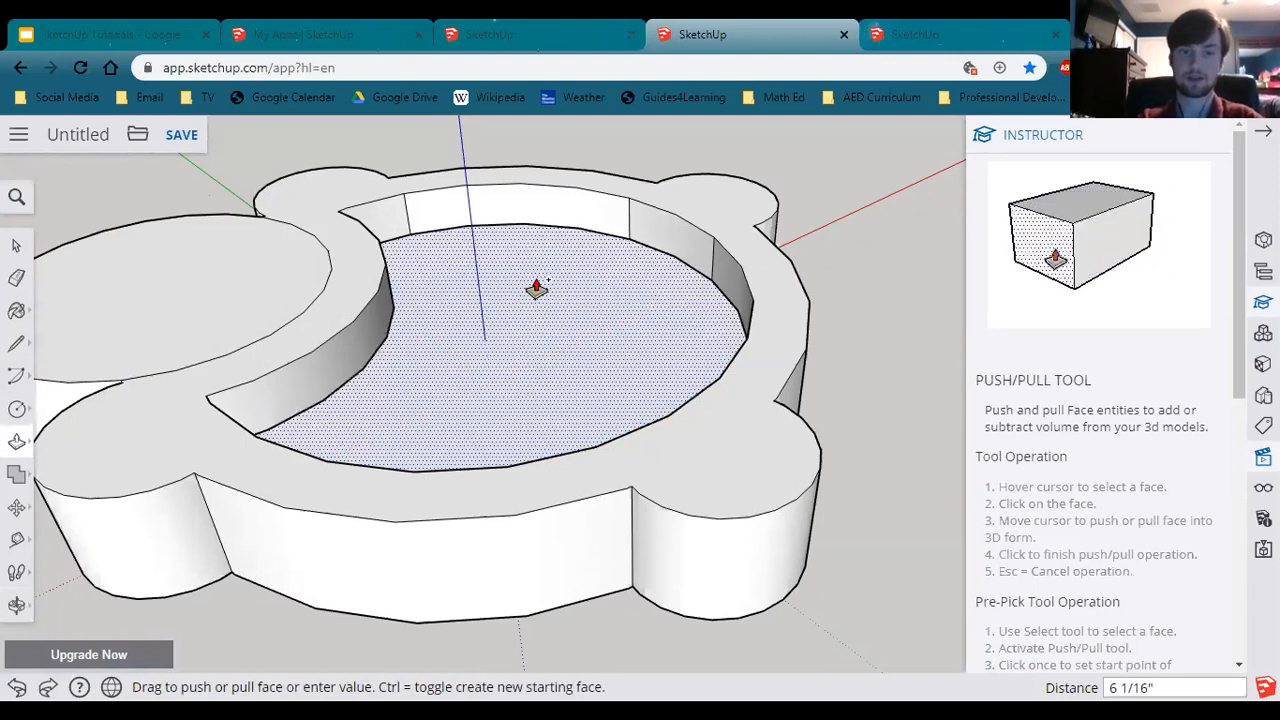
text(3)
key(Return)
Step: Examine the raised turtle sandbox from several angles, including the top view
middle_drag(487, 329, 480, 449)
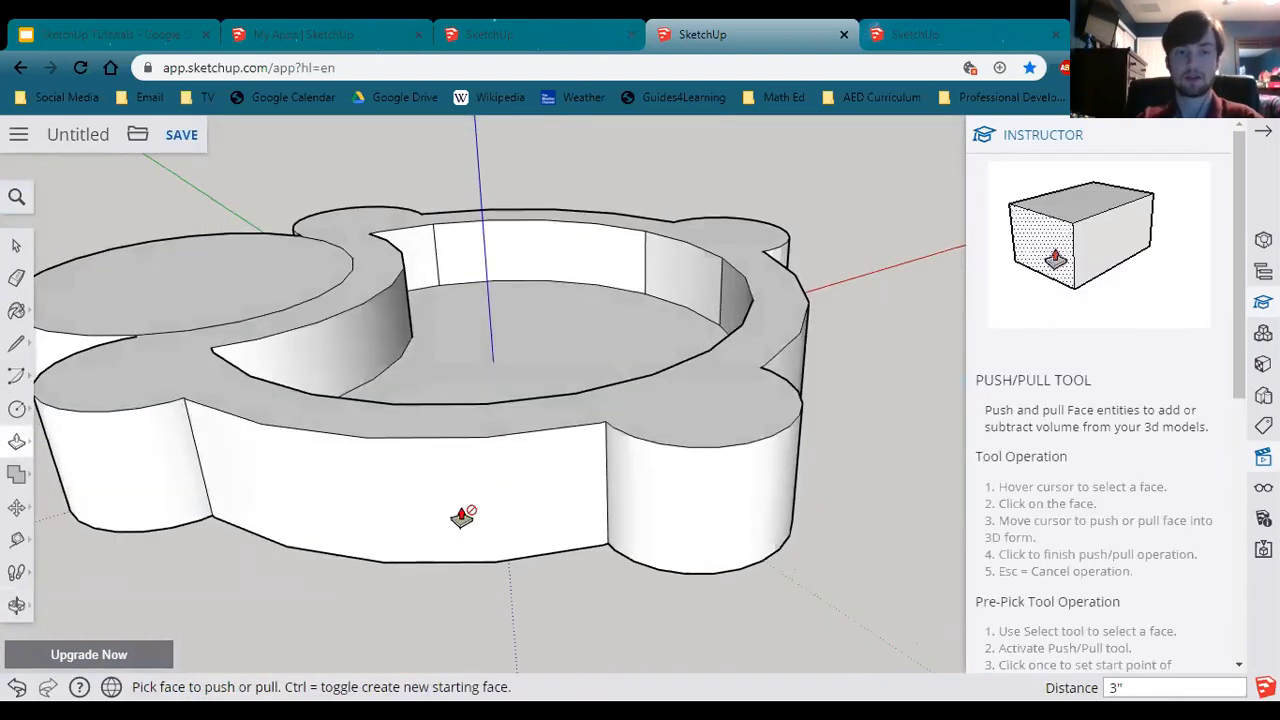
middle_drag(457, 517, 429, 577)
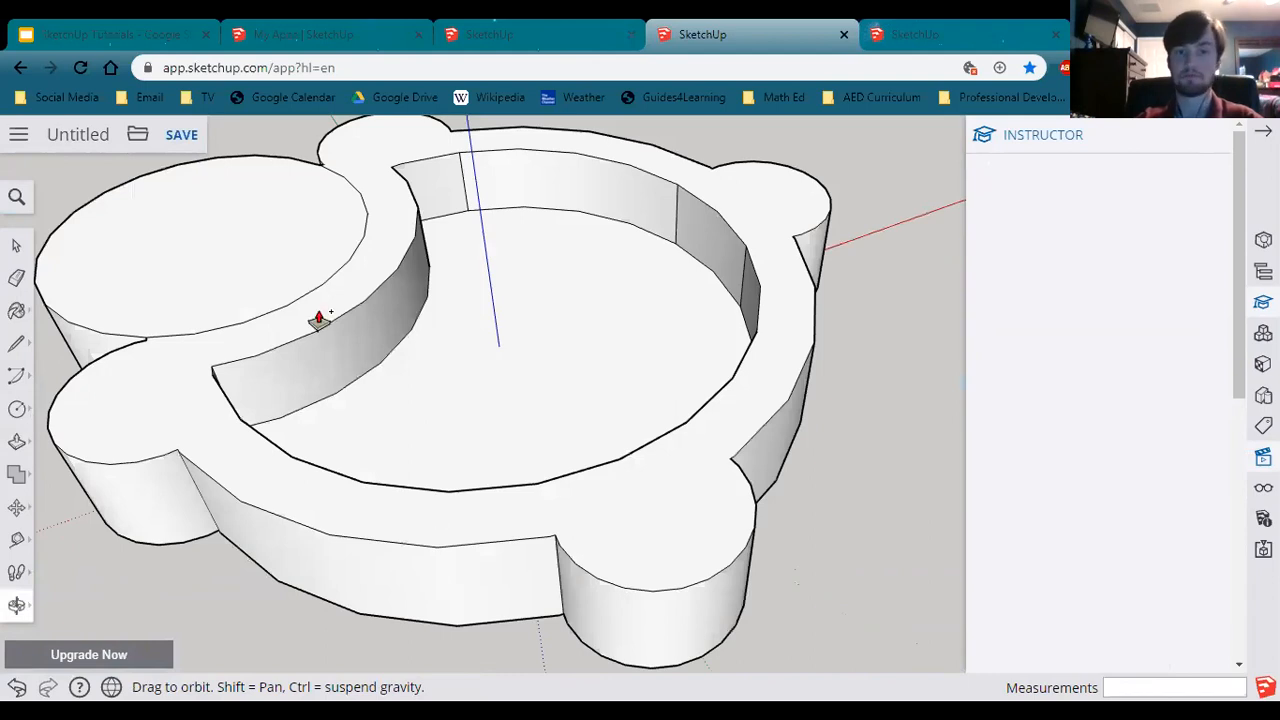
scroll(480, 522, down, 1)
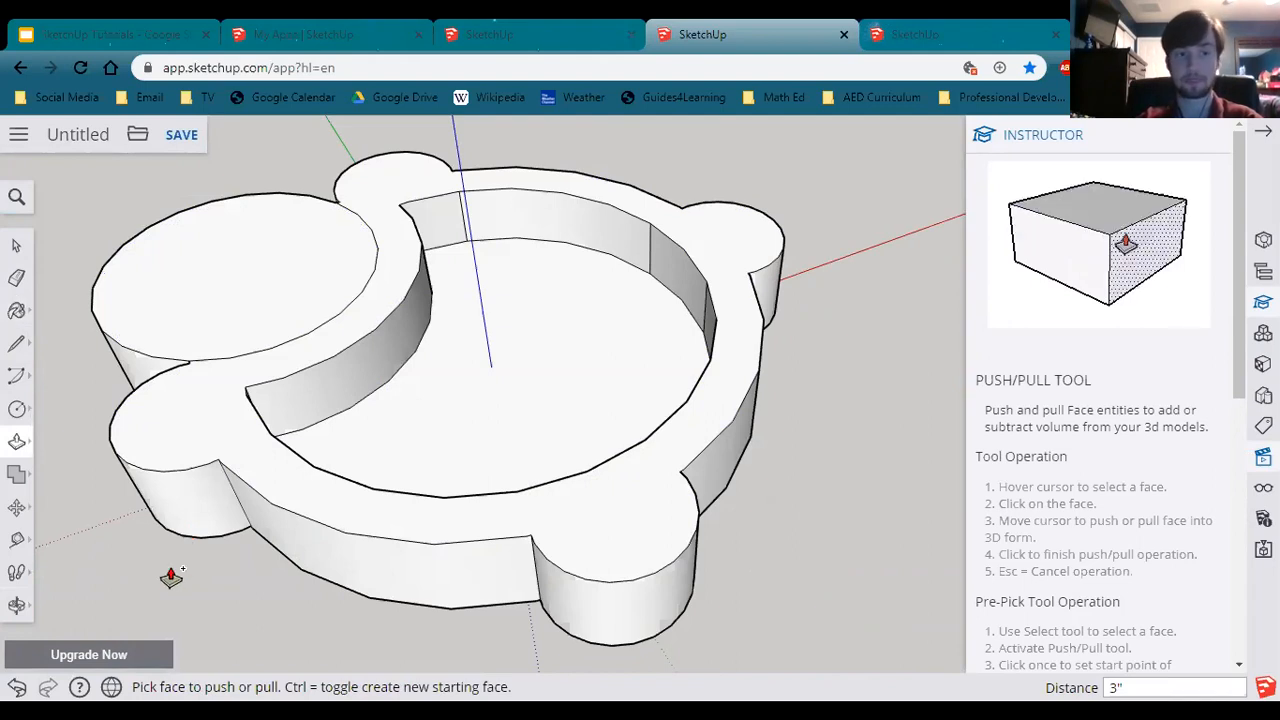
shift+middle_drag(171, 577, 229, 563)
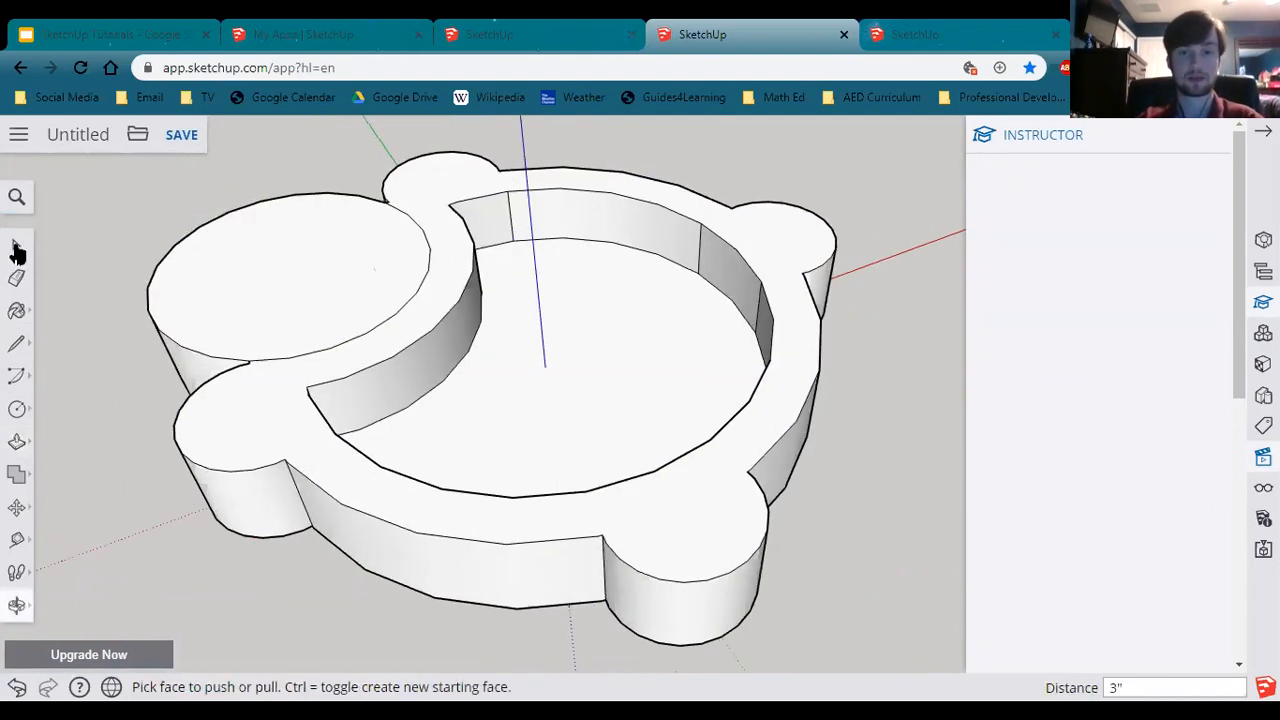
click(16, 248)
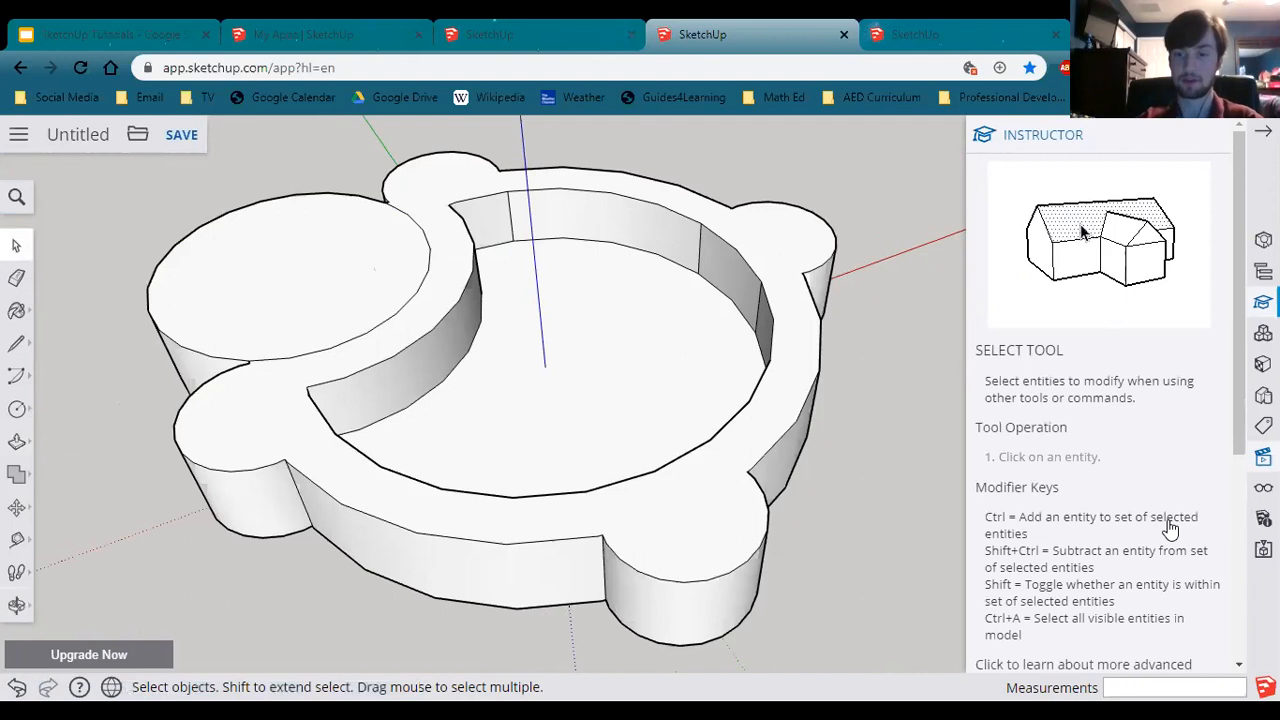
scroll(1100, 470, down, 3)
click(1118, 469)
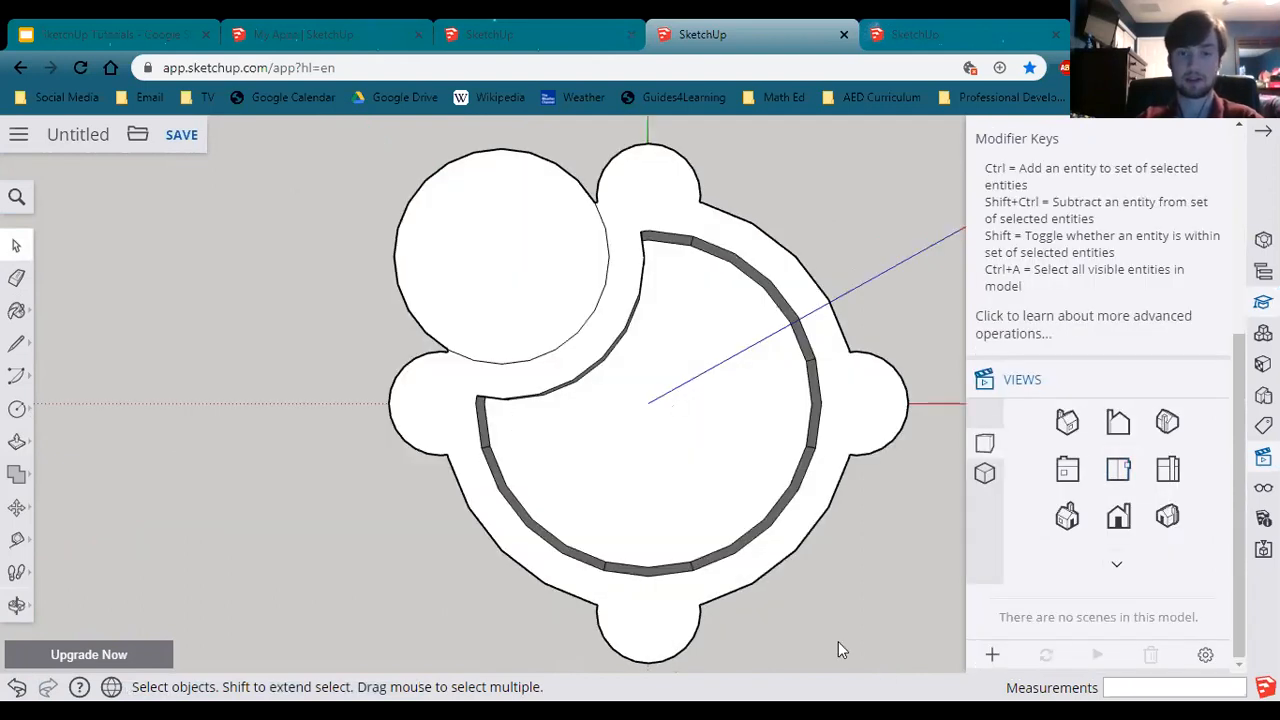
middle_drag(667, 617, 662, 615)
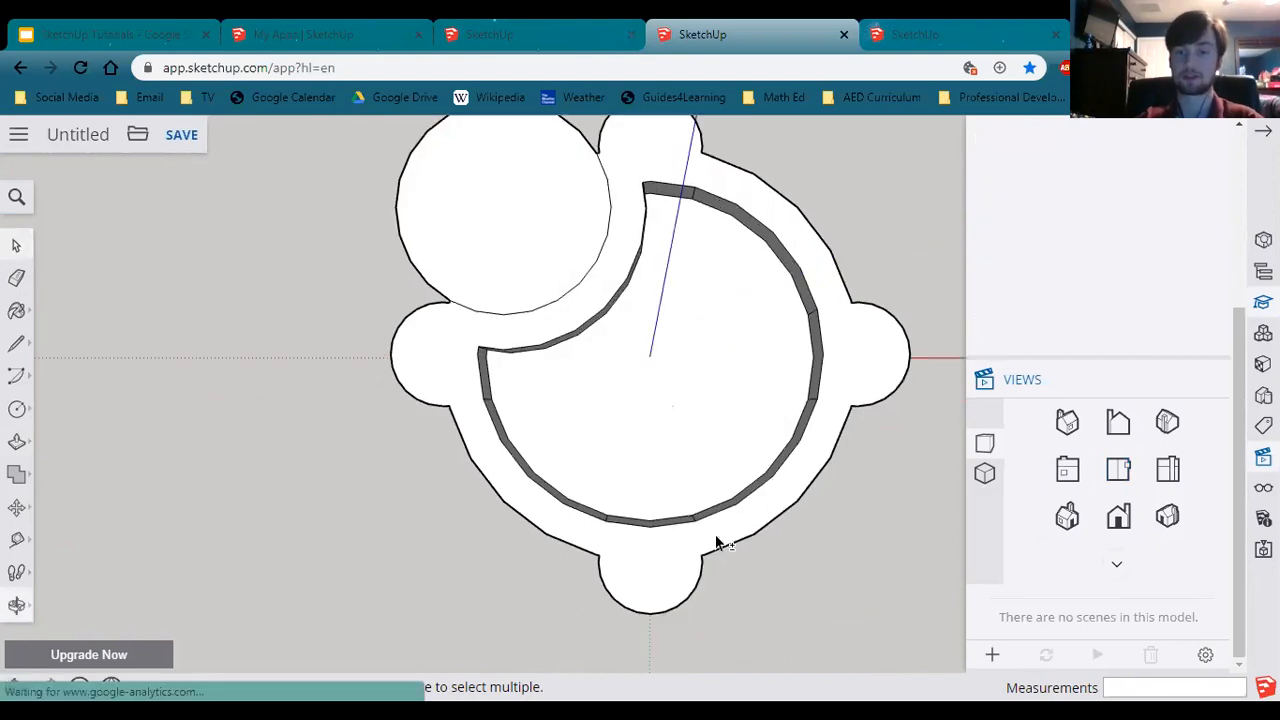
middle_drag(687, 510, 734, 332)
scroll(738, 284, down, 2)
middle_drag(614, 414, 692, 392)
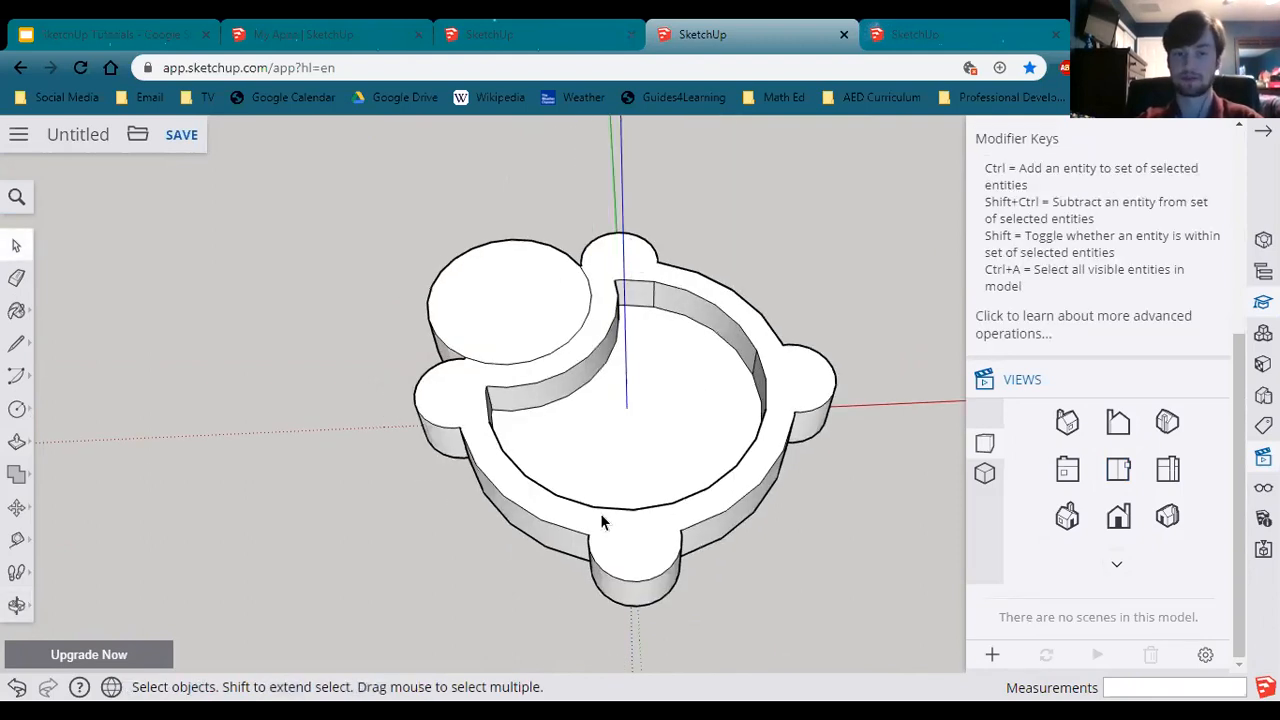
Step: Activate the Paint Bucket and browse the categories of the material library
click(26, 344)
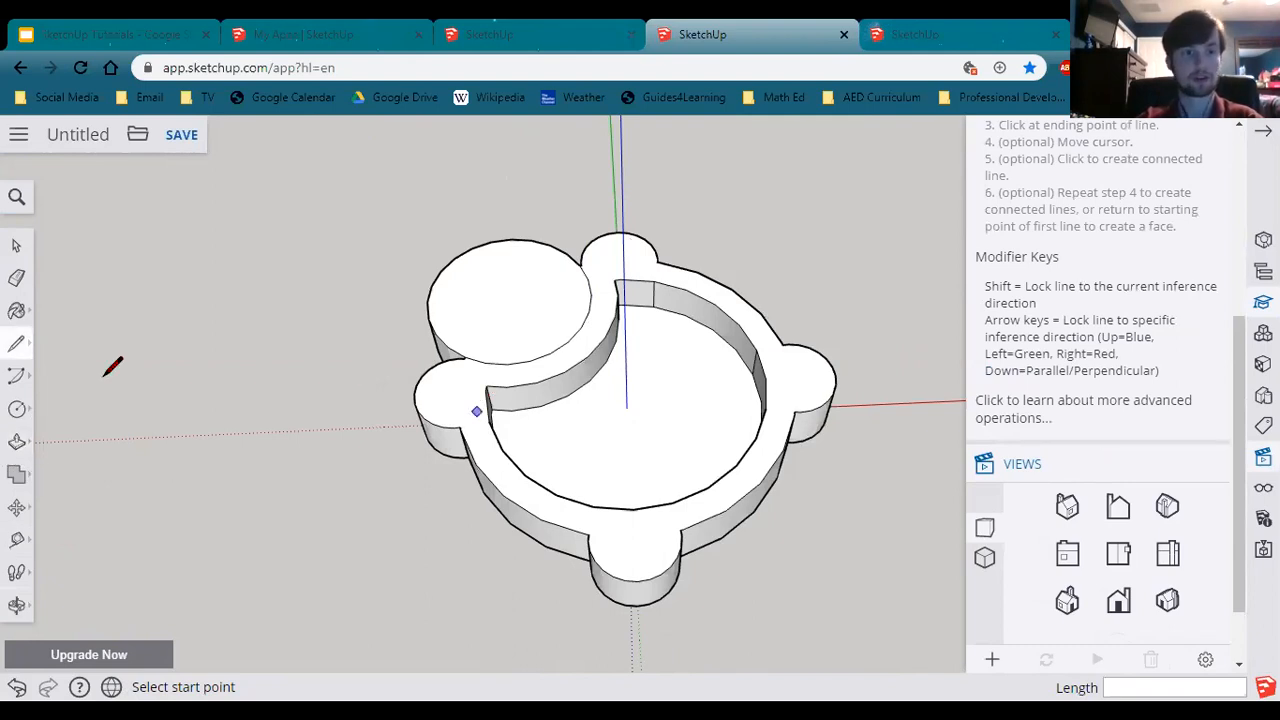
click(15, 314)
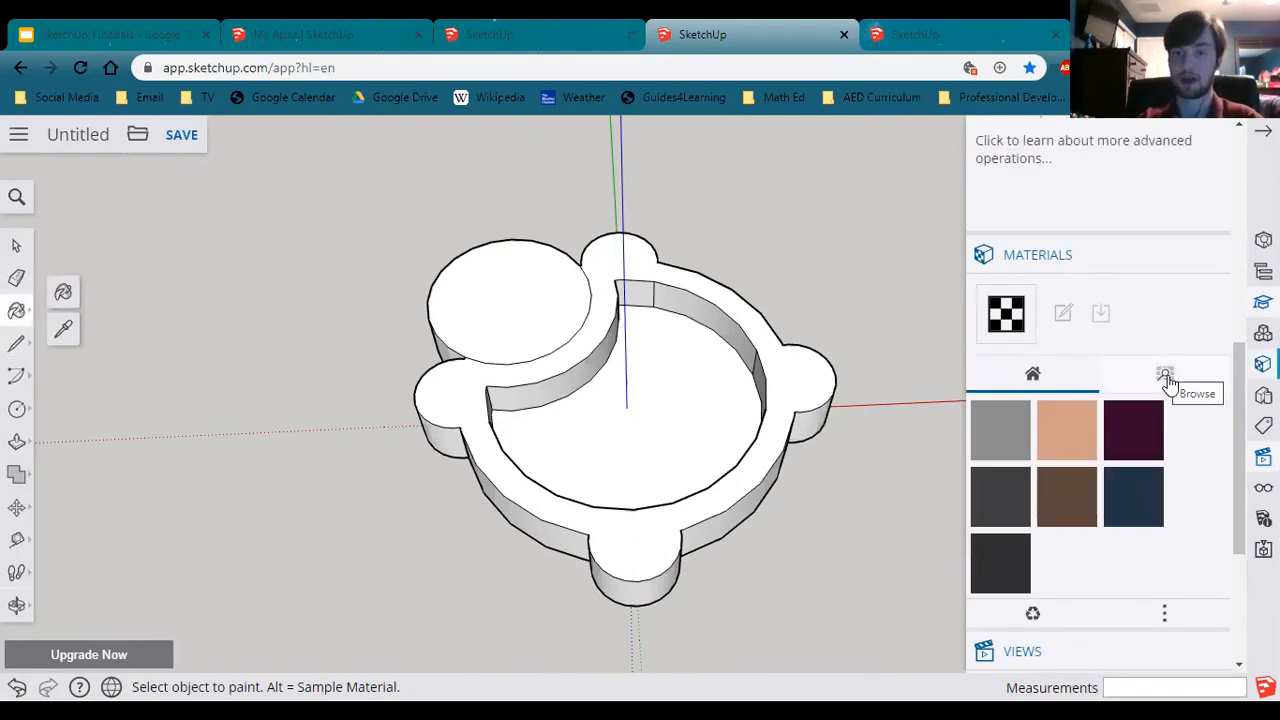
click(1166, 377)
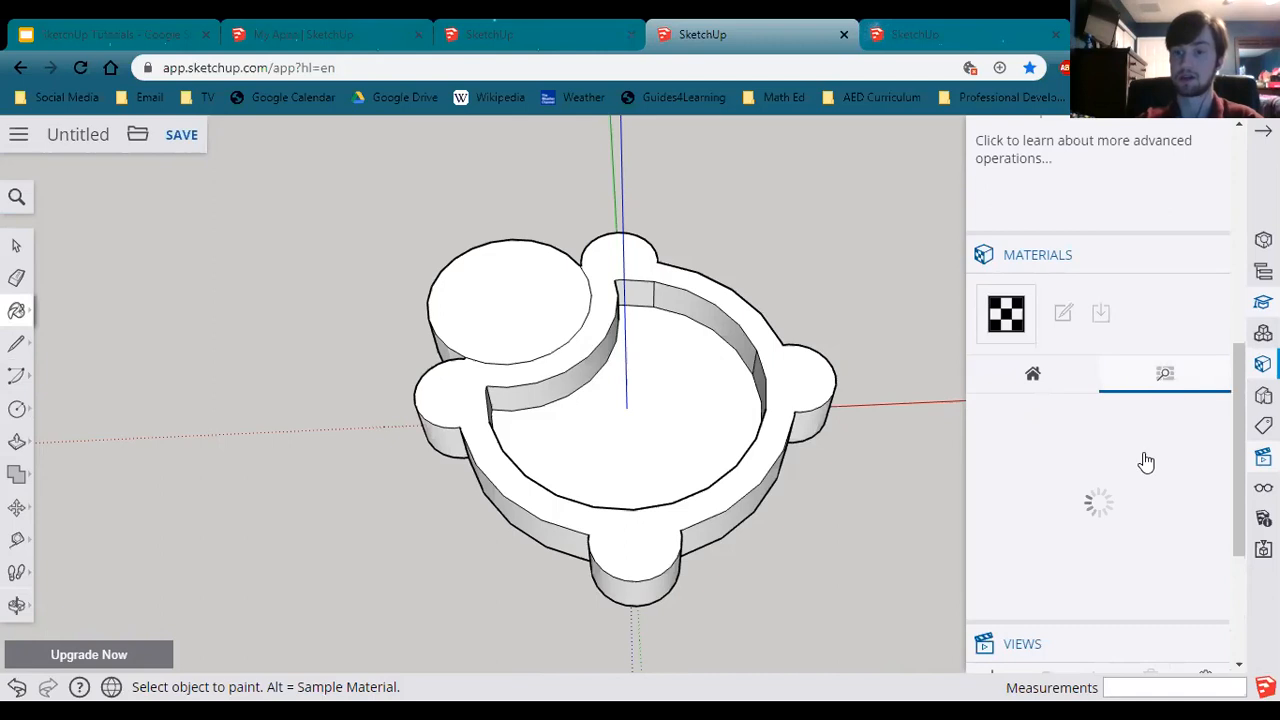
scroll(1006, 366, down, 5)
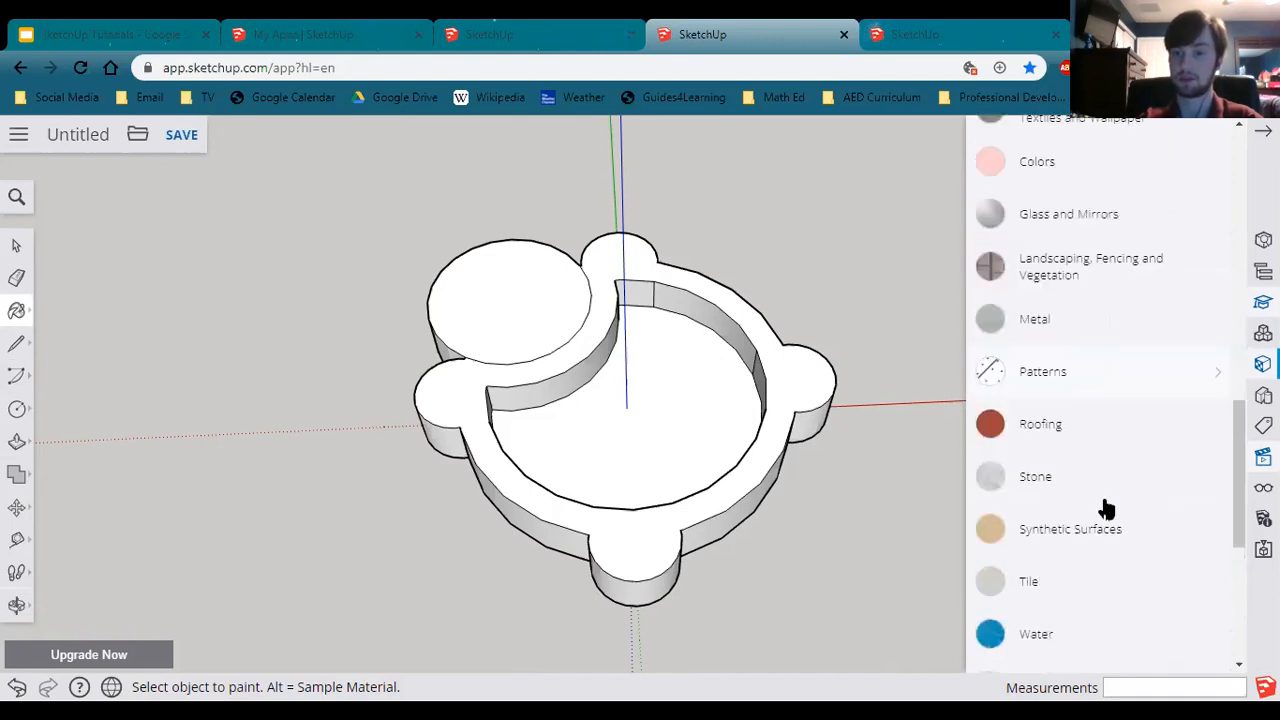
scroll(1102, 495, down, 3)
scroll(1099, 483, up, 6)
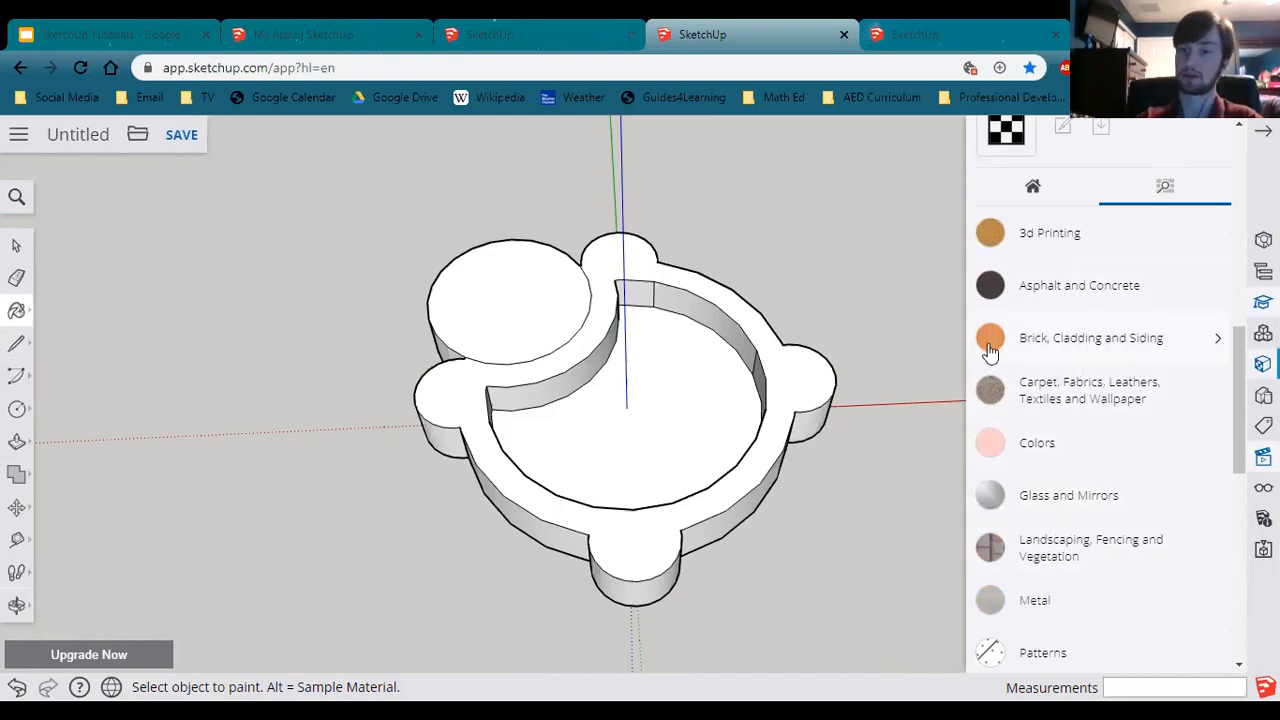
scroll(1100, 320, down, 1)
Step: Paint the sandbox floor with a red brick material from the Brick, Cladding and Siding category
click(1124, 248)
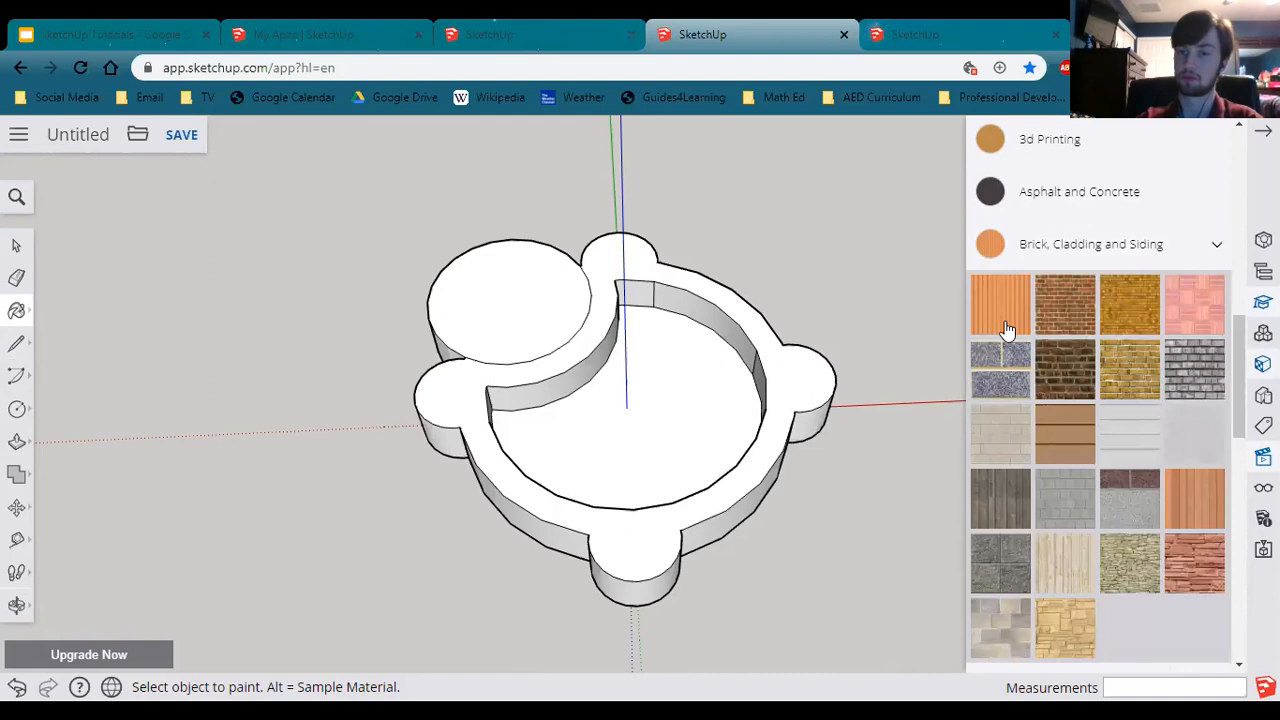
click(1064, 306)
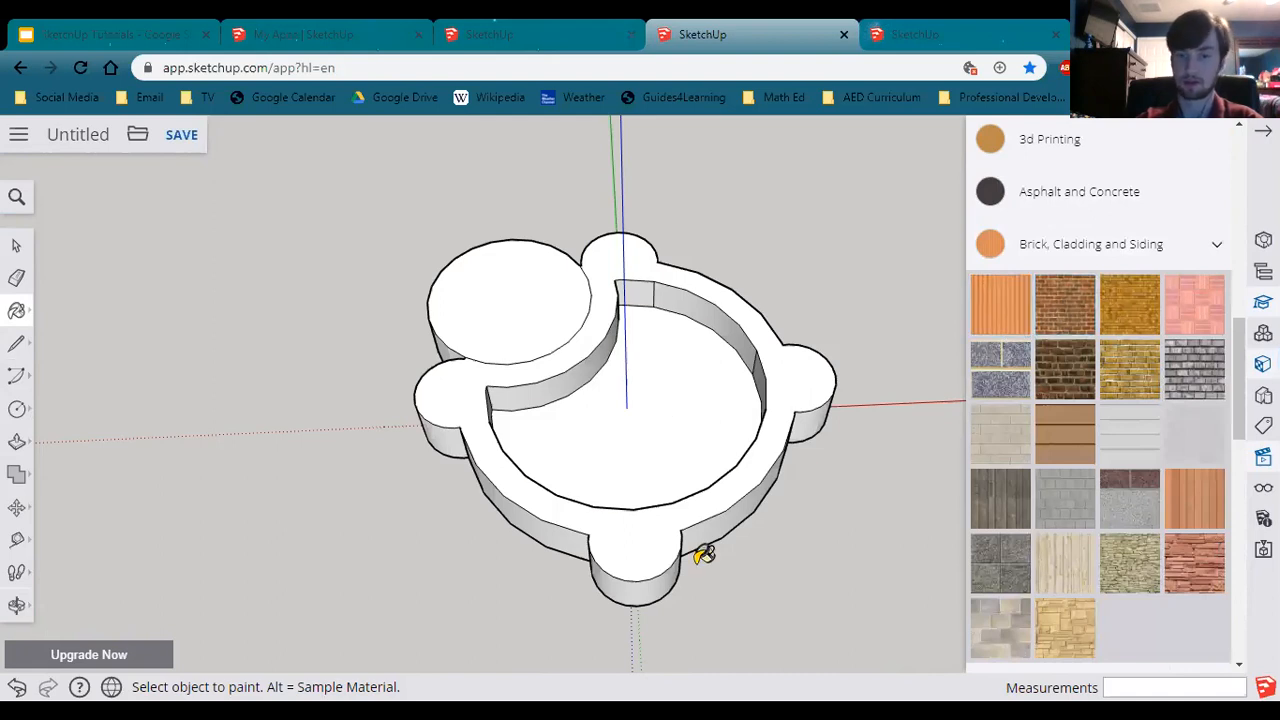
click(702, 484)
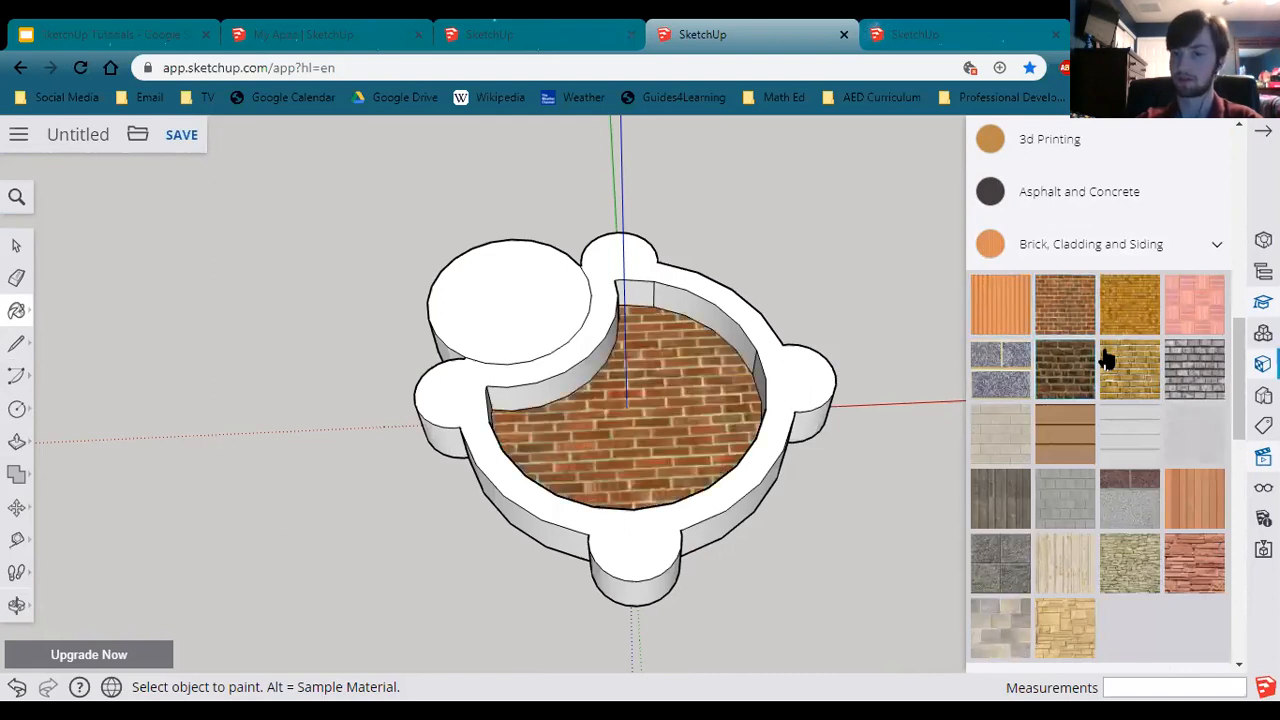
Step: Repaint the sandbox floor with a gray reflective material from the Glass and Mirrors category
click(1097, 256)
scroll(1104, 600, down, 1)
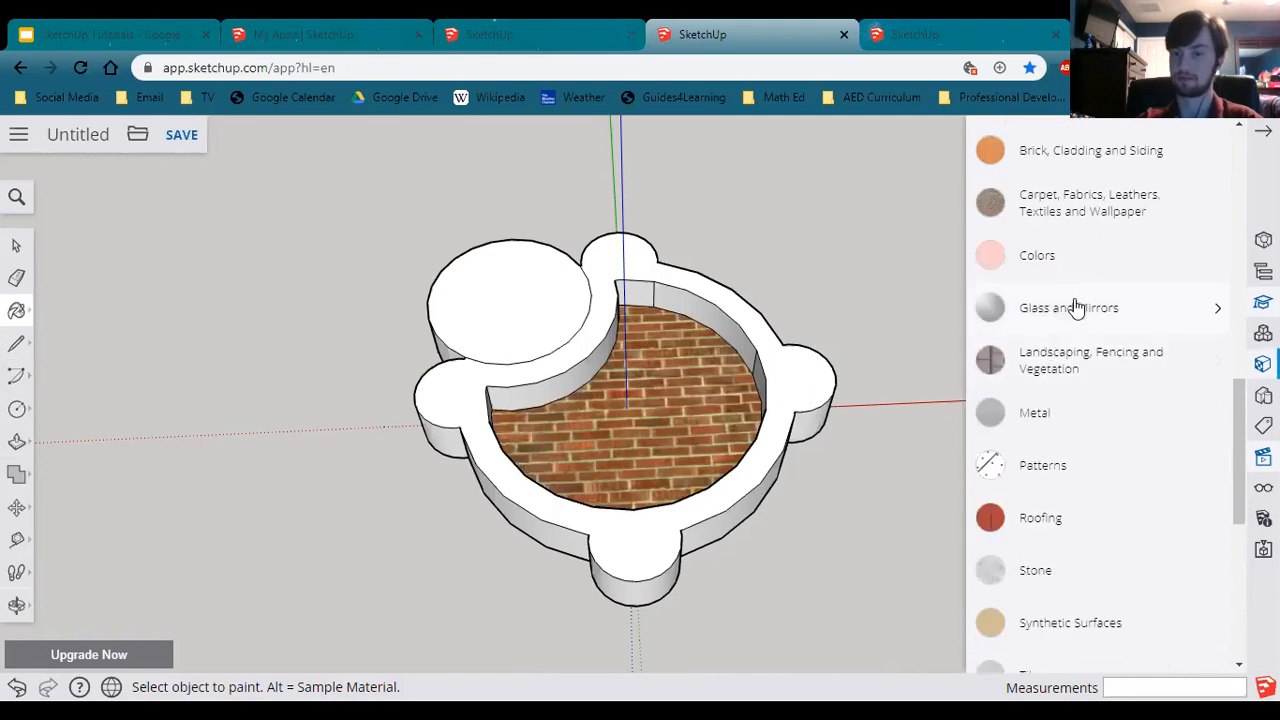
click(1077, 305)
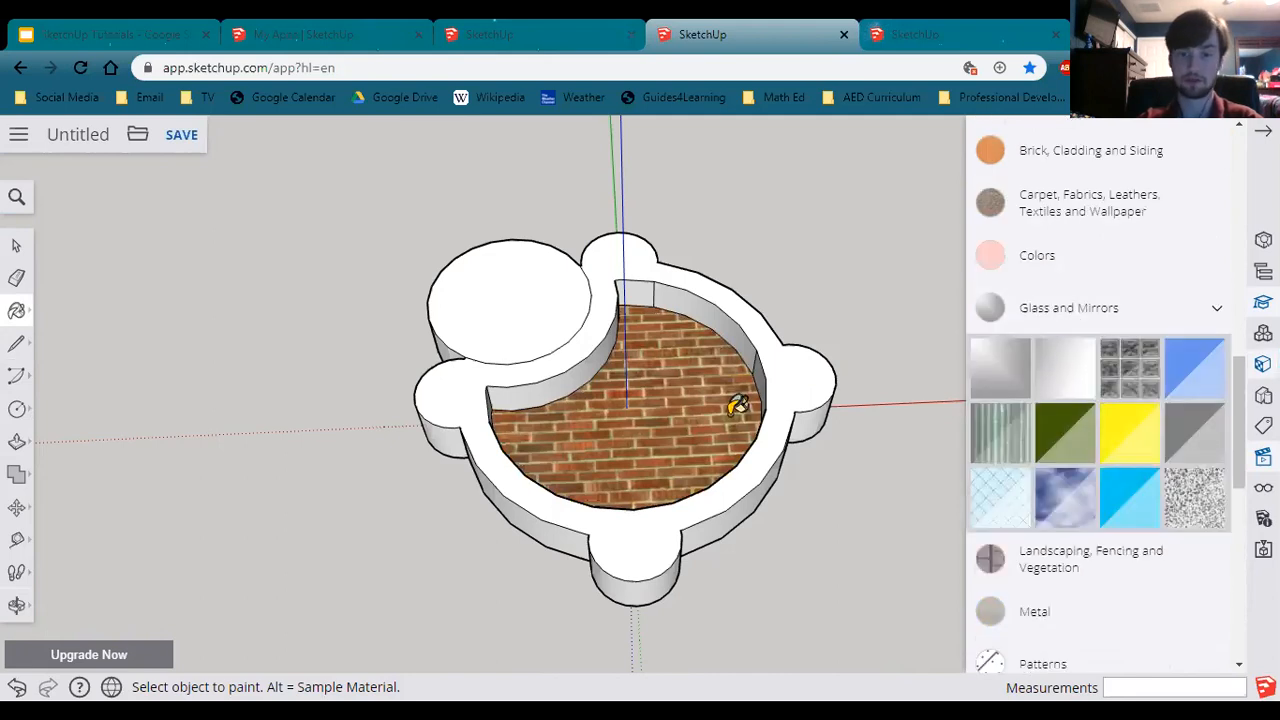
click(660, 389)
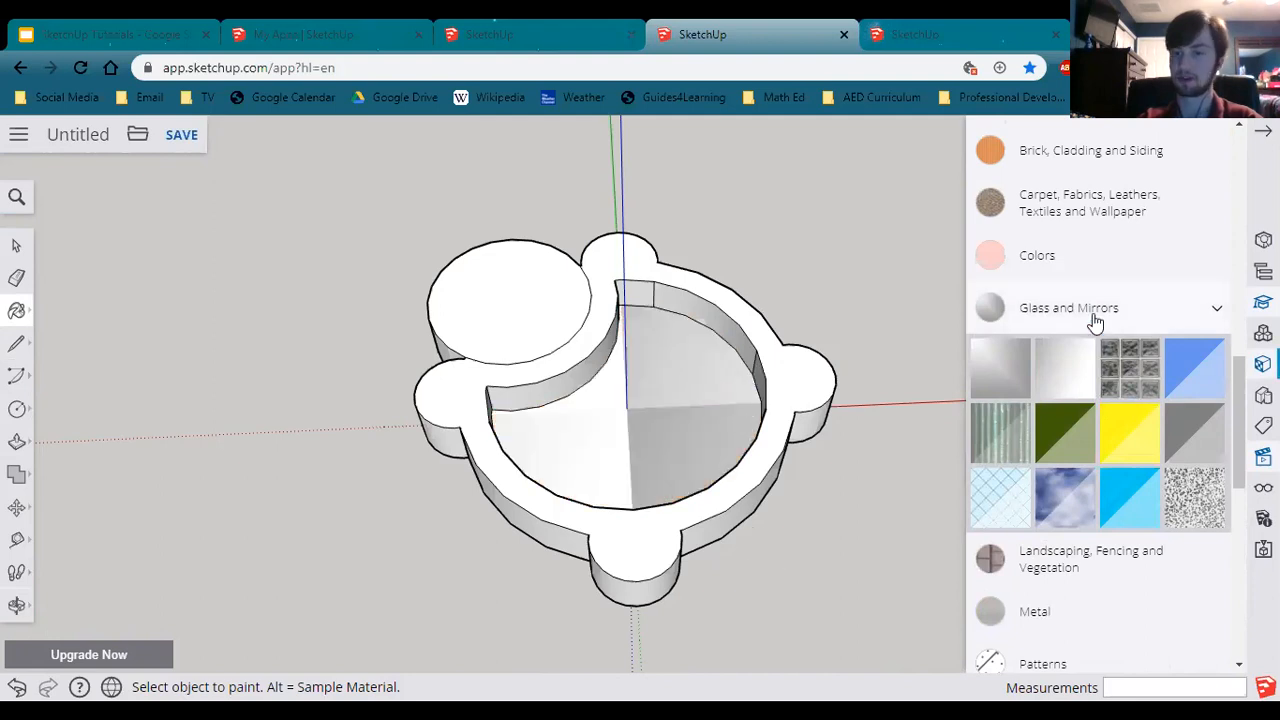
click(1095, 316)
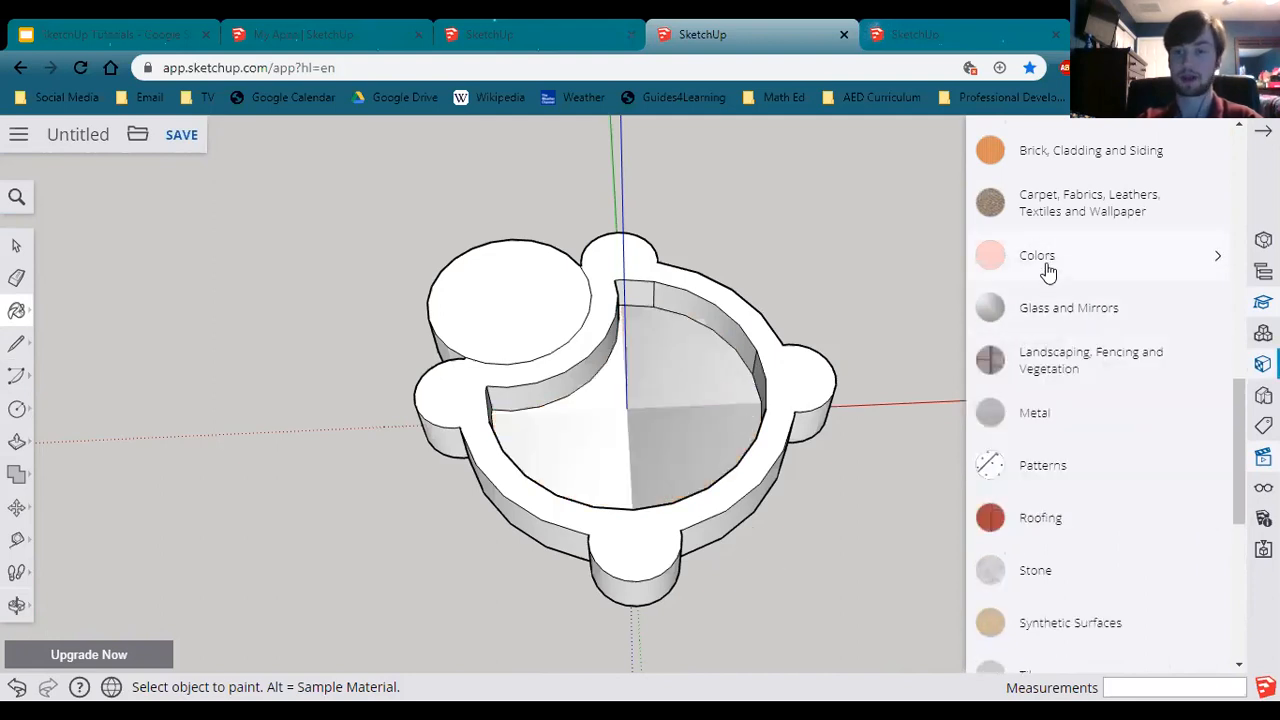
Step: Paint the sandbox floor, the rim's top with the feet, and the head's top face with dark green Color G07
click(1047, 262)
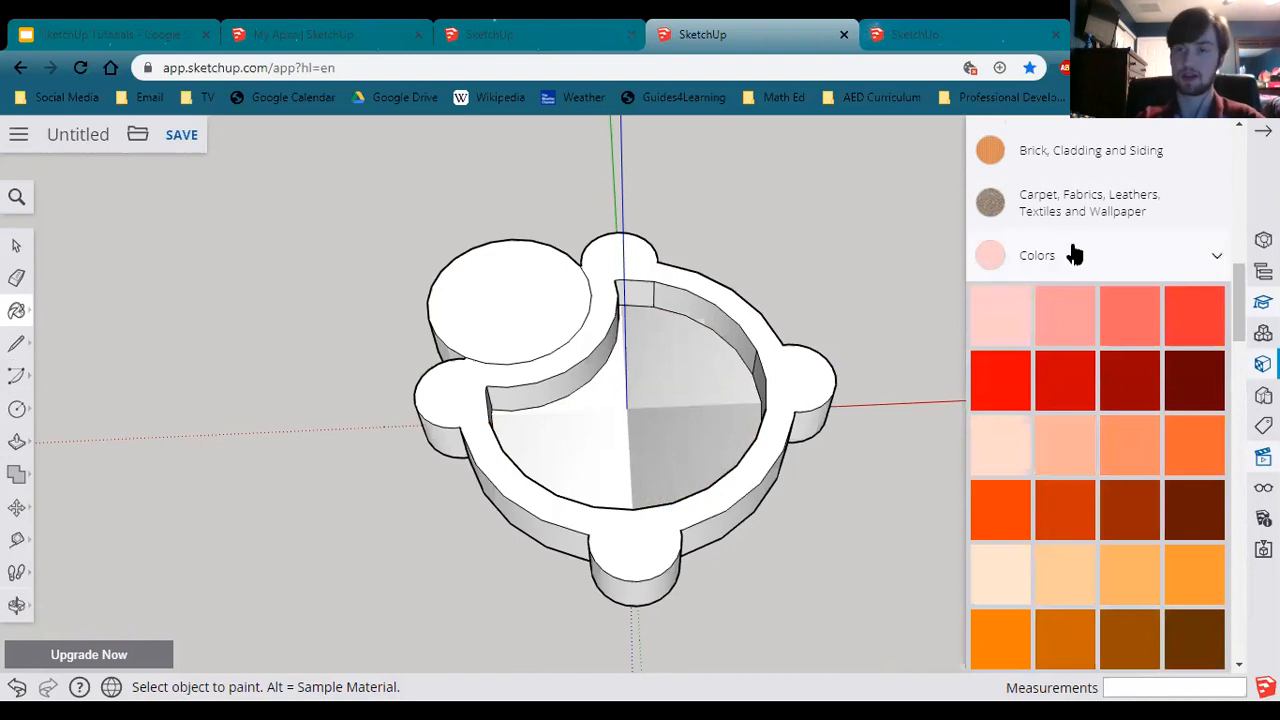
scroll(1095, 335, down, 6)
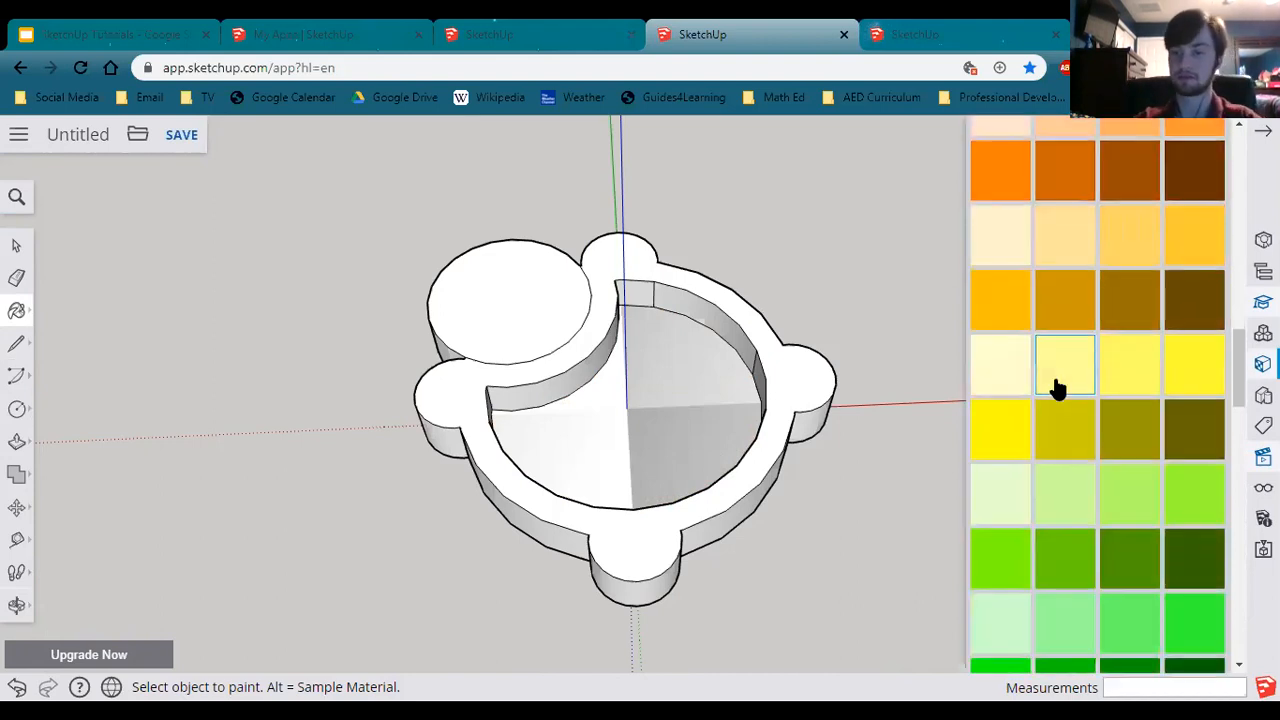
scroll(1075, 380, down, 3)
scroll(1150, 430, up, 5)
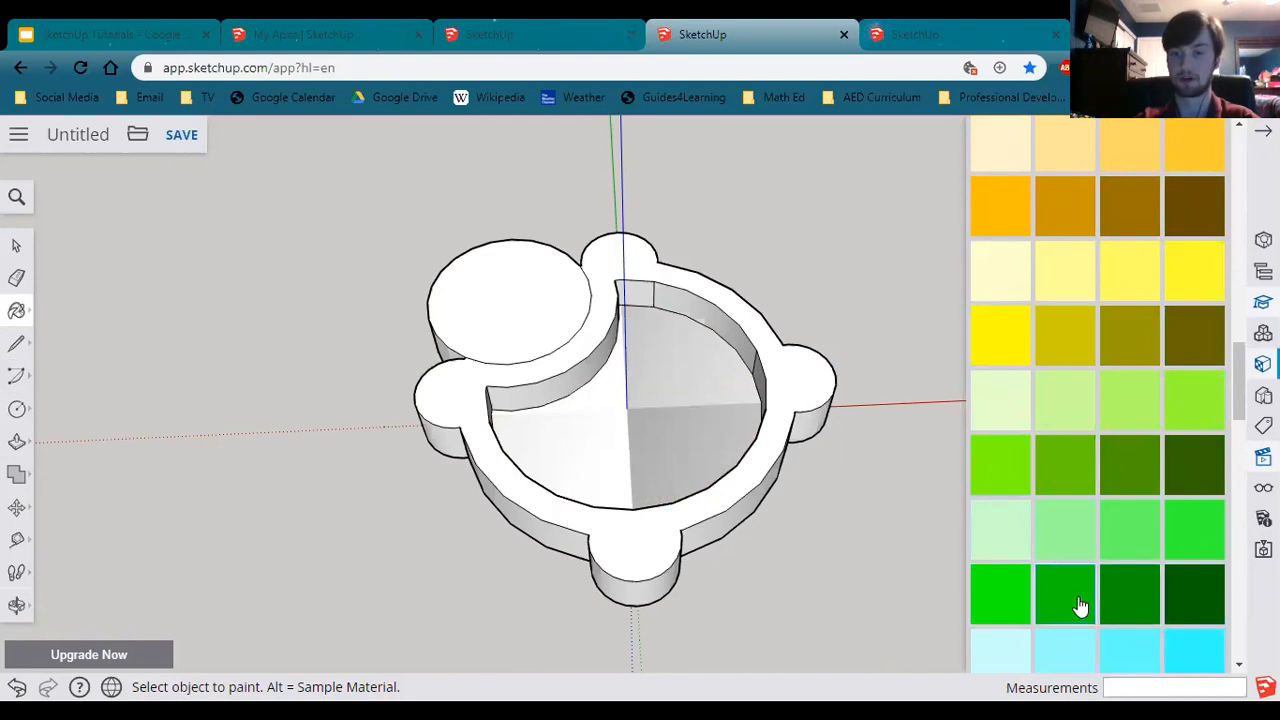
click(1134, 601)
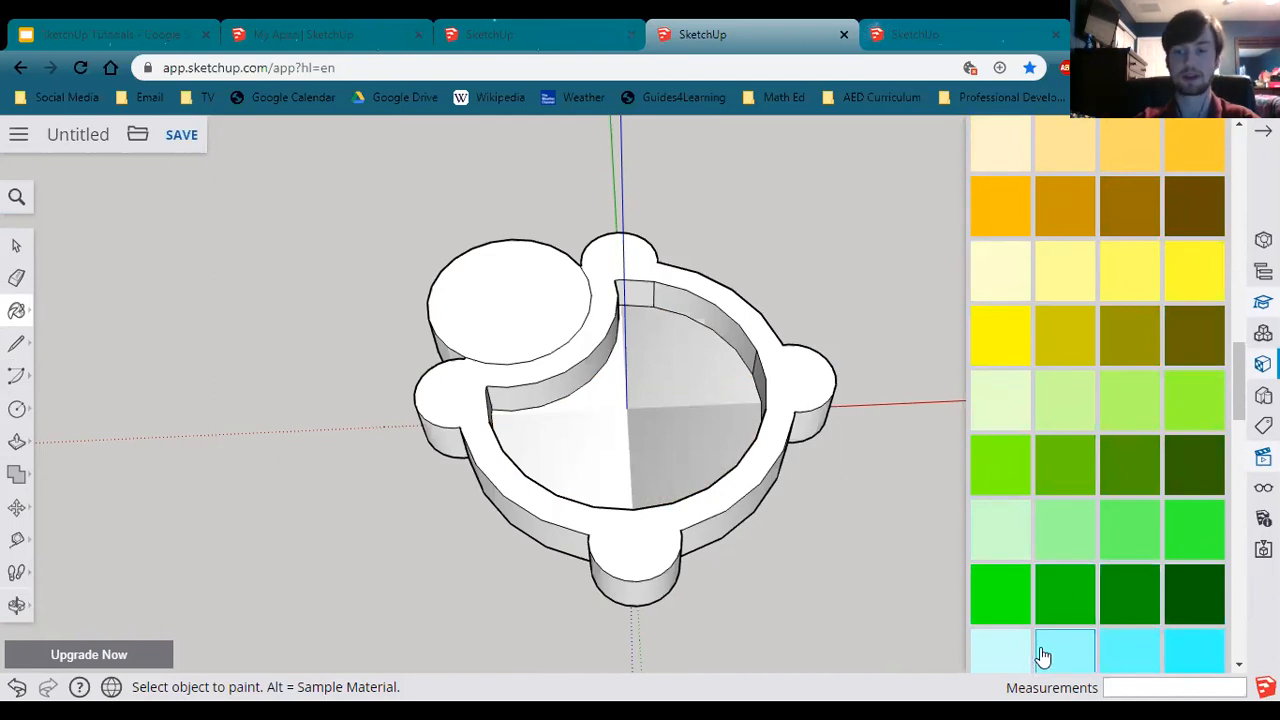
click(660, 362)
click(628, 545)
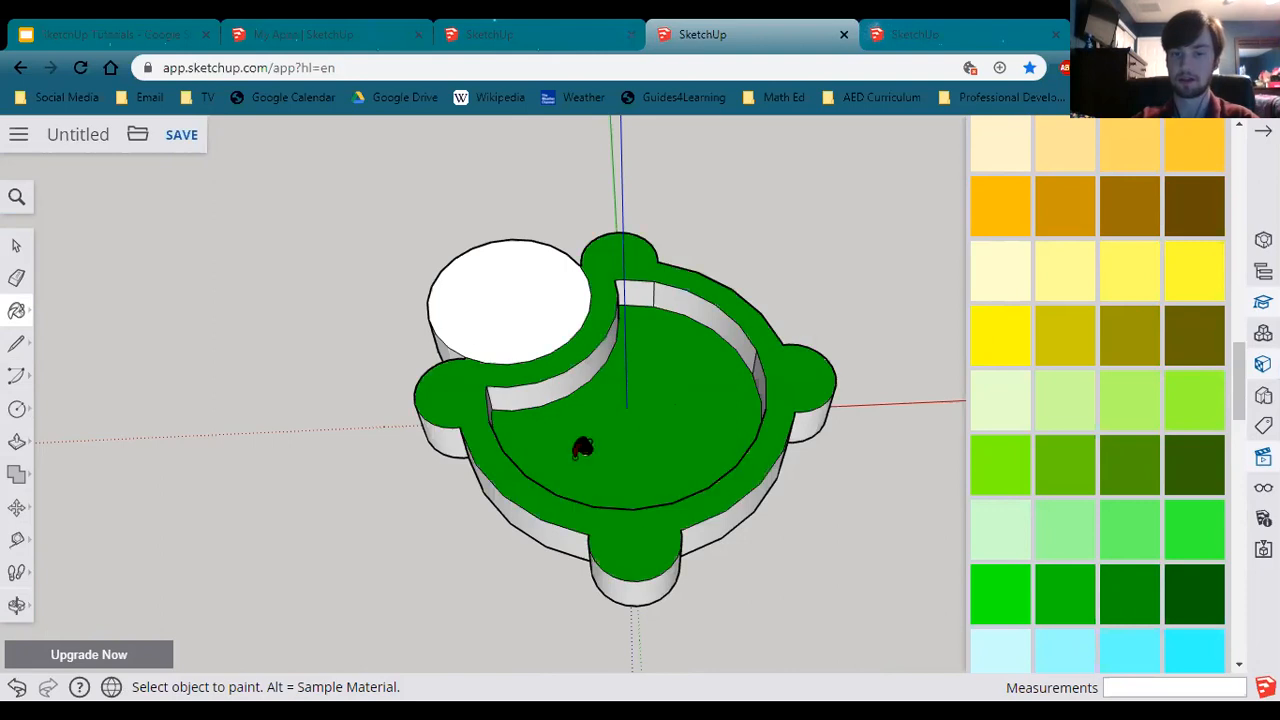
click(521, 284)
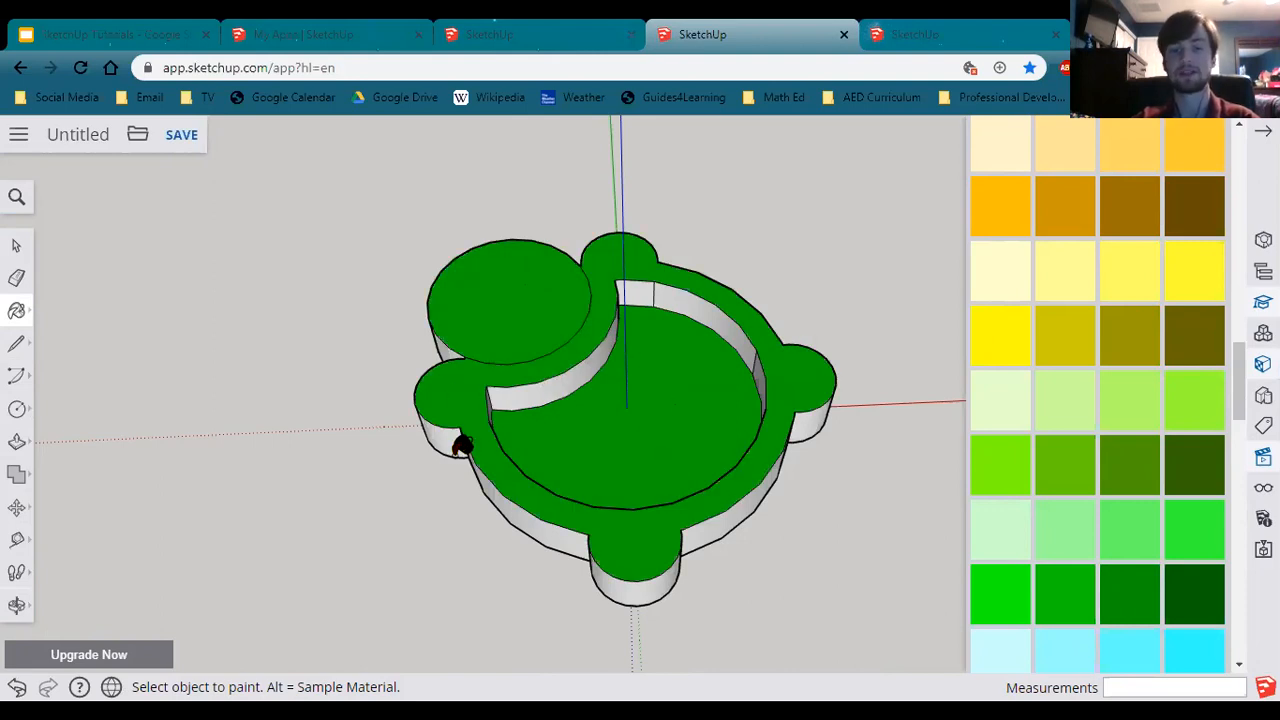
Step: Paint the outer walls of the turtle's body on both sides of the front foot with the same dark green
middle_drag(545, 518, 572, 519)
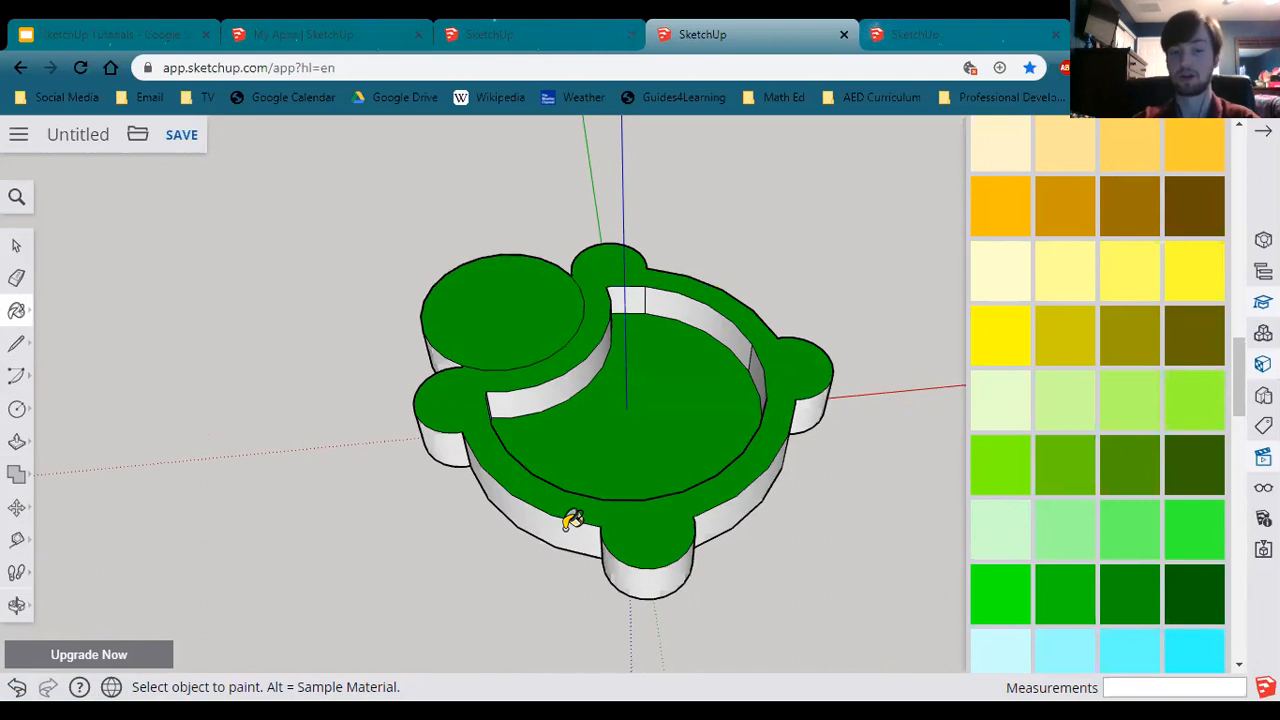
click(570, 520)
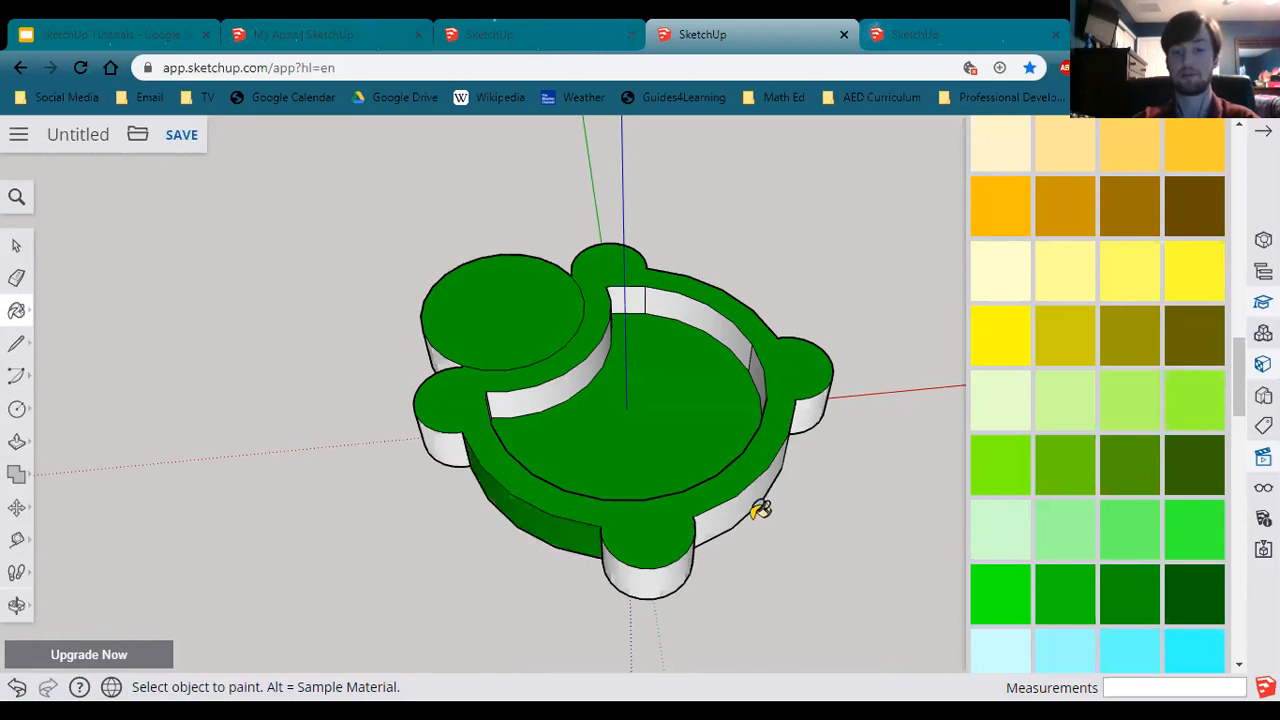
click(756, 498)
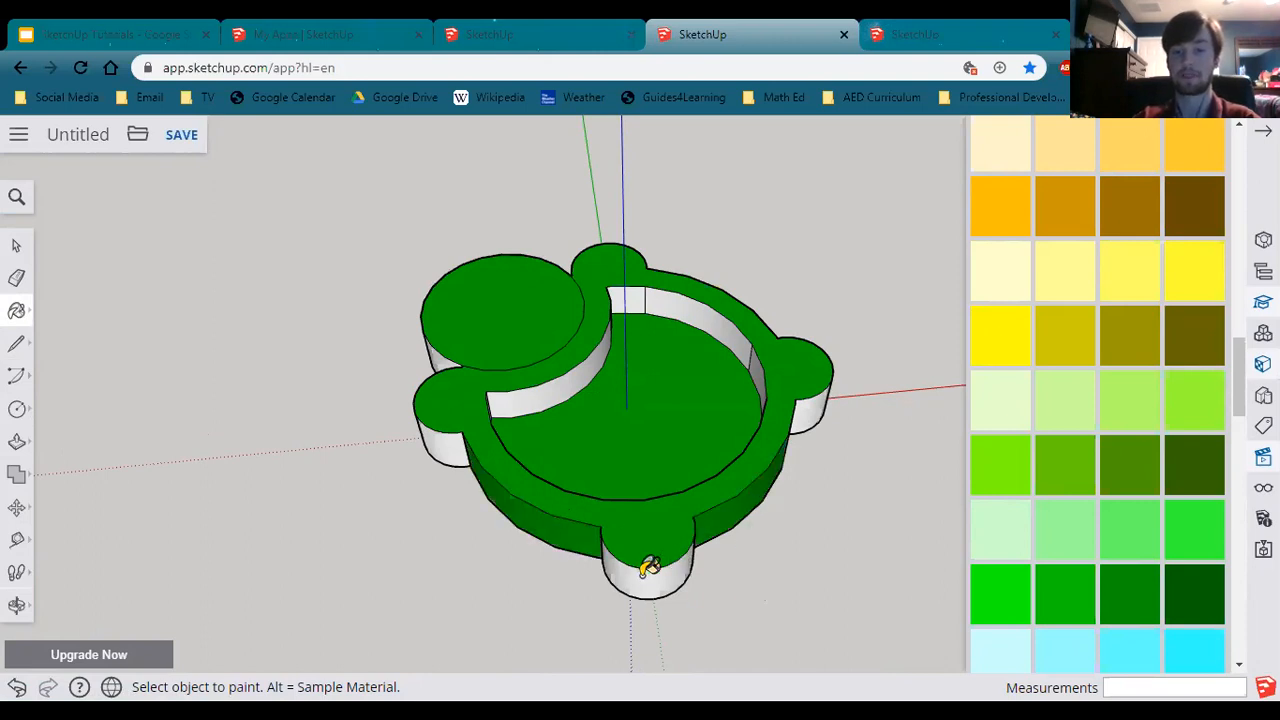
Step: Paint all connected unpainted side faces dark green at once, using the Paint Bucket's matching-material option on a foot's side
mouse_move(457, 480)
middle_down()
mouse_move(520, 514)
mouse_move(626, 483)
mouse_move(646, 431)
mouse_move(607, 472)
middle_up()
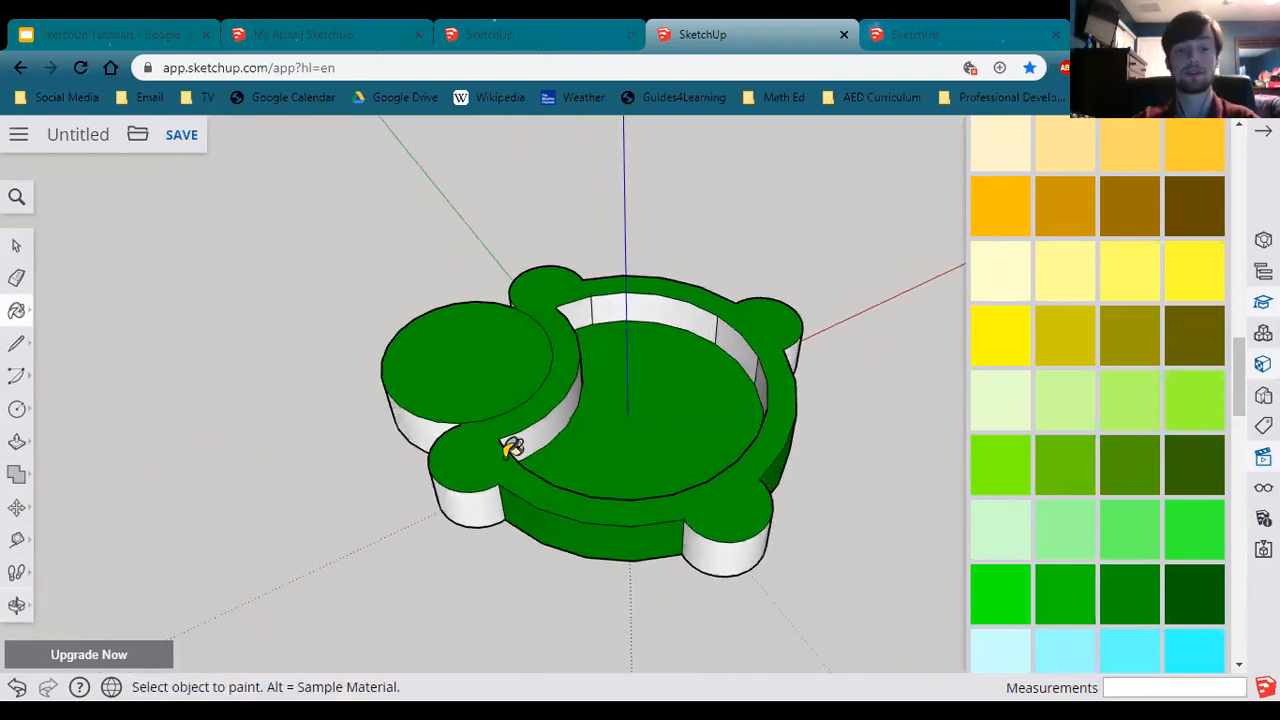
key(ctrl)
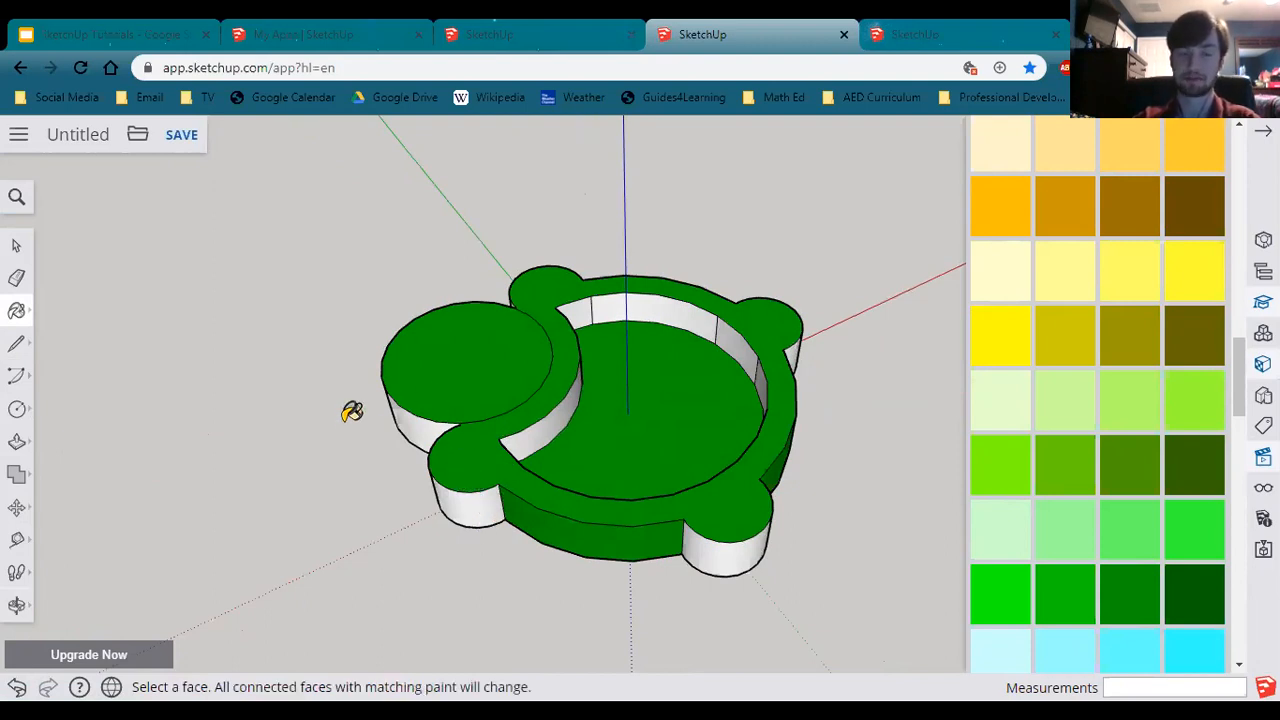
key(ctrl)
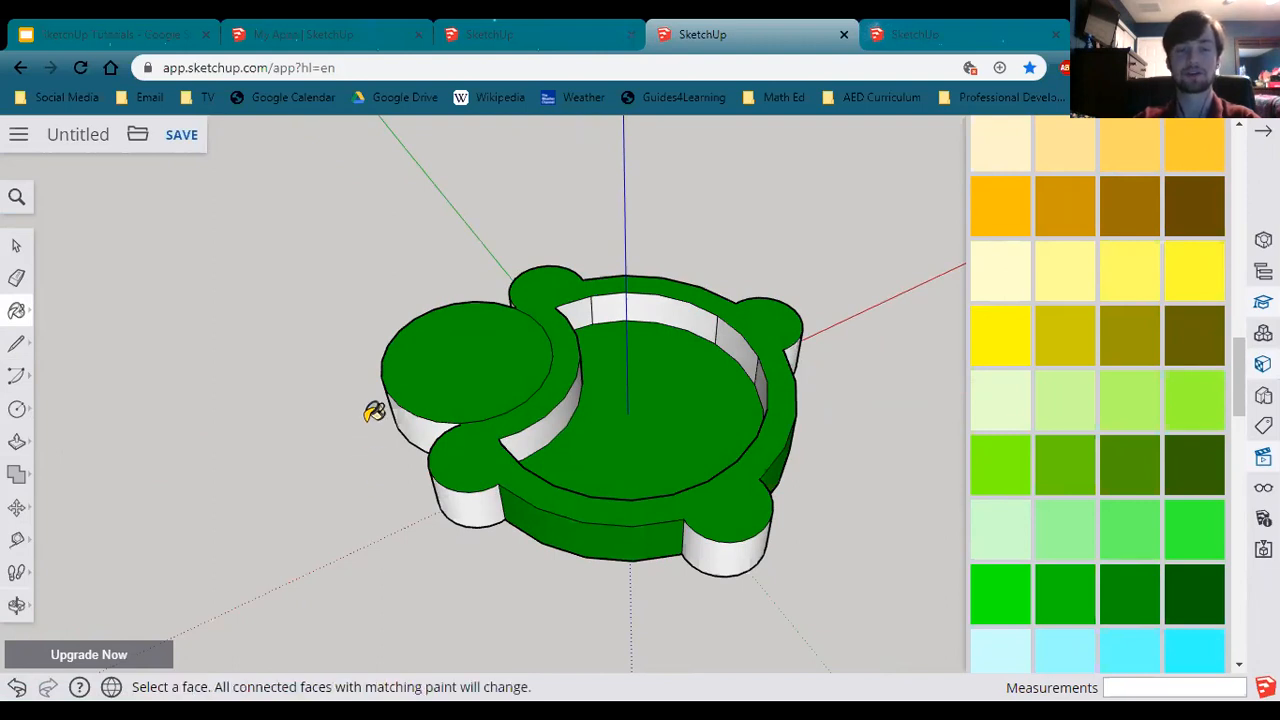
ctrl+click(481, 505)
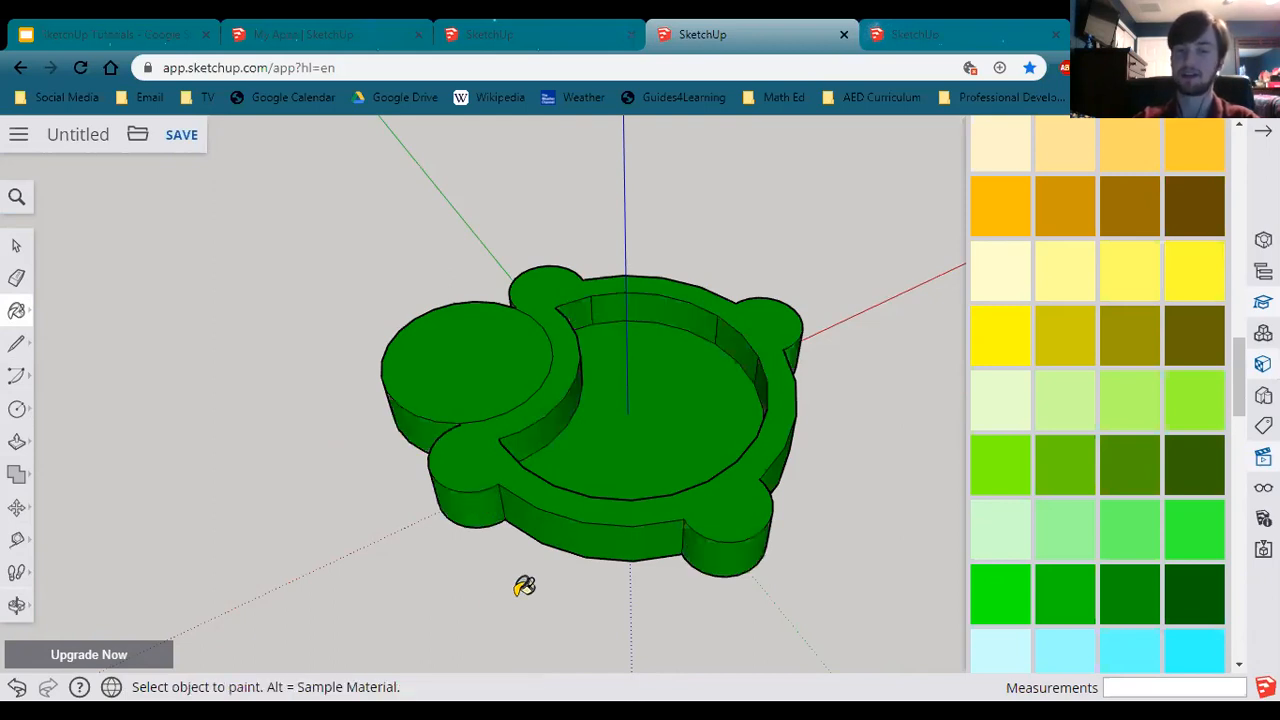
Step: Paint the underside faces of the sandbox floor and the head dark green
middle_drag(689, 620, 618, 563)
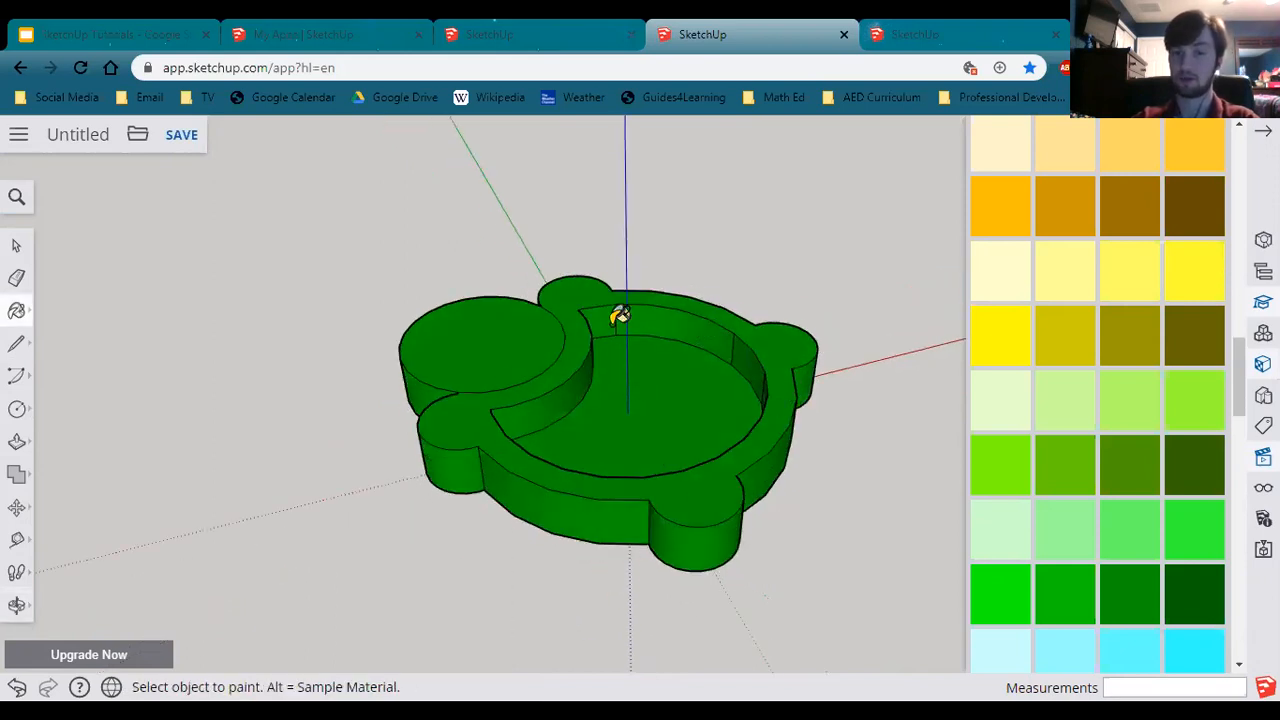
middle_drag(558, 617, 736, 134)
scroll(470, 560, up, 5)
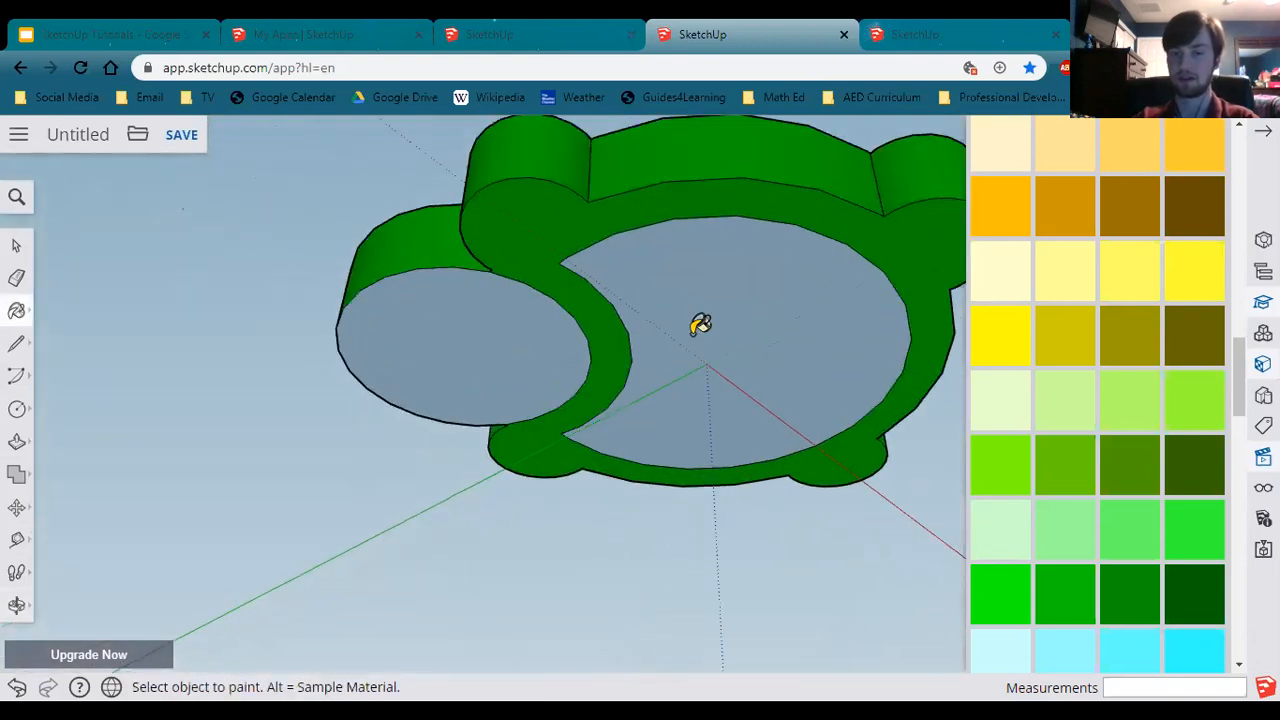
click(713, 281)
click(514, 332)
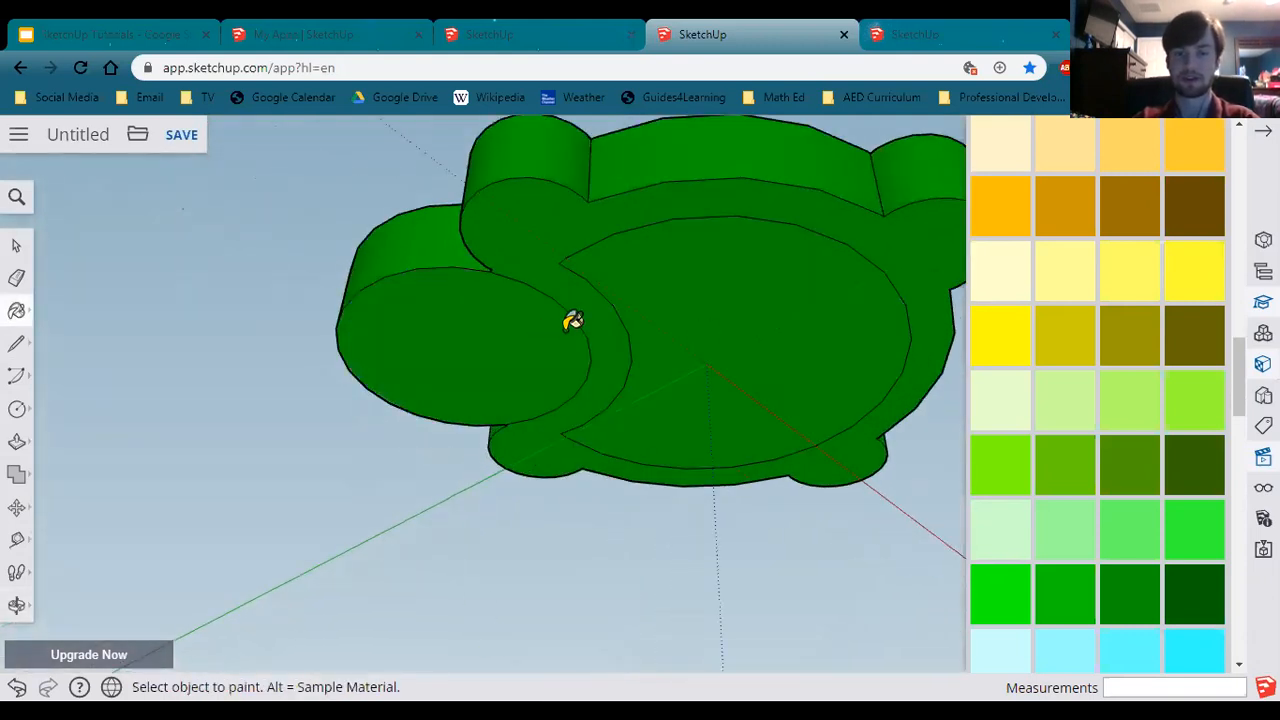
mouse_move(727, 292)
middle_down()
mouse_move(663, 420)
mouse_move(653, 485)
middle_up()
middle_drag(656, 310, 626, 500)
middle_drag(736, 360, 615, 516)
scroll(683, 480, down, 4)
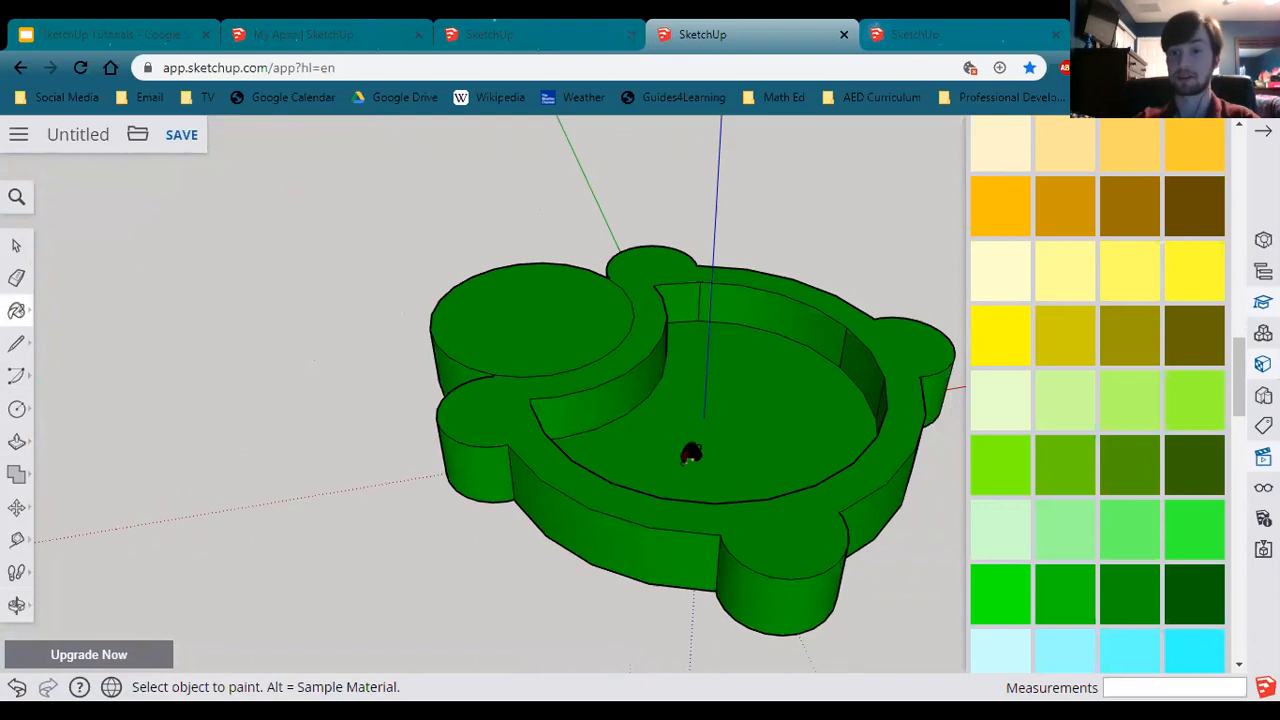
Step: Collapse the Colors category and close the help page opened by mistake
scroll(1140, 541, up, 8)
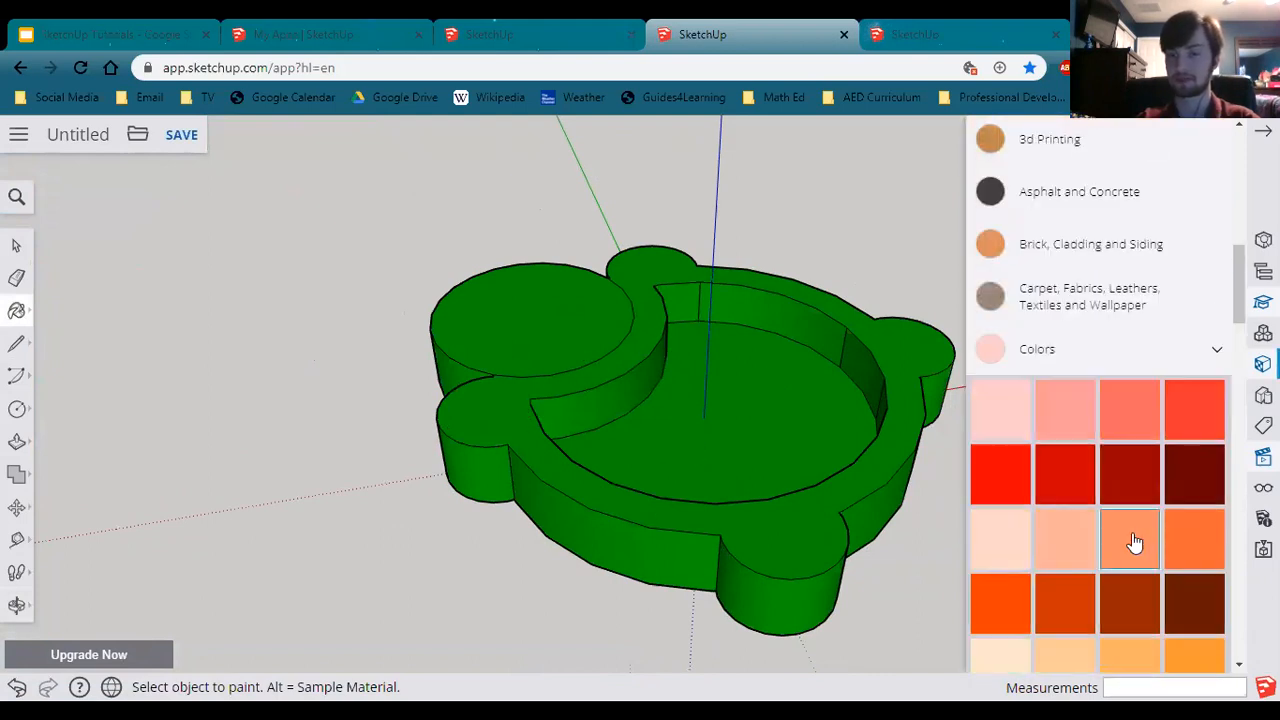
click(1196, 358)
scroll(1120, 410, up, 6)
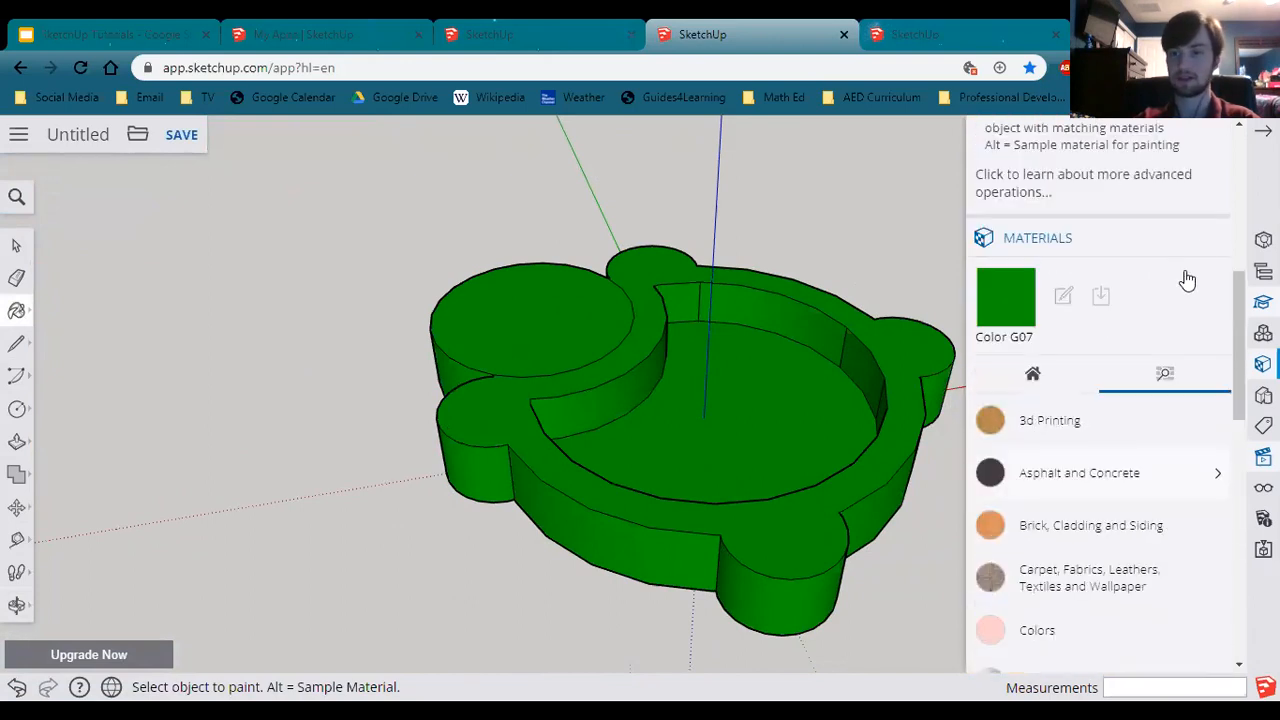
click(1210, 243)
click(1209, 246)
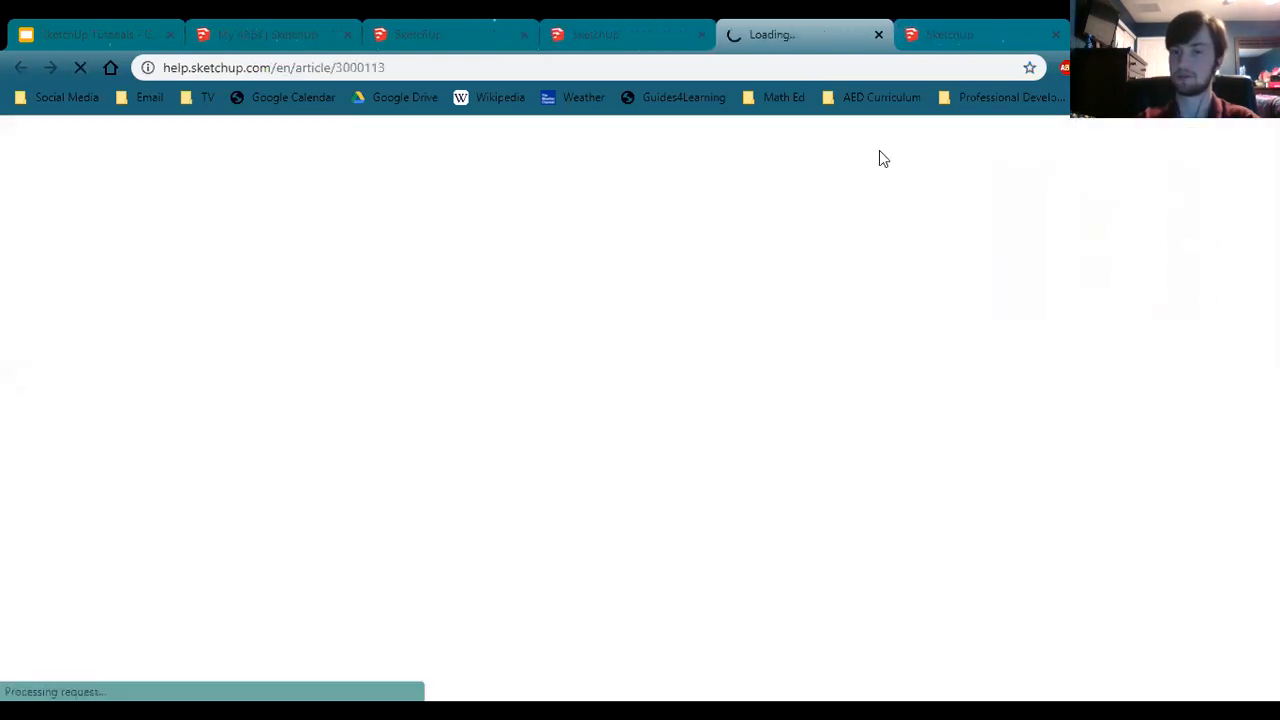
click(878, 34)
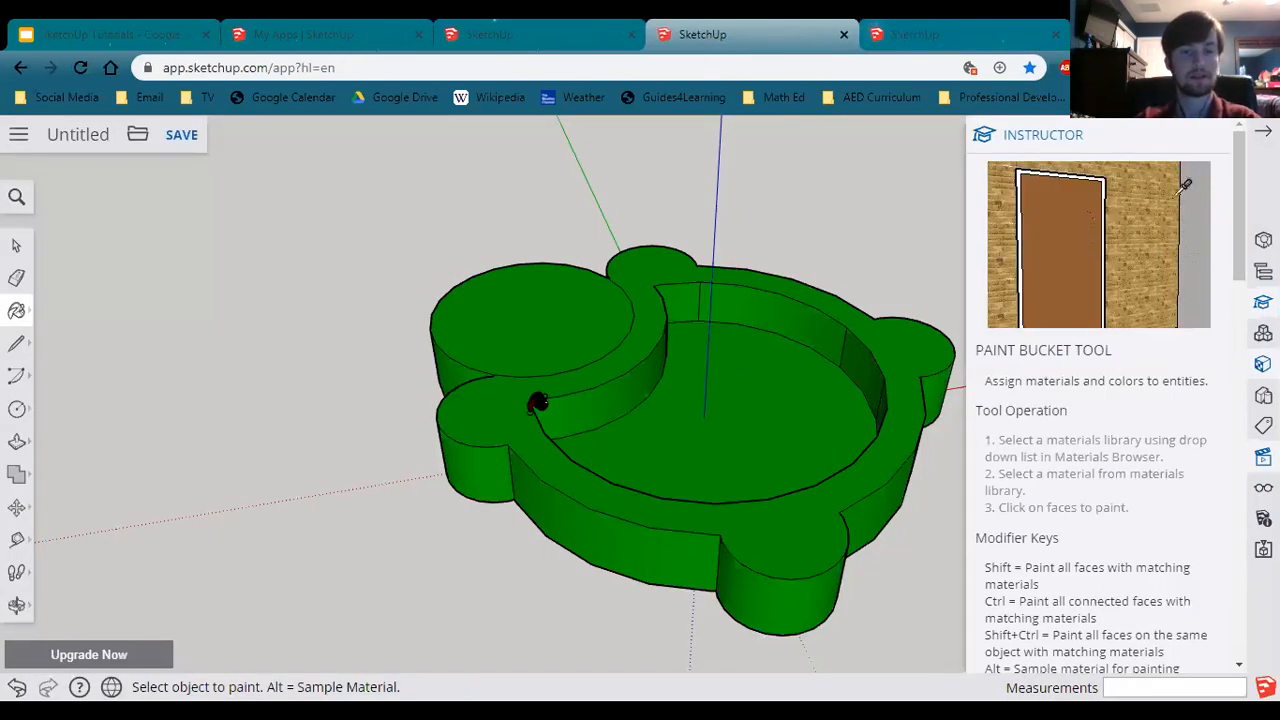
Step: Raise the sandbox floor face 6 inches with Push/Pull
click(16, 441)
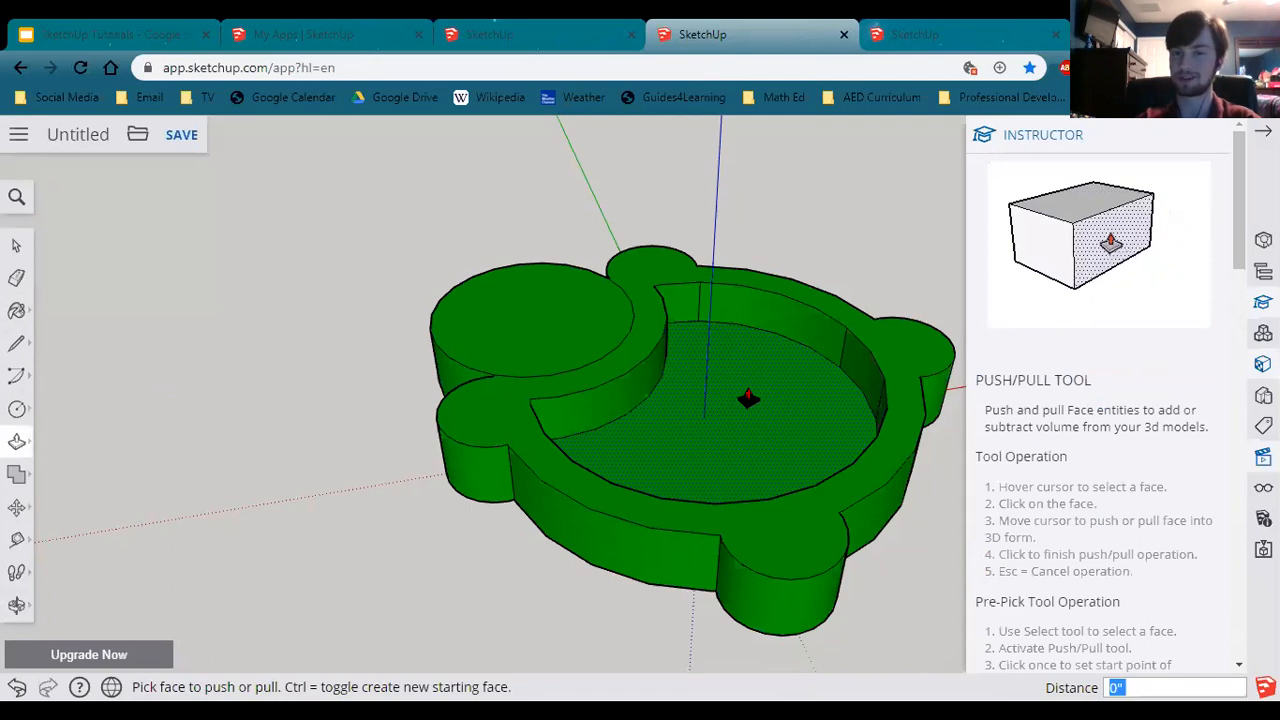
click(748, 440)
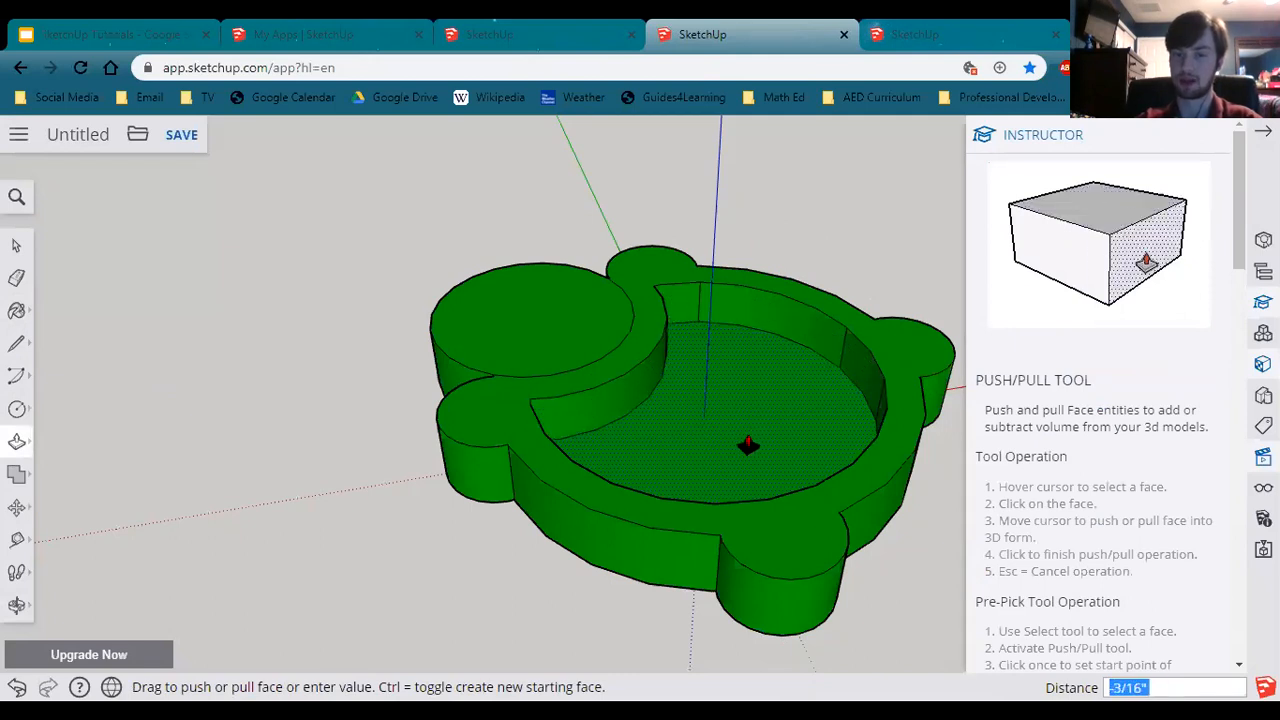
click(749, 443)
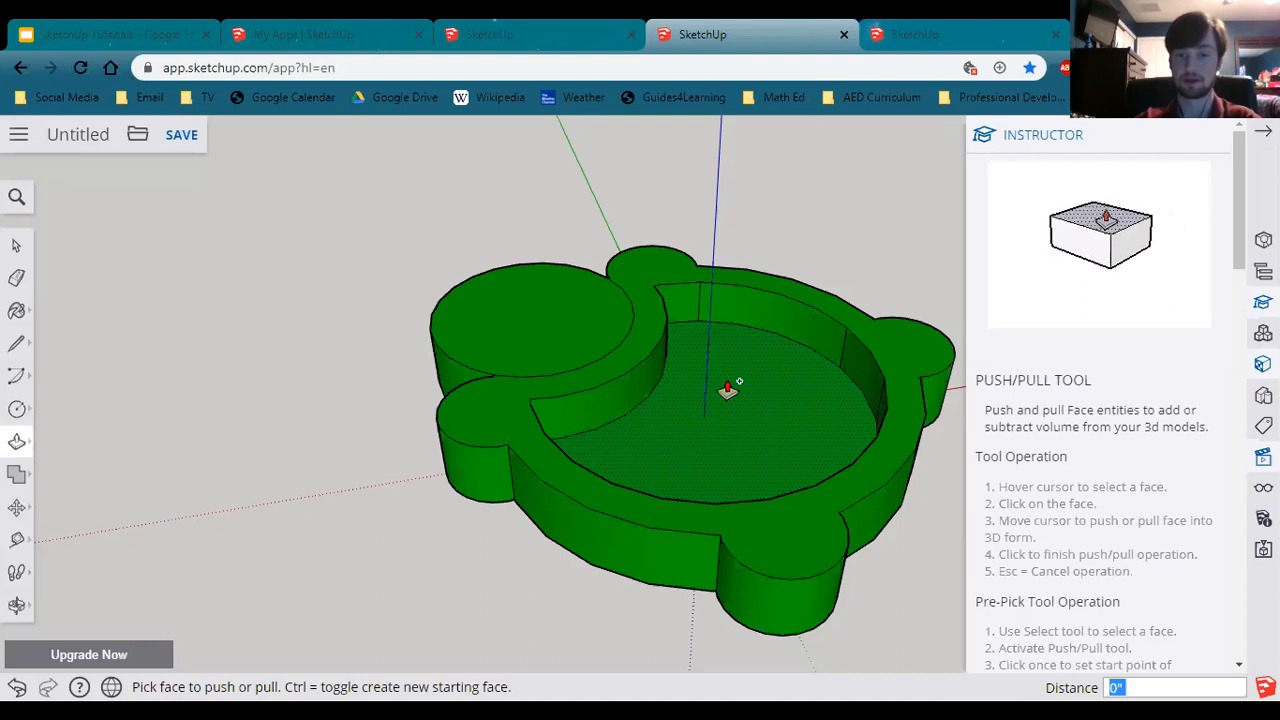
click(749, 443)
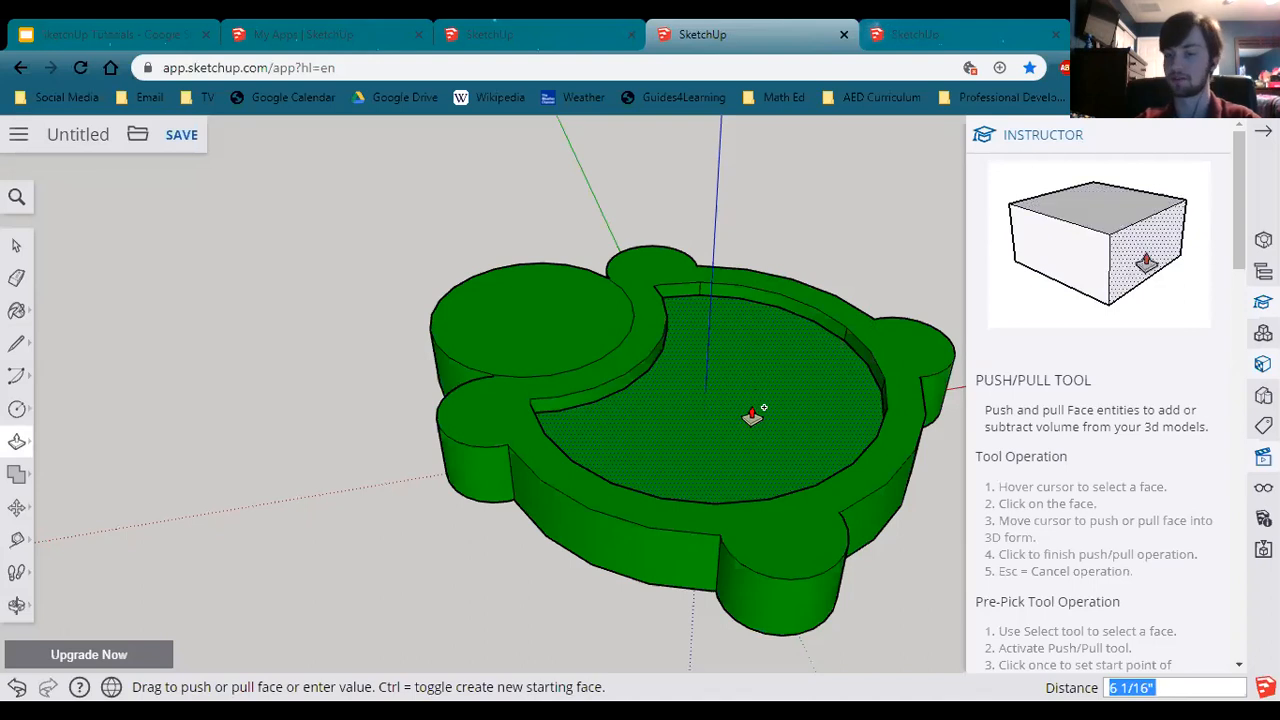
text(6)
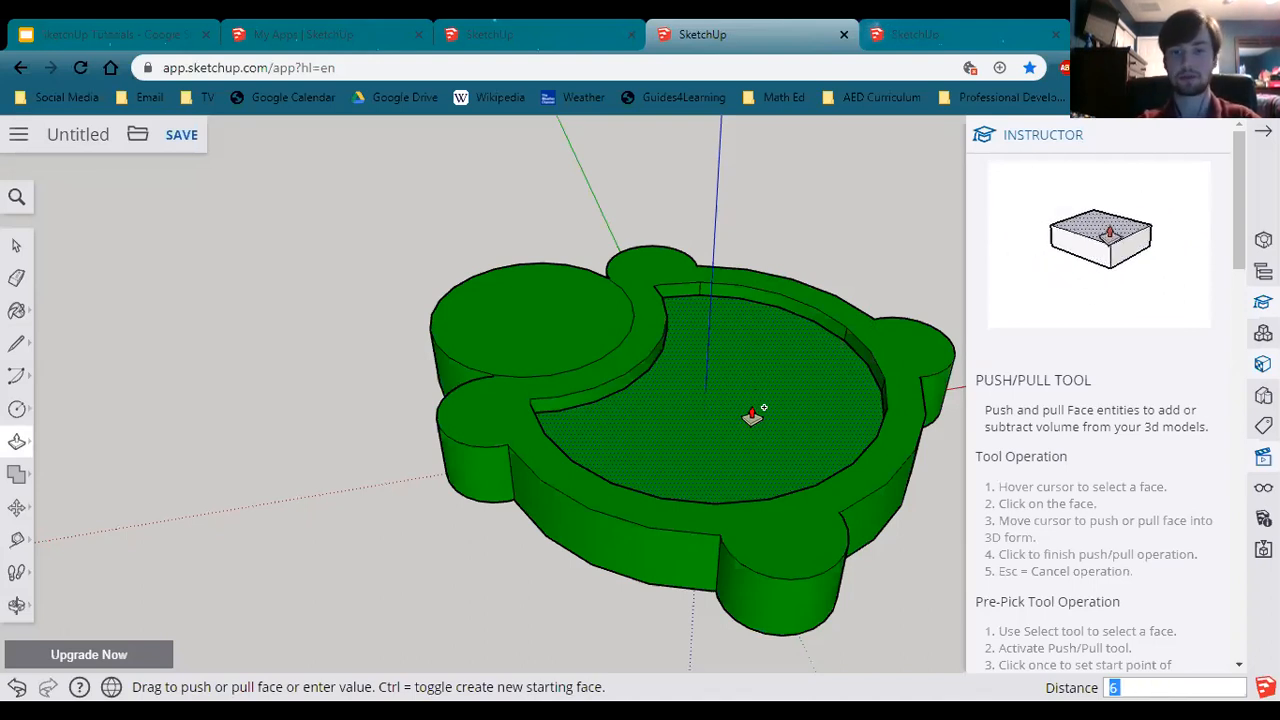
key(Return)
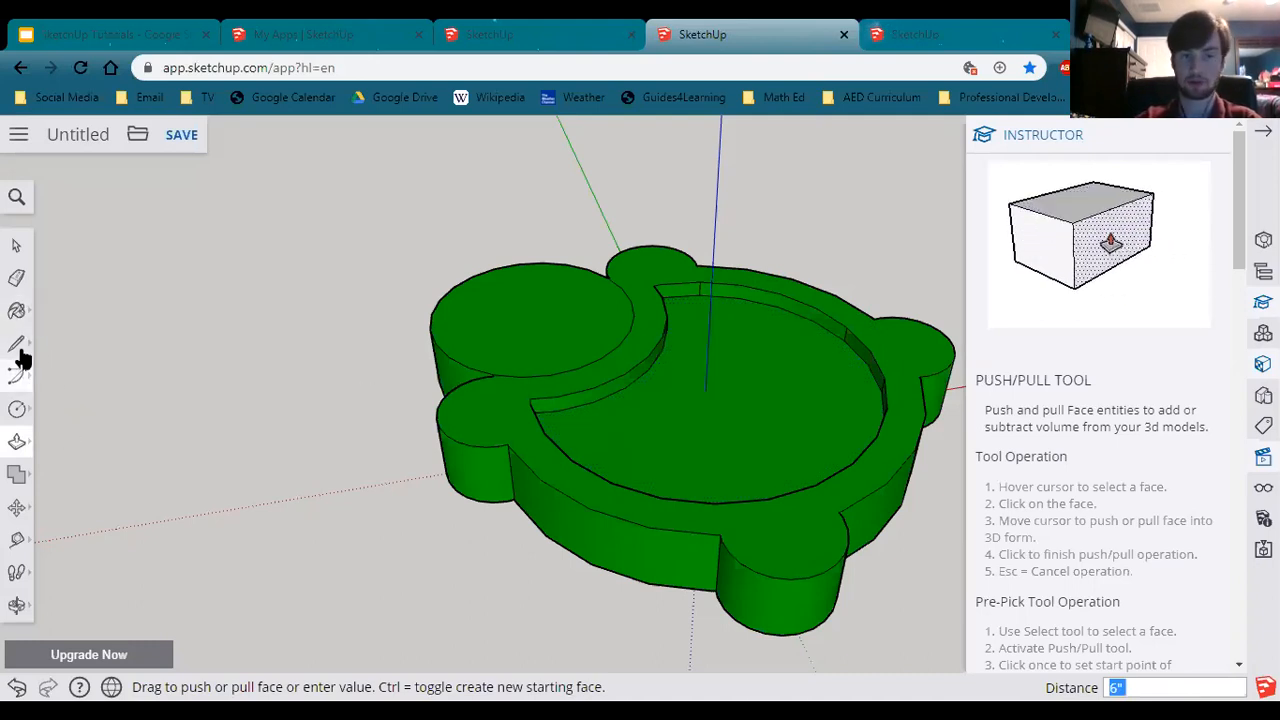
Step: Start the Paint Bucket and open the Landscaping, Fencing and Vegetation materials category
click(17, 313)
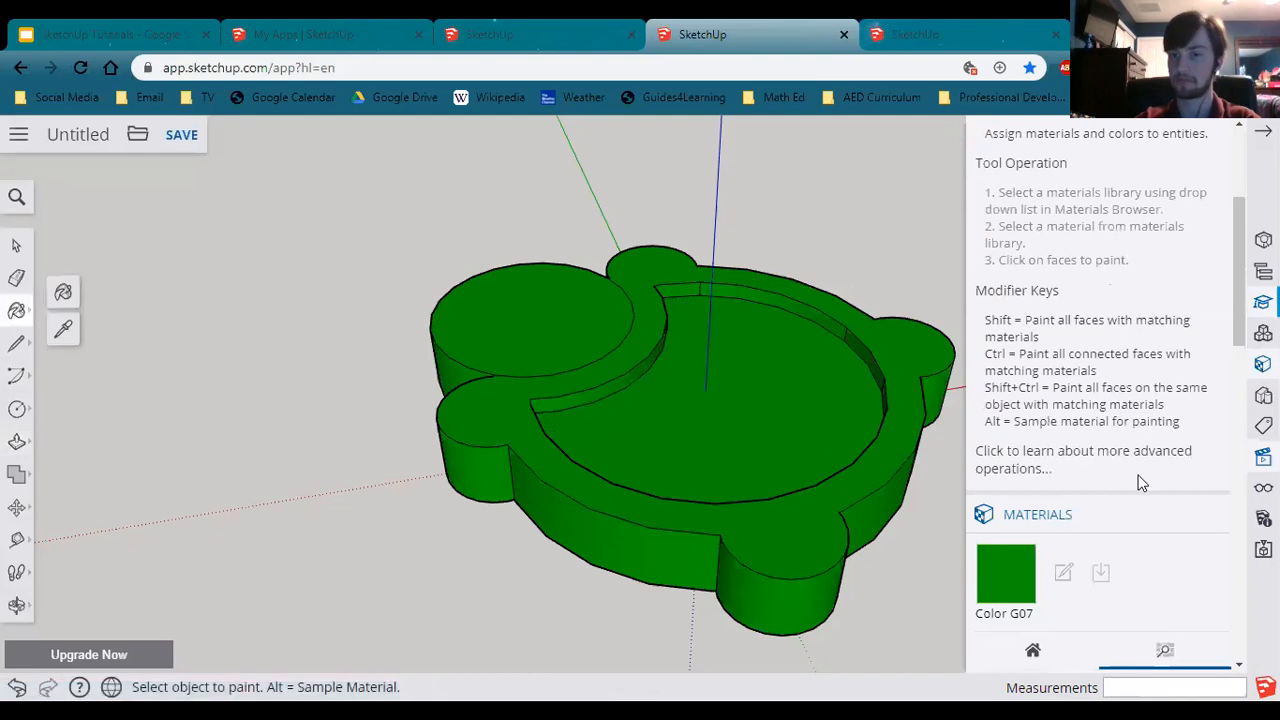
scroll(1137, 481, down, 4)
scroll(1137, 489, down, 3)
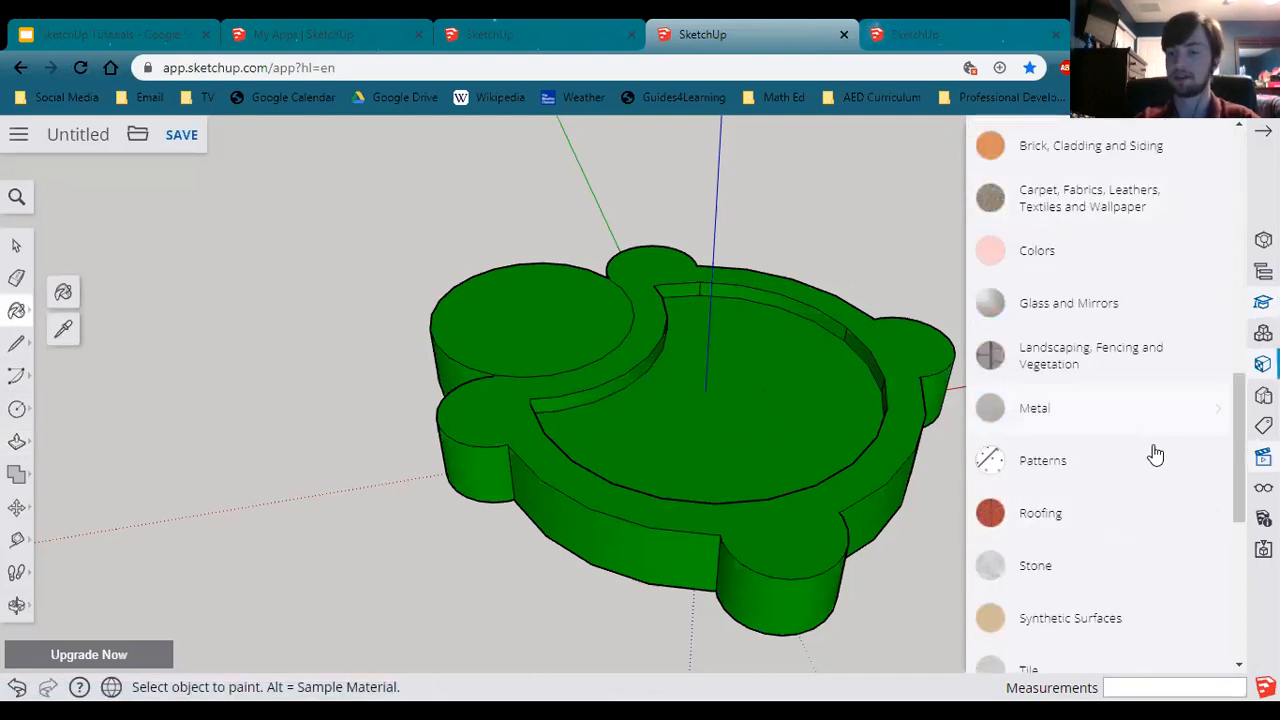
scroll(1097, 556, down, 1)
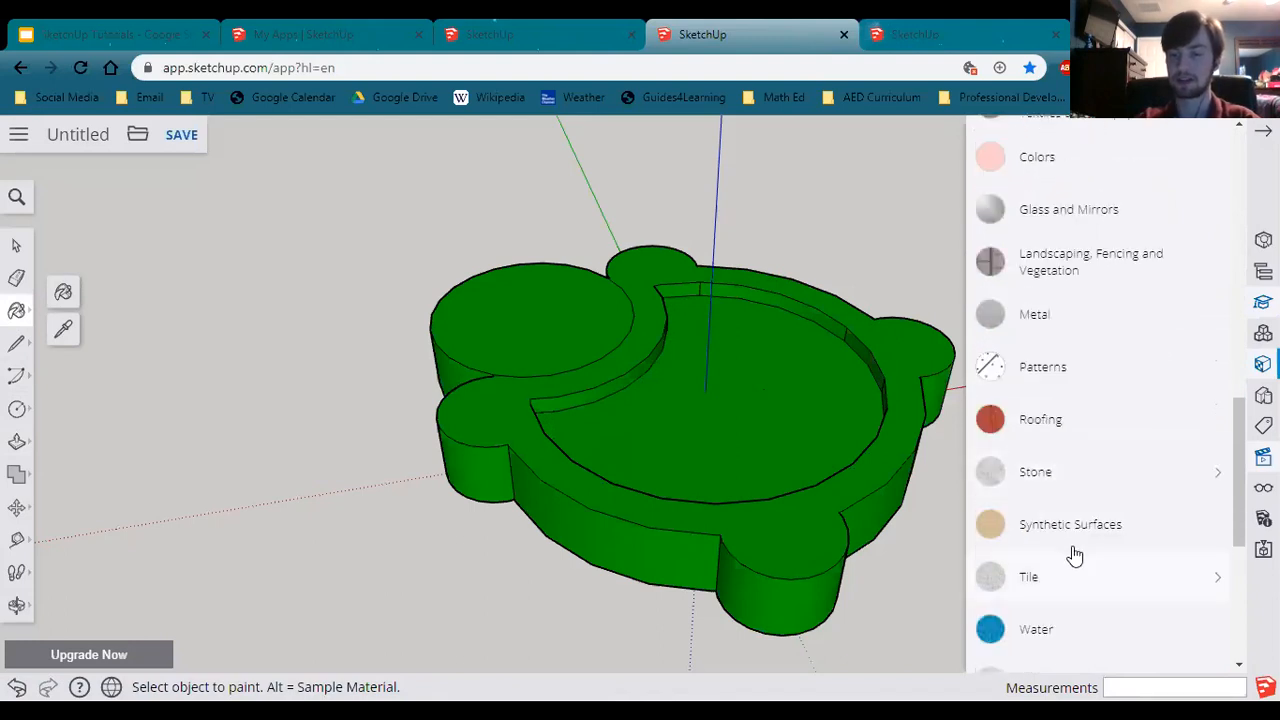
scroll(1092, 314, up, 1)
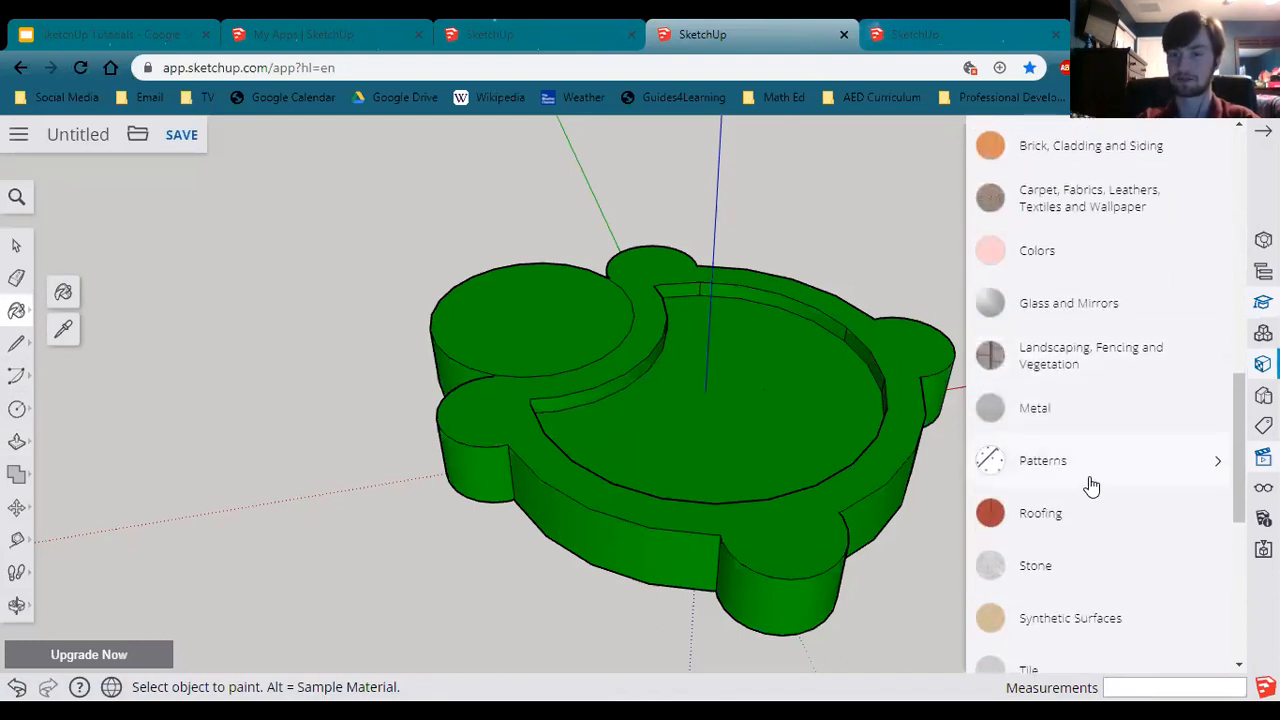
scroll(1085, 440, down, 2)
scroll(1052, 552, up, 2)
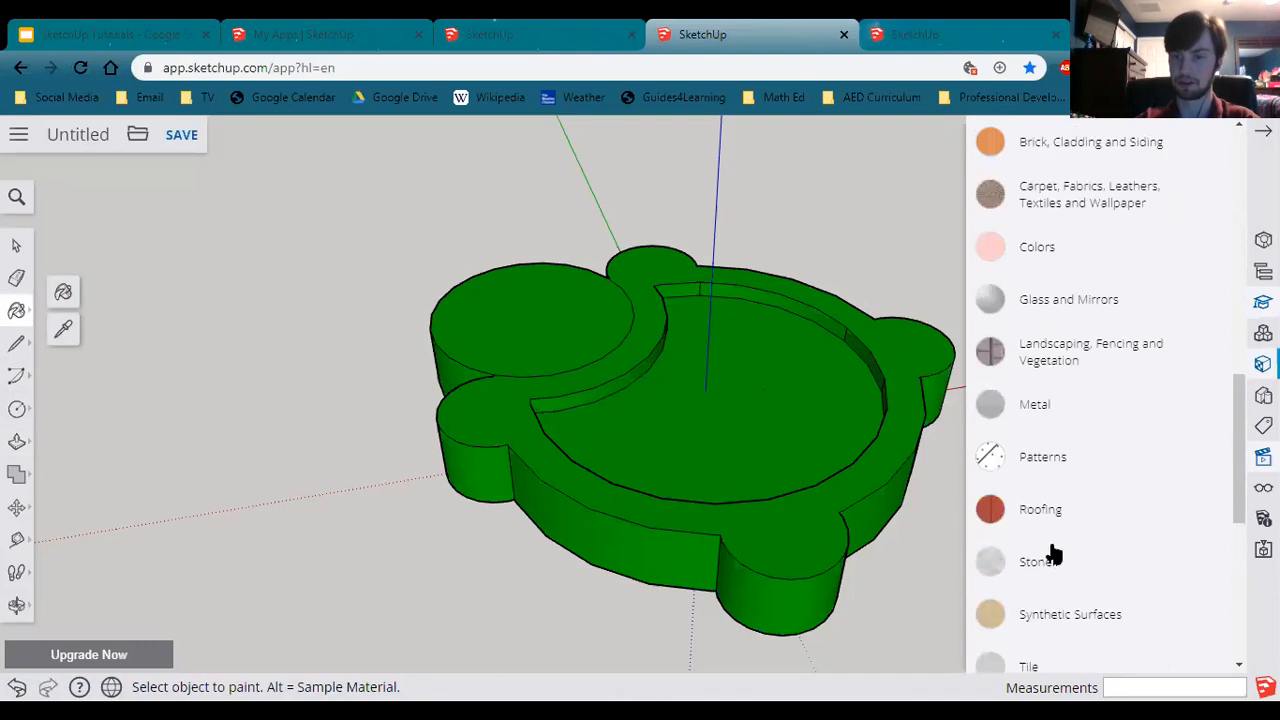
scroll(1030, 535, up, 1)
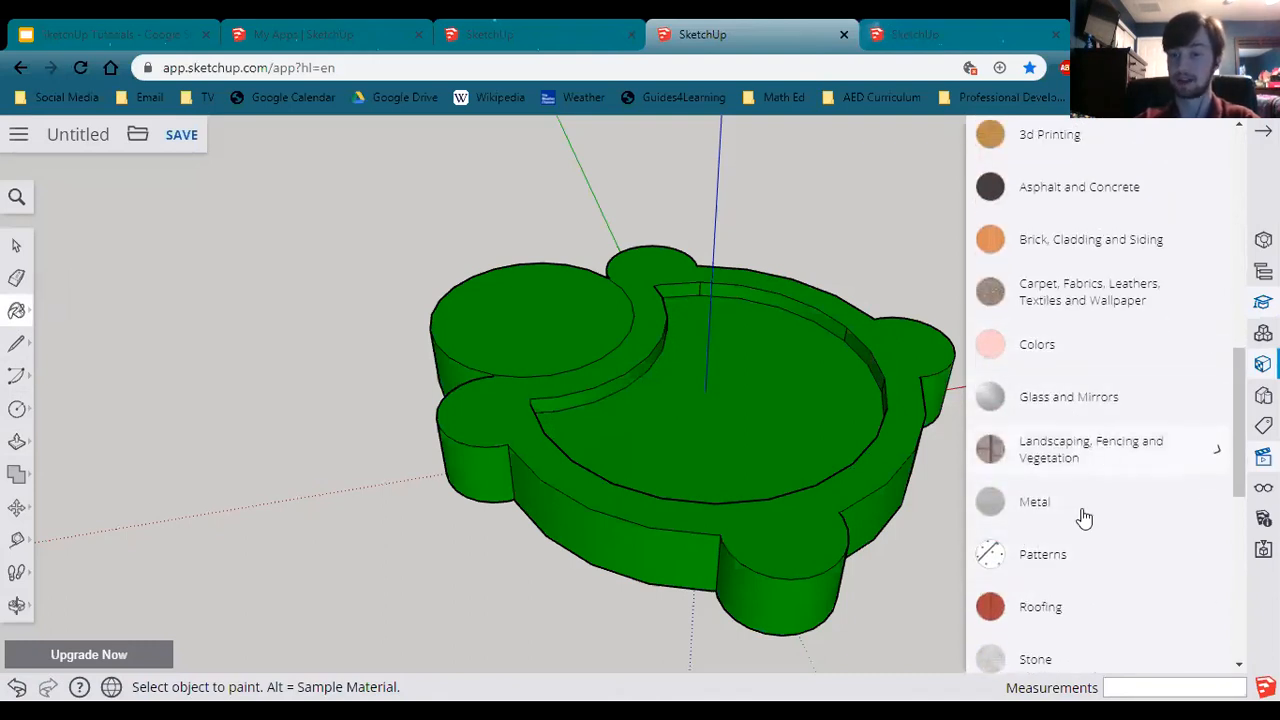
click(1115, 460)
Step: Choose the Groundcover Sand Smooth material and paint the raised sandbox floor with it
scroll(1090, 400, down, 2)
scroll(1140, 420, down, 1)
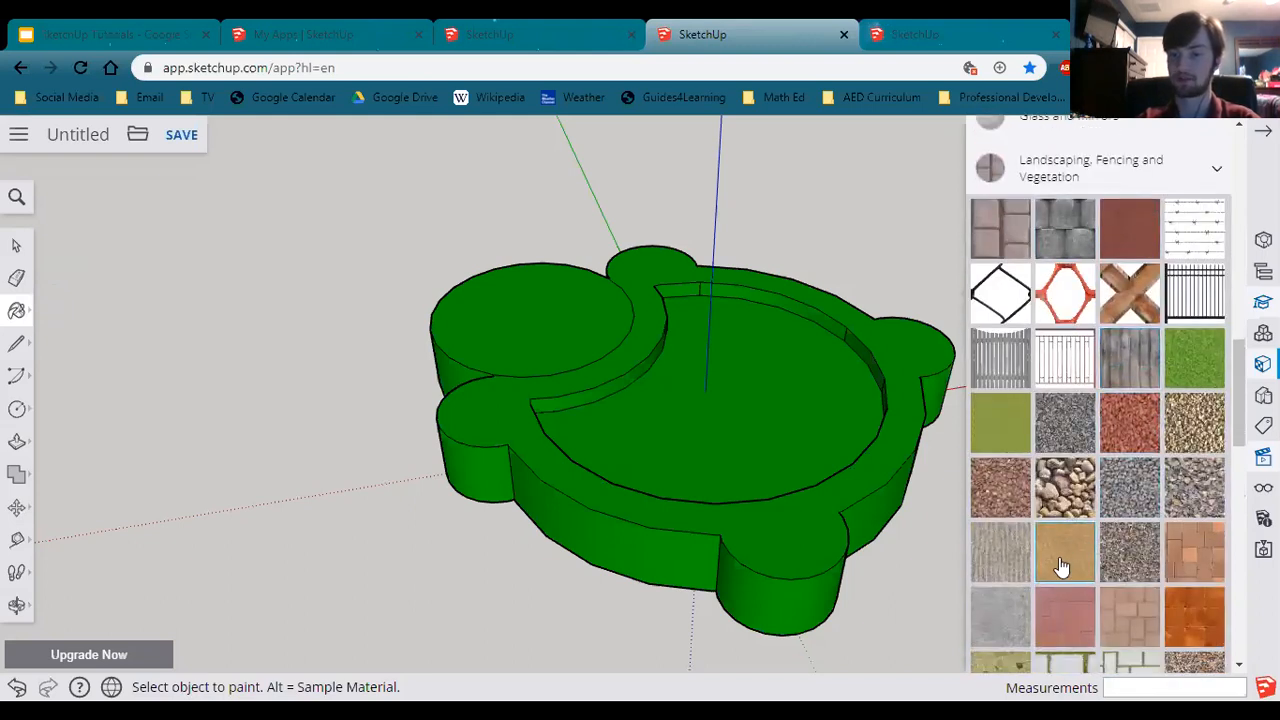
scroll(1070, 580, up, 8)
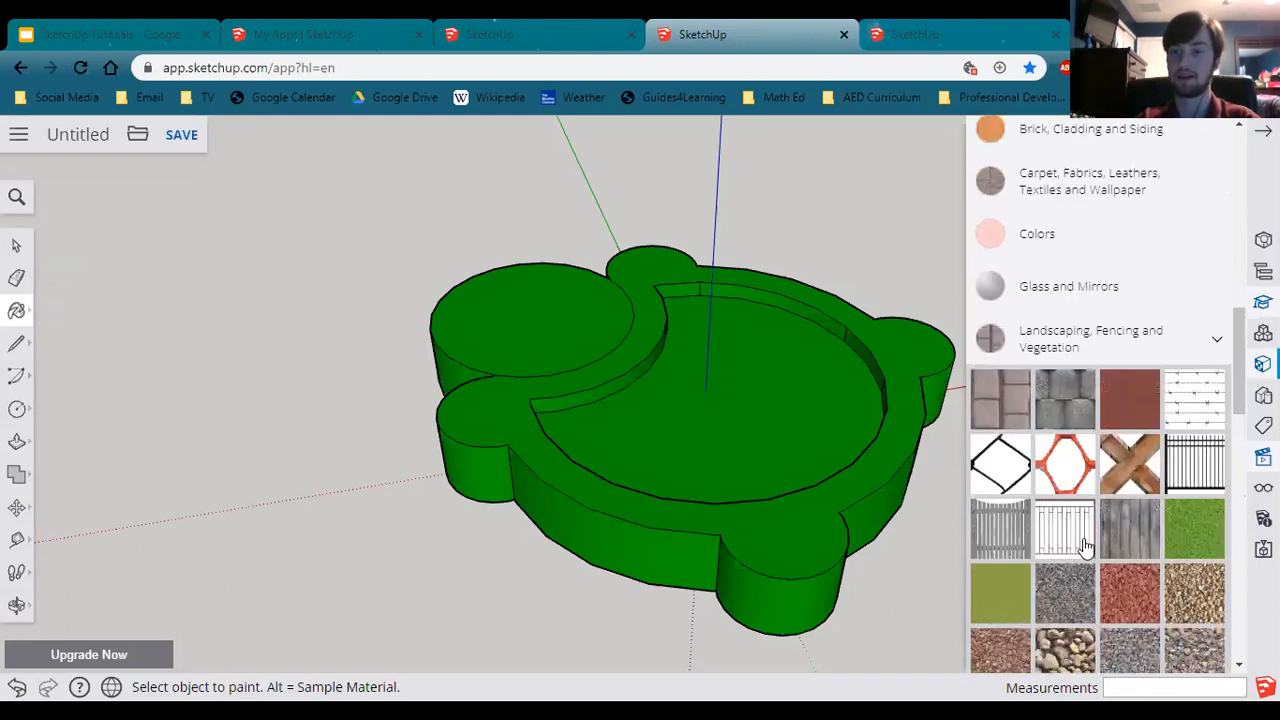
scroll(1055, 493, down, 6)
scroll(1056, 500, up, 2)
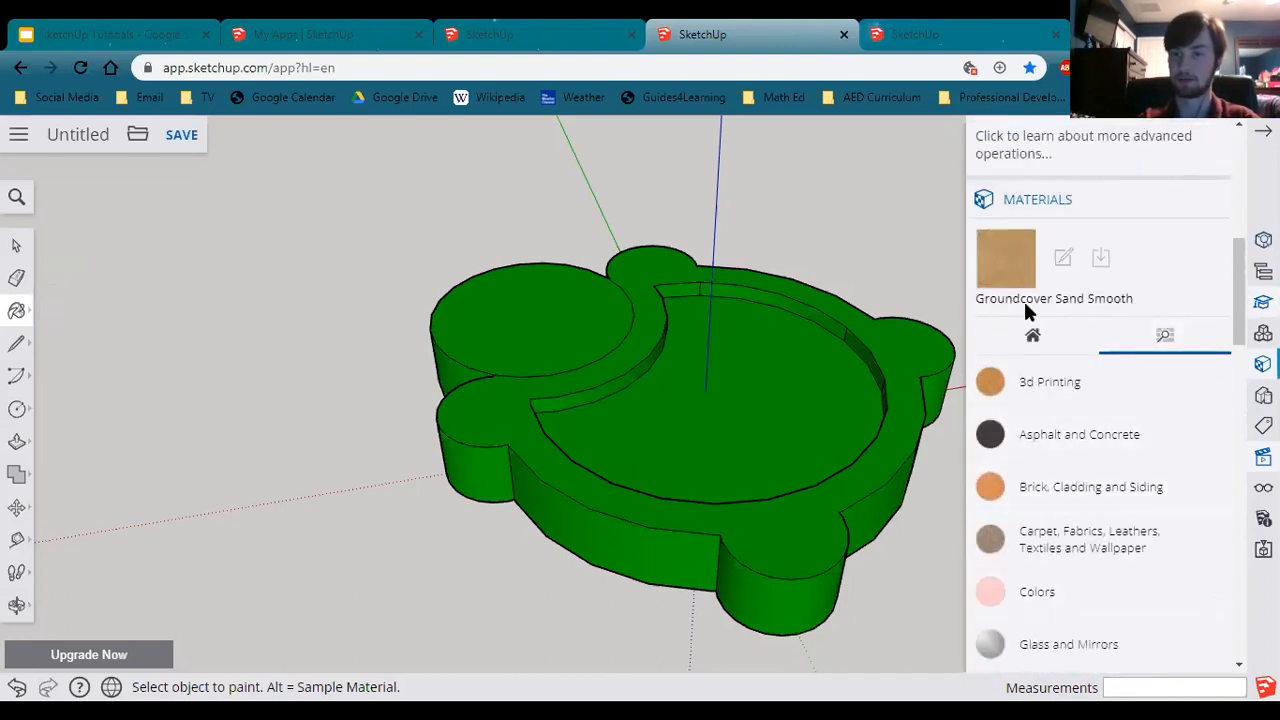
scroll(1124, 512, down, 2)
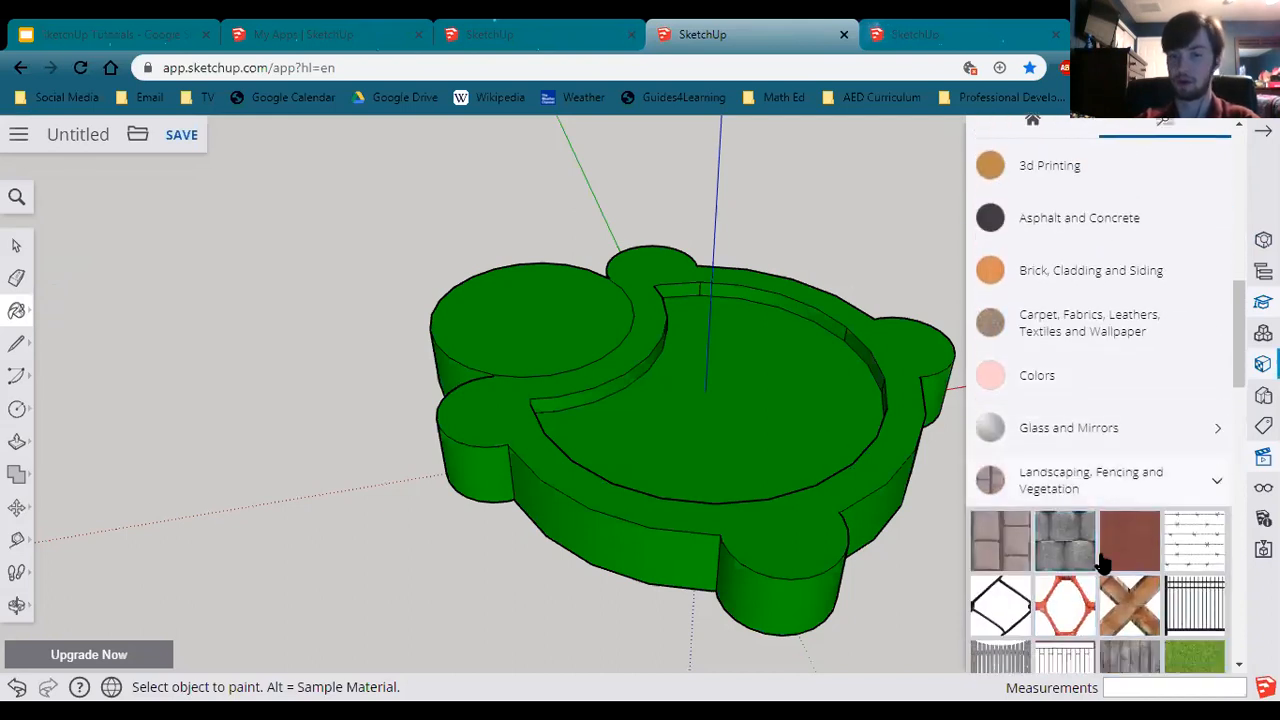
scroll(1130, 580, down, 4)
scroll(1080, 497, up, 4)
scroll(1080, 497, up, 1)
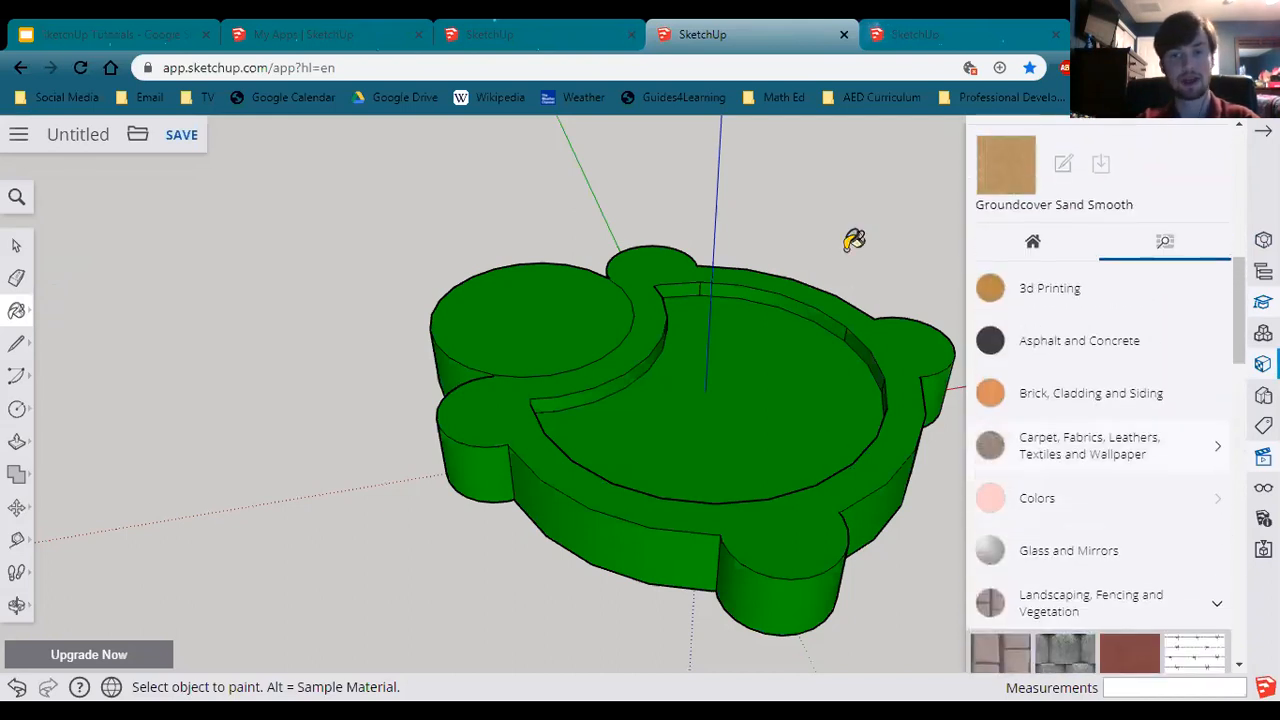
click(773, 360)
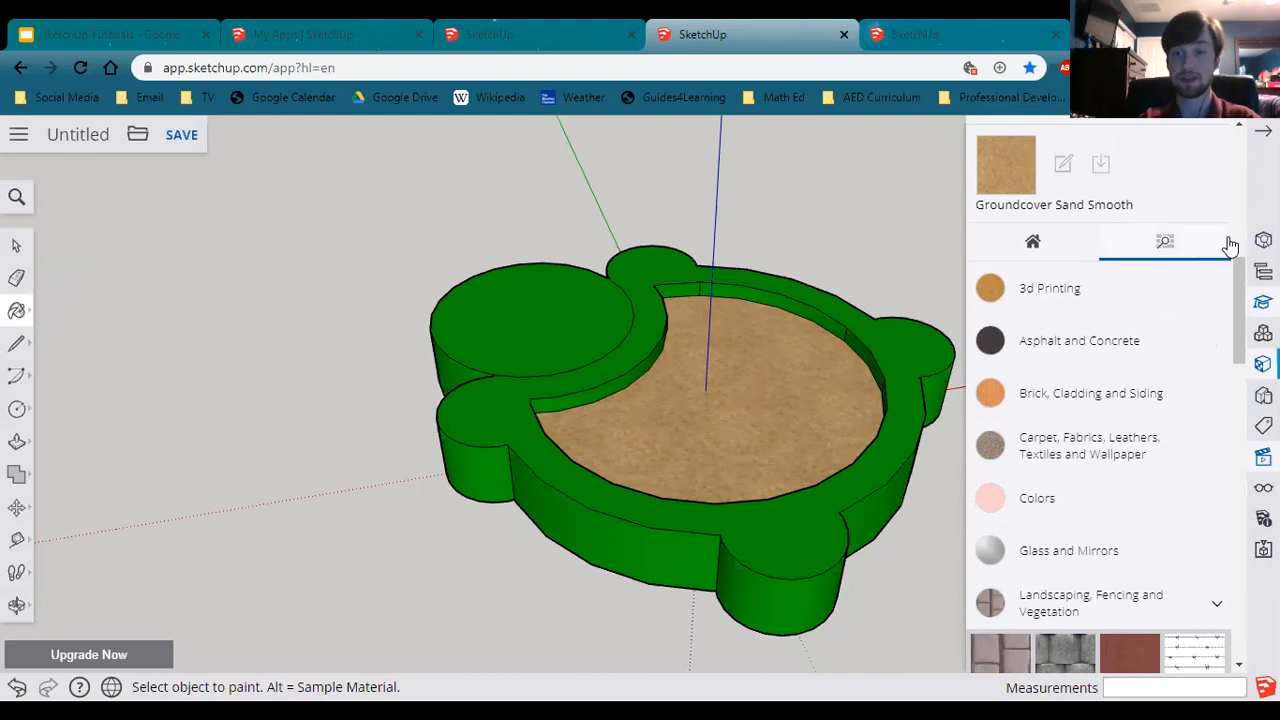
Step: Close the materials browser
scroll(1201, 253, up, 3)
scroll(1201, 253, down, 1)
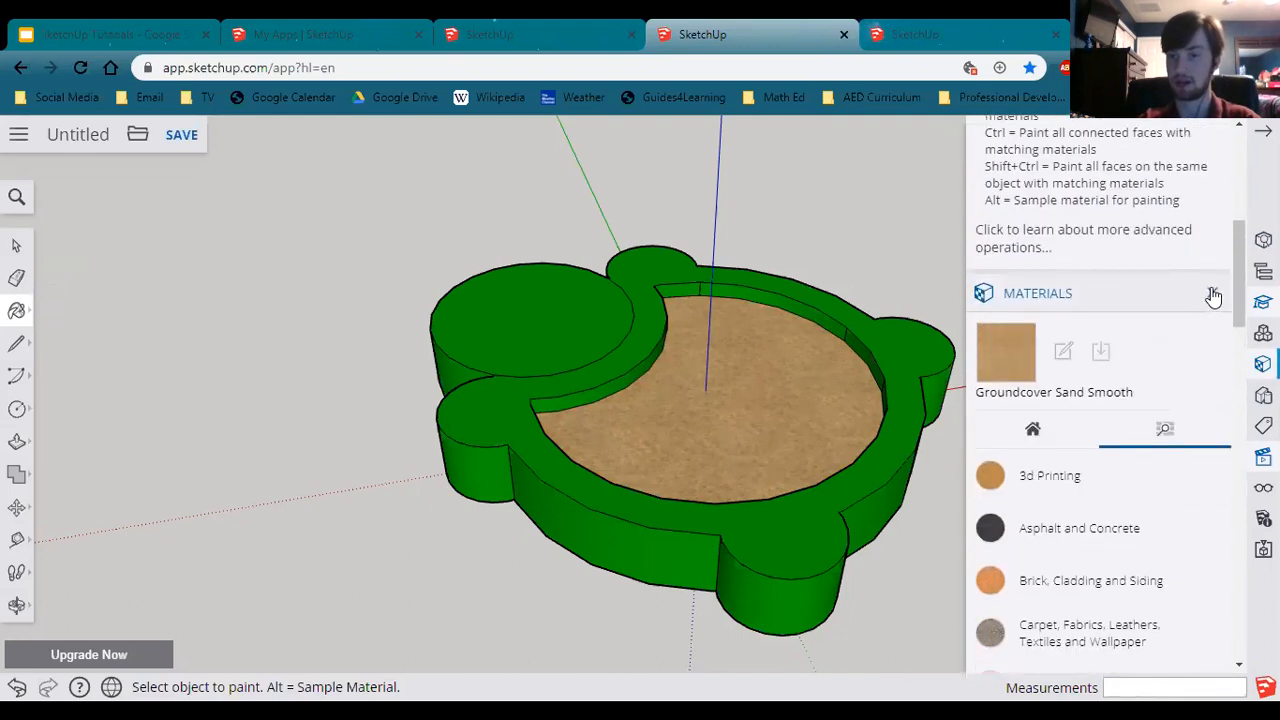
click(1211, 291)
scroll(1070, 558, up, 4)
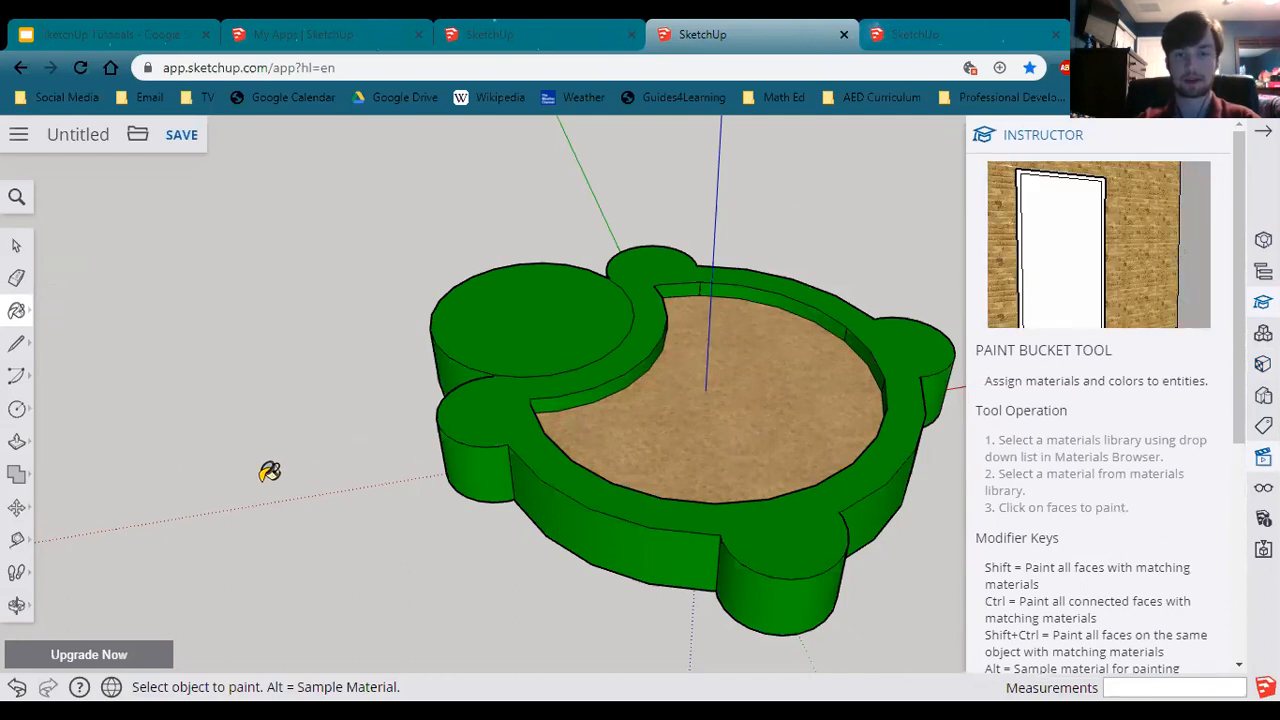
Step: Look at the turtle's face in the finished Turtle Sandbox - Lesson 2 model, and return to the untitled model
click(965, 30)
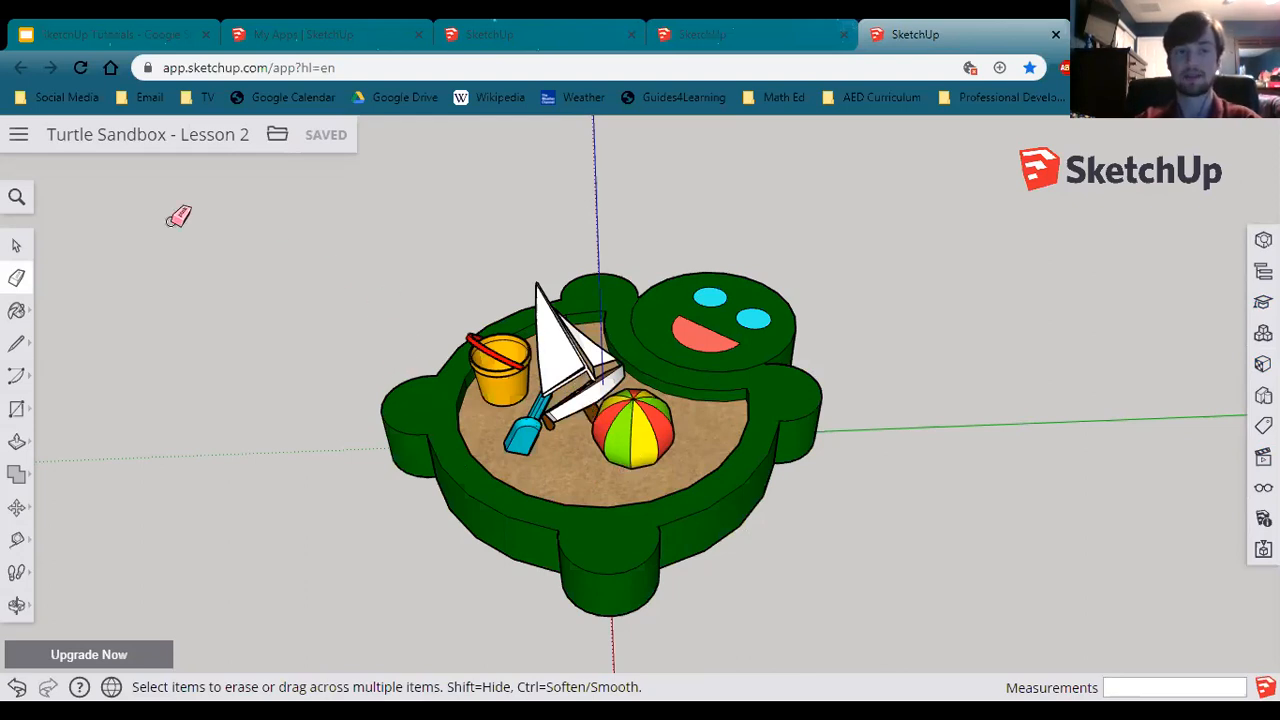
click(793, 48)
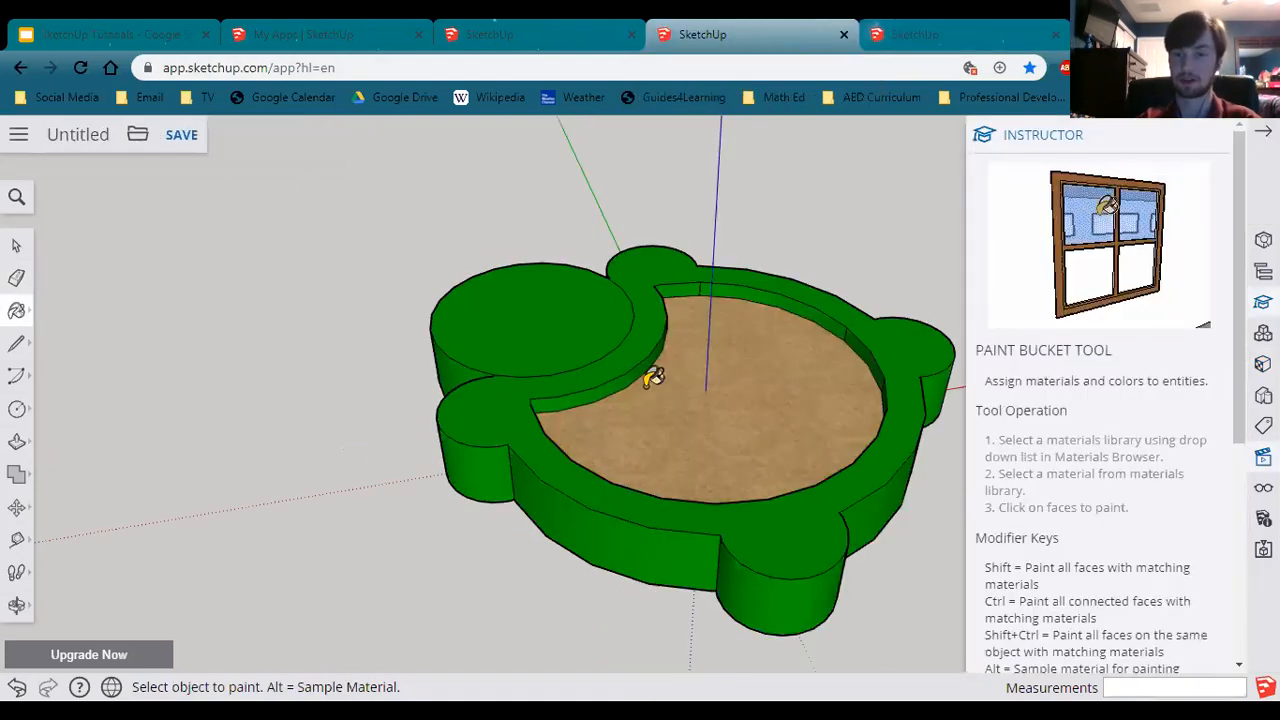
Step: Draw two circles for the eyes on the head's top face, with radii of about 4 3/4 and 4 1/4 inches
middle_drag(653, 412, 534, 377)
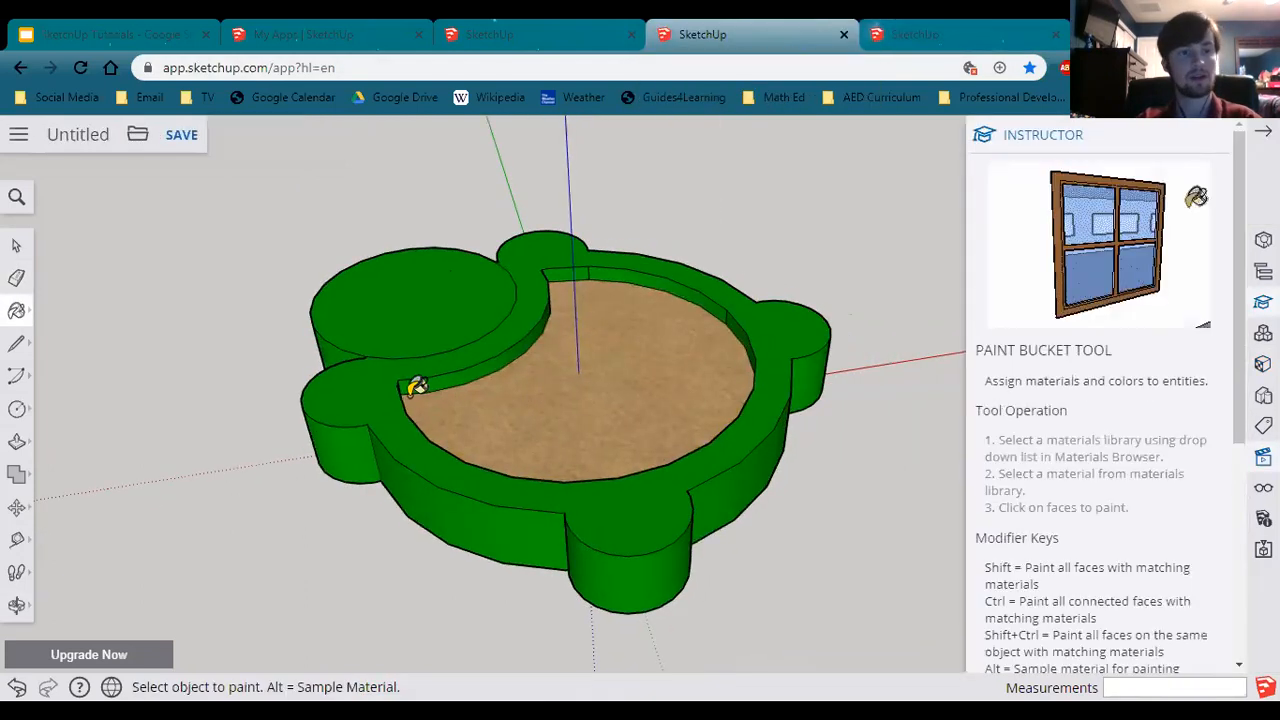
scroll(416, 387, down, 1)
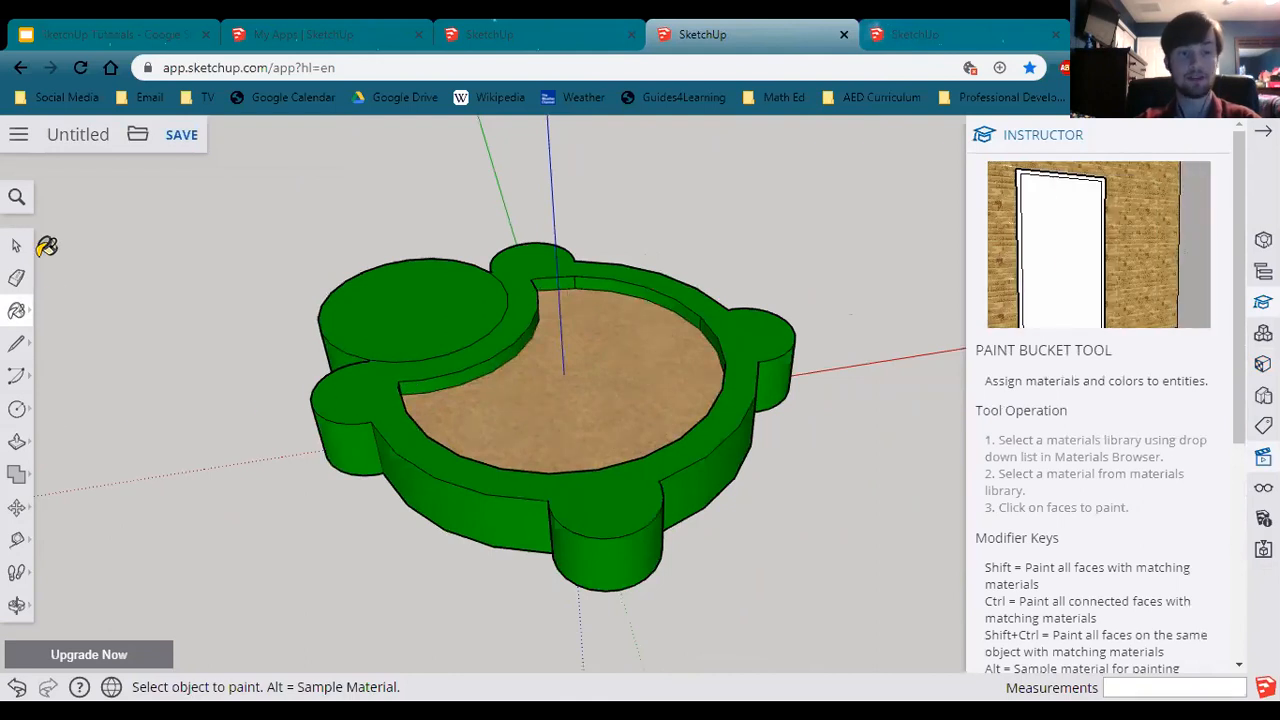
click(17, 408)
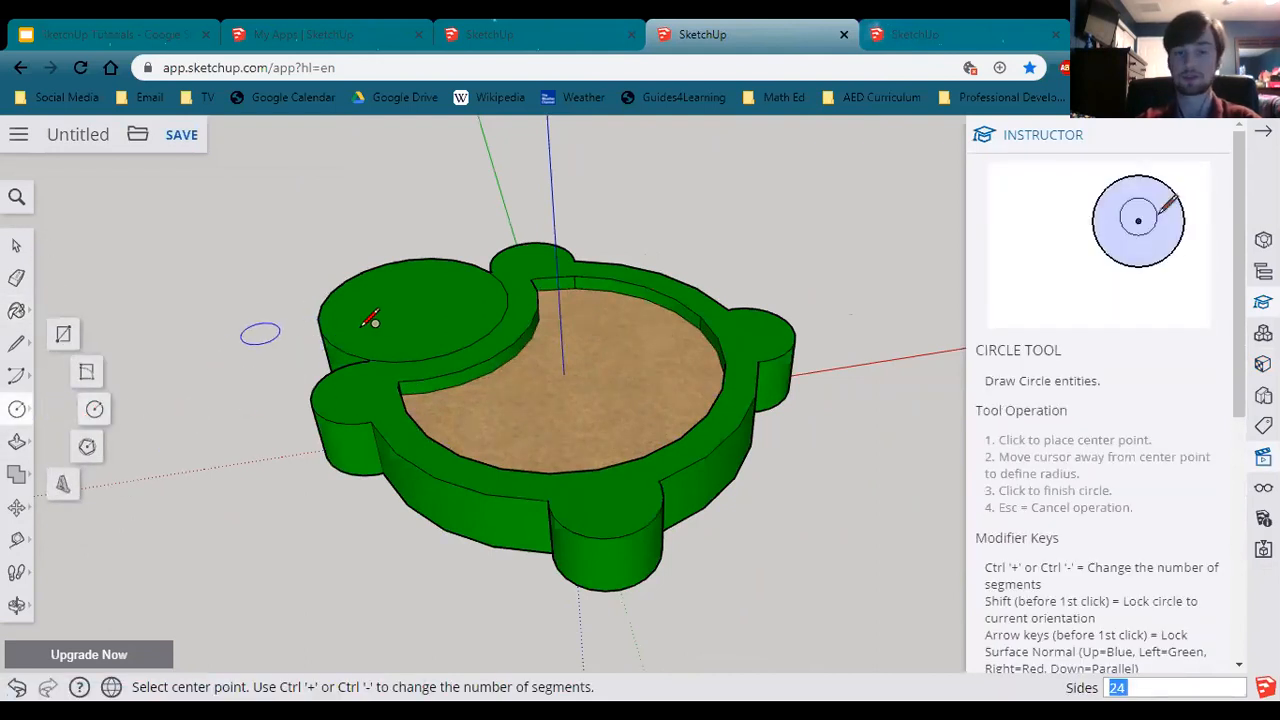
click(380, 300)
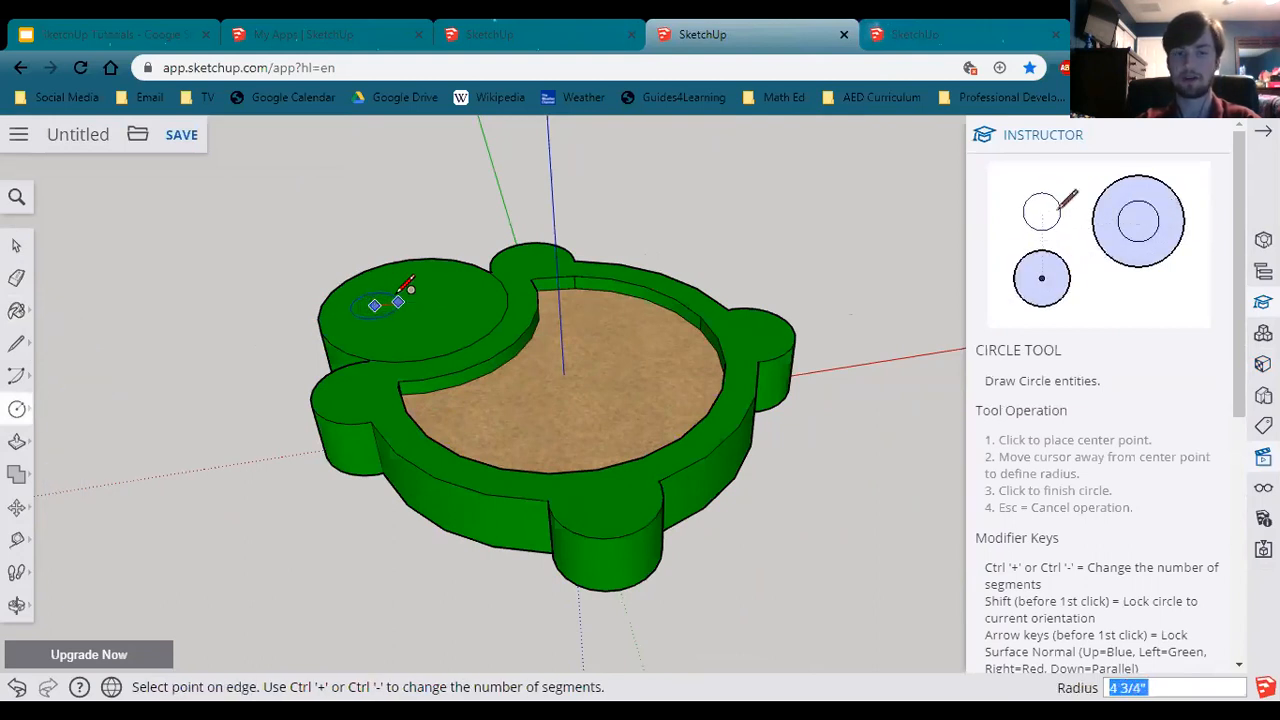
click(403, 288)
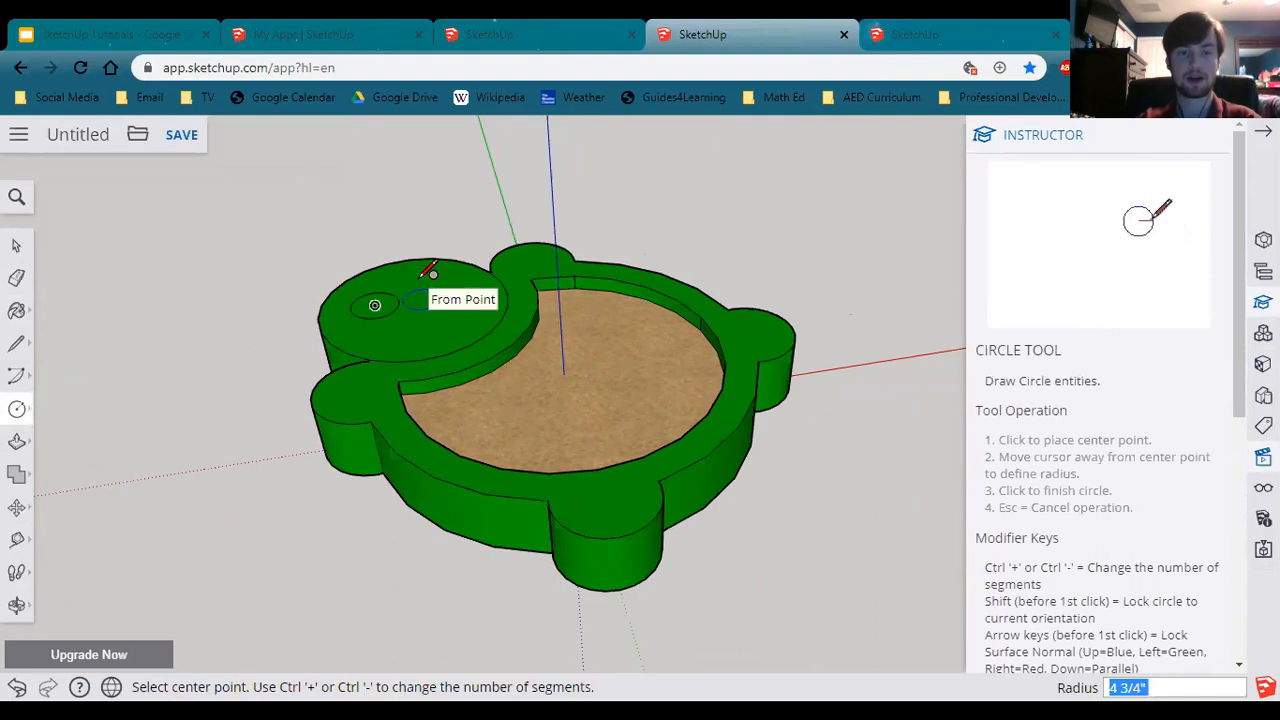
click(418, 274)
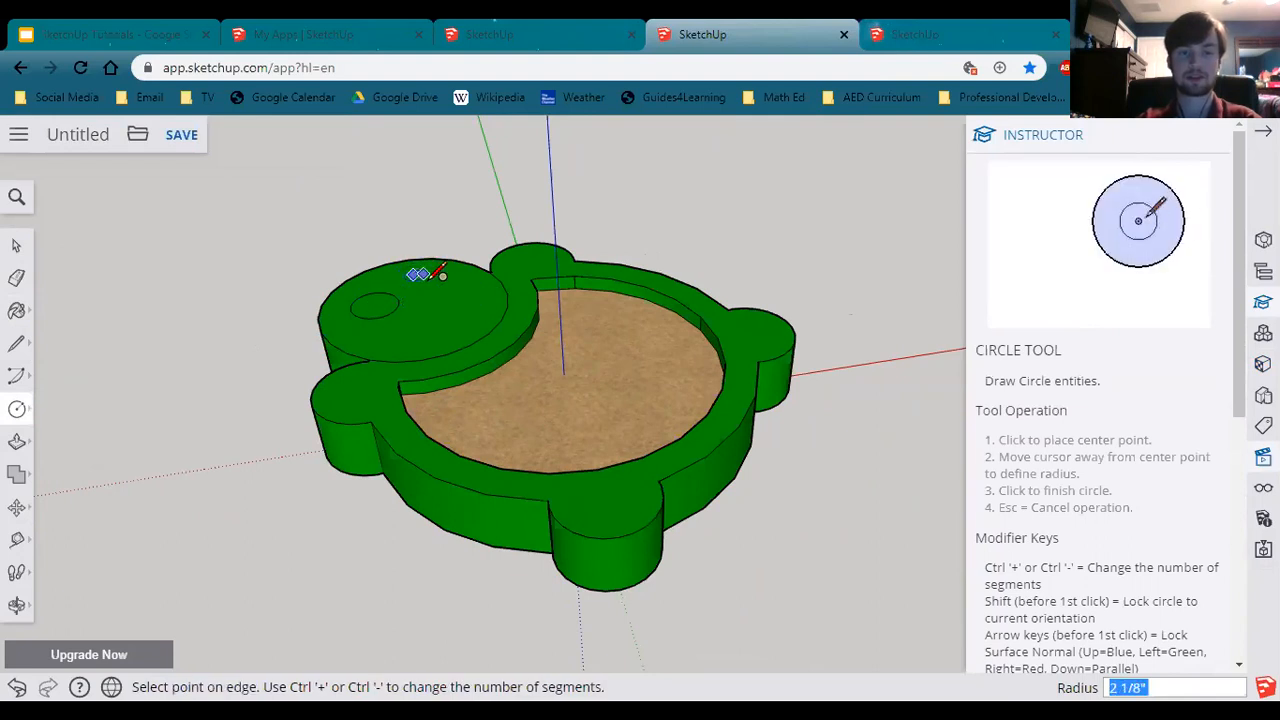
scroll(420, 278, up, 3)
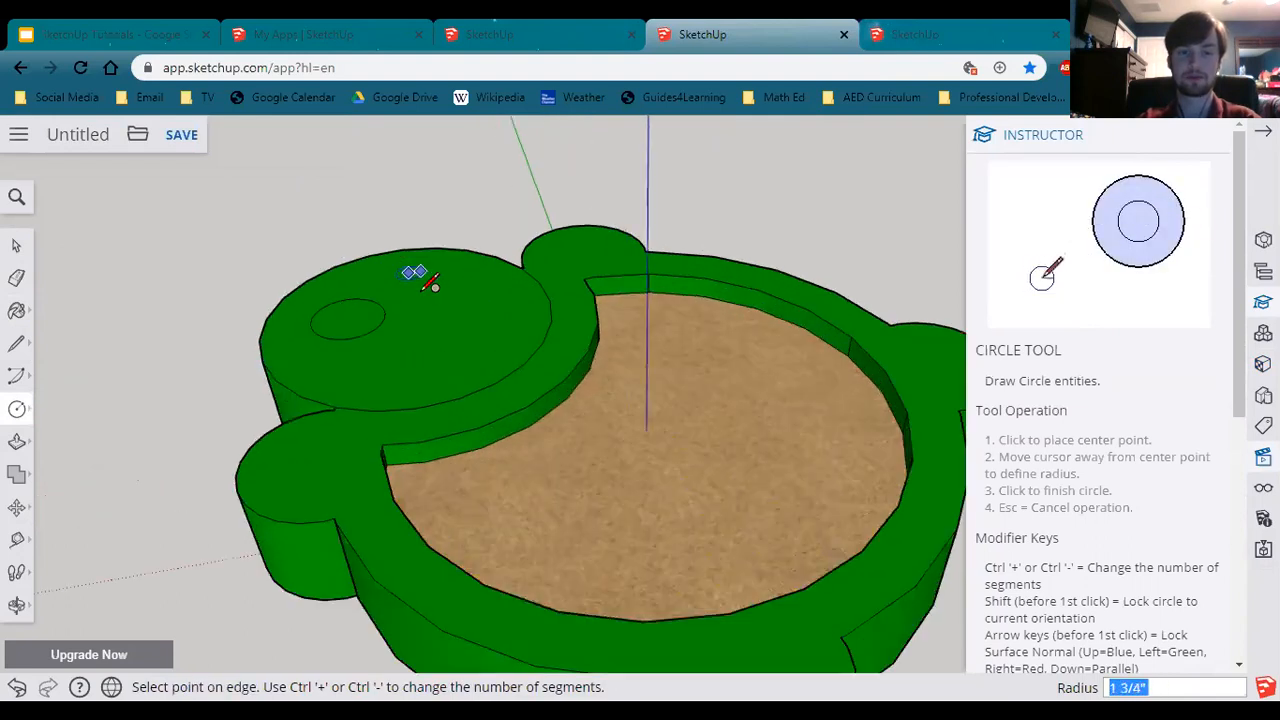
scroll(425, 290, up, 3)
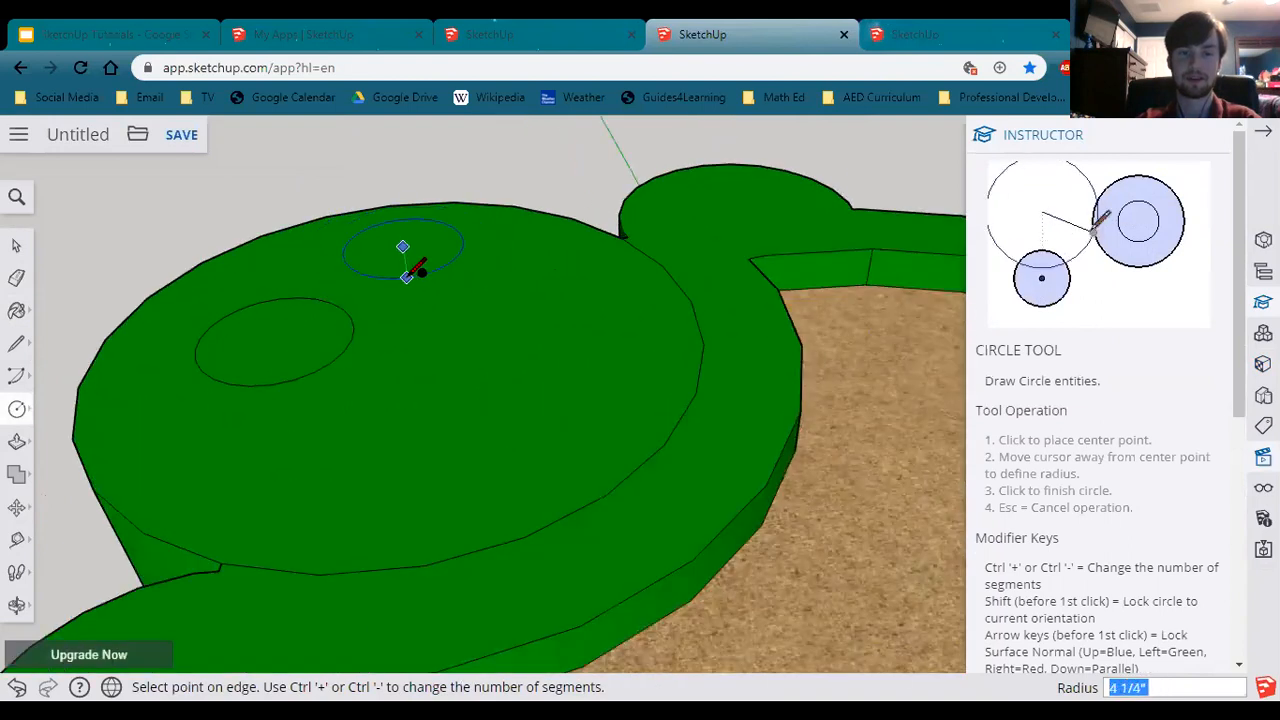
click(410, 272)
Step: Draw a straight line about 1' 8 5/8" long below the eyes on the head's top face for the mouth
scroll(460, 450, down, 2)
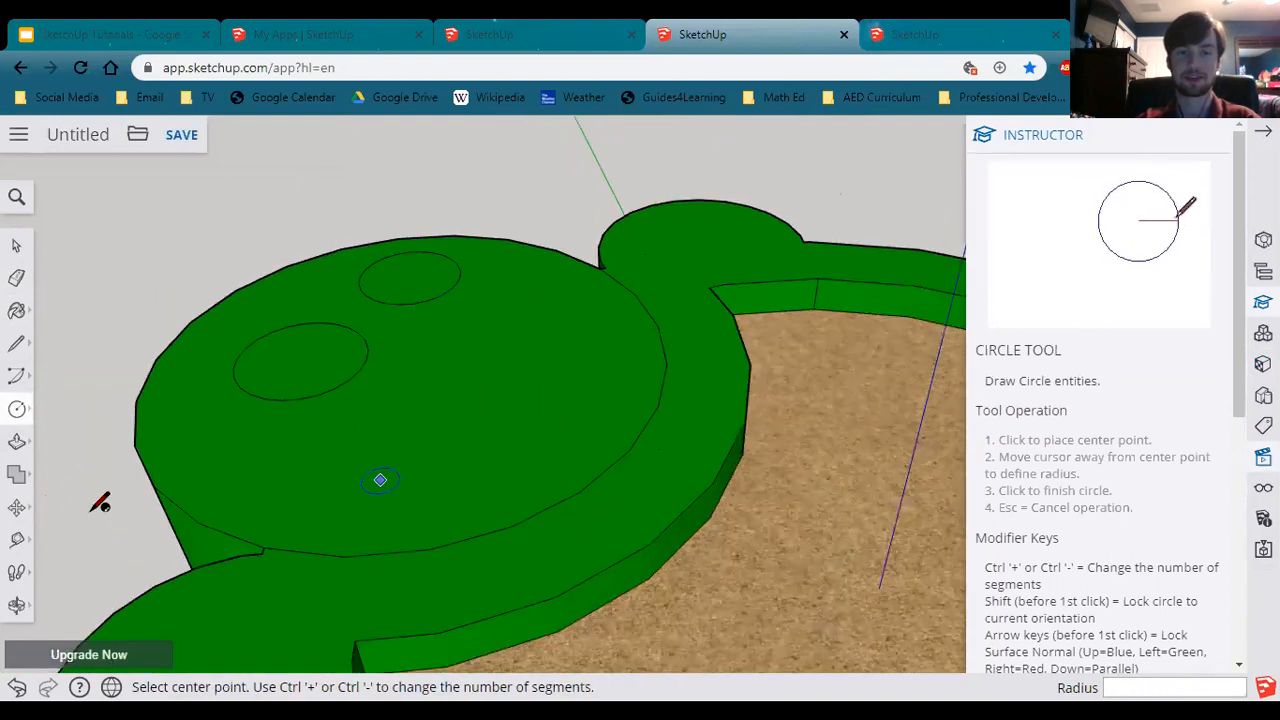
scroll(281, 410, down, 1)
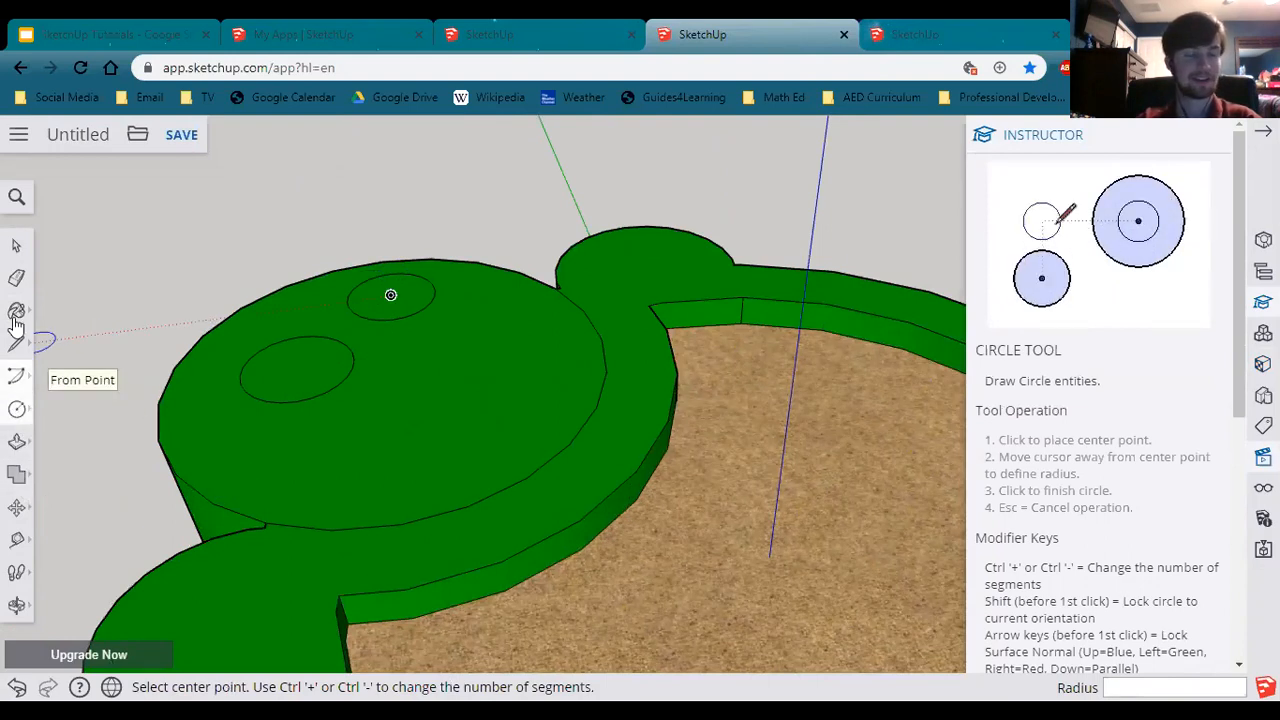
click(21, 381)
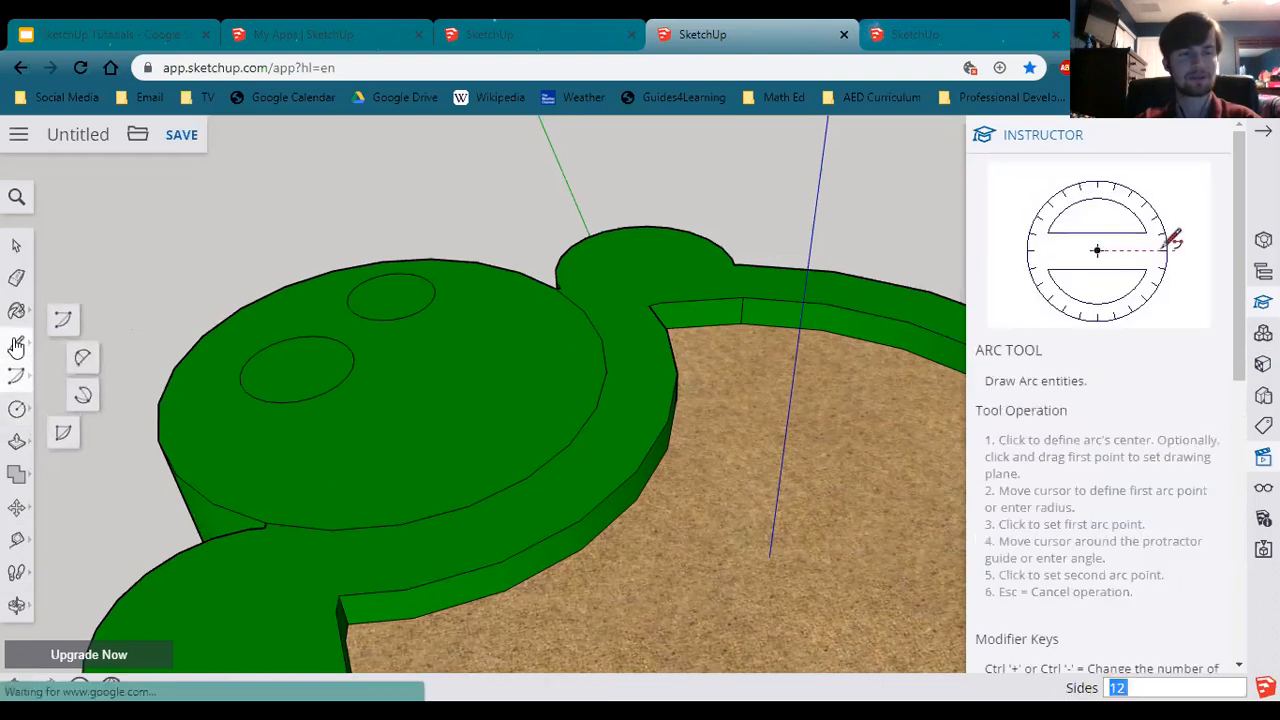
click(17, 347)
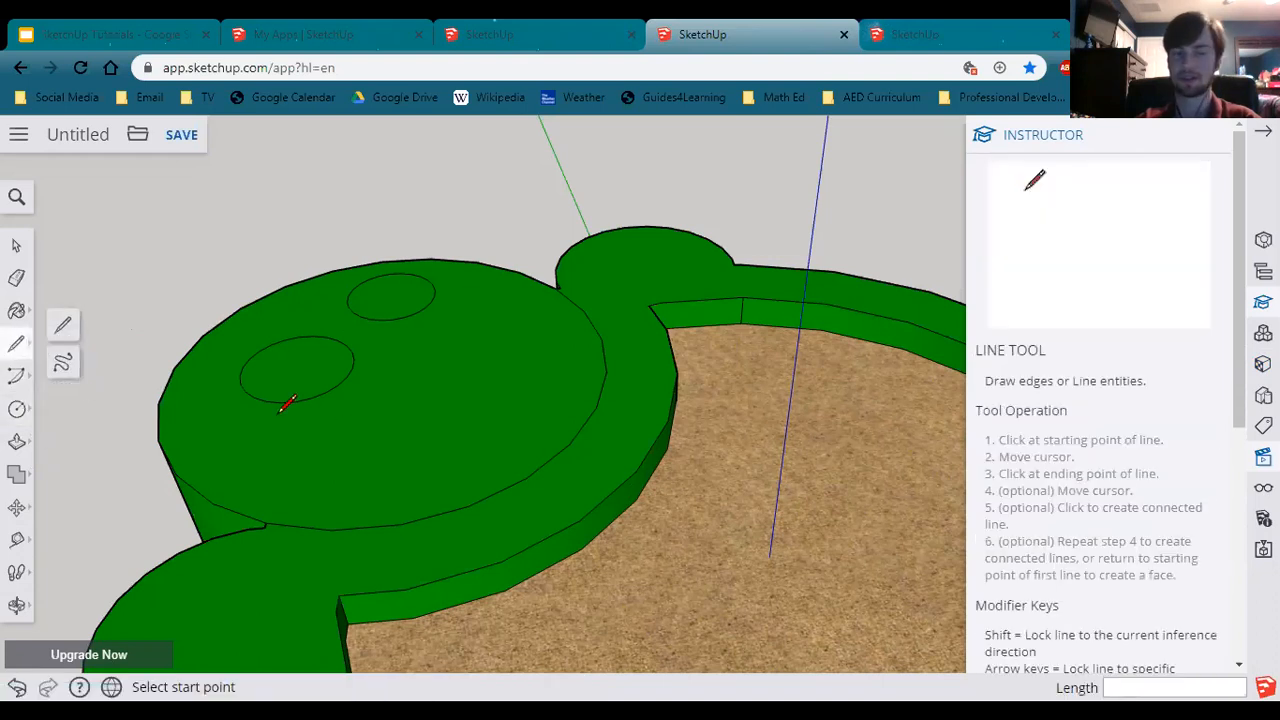
click(342, 450)
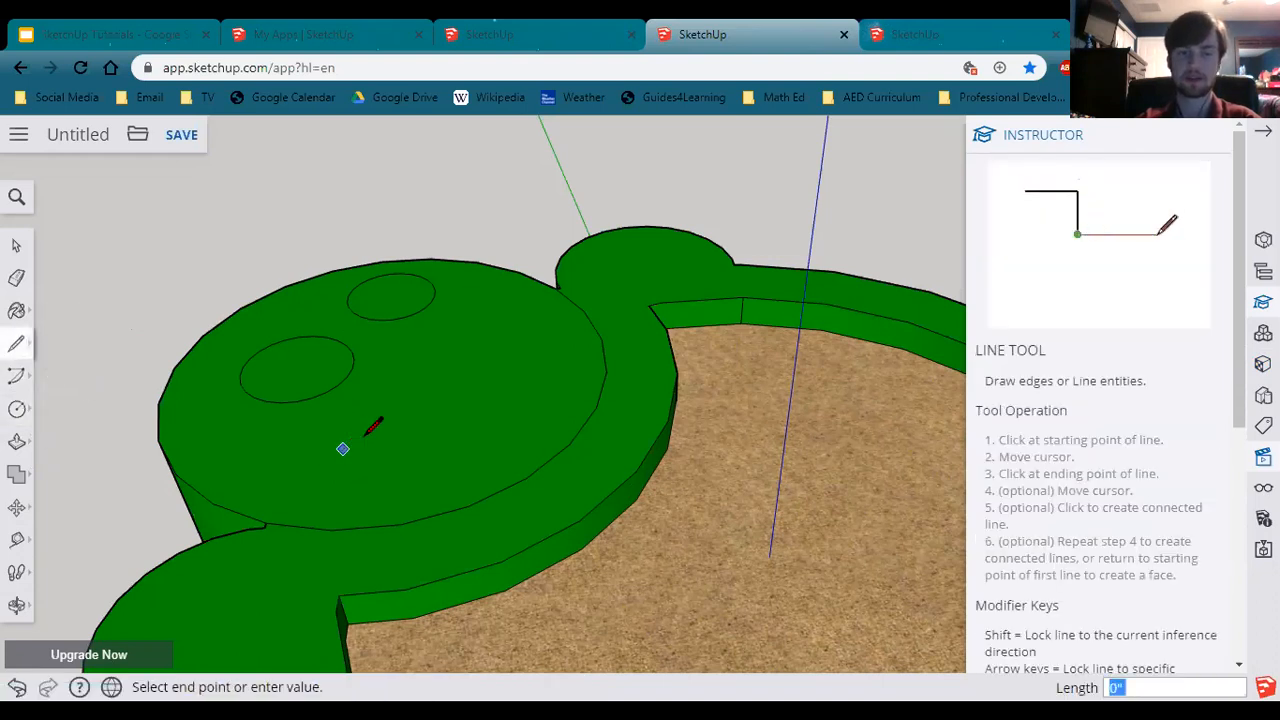
click(499, 318)
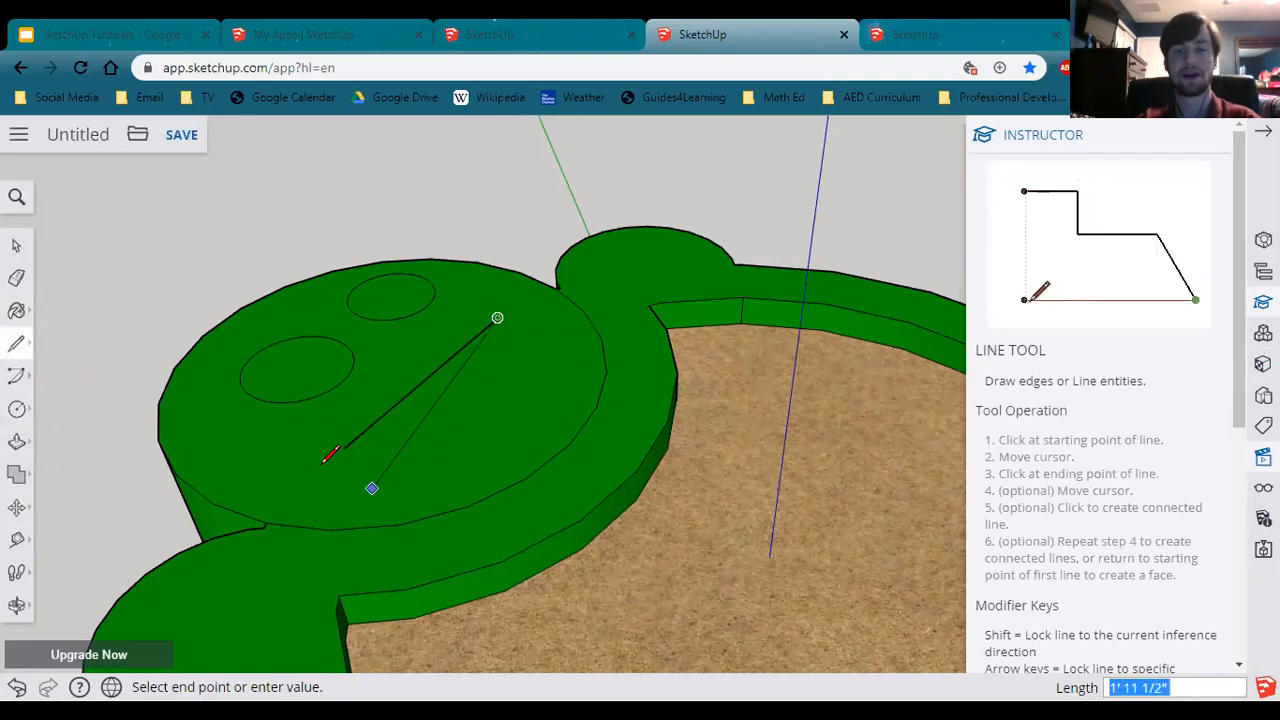
Step: Close the mouth with a 2-Point Arc between the line's endpoints, with a bulge of about 5 7/8" away from the eyes
click(17, 375)
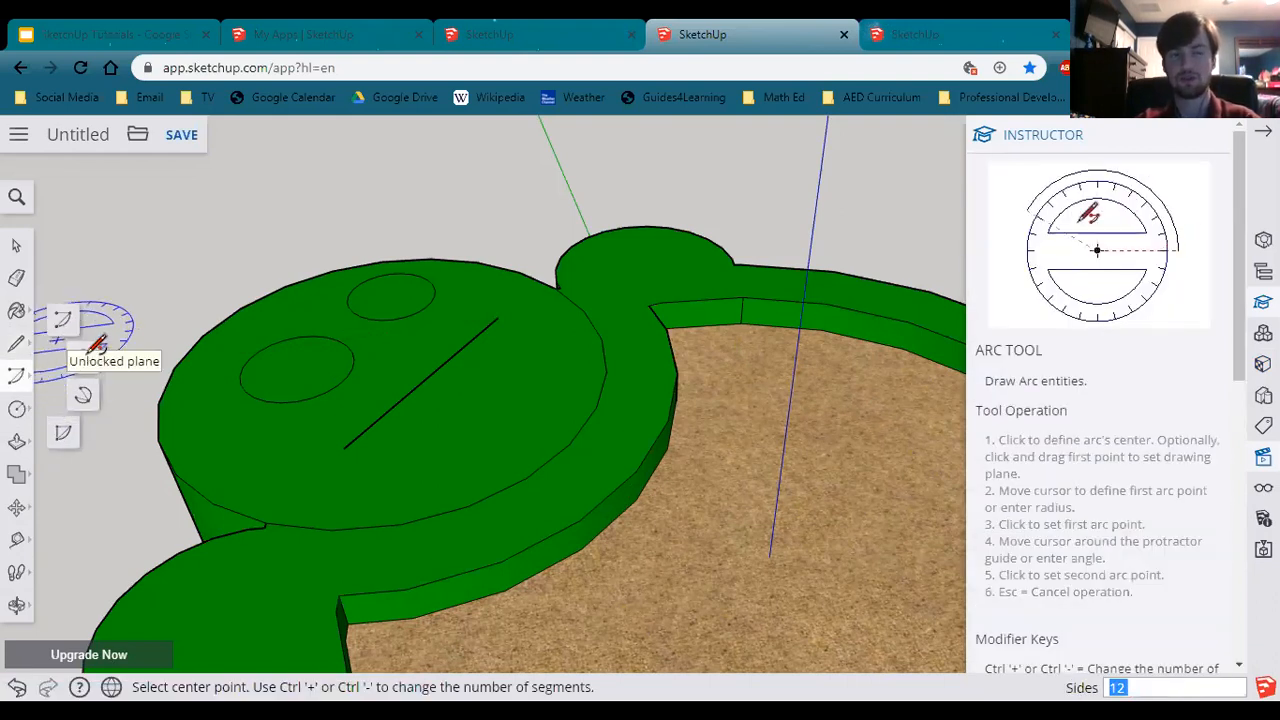
click(87, 357)
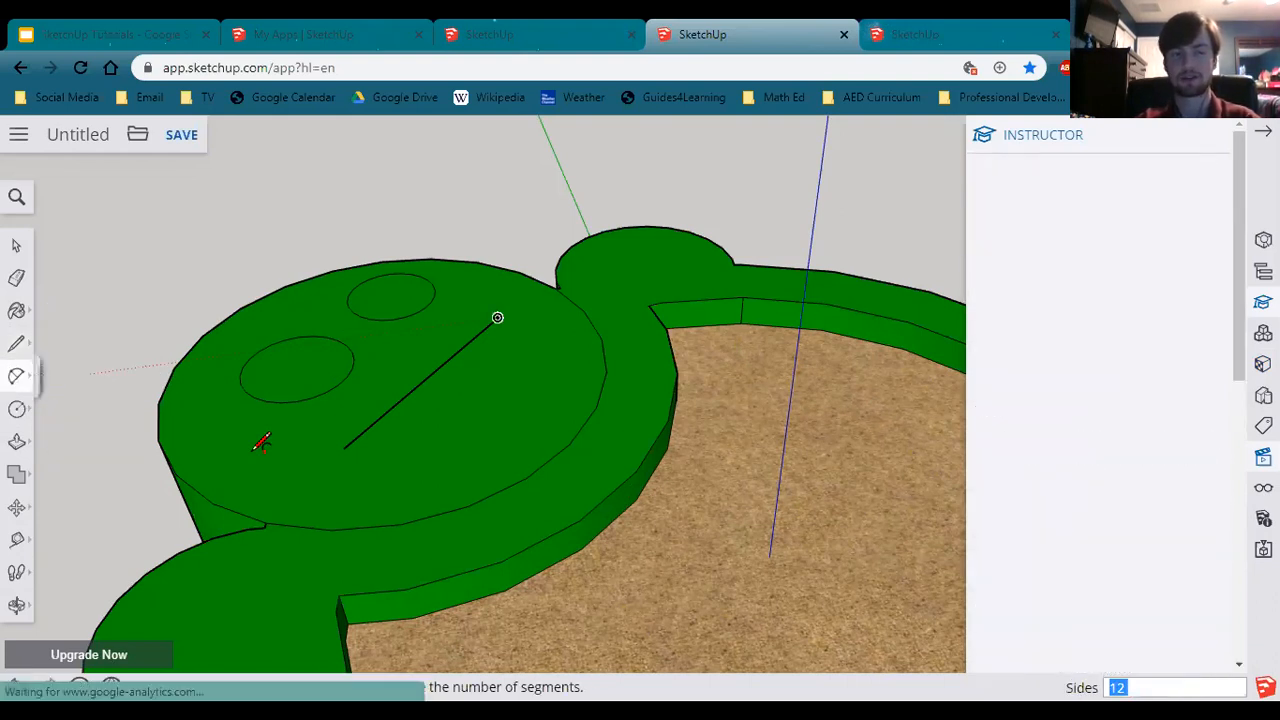
click(342, 449)
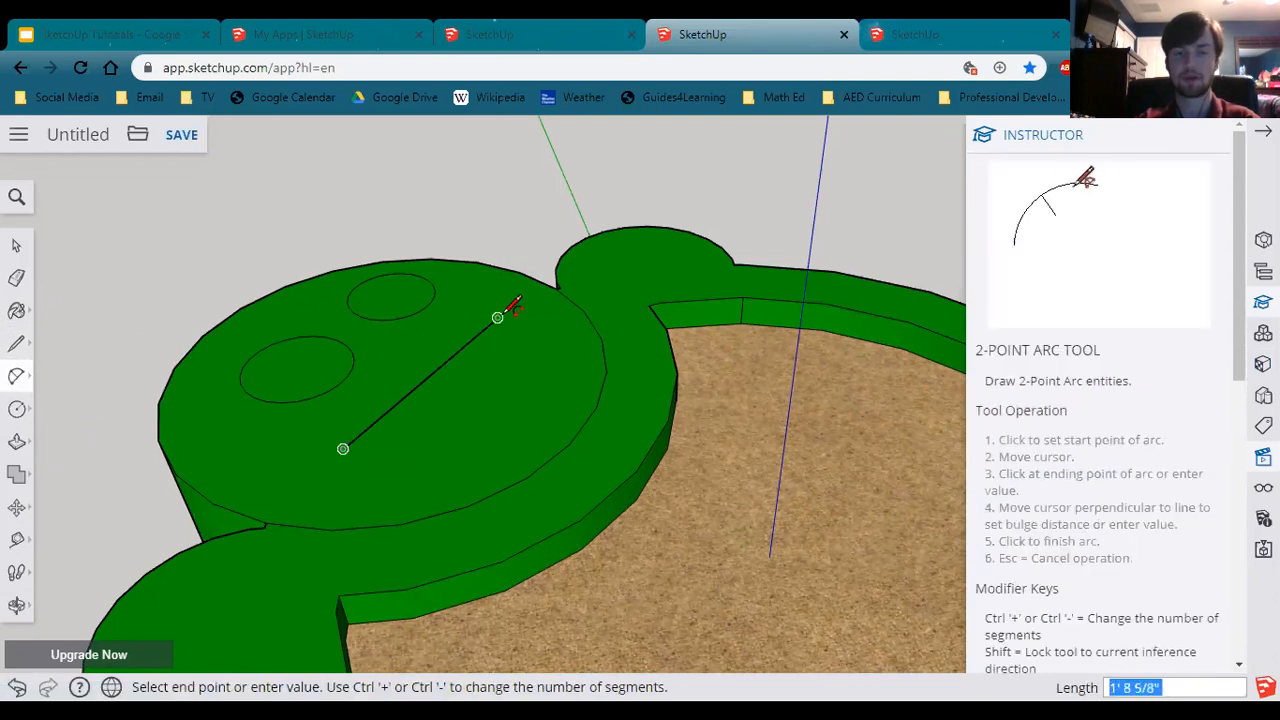
click(498, 317)
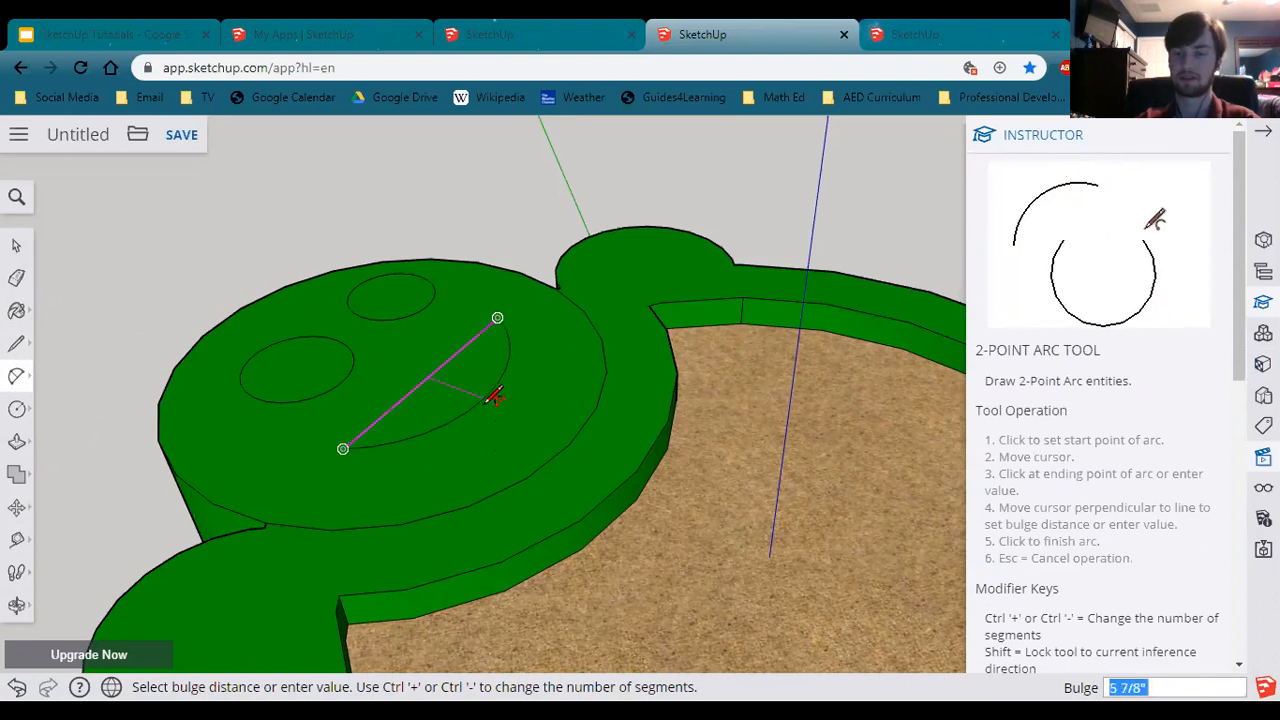
click(501, 396)
scroll(478, 414, down, 4)
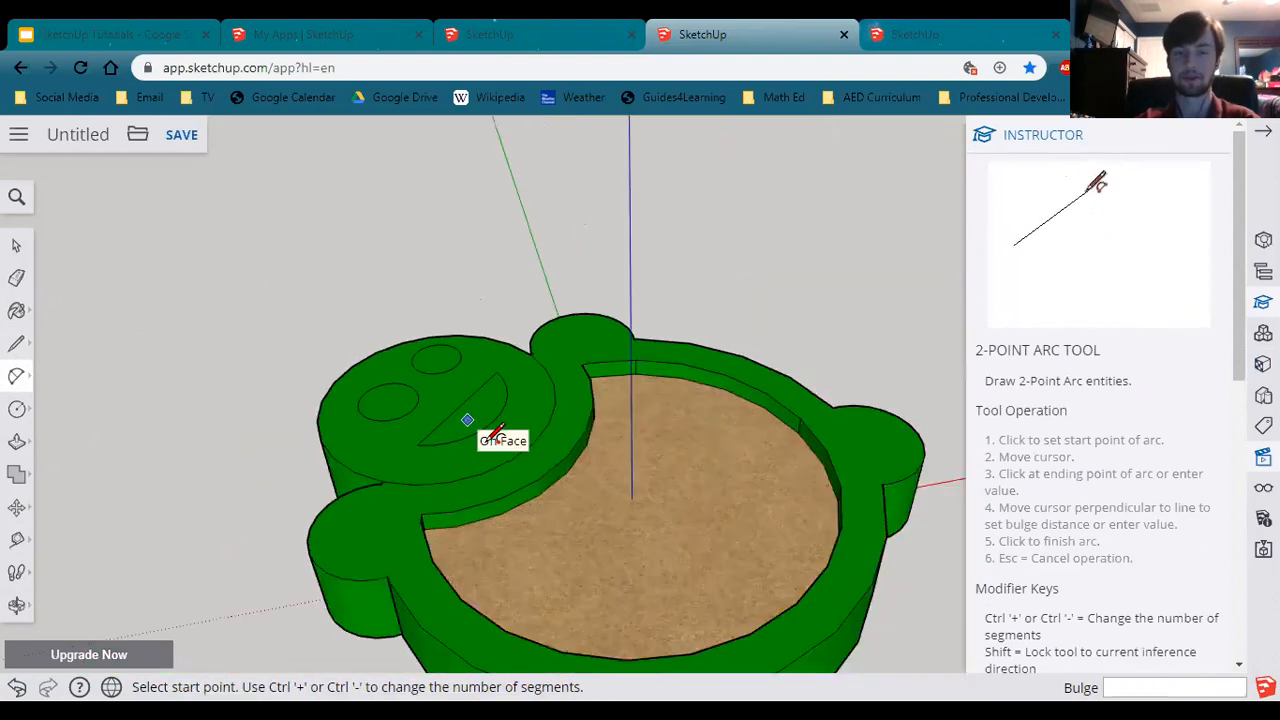
Step: Choose a dark red from the Colors materials and paint the mouth with it
click(16, 311)
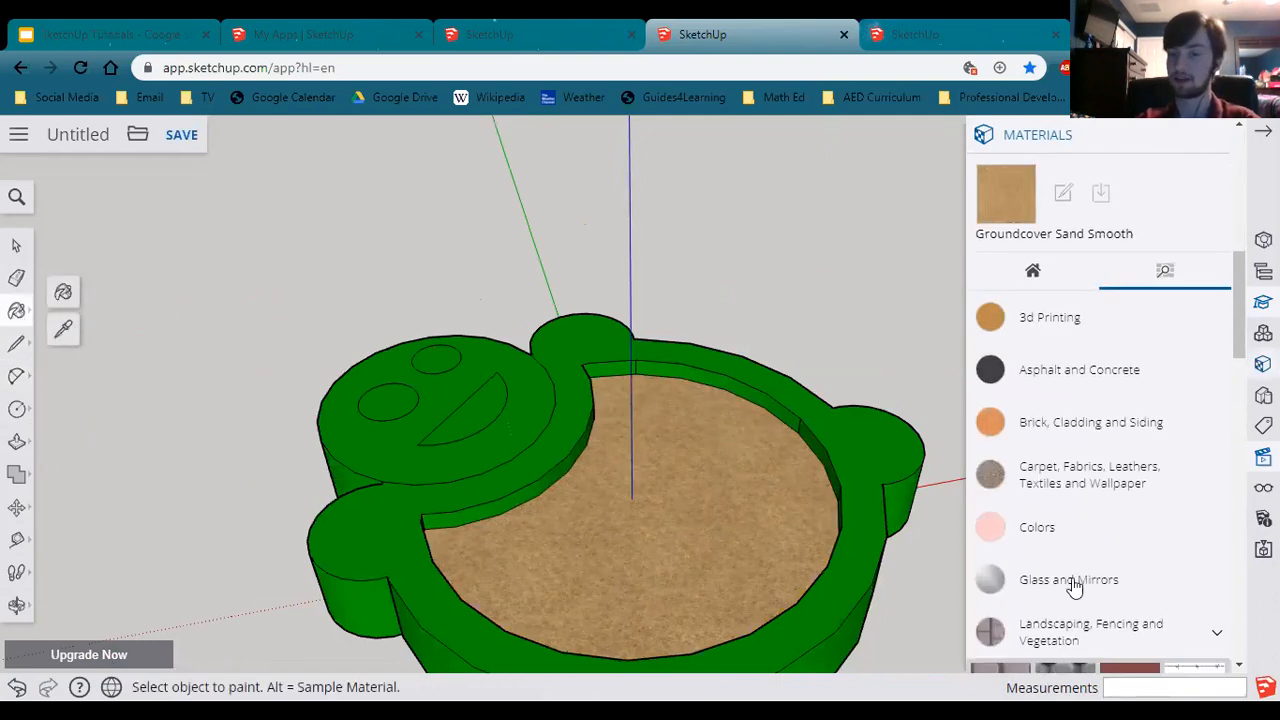
click(1046, 535)
scroll(1015, 480, down, 3)
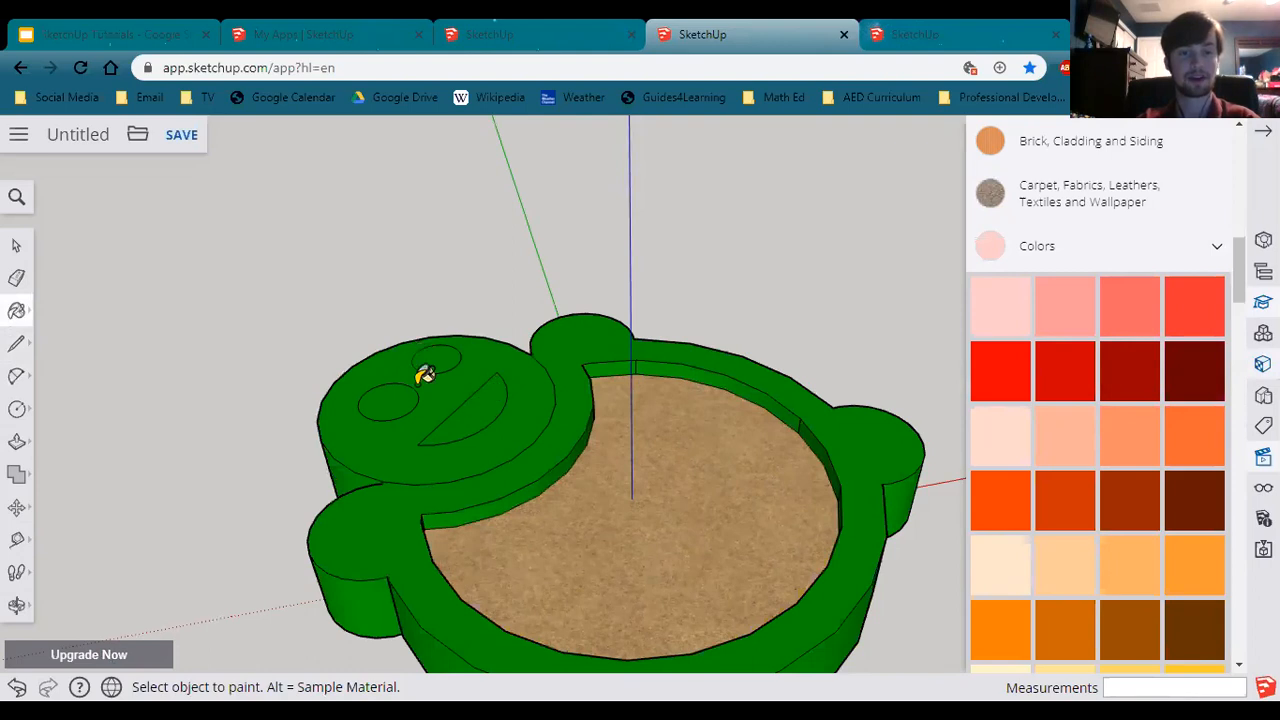
click(483, 404)
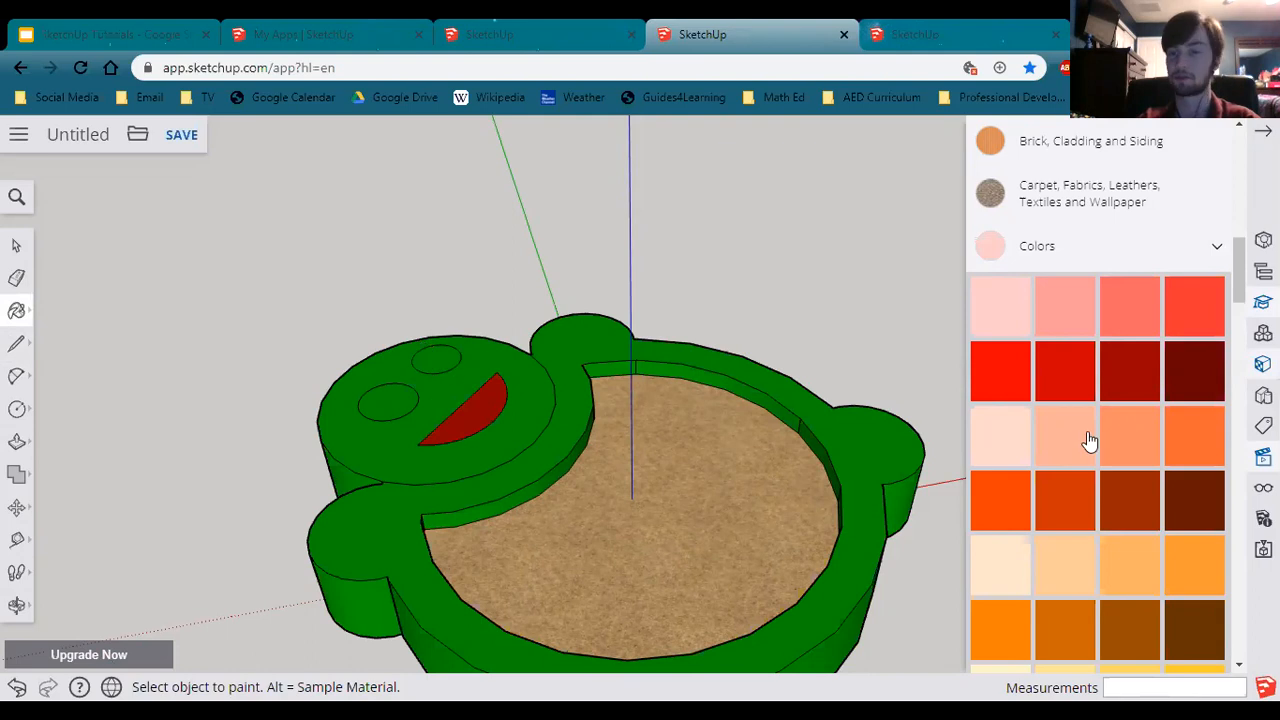
Step: Paint both eyes with the teal Color H07
scroll(1090, 440, down, 10)
click(1130, 252)
click(390, 400)
click(436, 358)
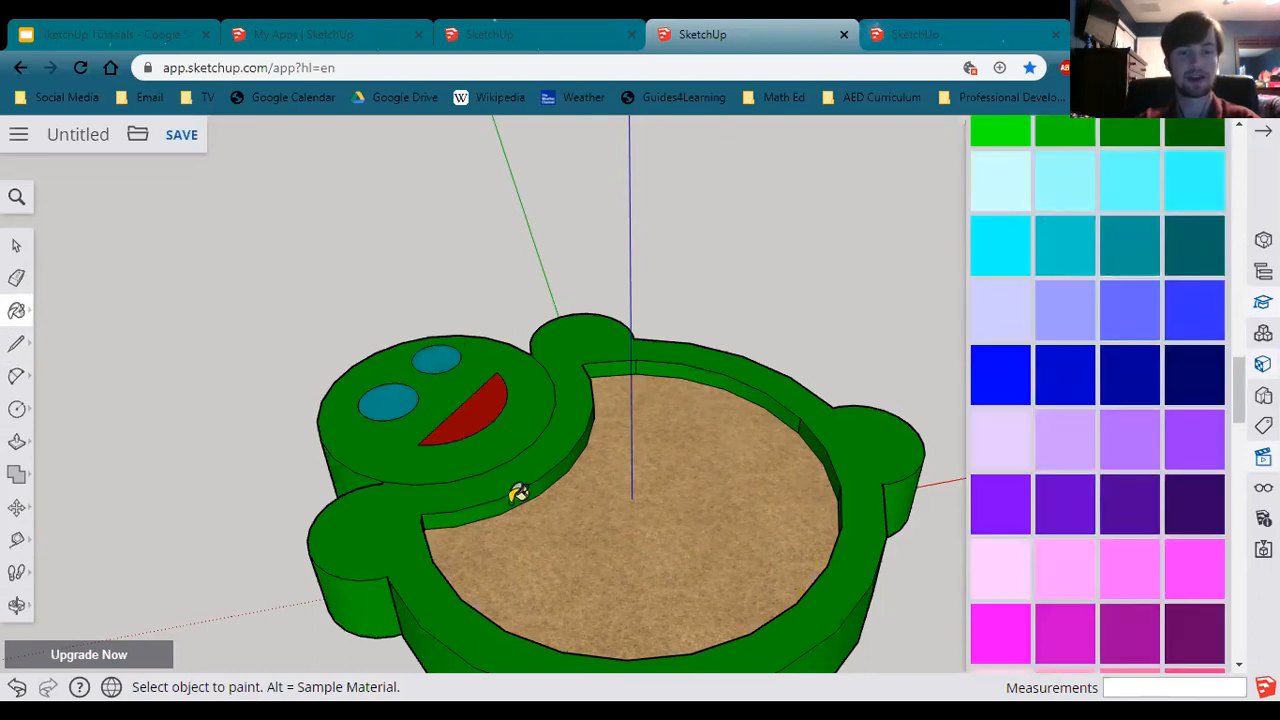
Step: Bring the whole turtle into view and close the materials browser
scroll(515, 488, down, 3)
scroll(545, 595, up, 2)
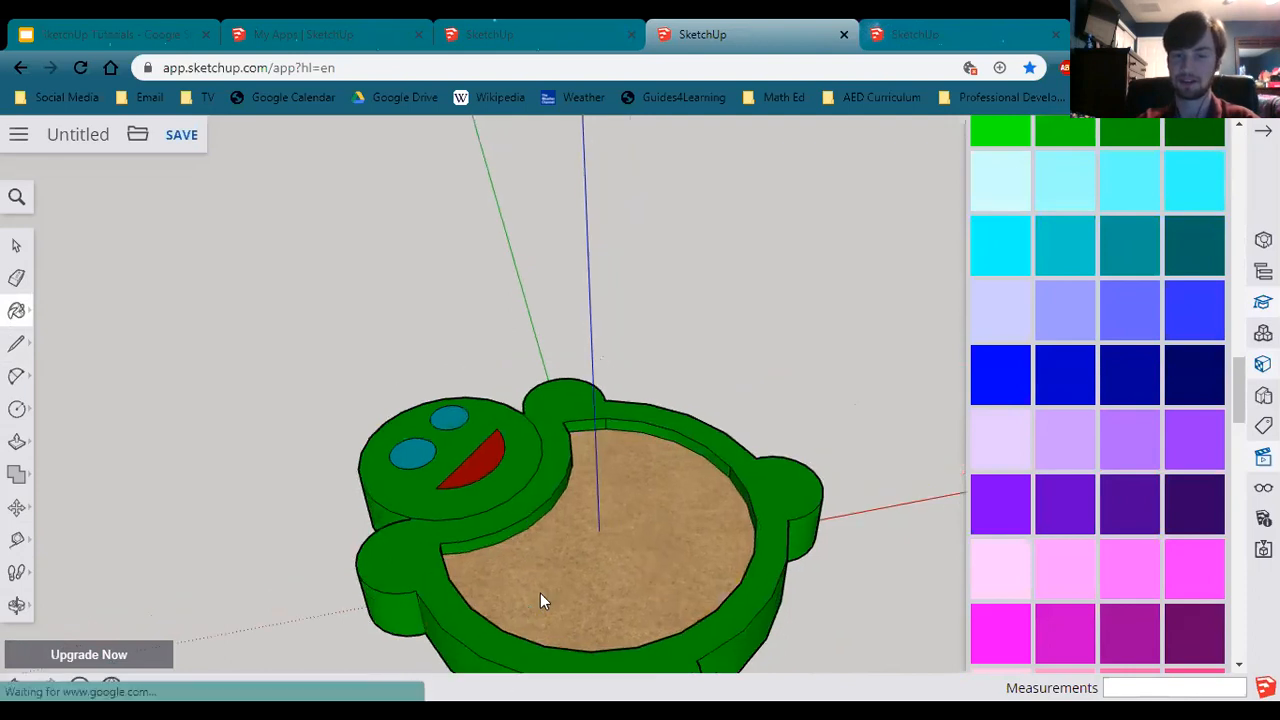
shift+middle_drag(540, 593, 568, 642)
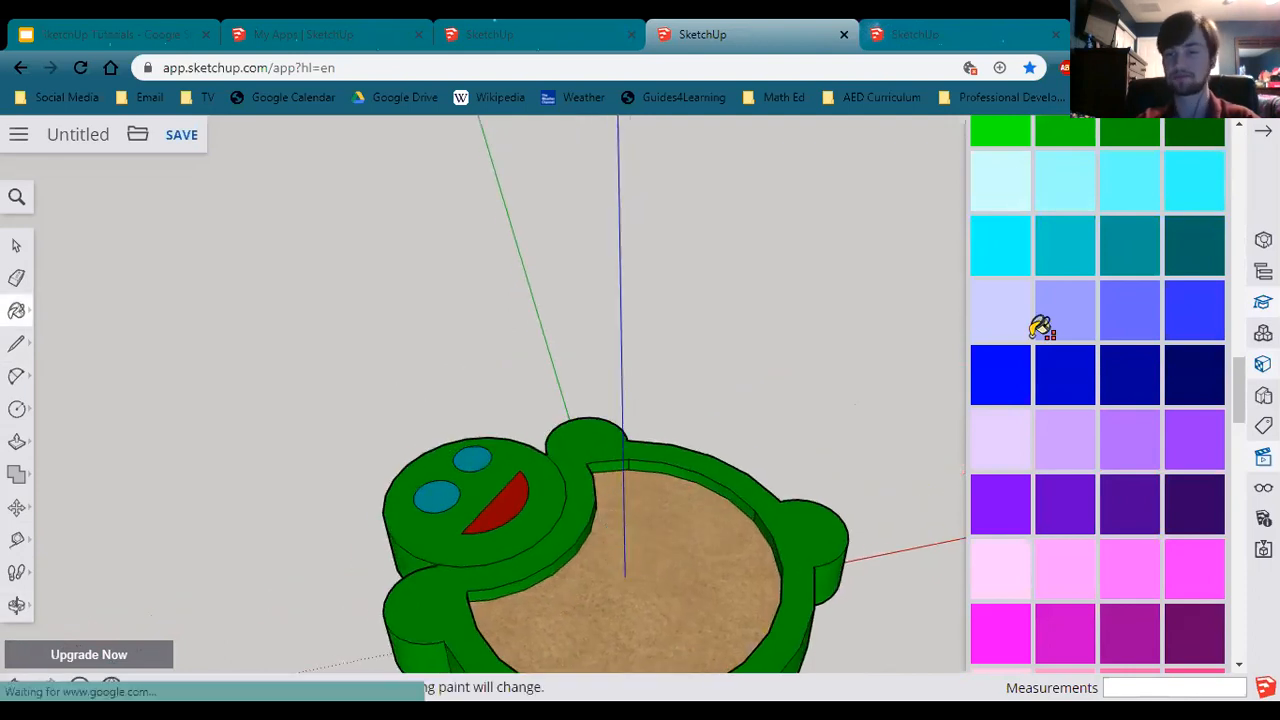
scroll(1100, 370, up, 10)
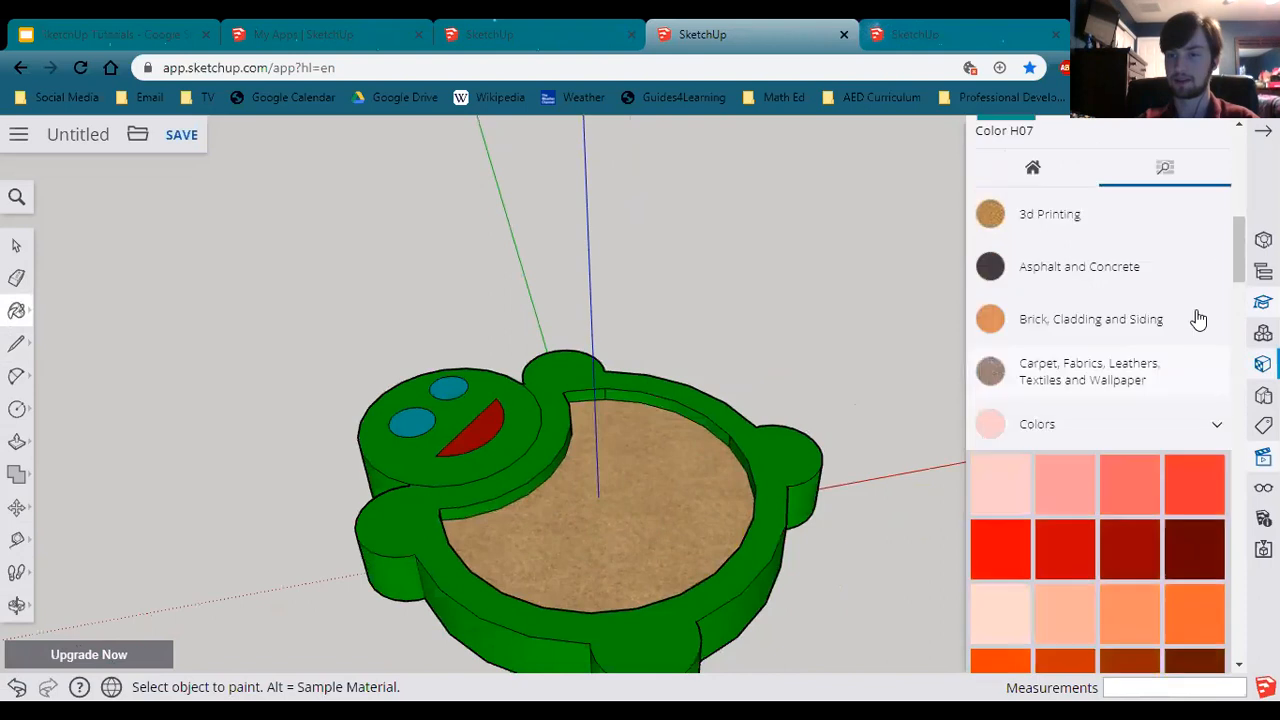
scroll(1205, 300, up, 3)
click(1210, 322)
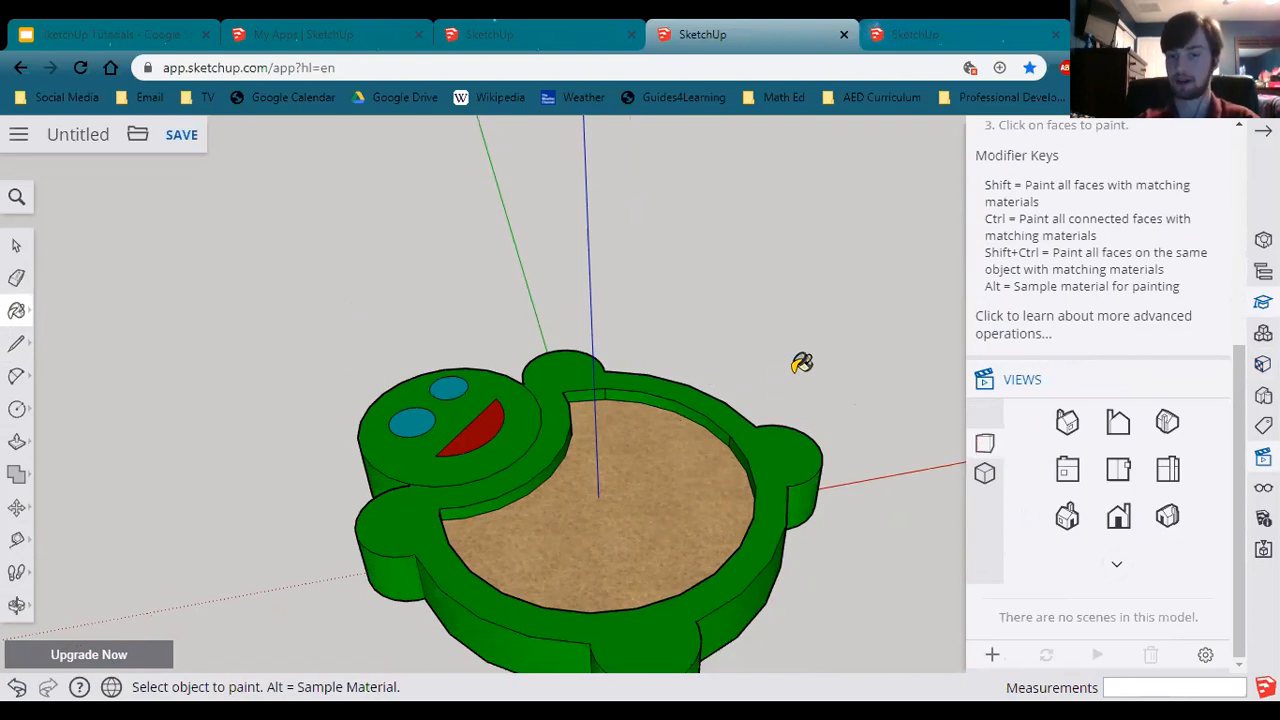
Step: Look at the toys in the finished Turtle Sandbox - Lesson 2 model, and return to the untitled model
click(915, 34)
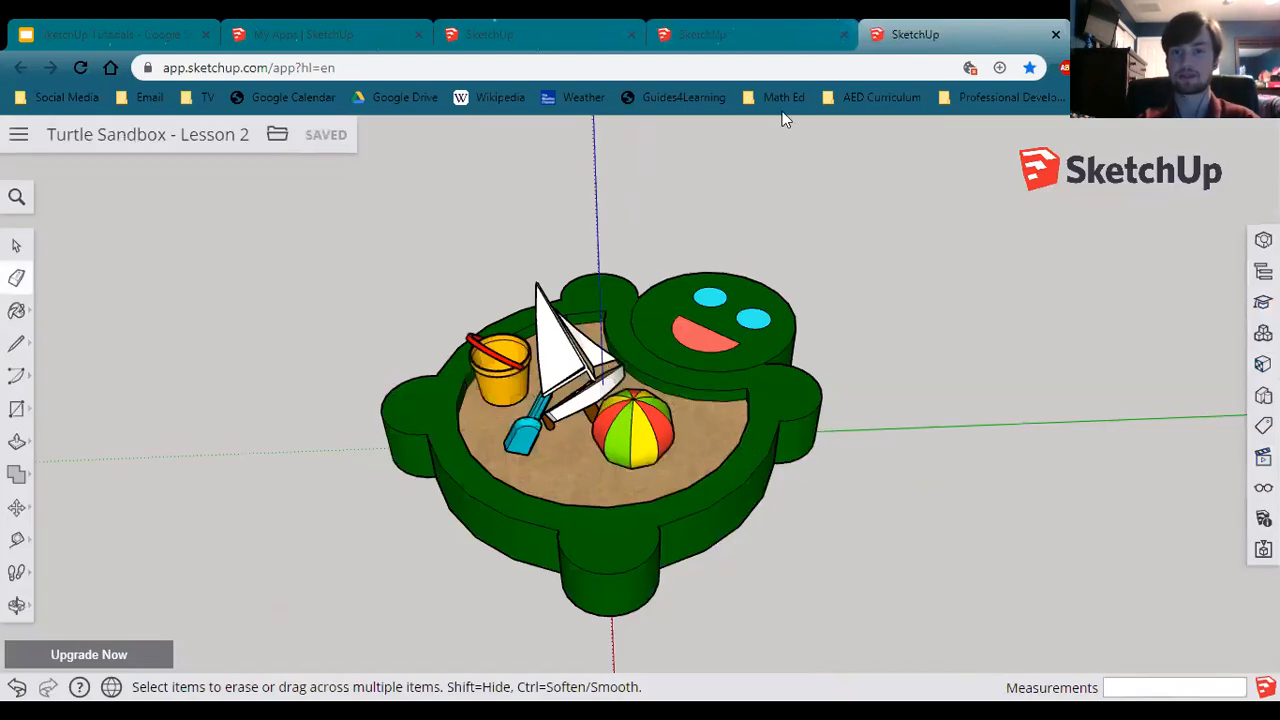
click(740, 34)
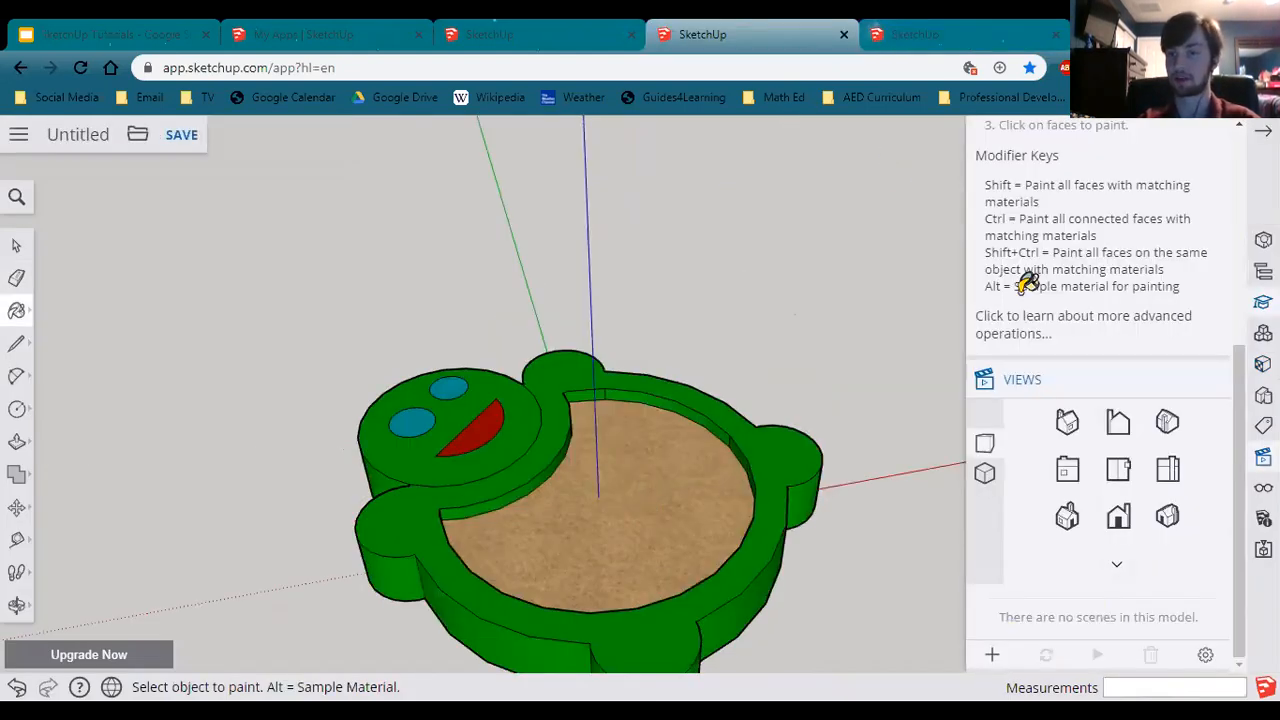
scroll(1132, 431, up, 4)
scroll(1133, 399, down, 3)
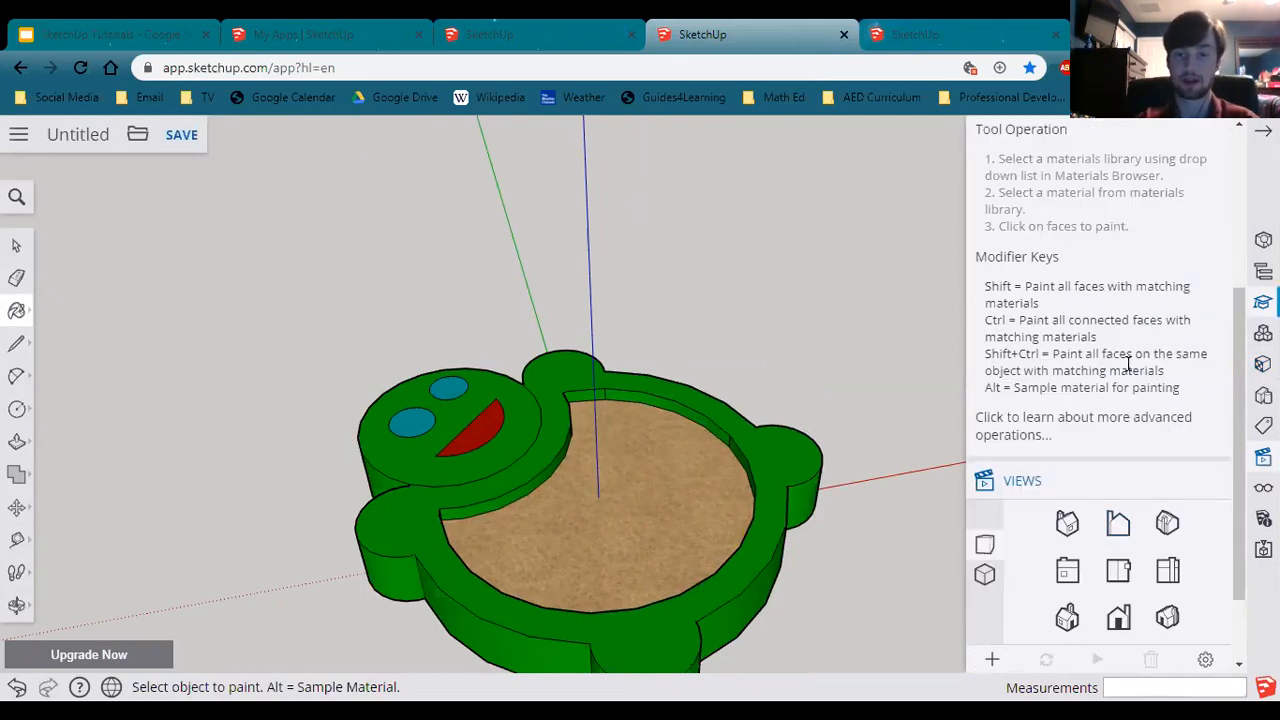
scroll(1083, 340, down, 2)
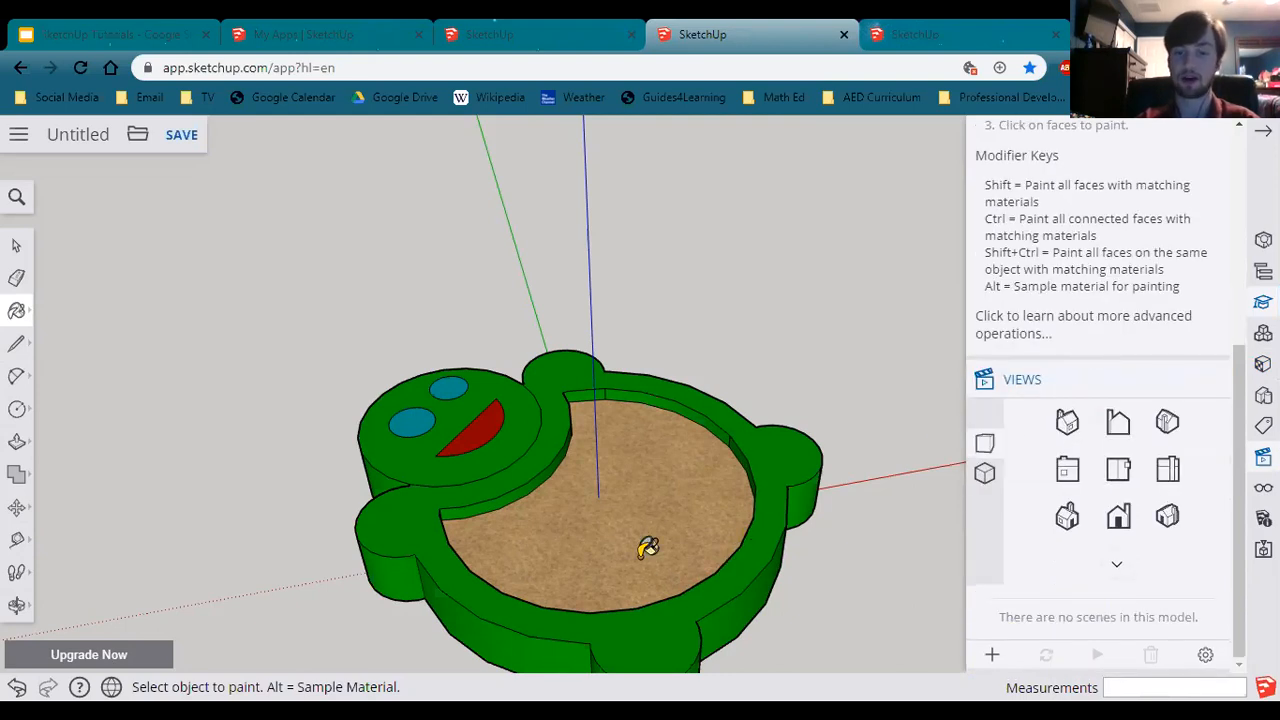
Step: Open the components browser and search 3D Warehouse for "beach ball"
shift+middle_drag(650, 534, 658, 330)
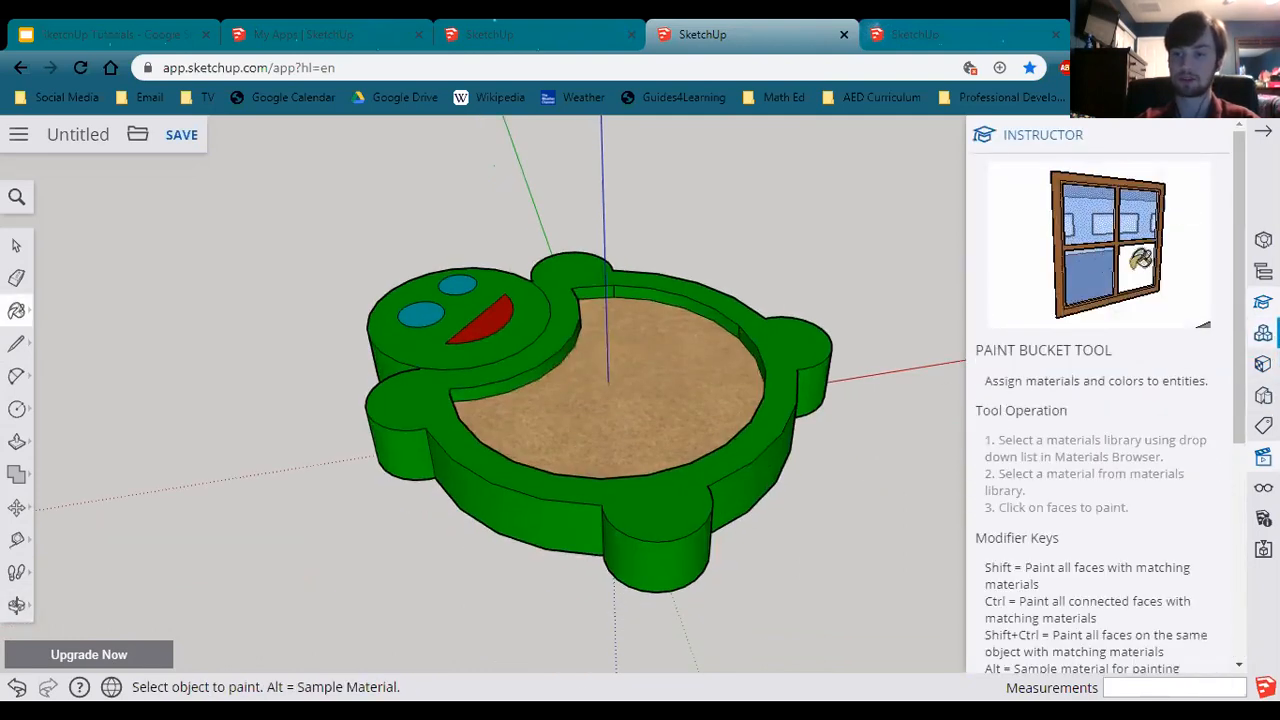
click(1264, 333)
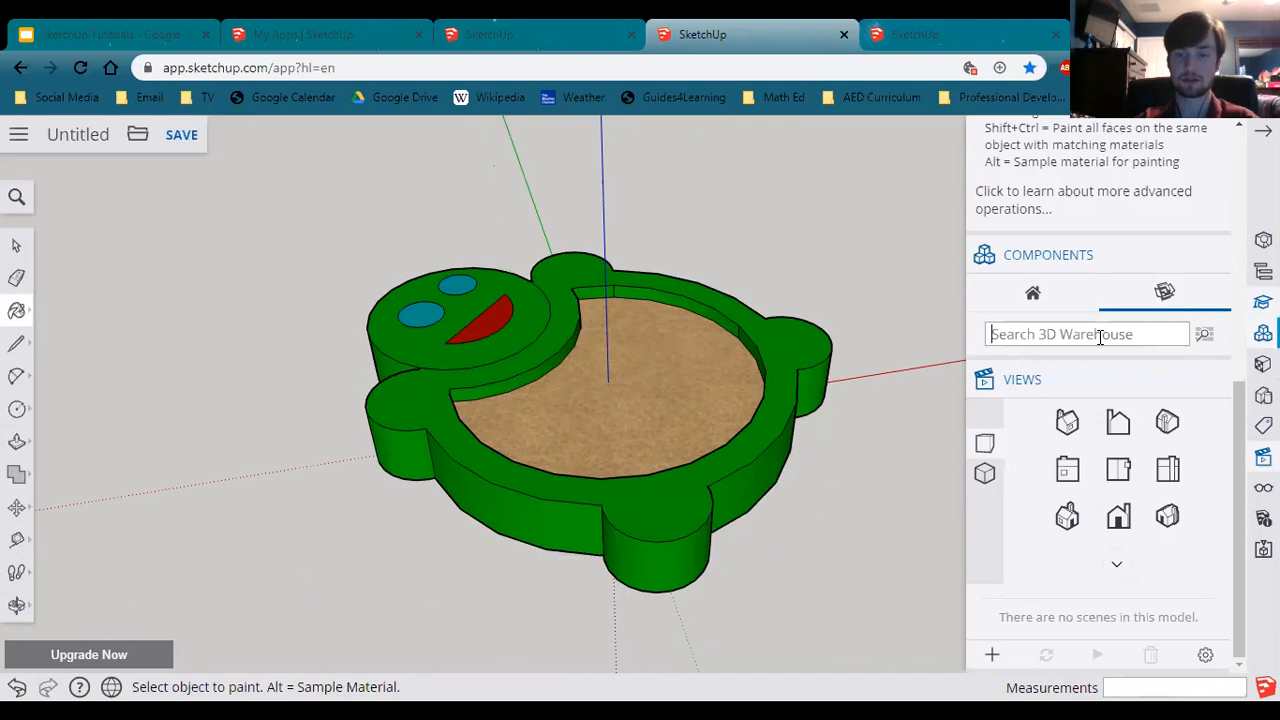
text(beach ball)
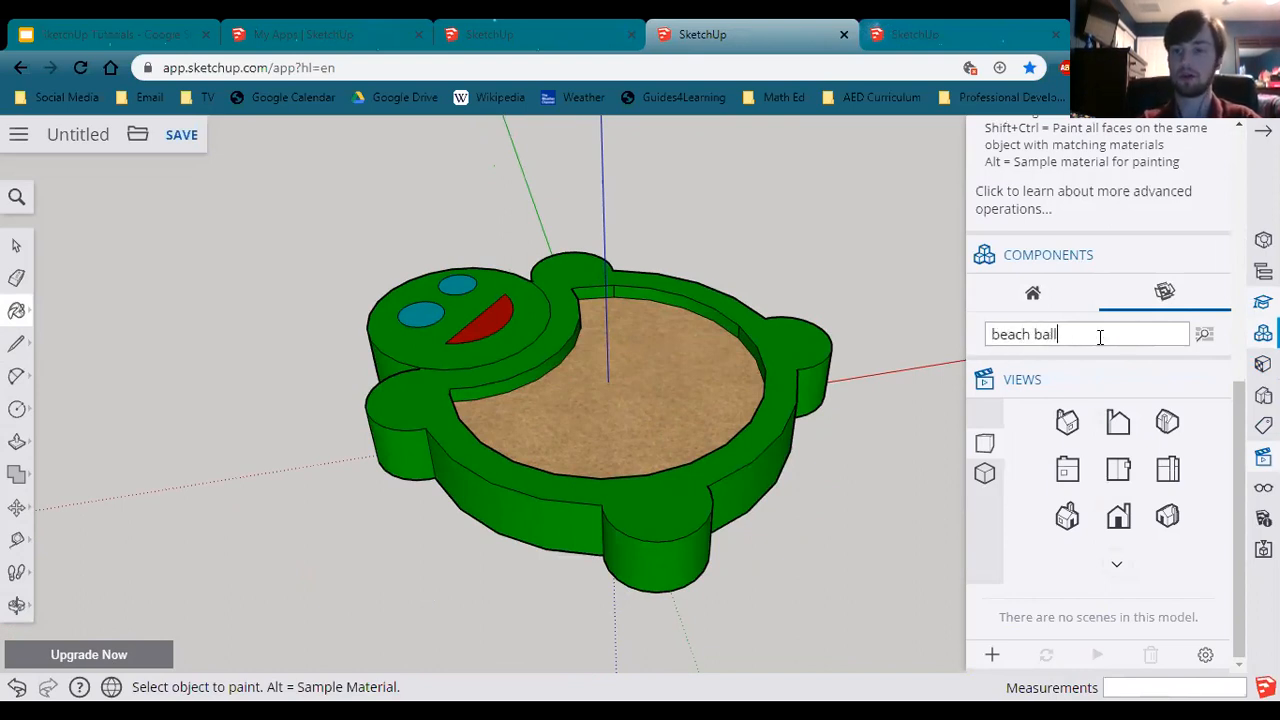
key(Return)
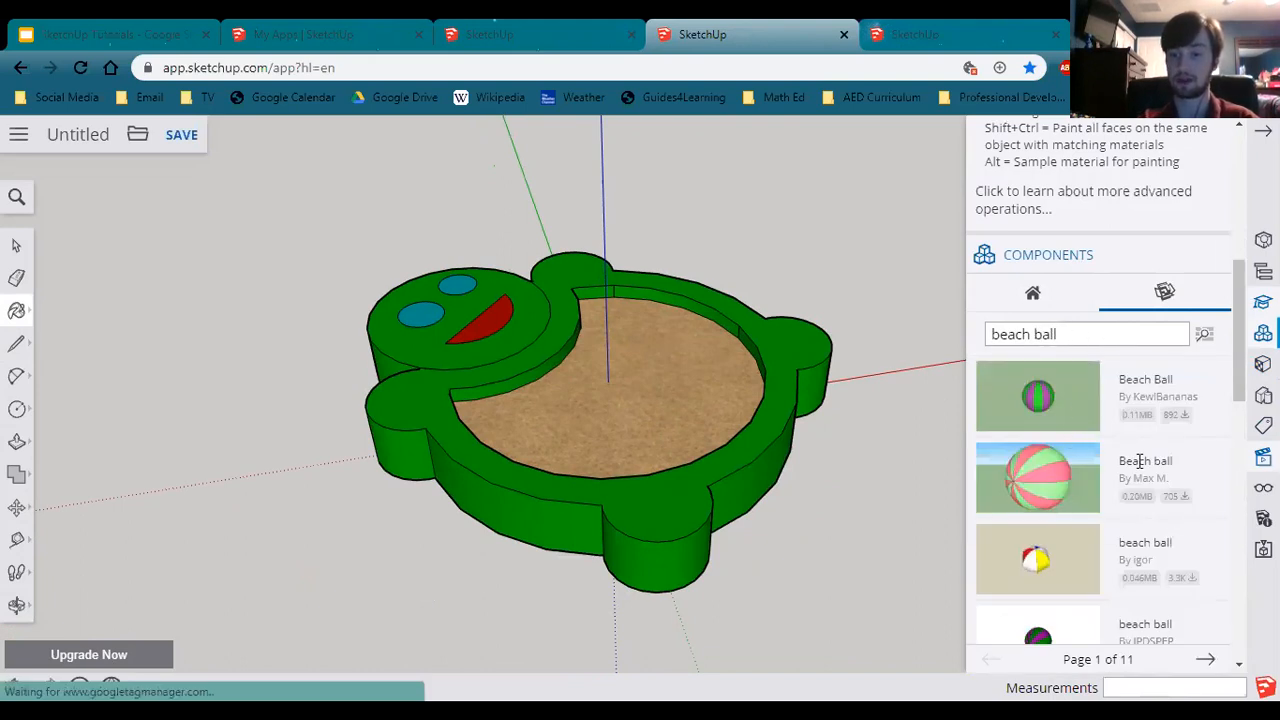
scroll(1040, 410, down, 2)
scroll(1047, 427, up, 3)
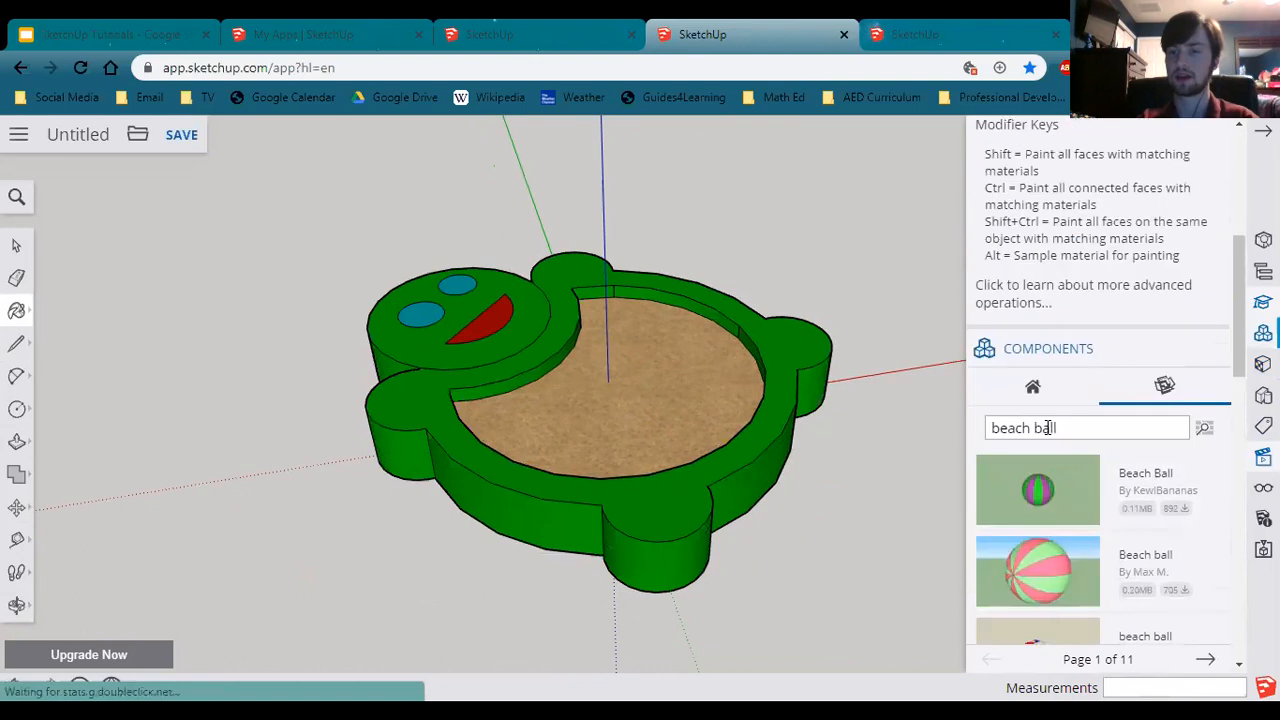
Step: Insert the purple and green Beach Ball component and place it beside the turtle sandbox
click(1048, 488)
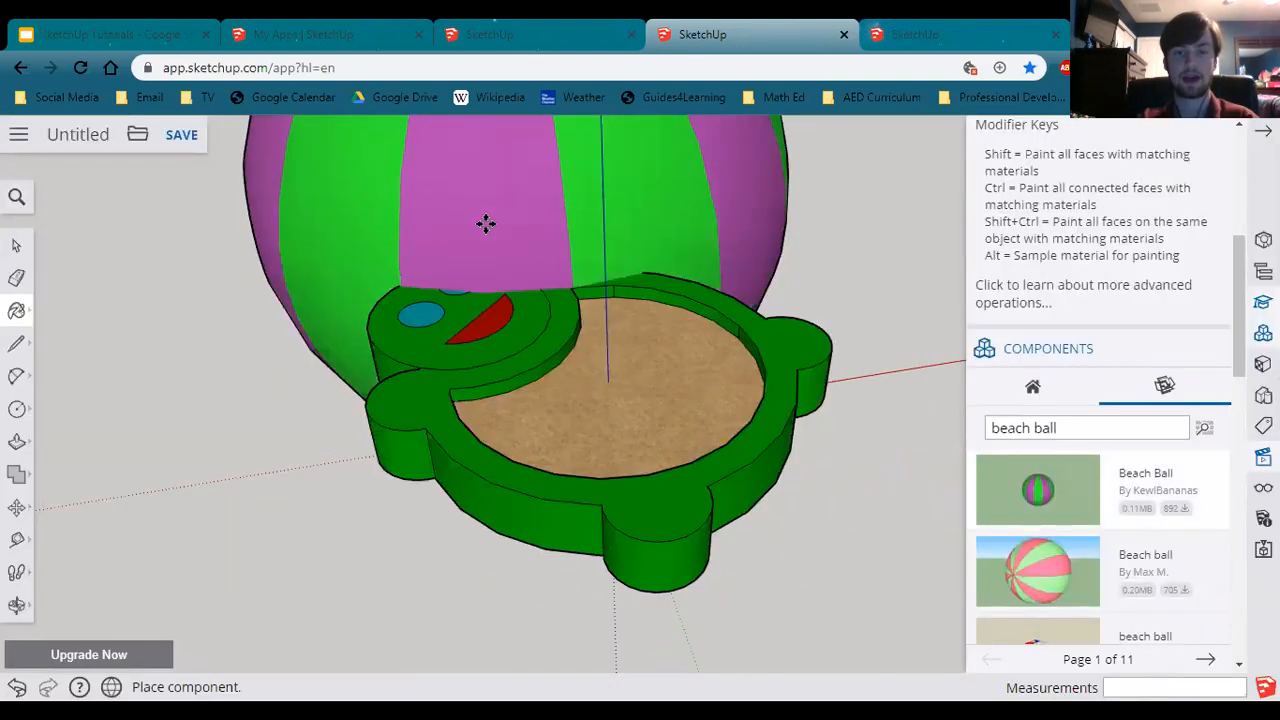
key(Escape)
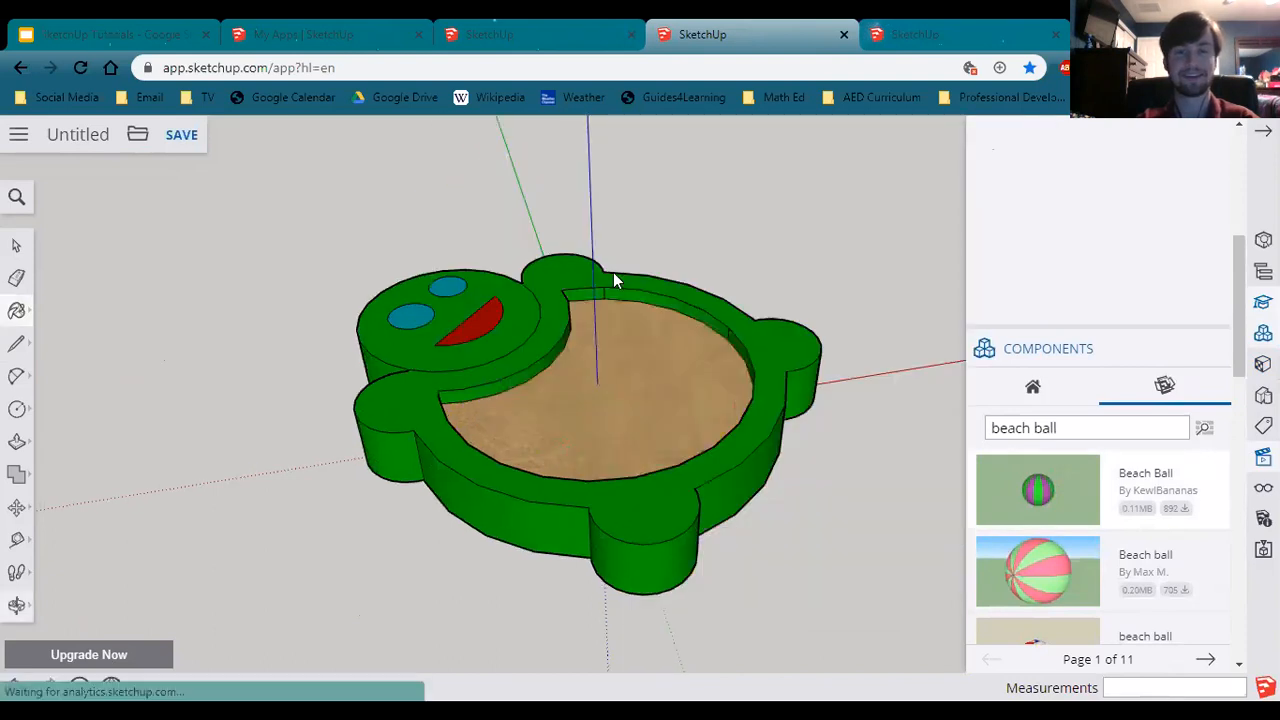
shift+middle_drag(613, 272, 551, 260)
scroll(543, 266, down, 3)
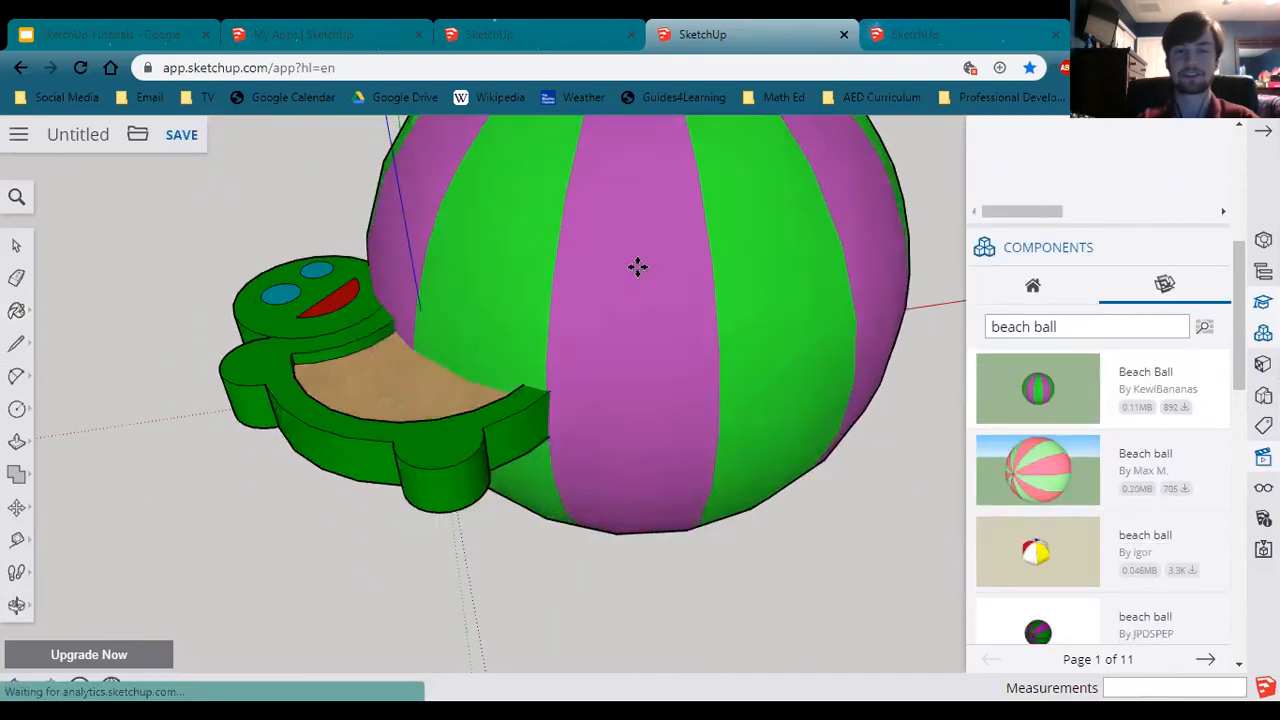
scroll(638, 266, down, 3)
middle_drag(651, 249, 555, 317)
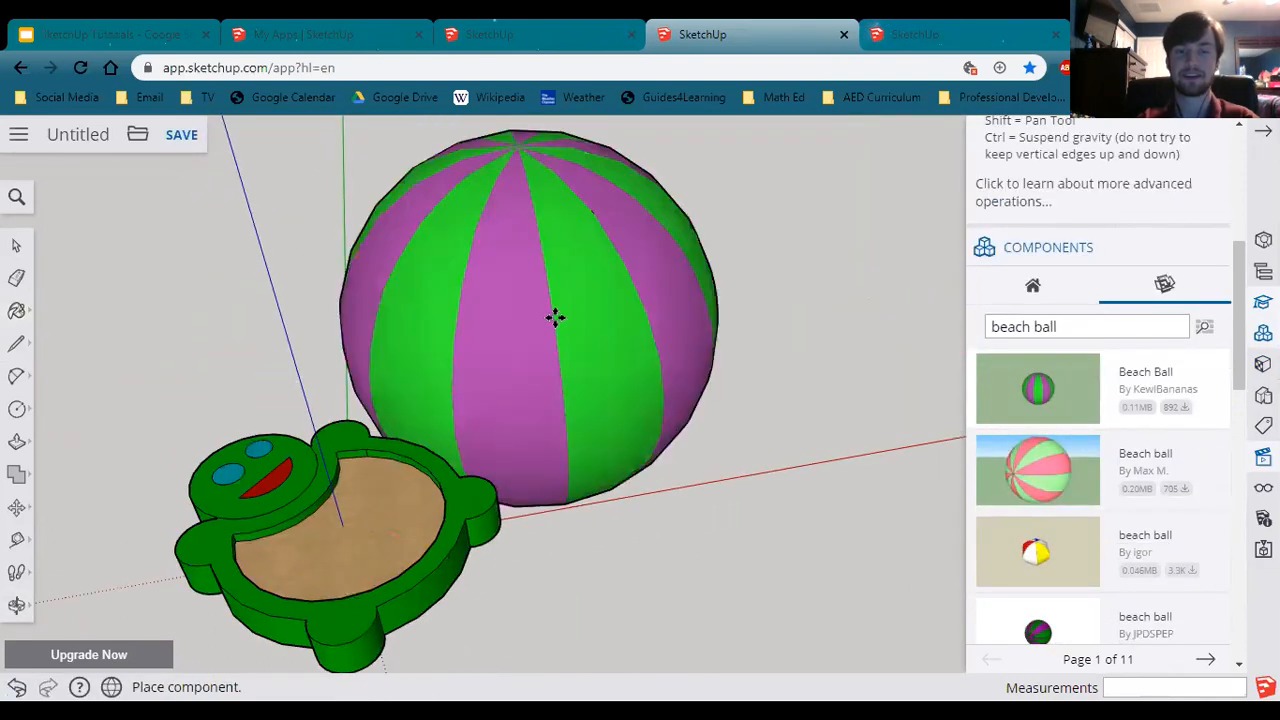
click(583, 320)
Step: Move the beach ball by the point at its underside onto the sand in the middle of the turtle sandbox
key(s)
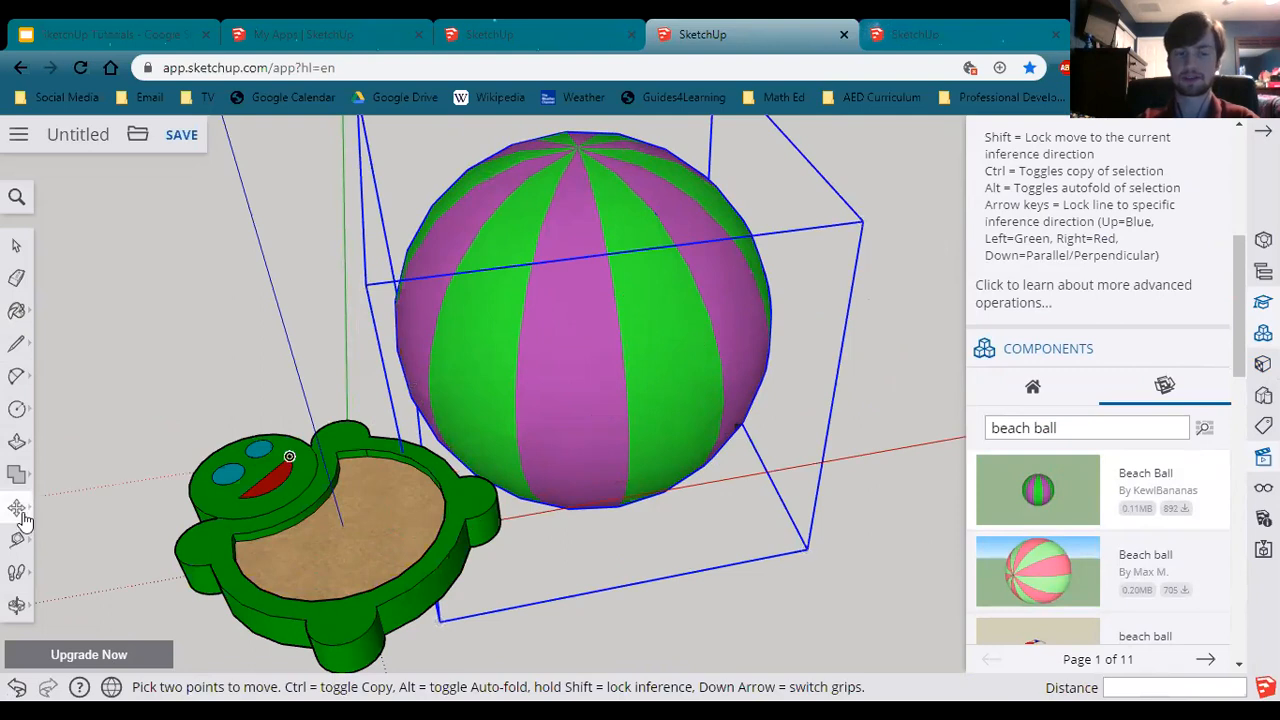
key(o)
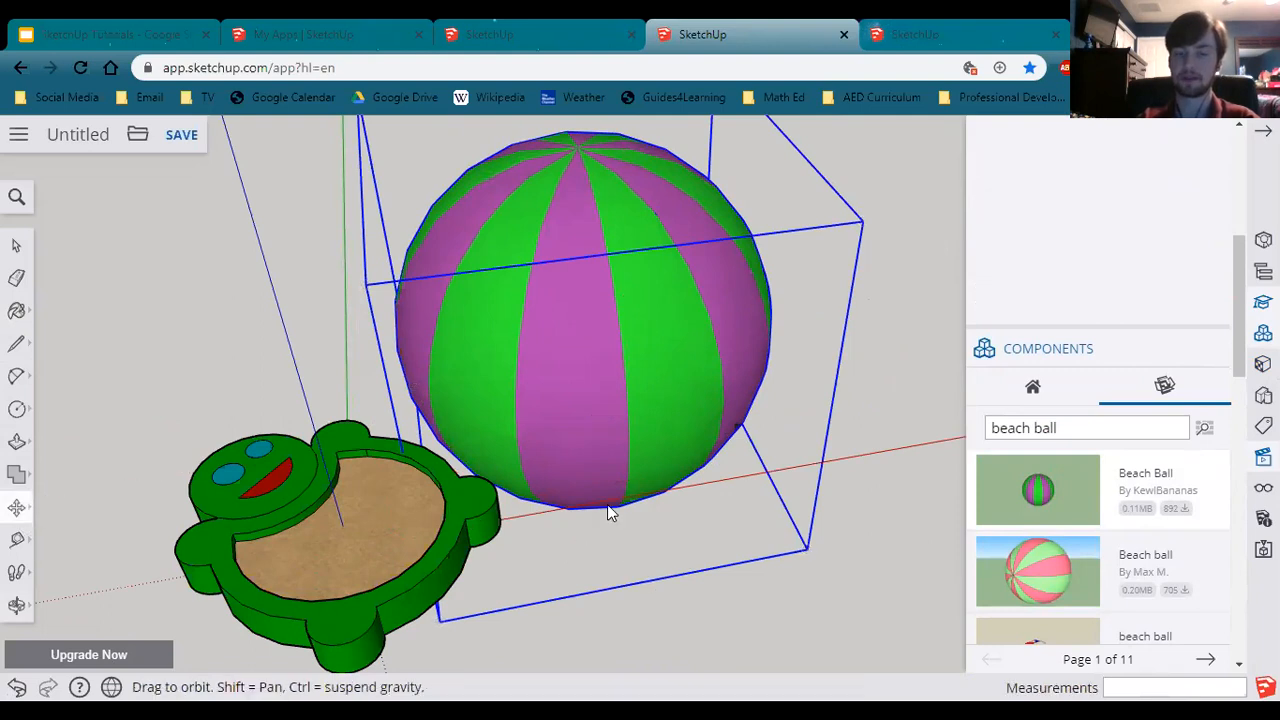
drag(608, 514, 609, 487)
middle_drag(603, 481, 591, 350)
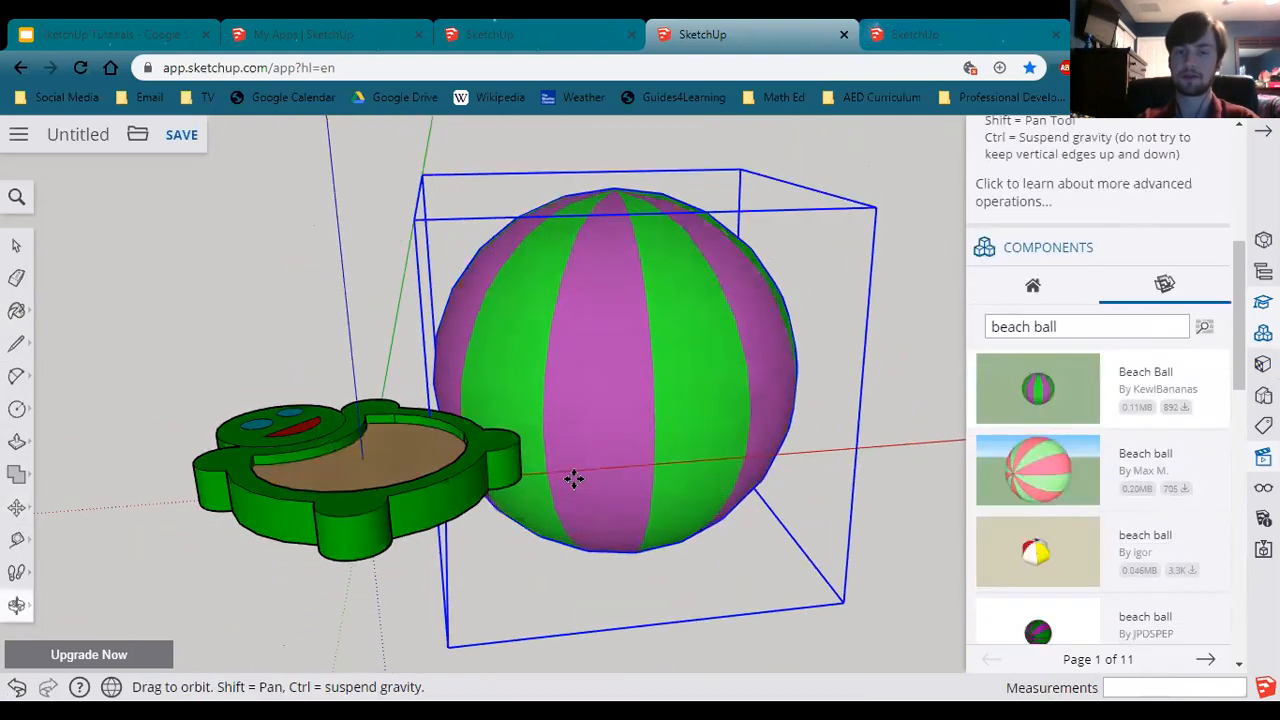
middle_drag(679, 418, 511, 627)
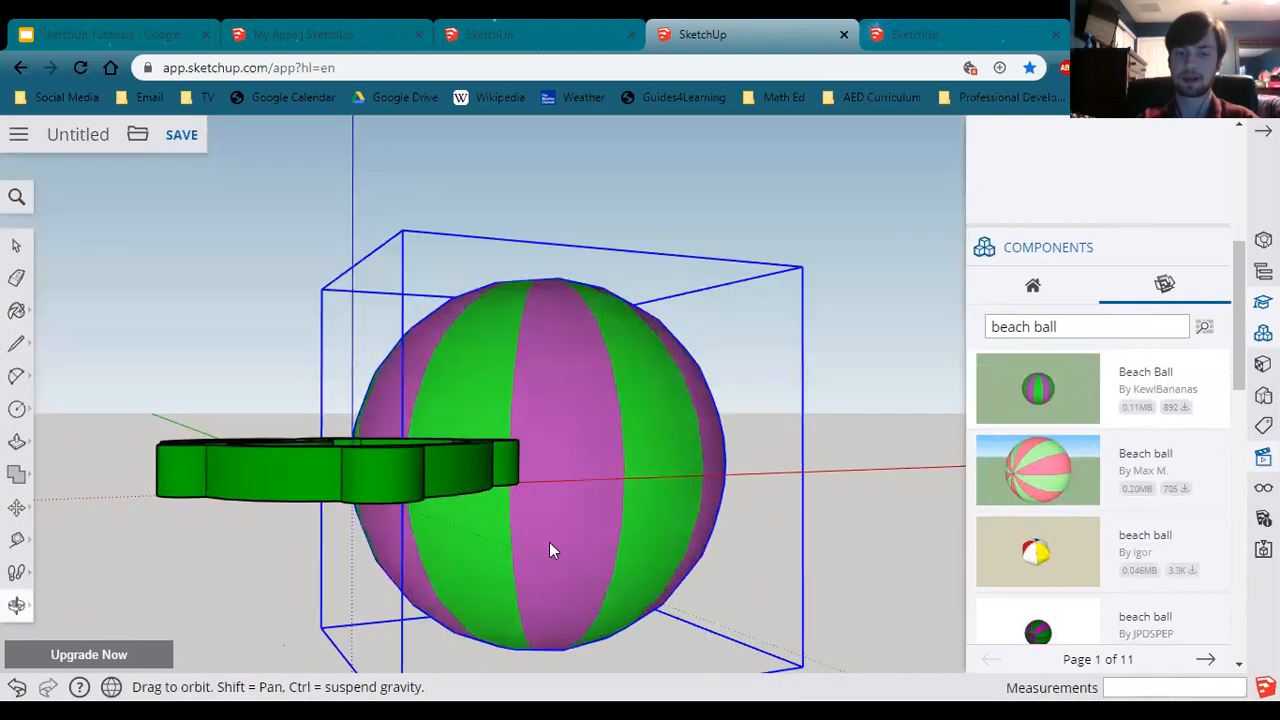
middle_drag(550, 550, 566, 410)
middle_drag(570, 471, 588, 366)
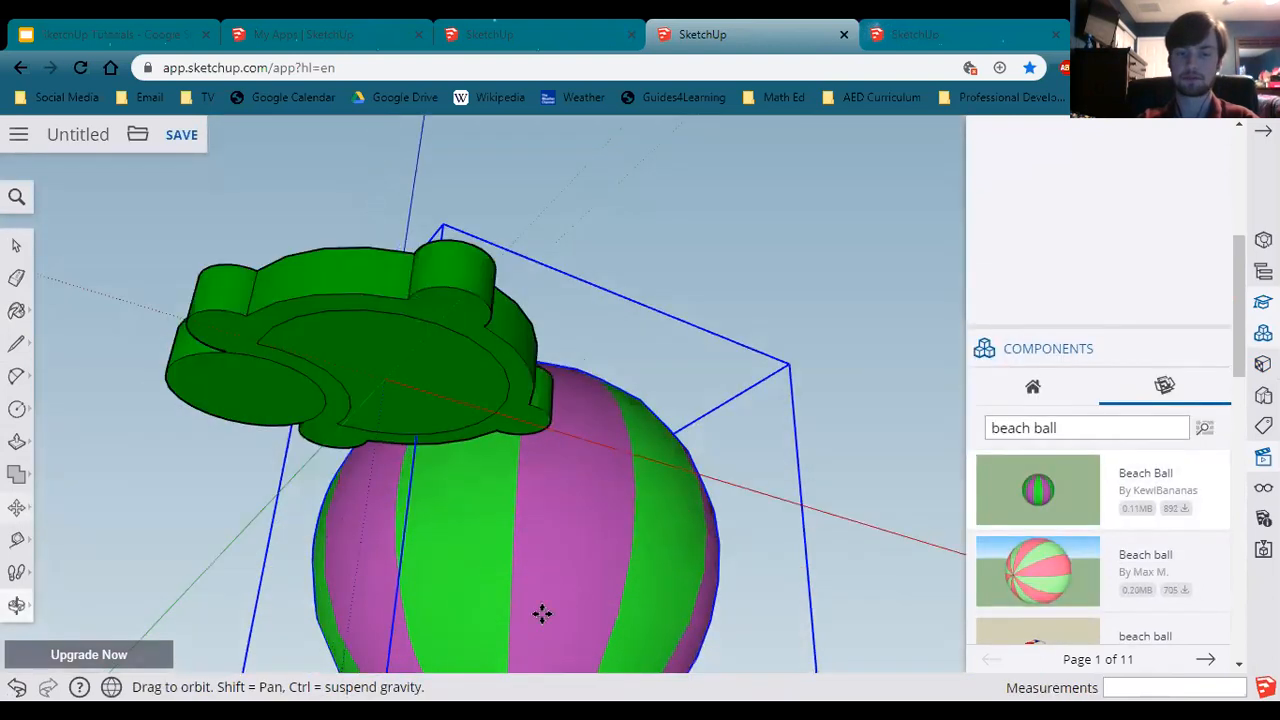
middle_drag(541, 613, 547, 613)
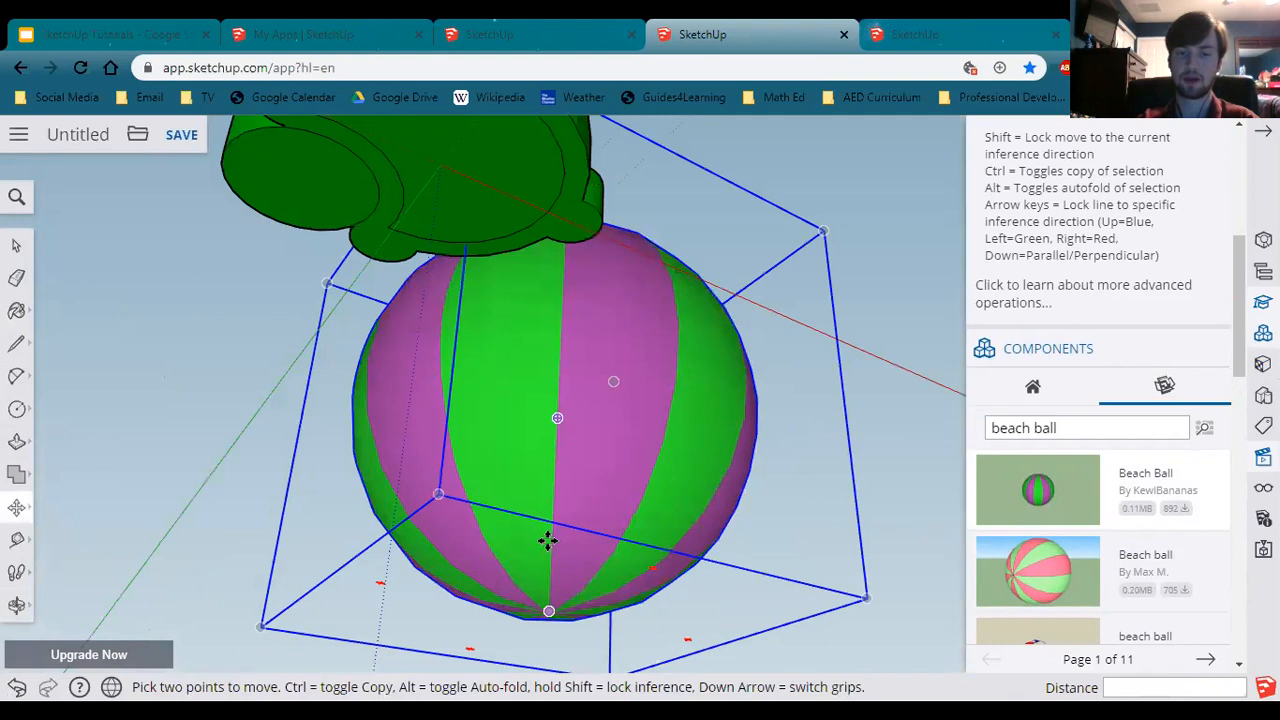
click(549, 610)
click(655, 399)
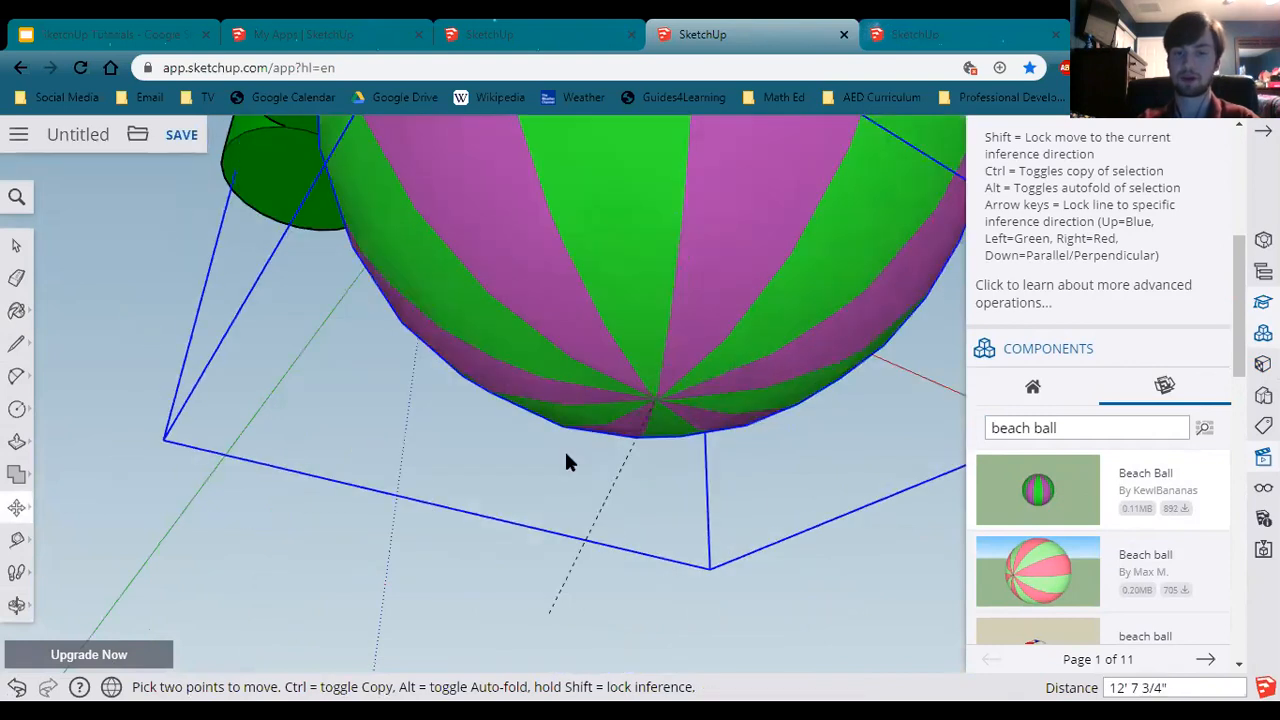
middle_drag(432, 336, 440, 580)
middle_drag(429, 295, 463, 241)
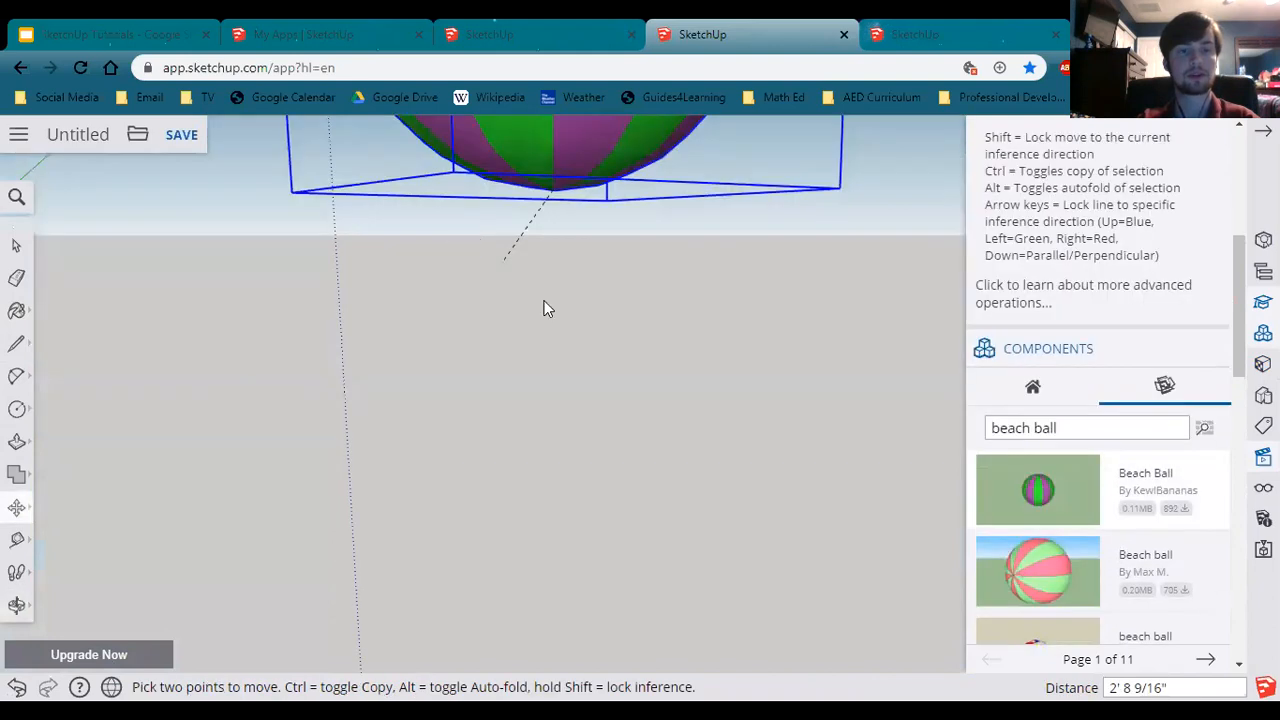
middle_drag(543, 308, 540, 297)
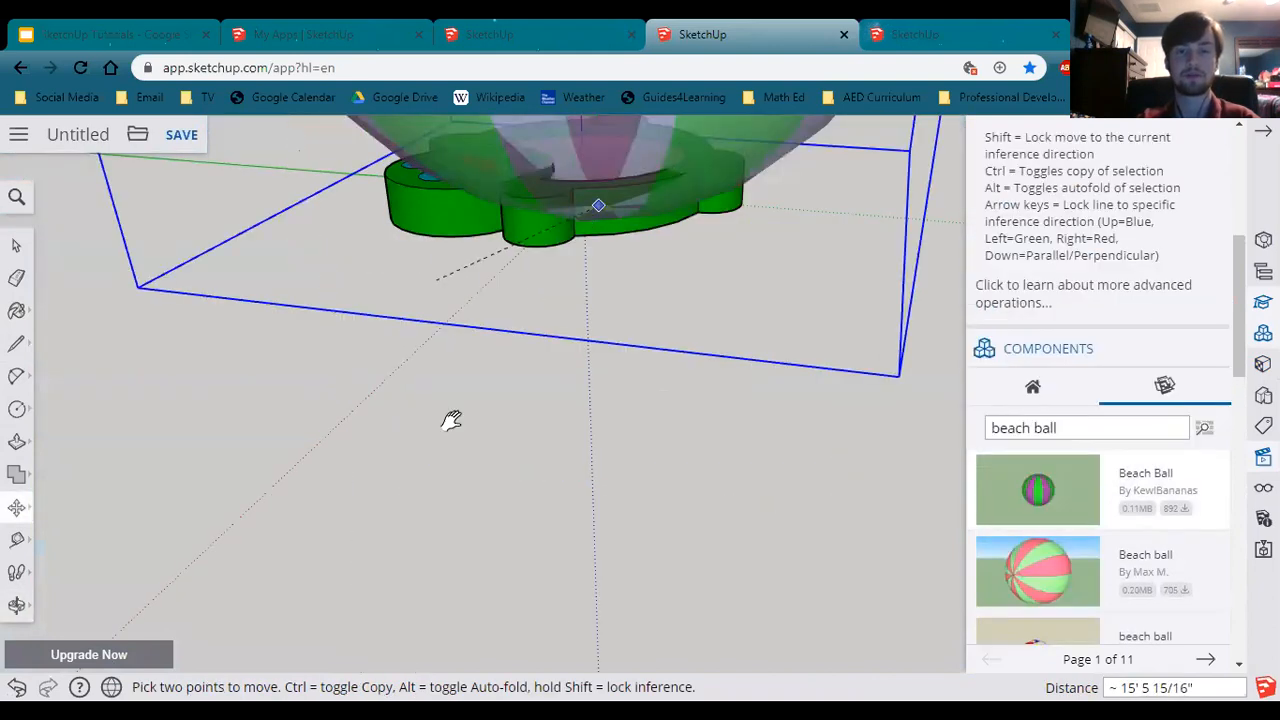
middle_drag(449, 420, 444, 356)
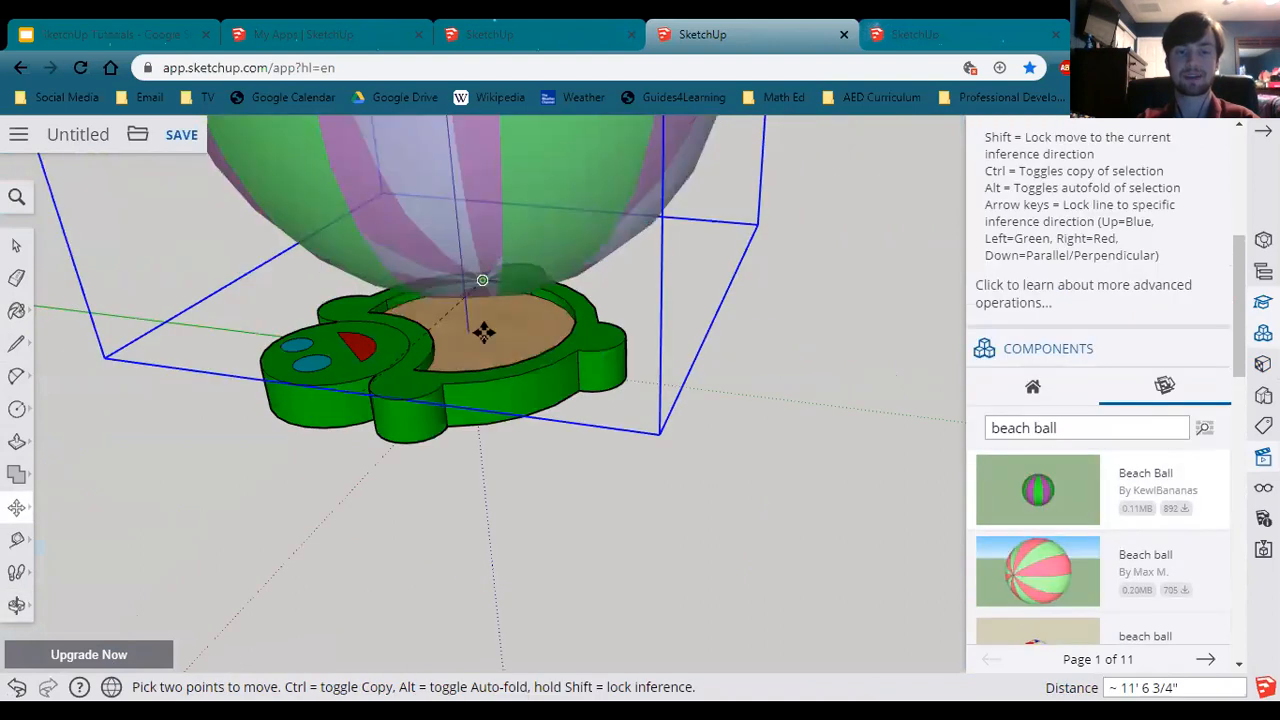
middle_drag(483, 334, 491, 305)
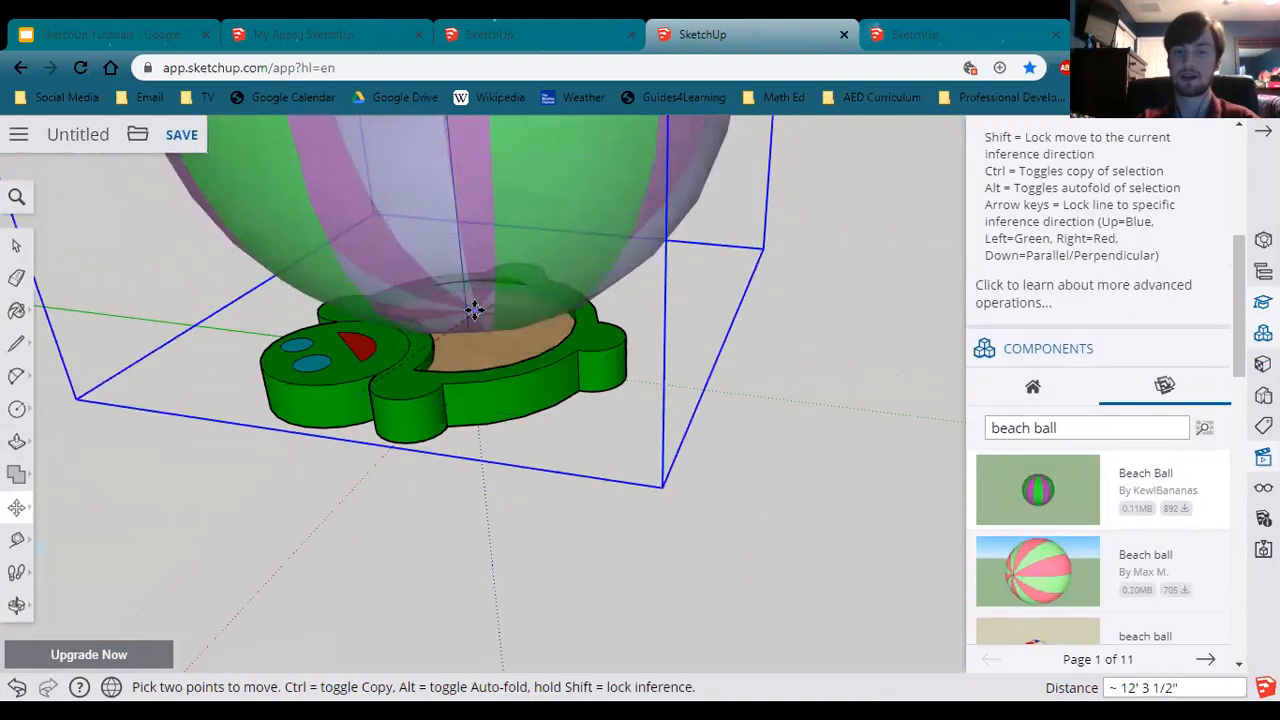
click(474, 310)
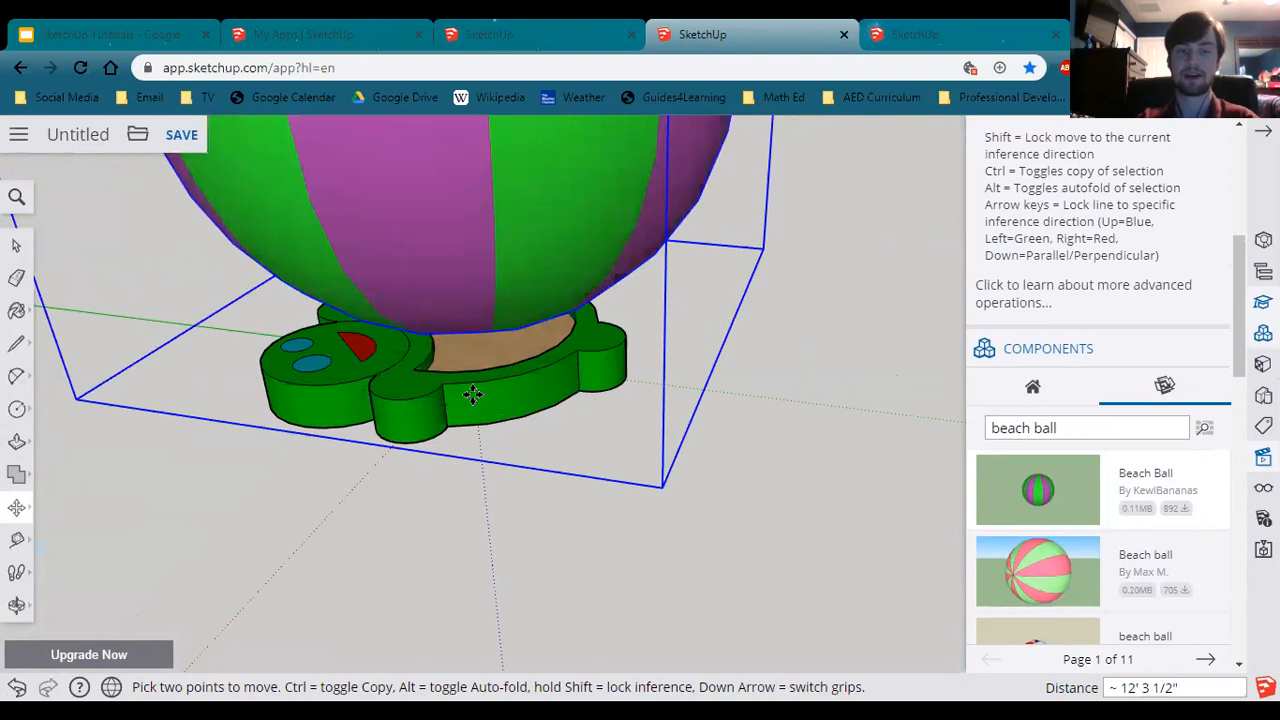
Step: Scale the beach ball down uniformly in two passes, using a scale of 0.50 for the second
middle_drag(473, 395, 558, 399)
middle_drag(425, 495, 460, 347)
middle_drag(297, 358, 22, 508)
click(22, 508)
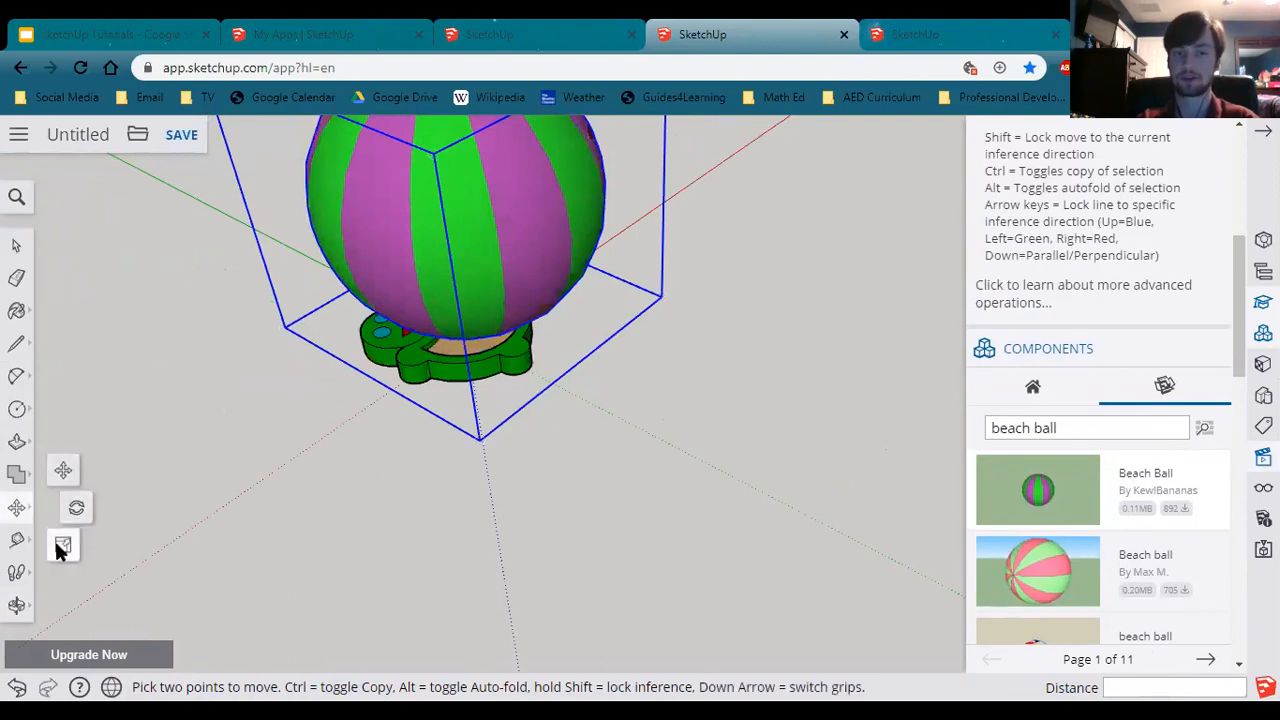
click(62, 545)
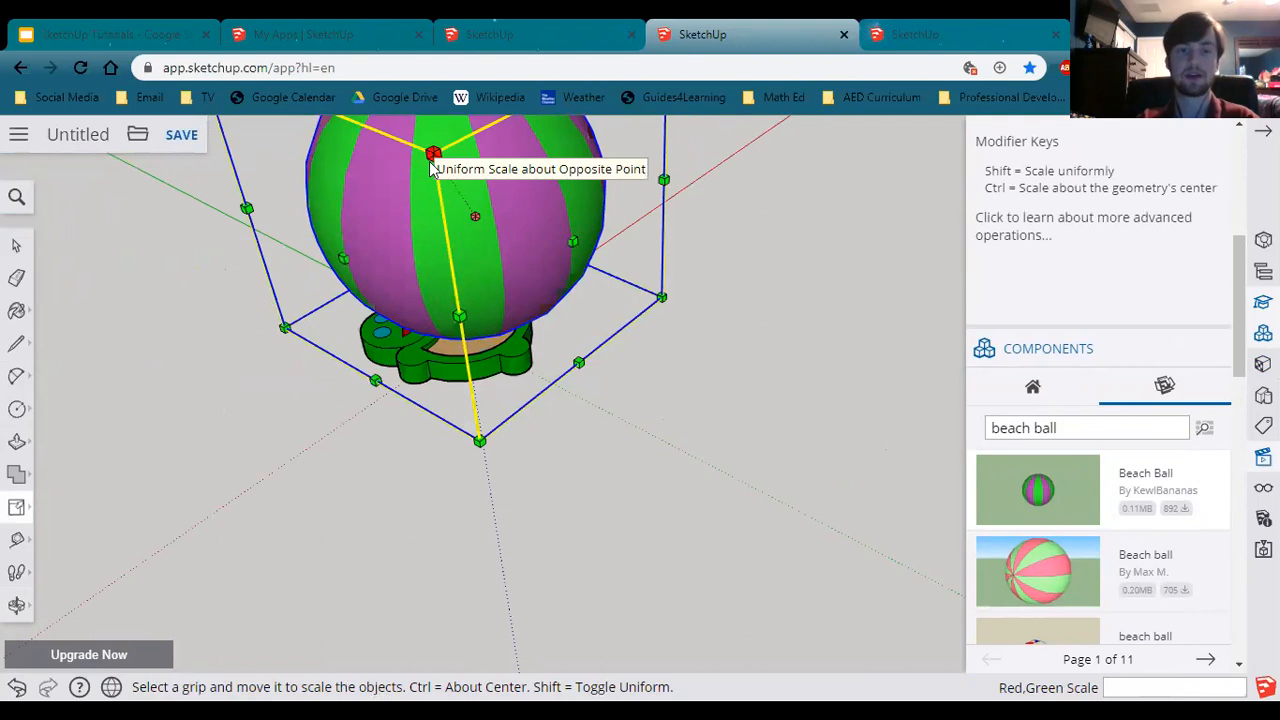
click(432, 156)
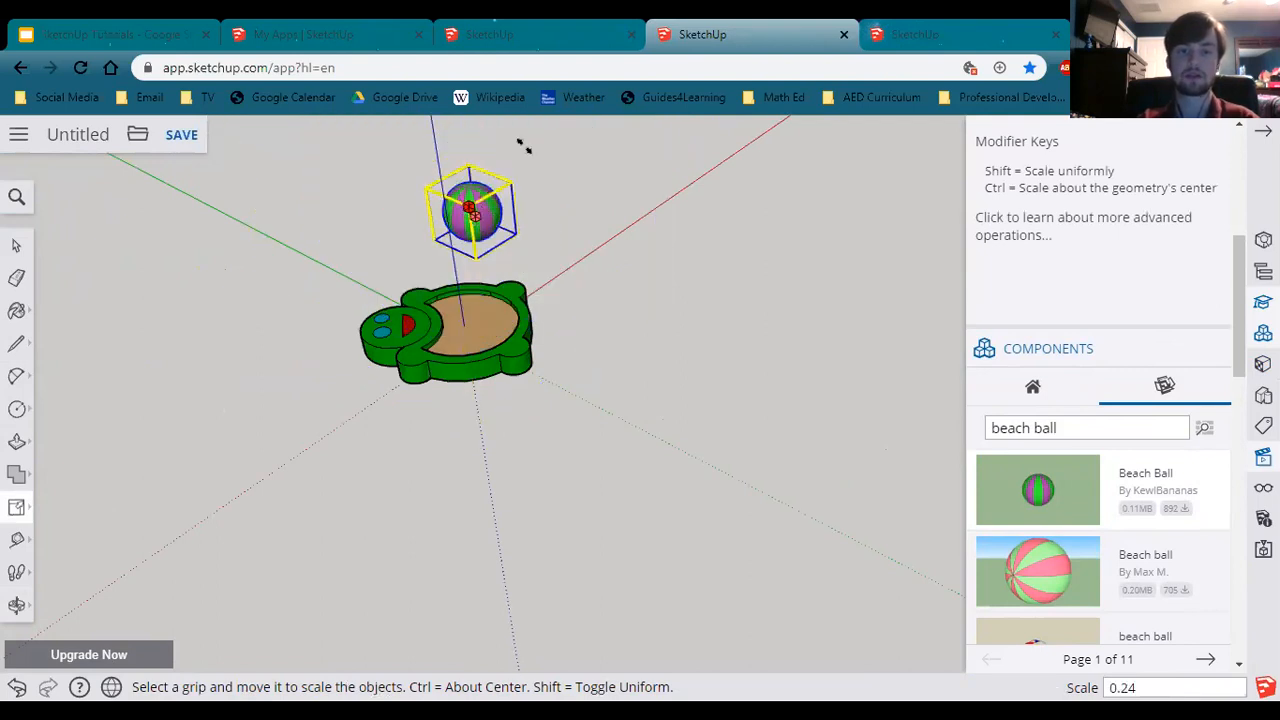
click(482, 229)
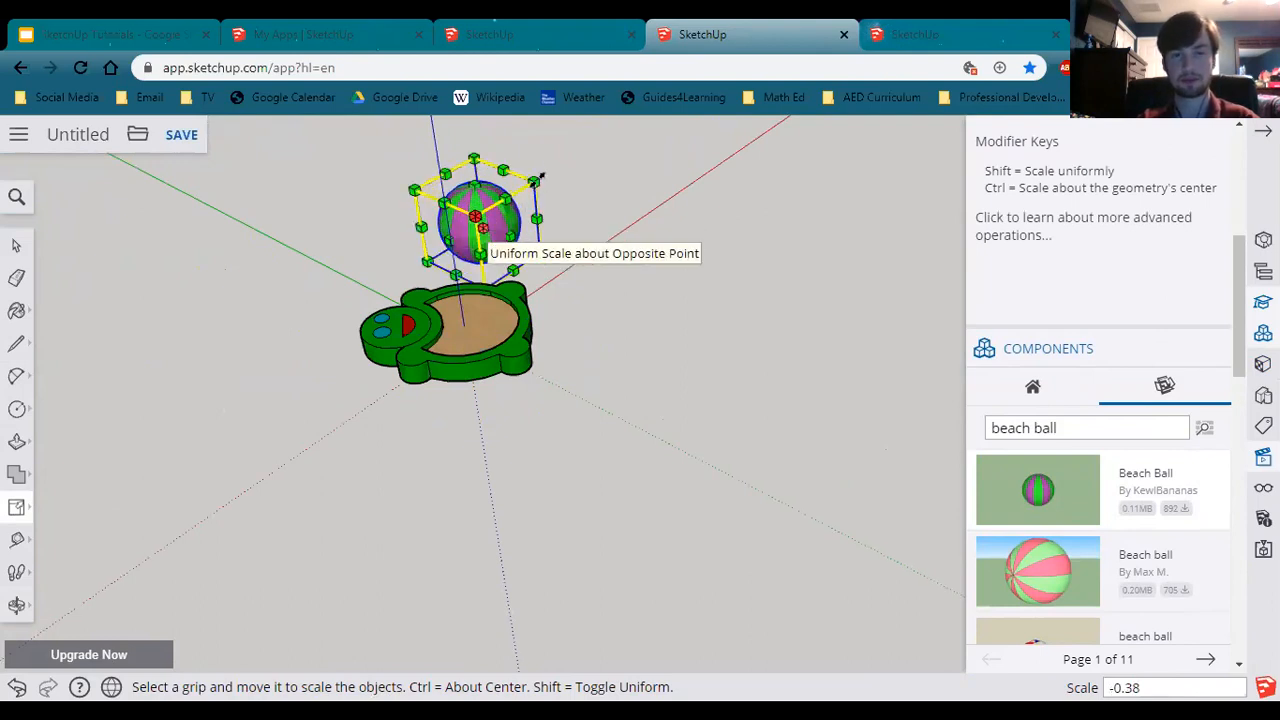
click(502, 211)
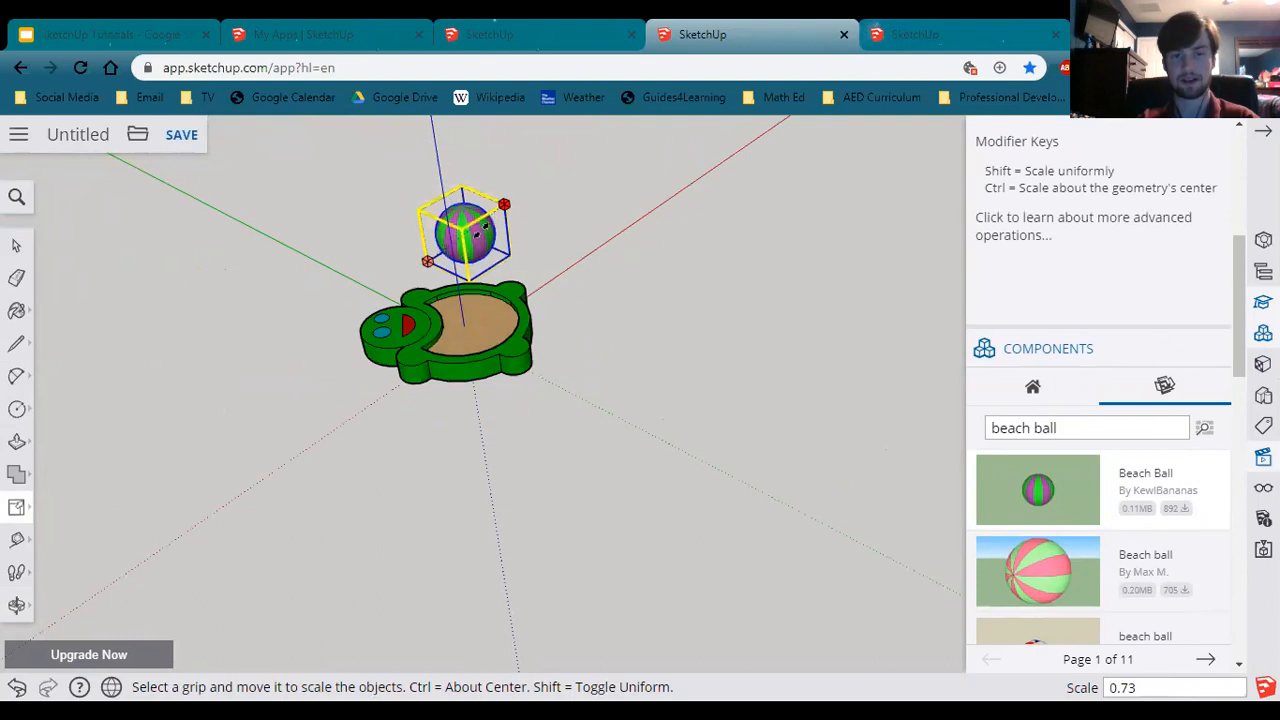
click(487, 242)
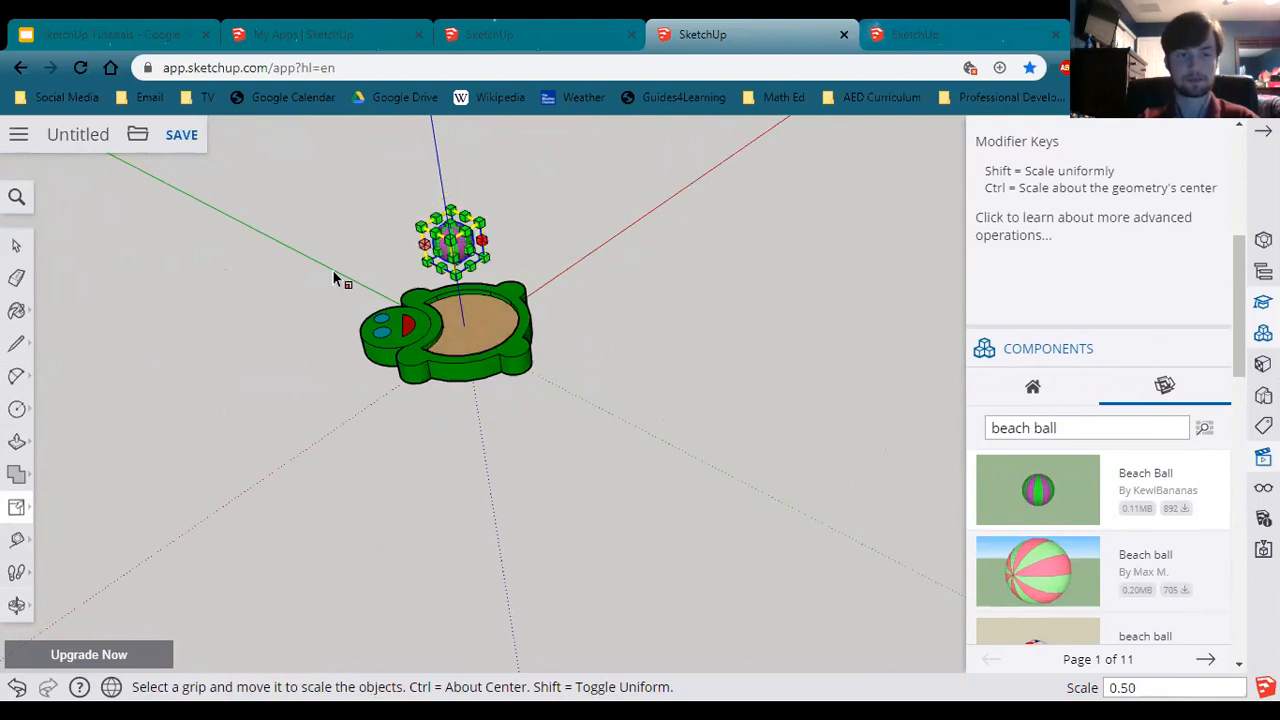
Step: Move the scaled beach ball down over the turtle's sand area and shift it up by 1' 1 7/8"
click(27, 516)
click(62, 471)
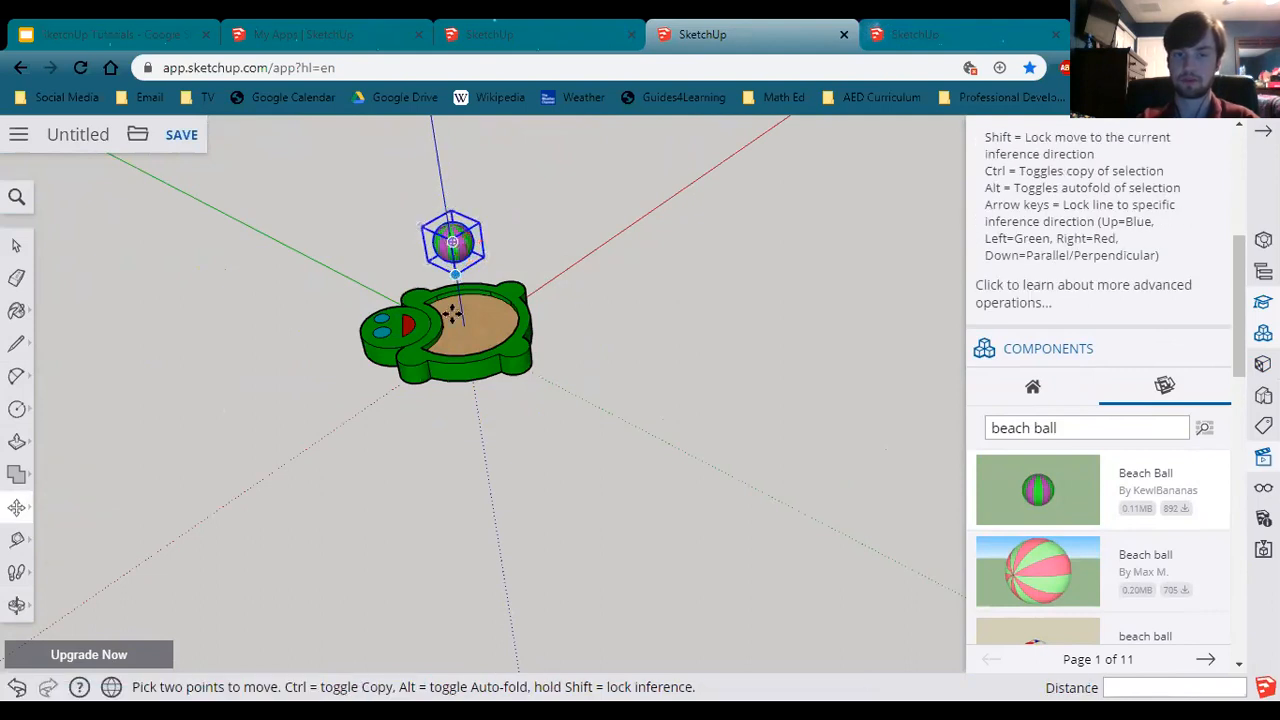
click(459, 374)
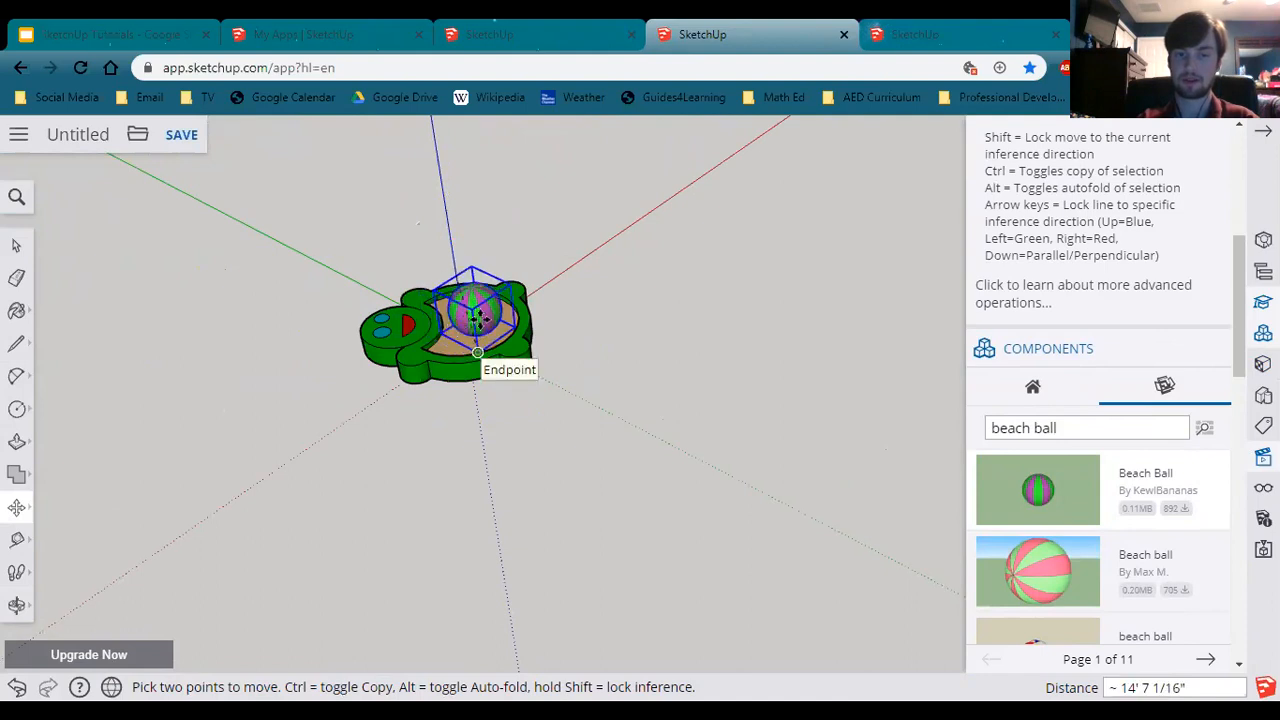
click(478, 352)
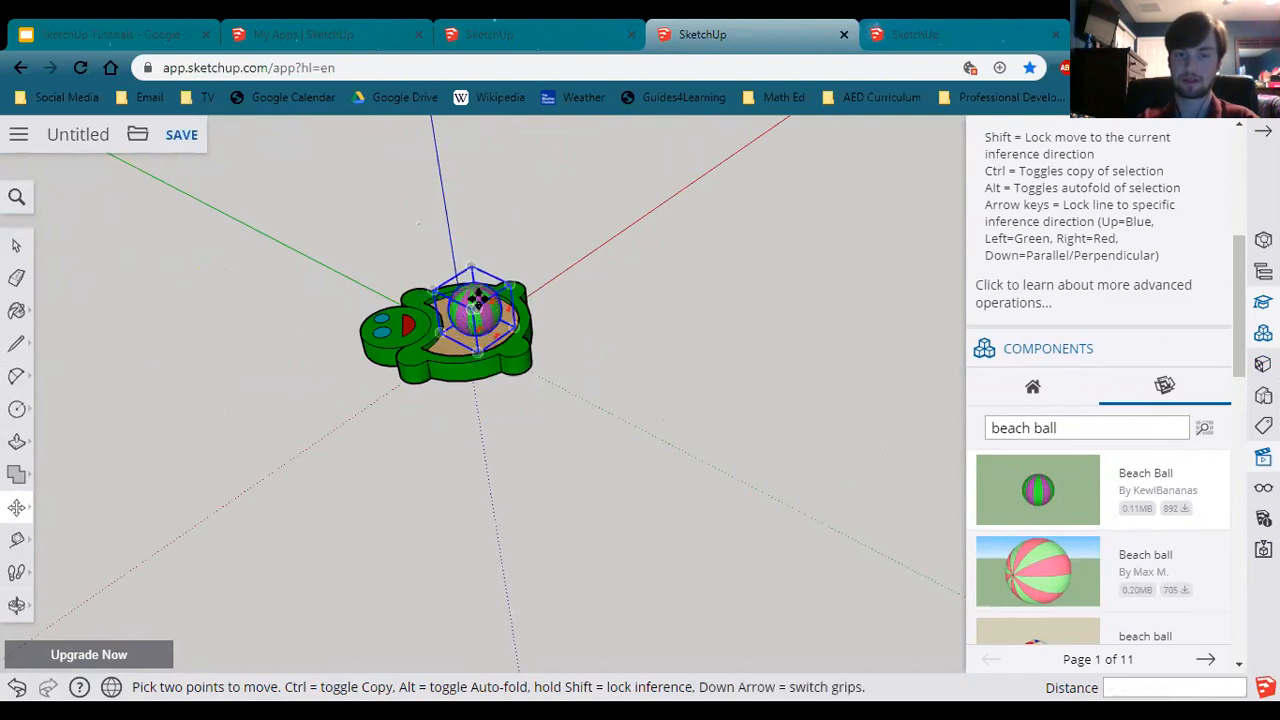
click(478, 296)
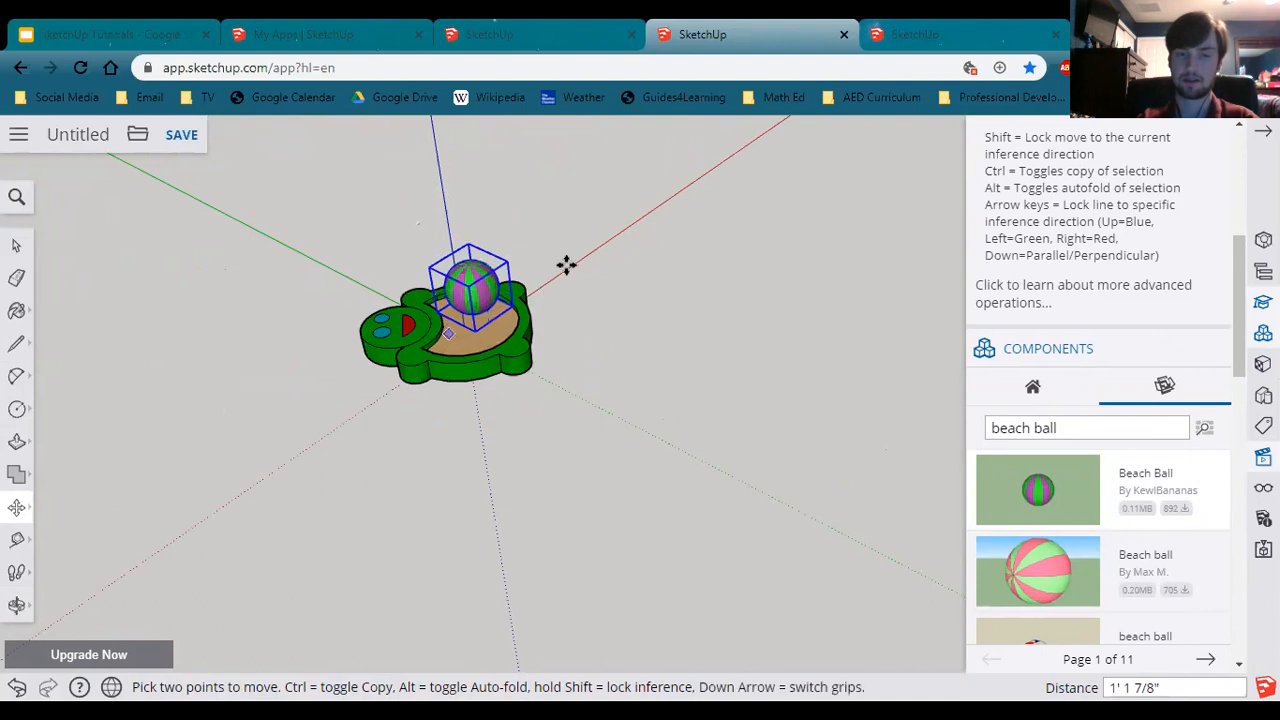
shift+middle_drag(486, 319, 566, 265)
scroll(541, 281, up, 4)
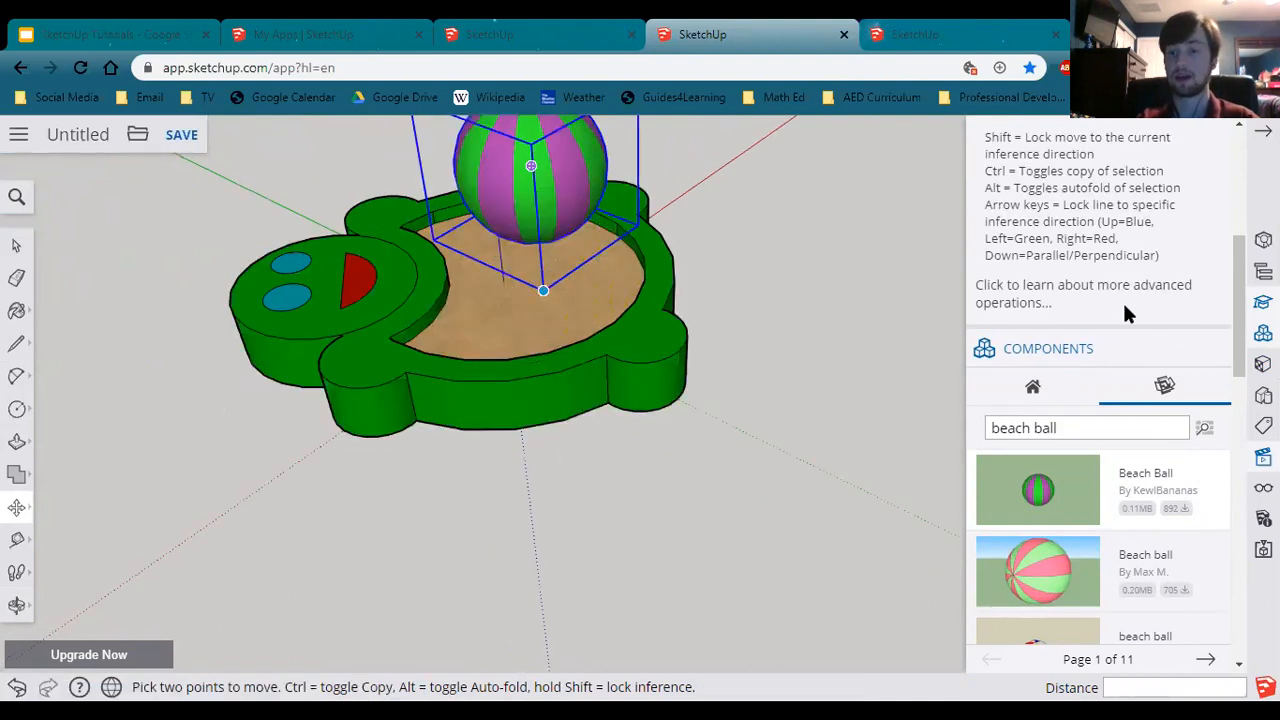
Step: Search 3D Warehouse for "beach toys" and place the toys component with the yellow bucket, shovel and sailboat in the sandbox
click(1078, 420)
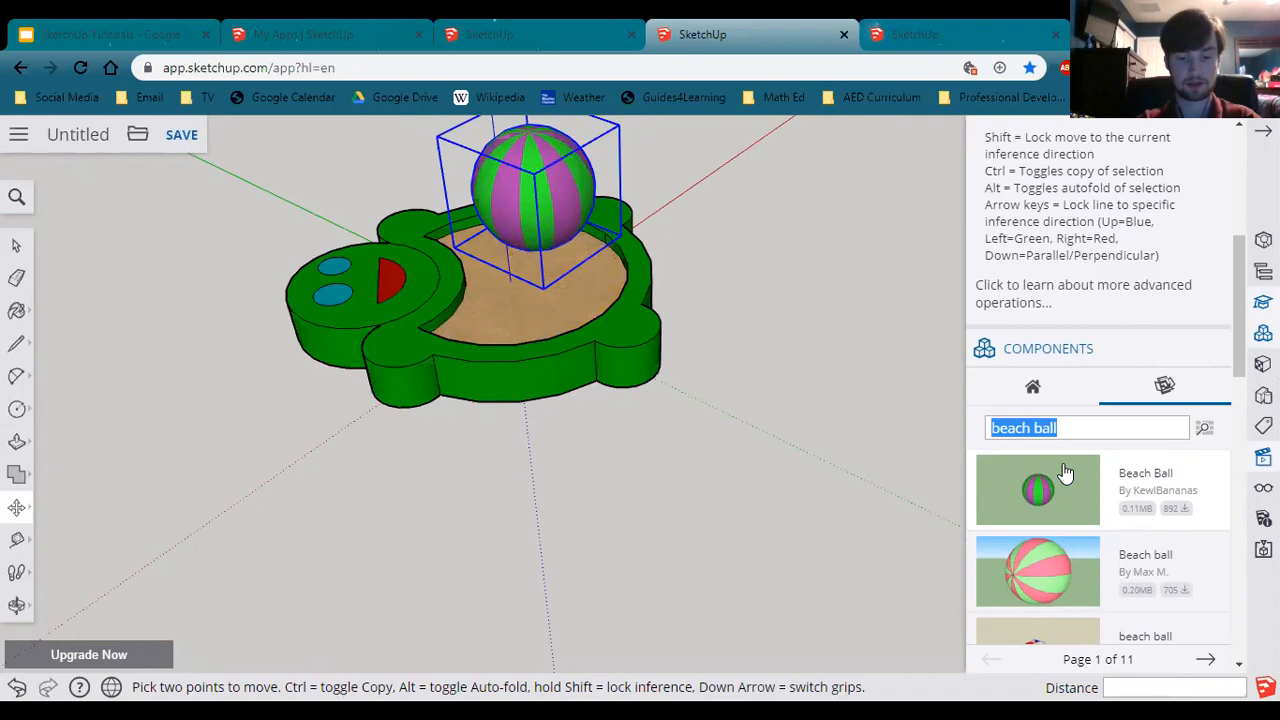
text(b)
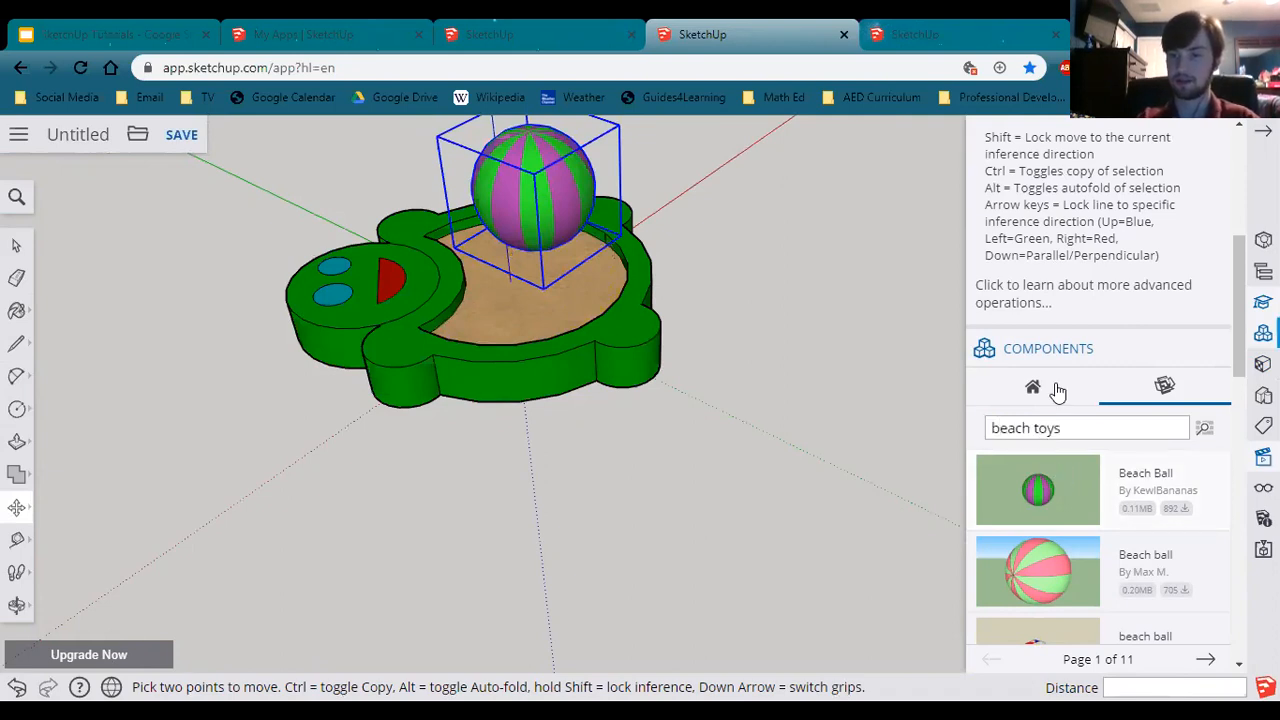
scroll(1057, 392, down, 2)
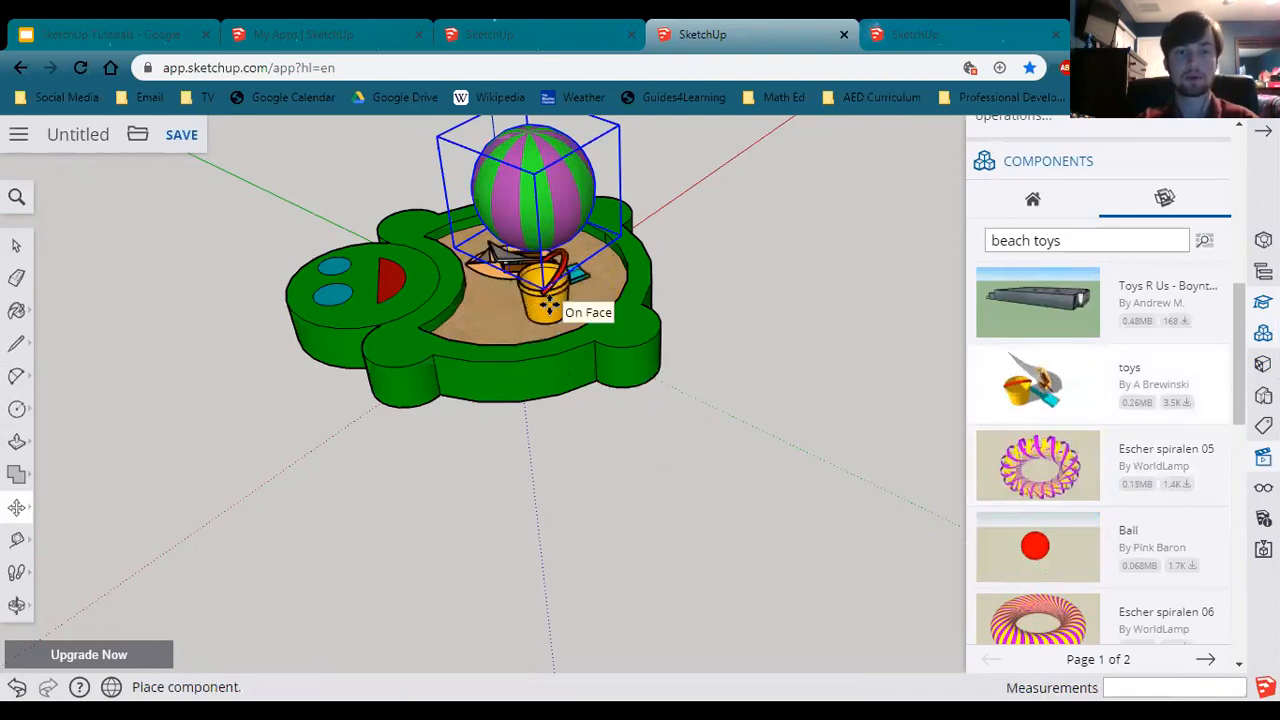
click(579, 375)
Step: Move the toys component down into the sandbox so the bucket, shovel and boat sit at sand level
key(o)
drag(511, 423, 519, 346)
drag(421, 218, 309, 306)
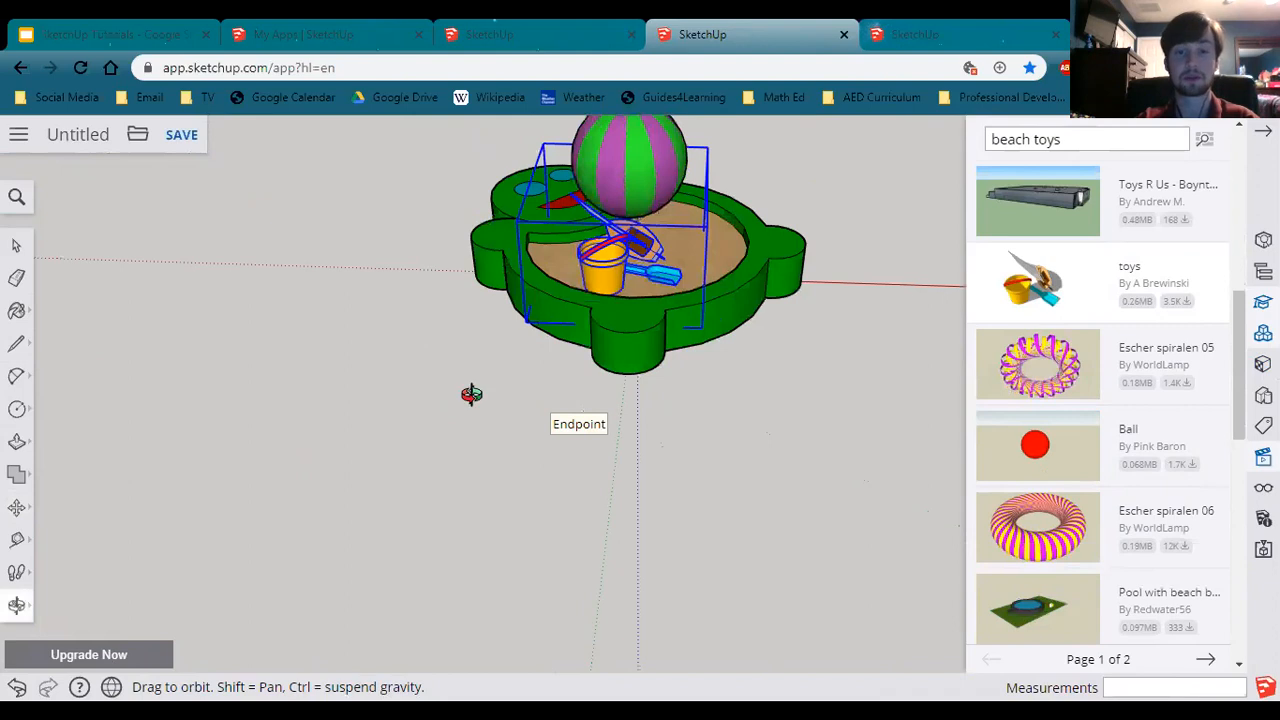
drag(14, 240, 27, 525)
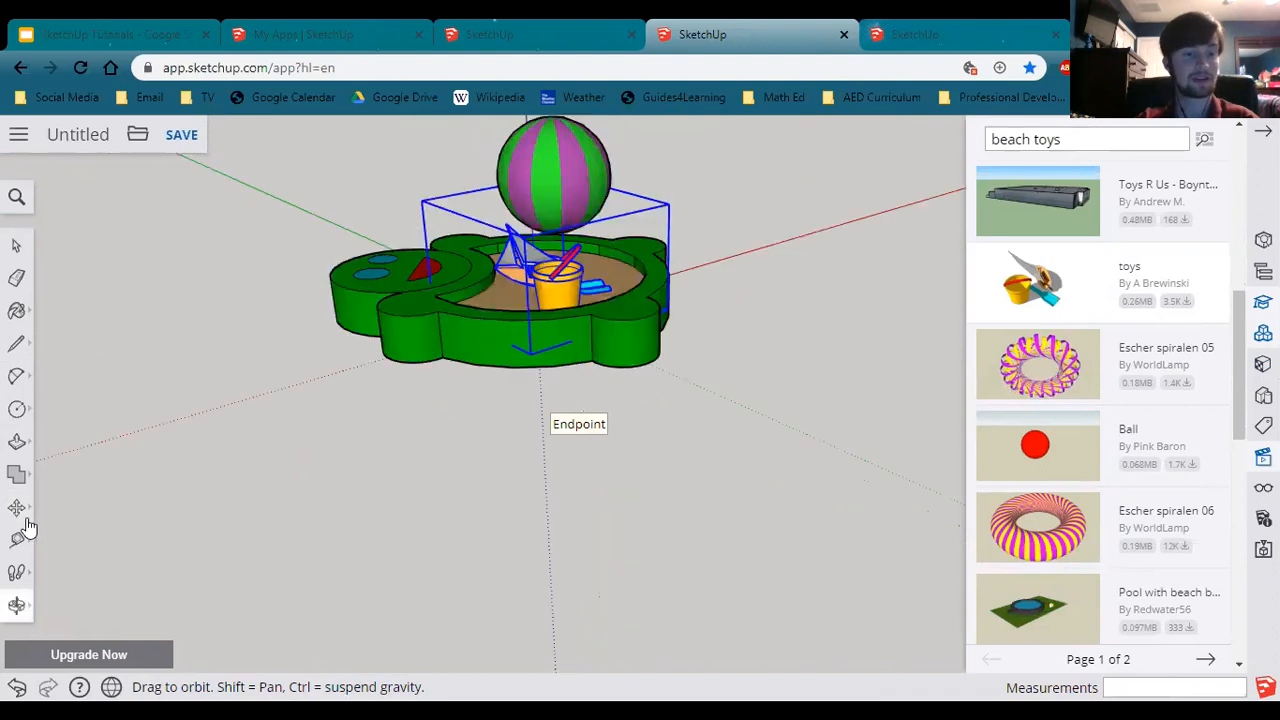
click(16, 508)
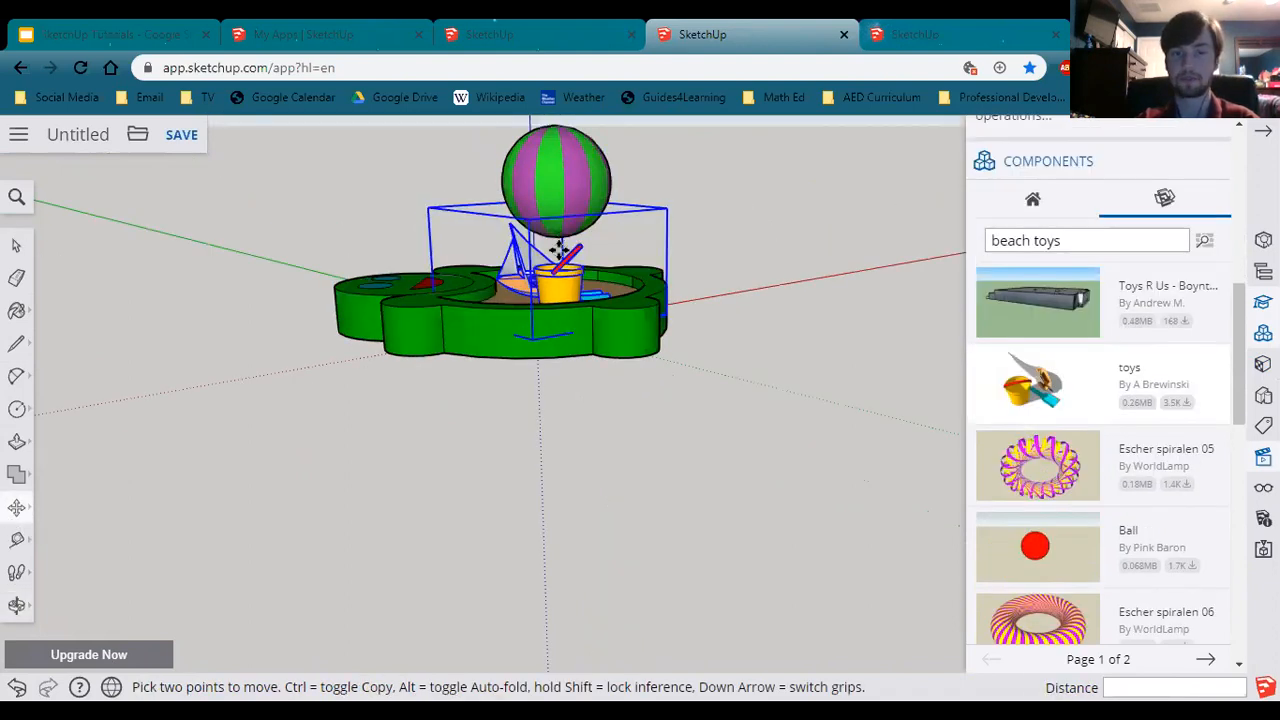
scroll(555, 236, up, 5)
middle_drag(555, 236, 549, 180)
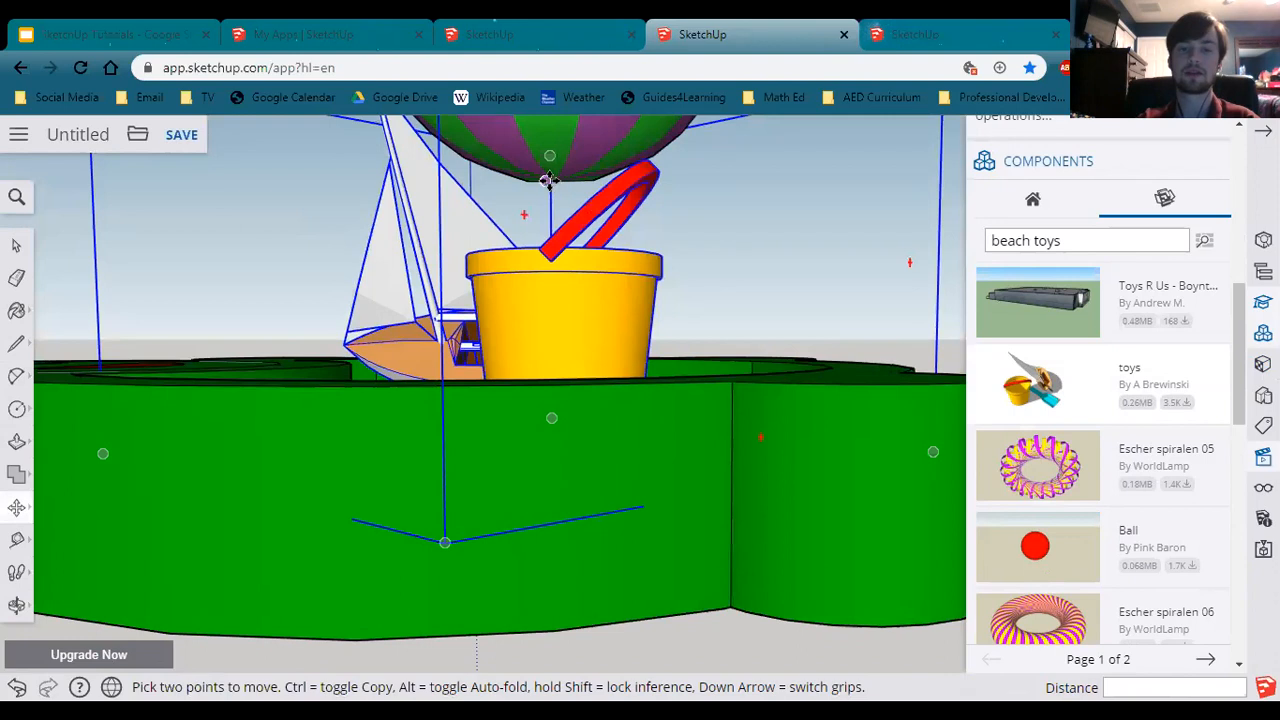
click(572, 220)
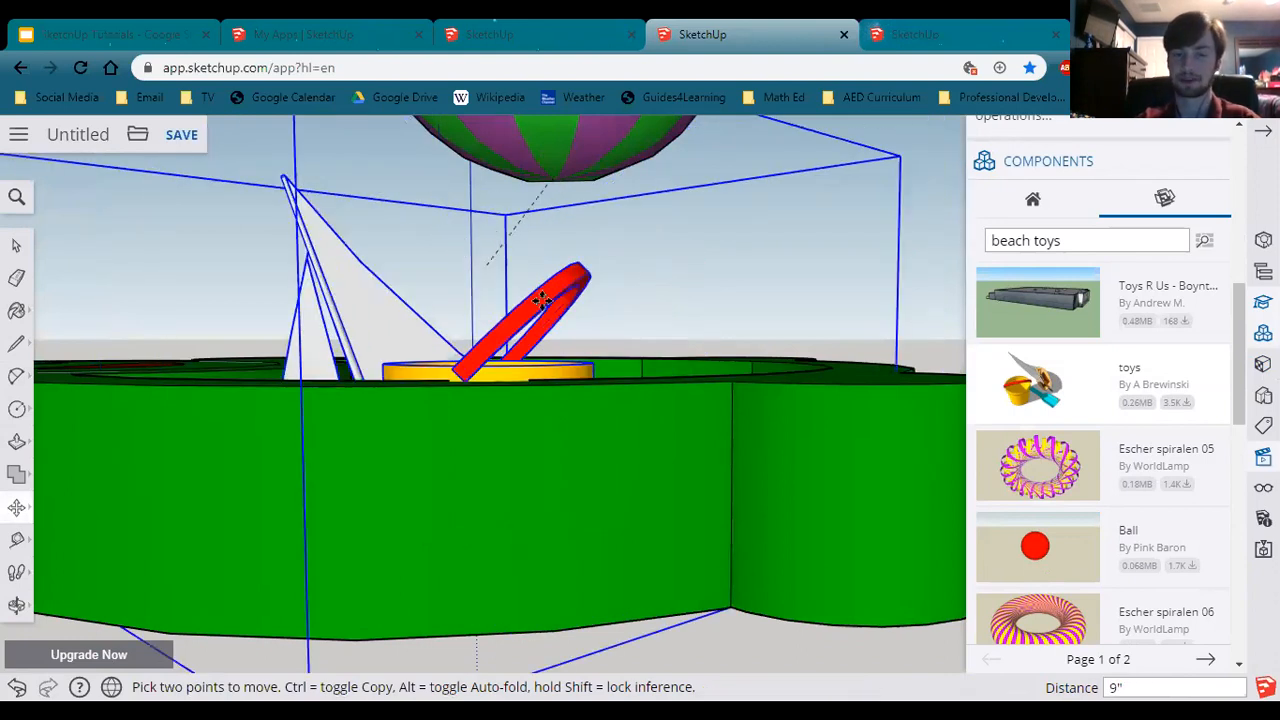
click(577, 347)
Step: Examine the placement of the bucket, shovel, sailboat and beach ball in the turtle sandbox from above and farther out
scroll(577, 347, down, 2)
middle_drag(528, 317, 446, 400)
scroll(1100, 400, down, 1)
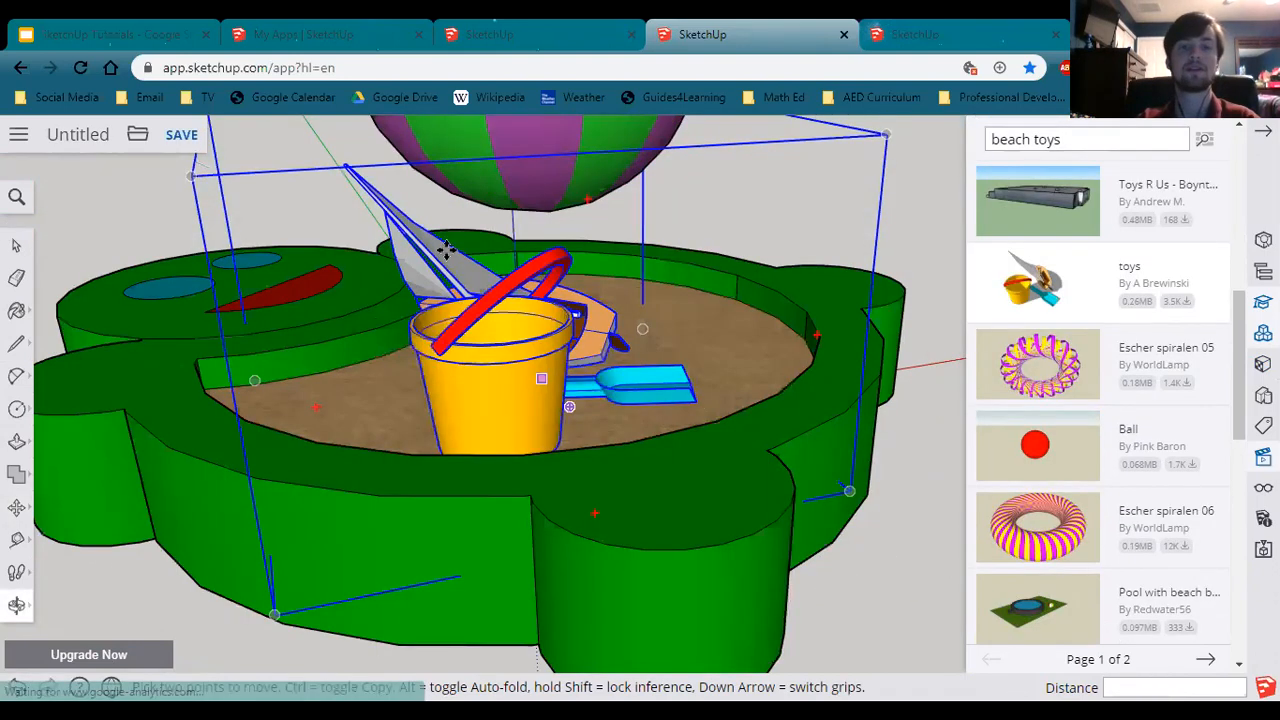
scroll(446, 250, down, 1)
scroll(478, 268, down, 1)
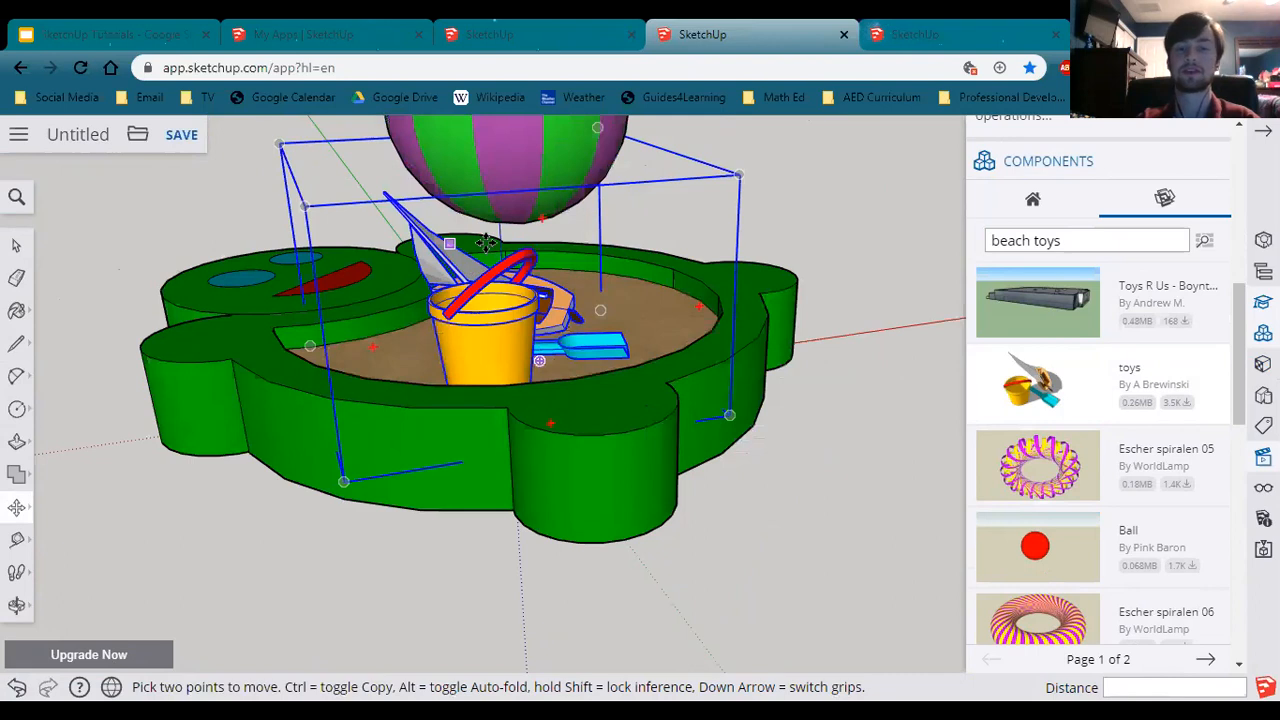
scroll(486, 243, down, 1)
shift+middle_drag(495, 216, 442, 328)
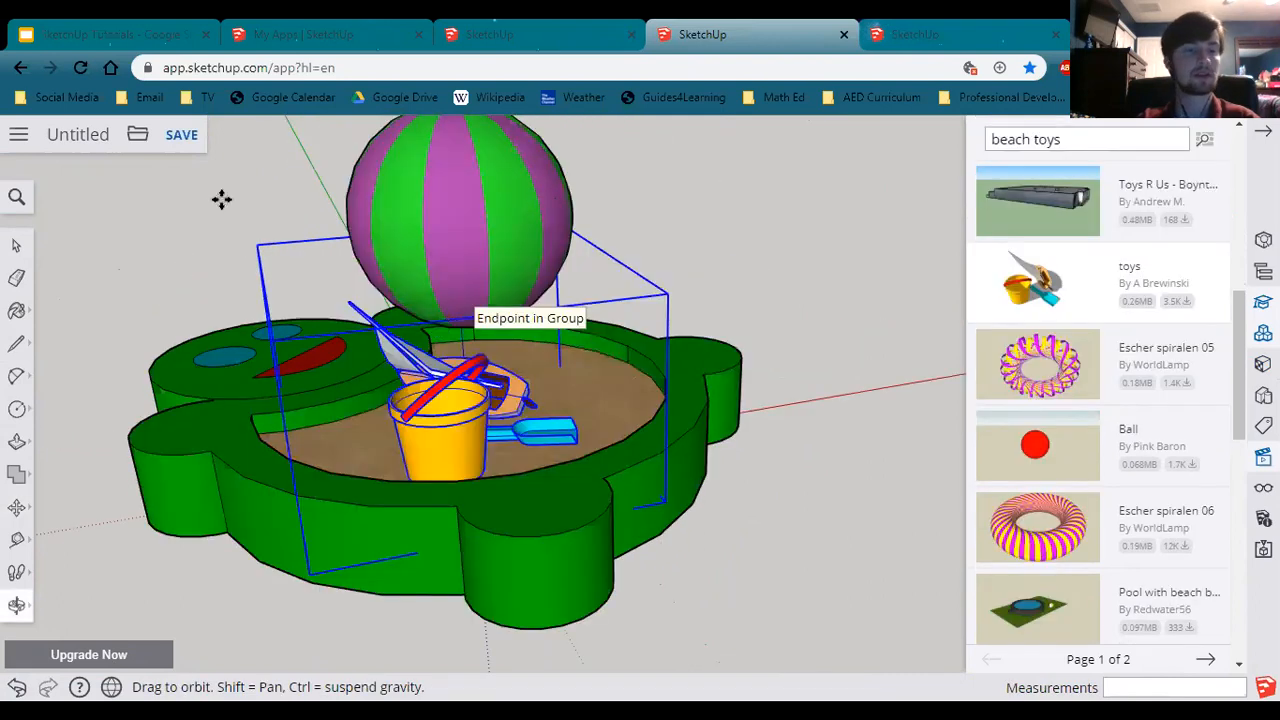
key(m)
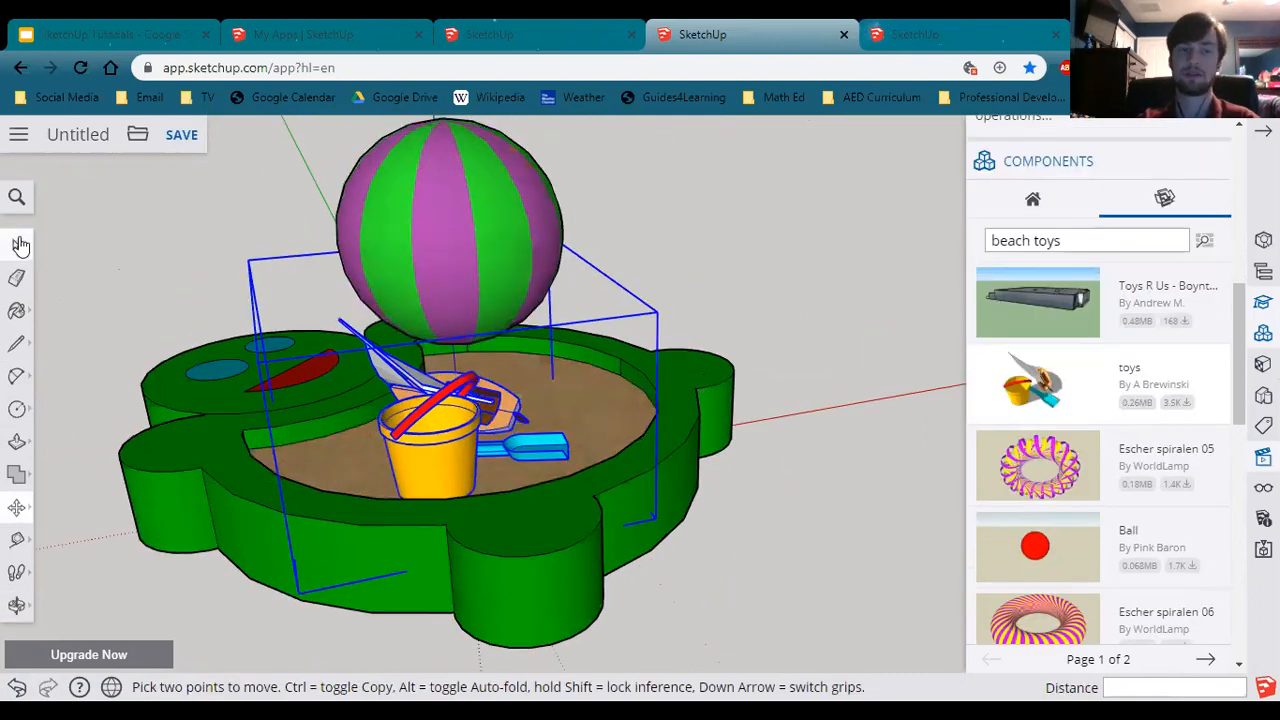
Step: Move the beach ball from its bottom point about 2' 7 7/16" down onto the sand beside the sailboat
click(19, 246)
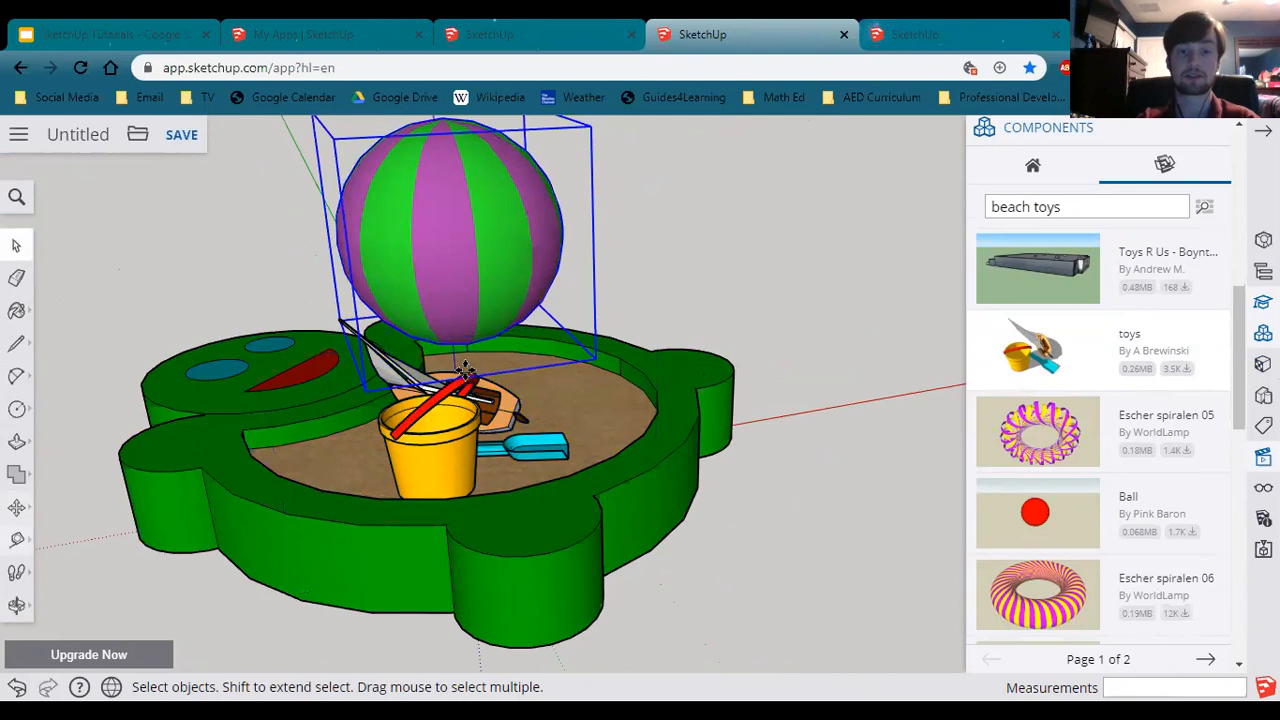
key(m)
middle_drag(432, 203, 434, 302)
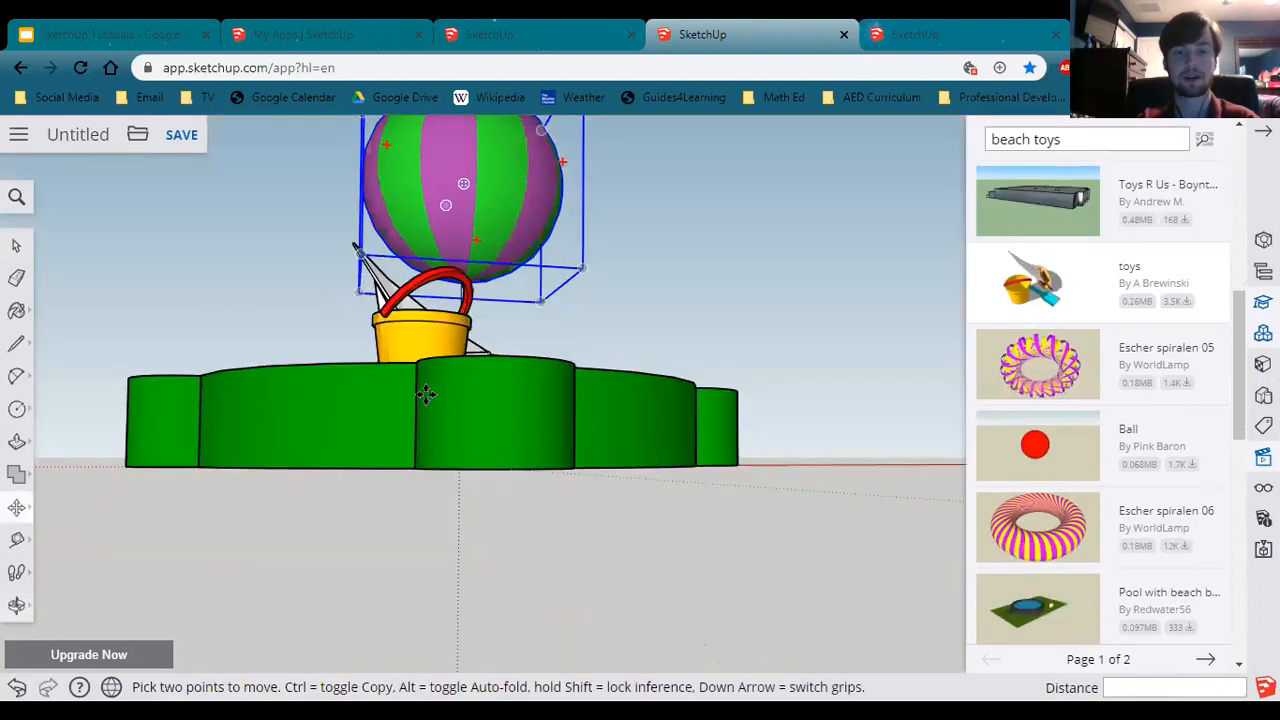
scroll(526, 340, up, 2)
middle_drag(526, 340, 443, 294)
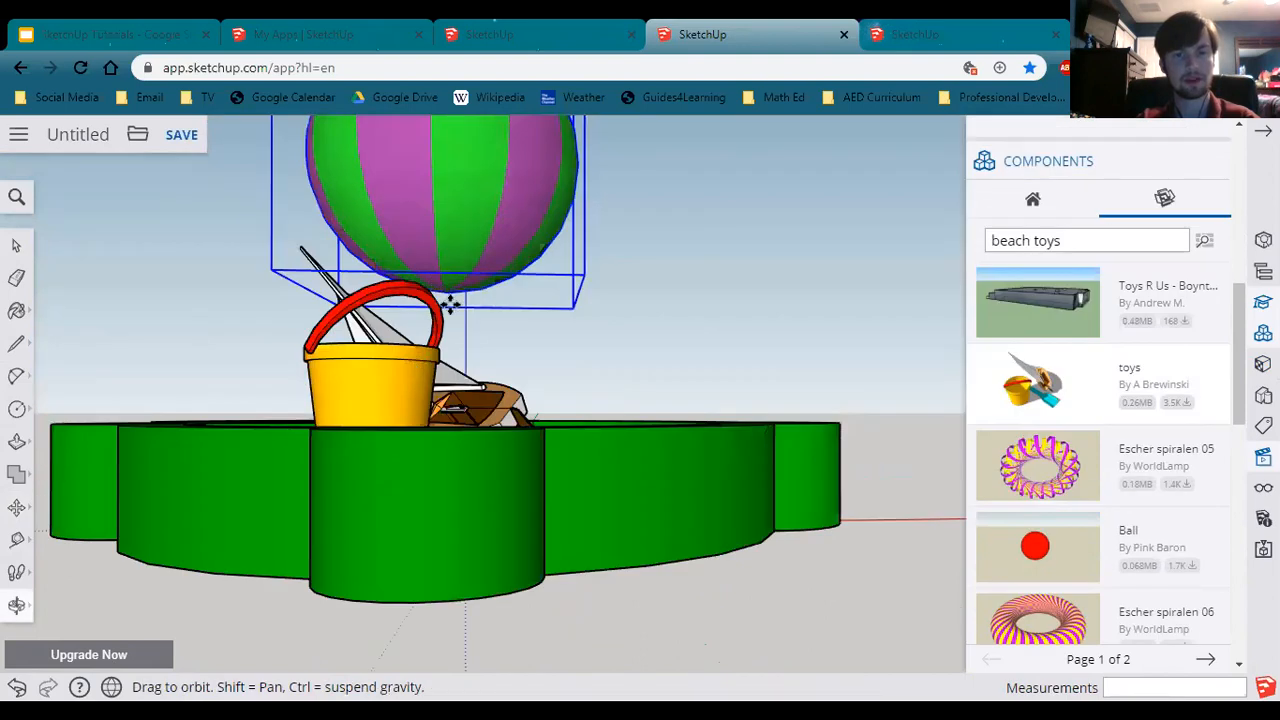
scroll(443, 294, up, 3)
click(438, 300)
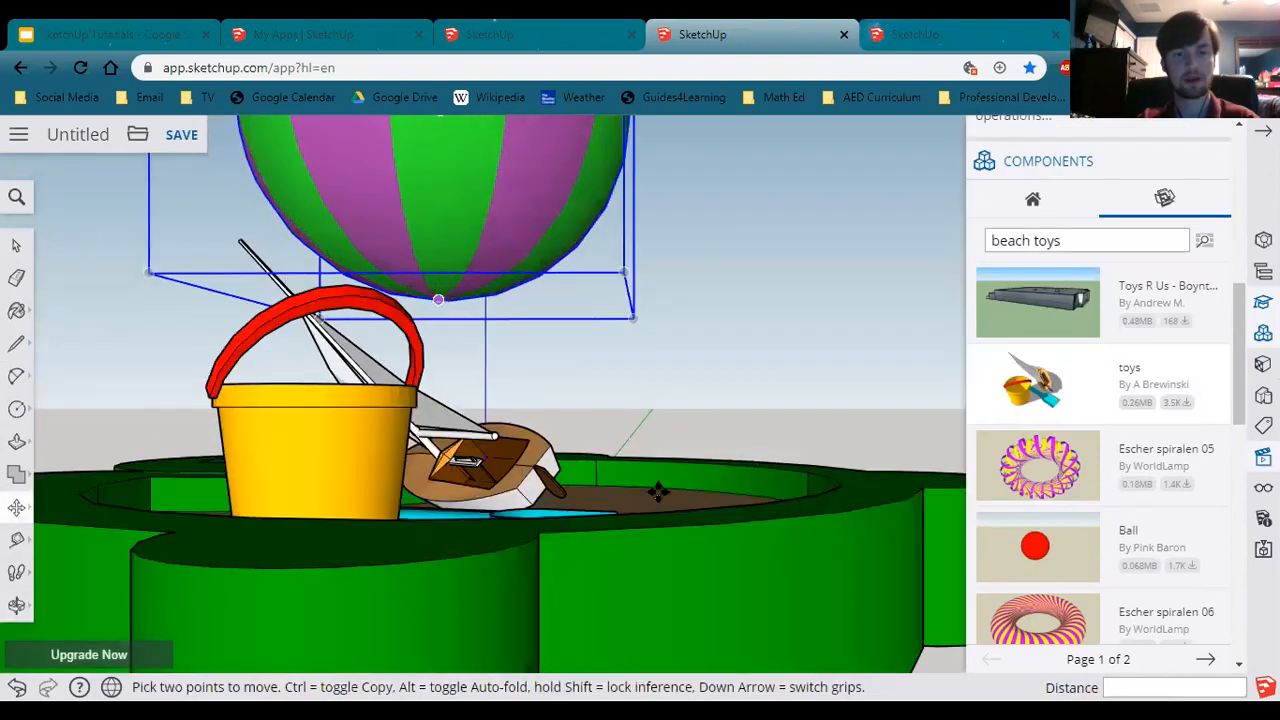
click(657, 500)
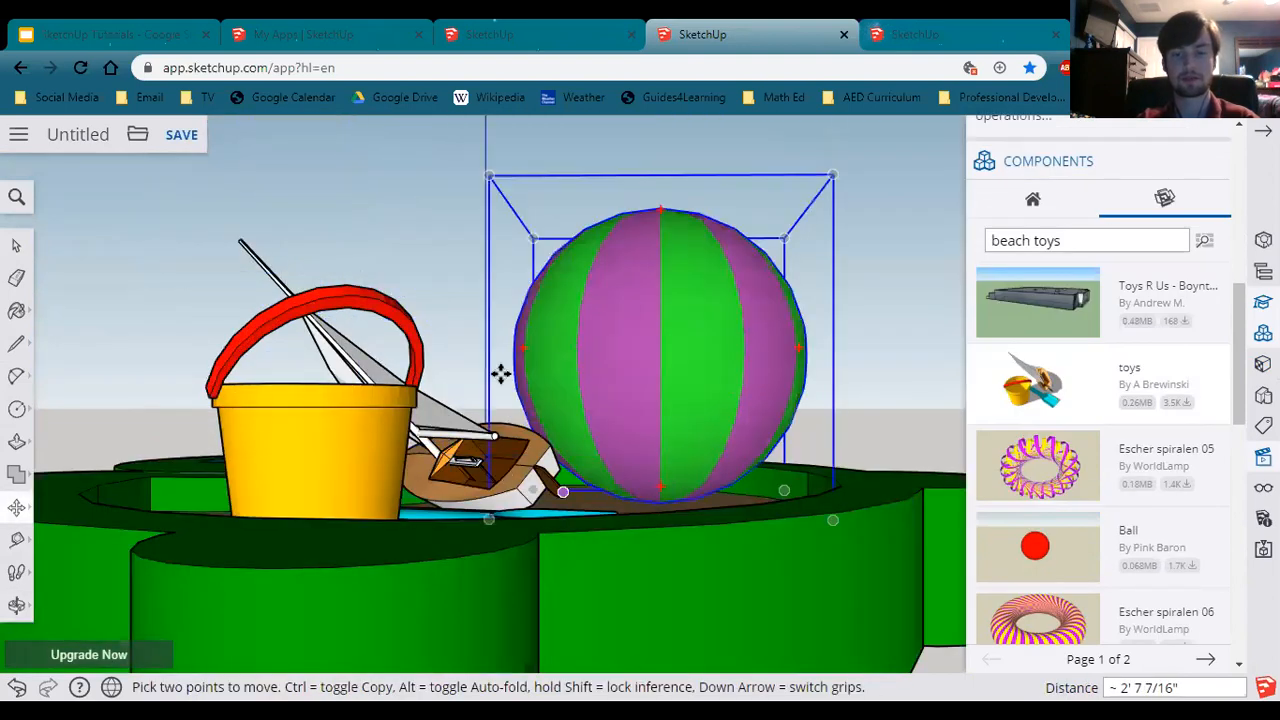
shift+middle_drag(541, 493, 542, 452)
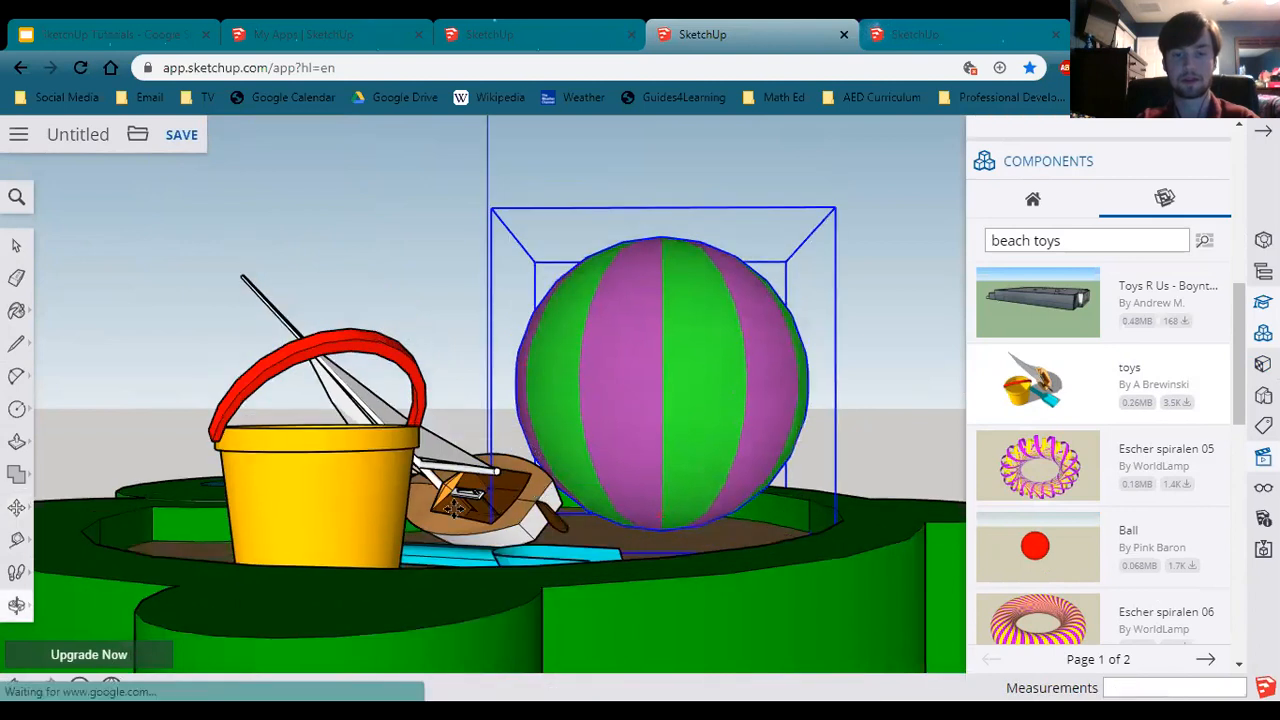
scroll(644, 614, down, 2)
middle_drag(610, 578, 500, 490)
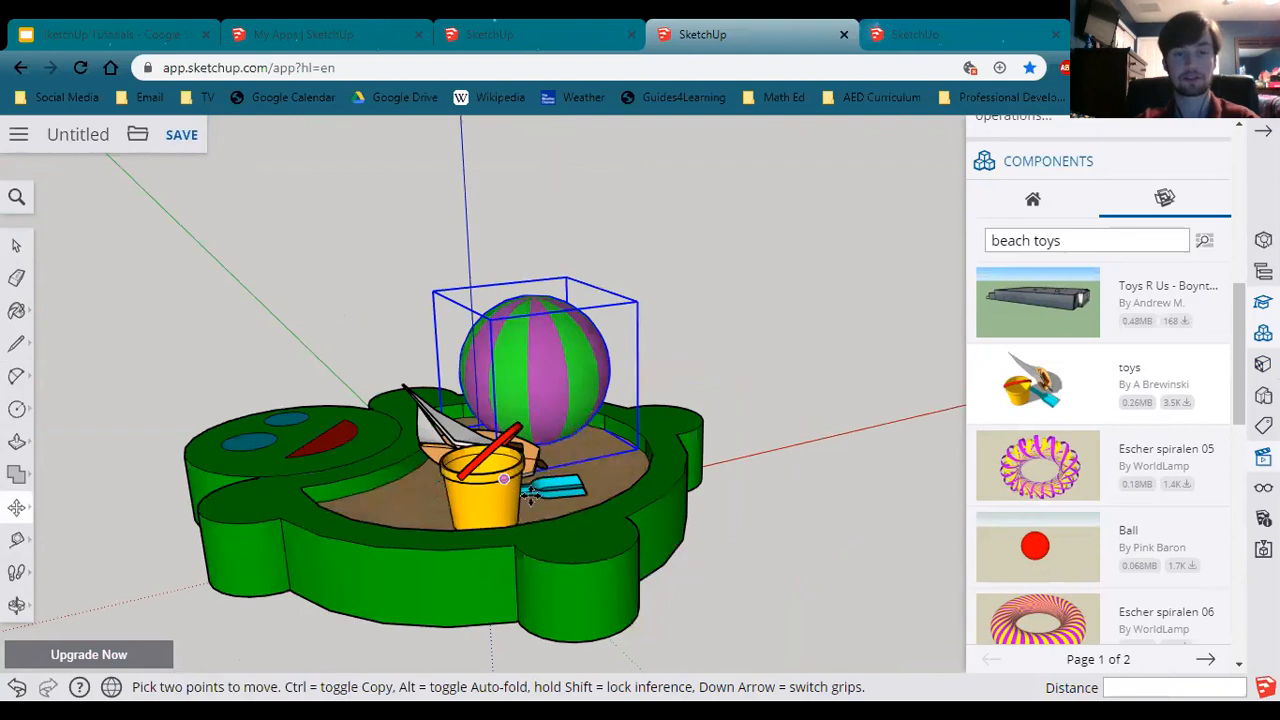
scroll(530, 495, down, 1)
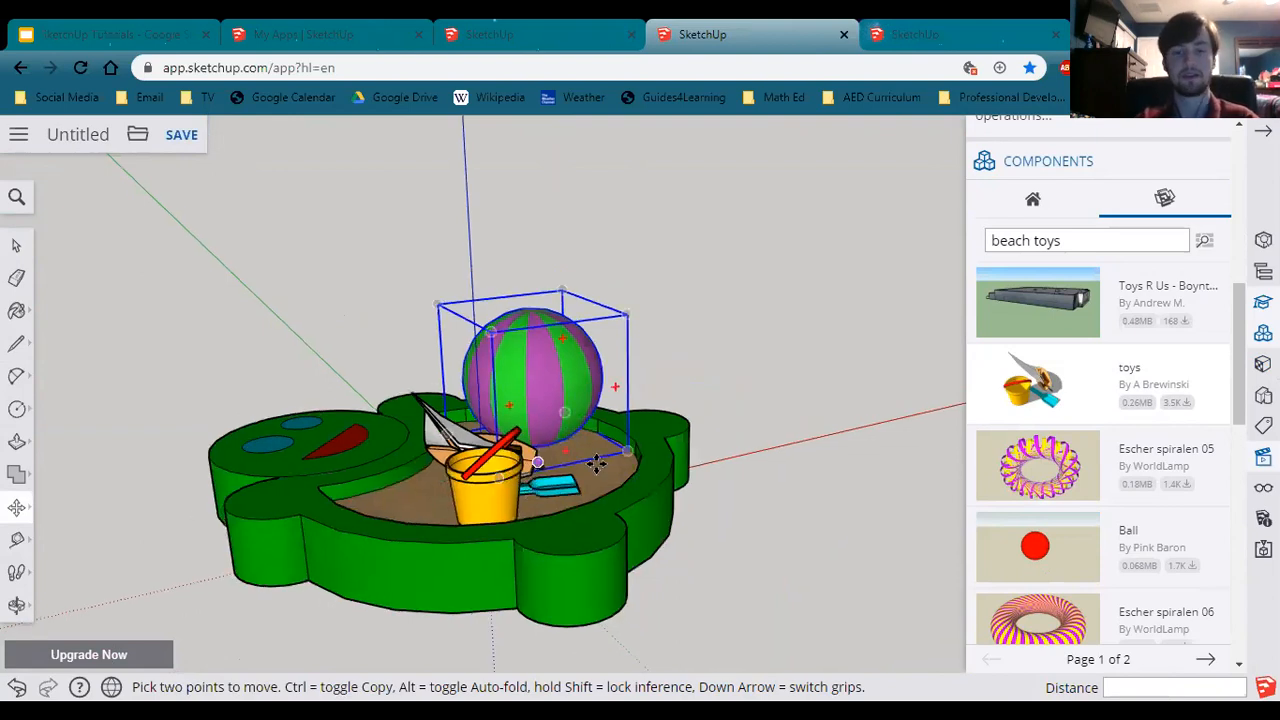
middle_drag(547, 516, 536, 426)
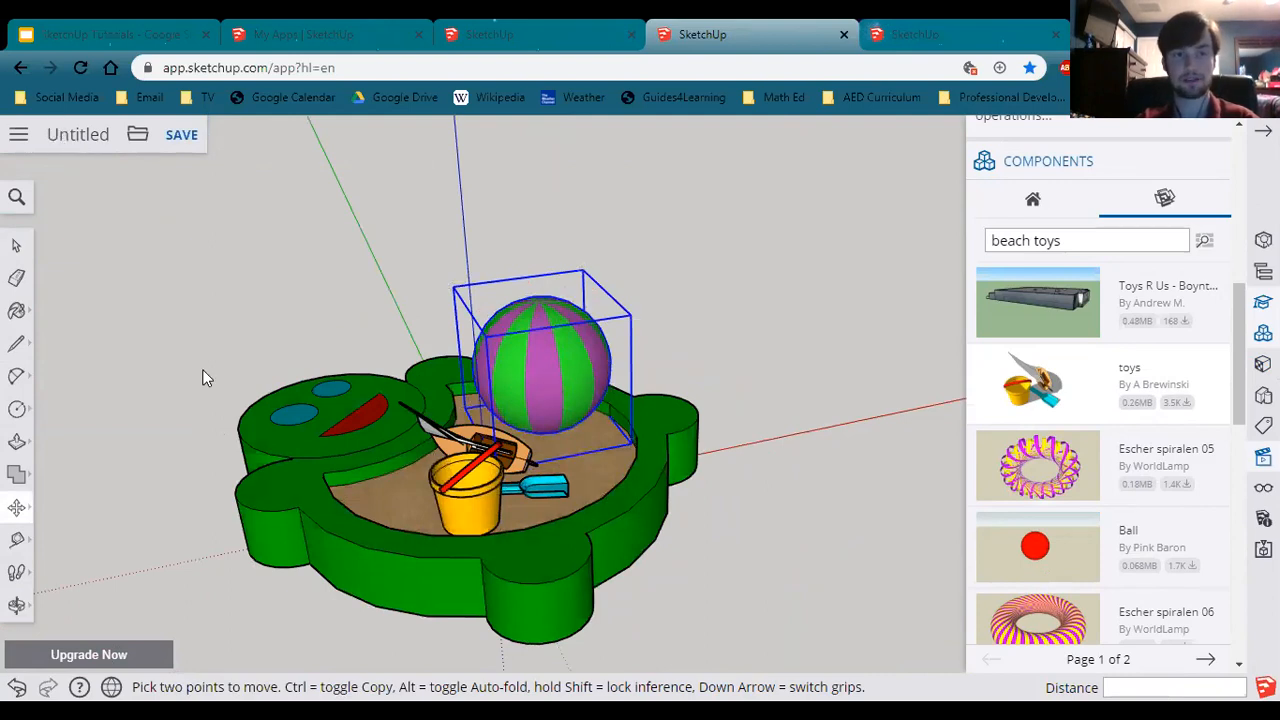
Step: Save the model to the SketchUp project folder under the name "Turtle Sandbox_" followed by the author's surname
click(180, 136)
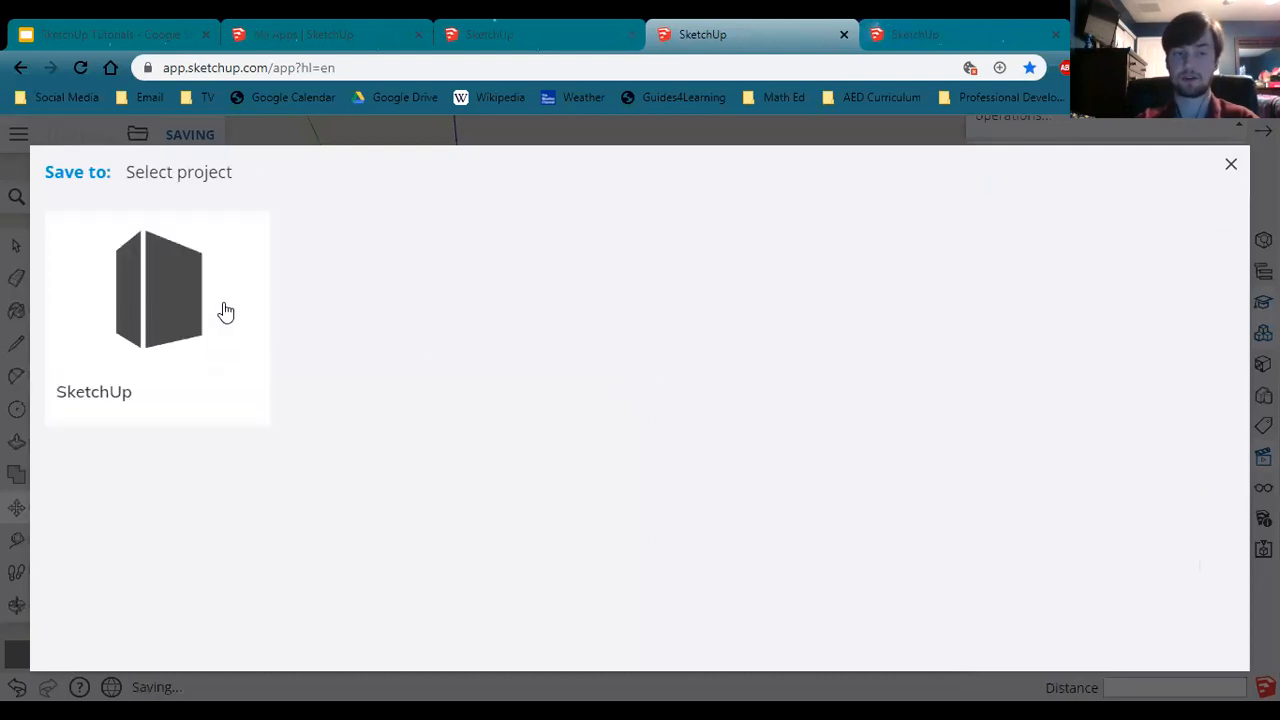
click(105, 347)
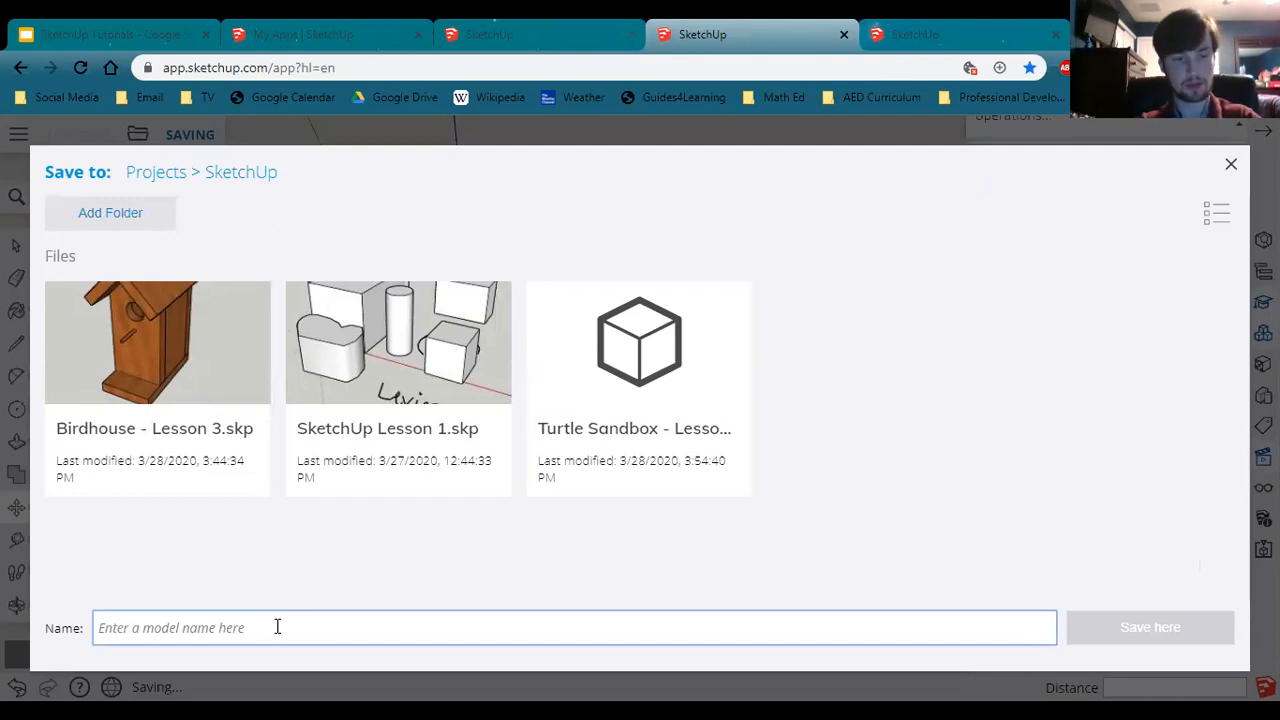
text(Turt)
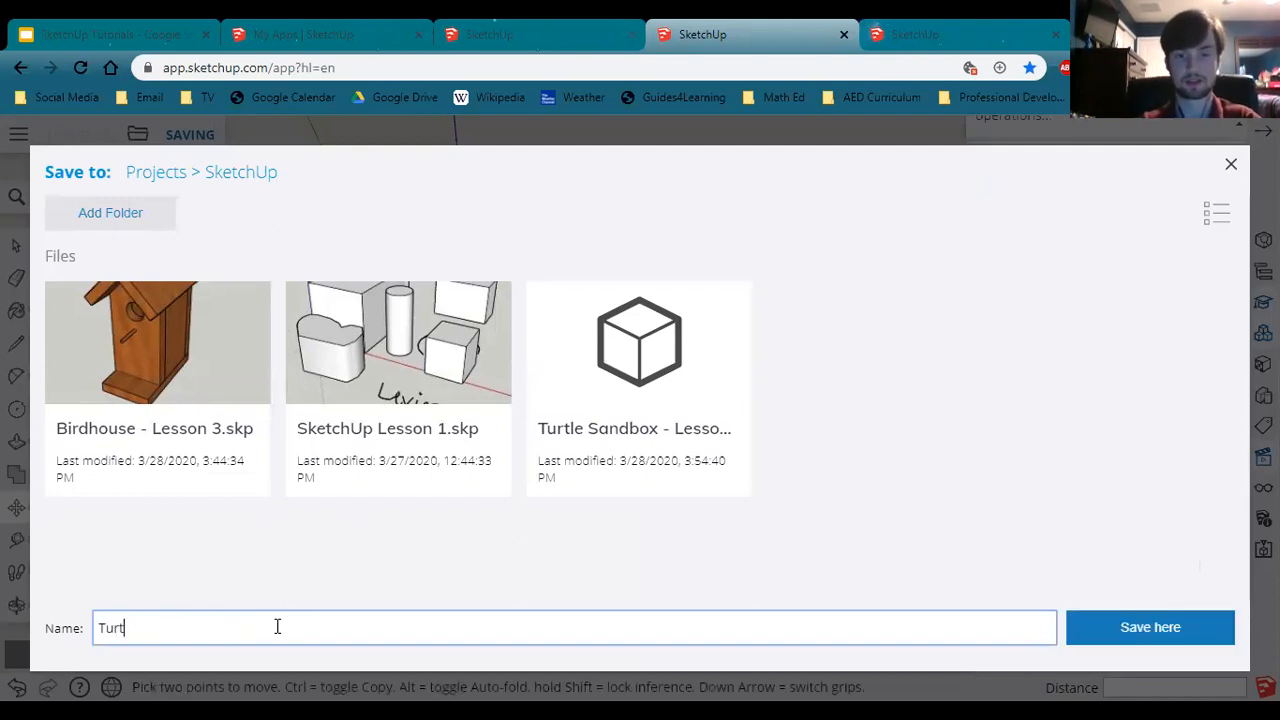
text(le)
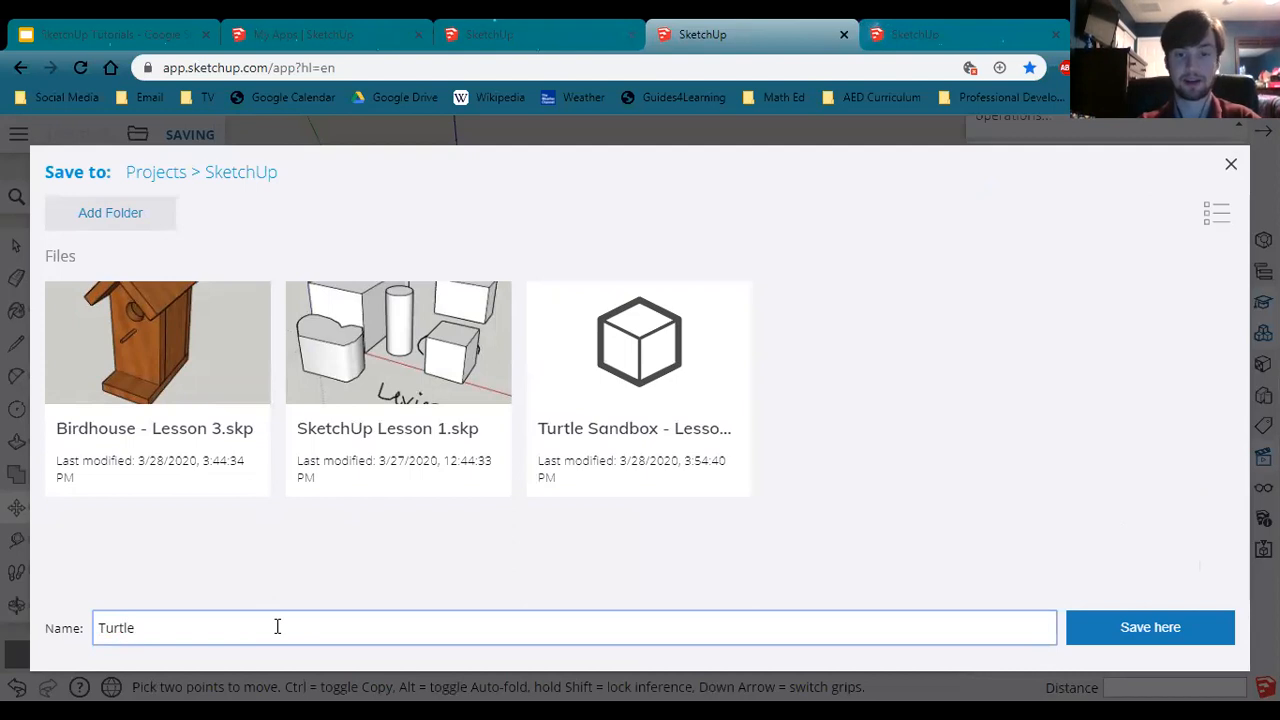
text( Sandbox)
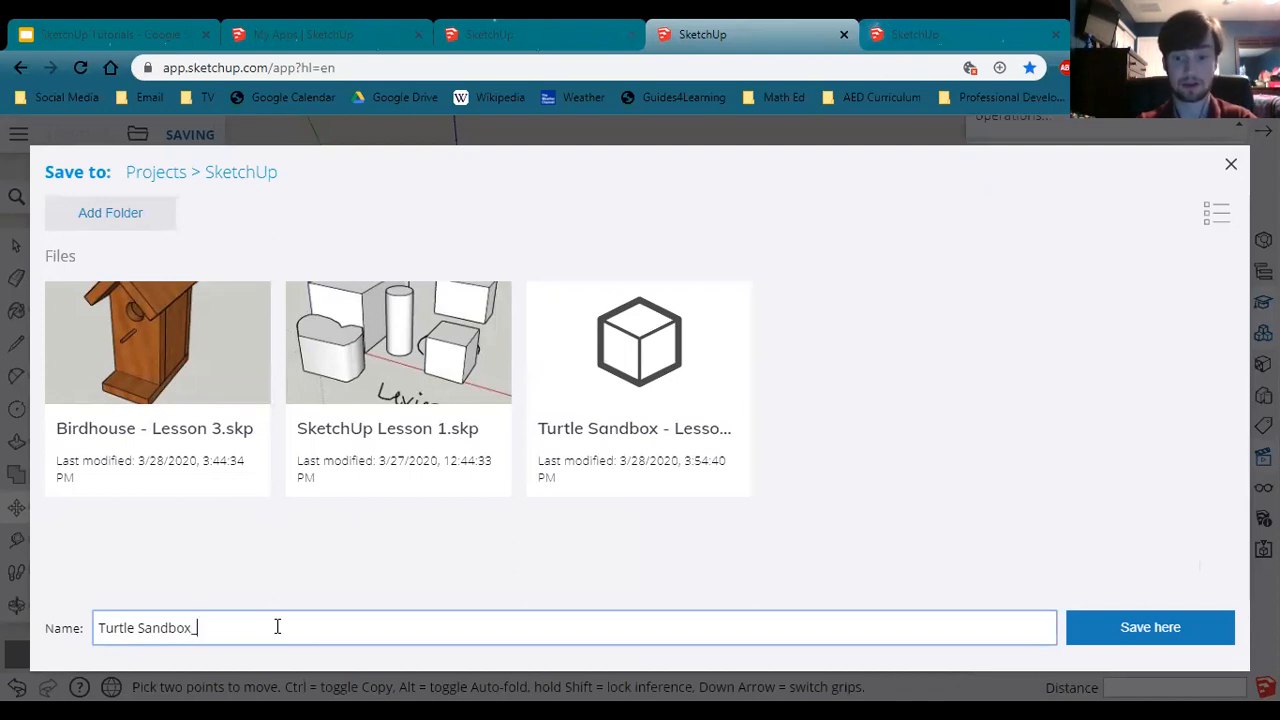
text( Lev)
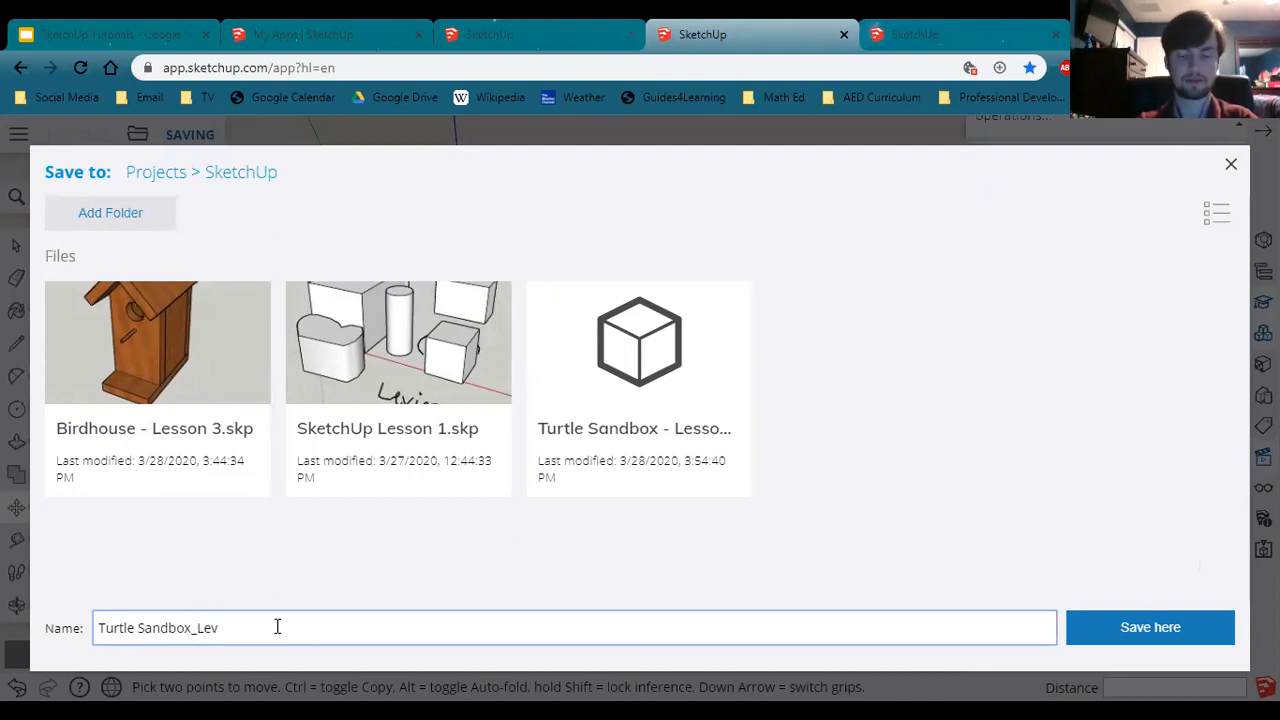
text(inson)
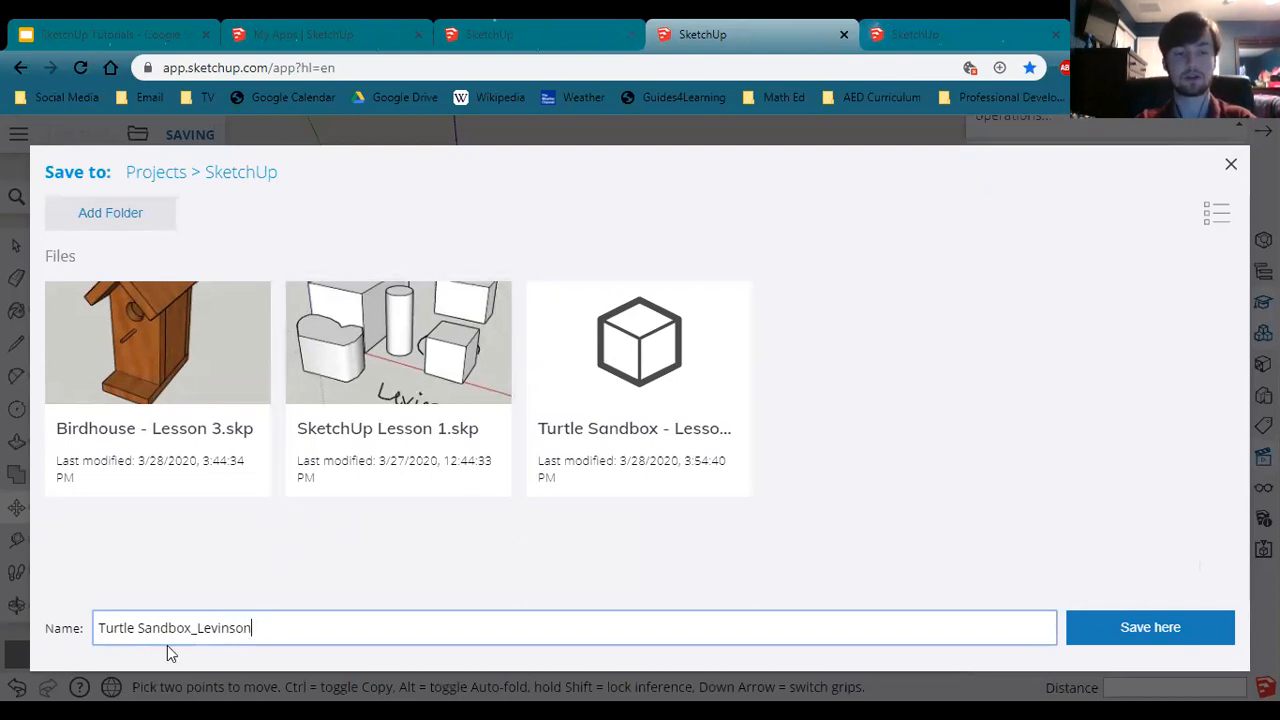
click(1104, 632)
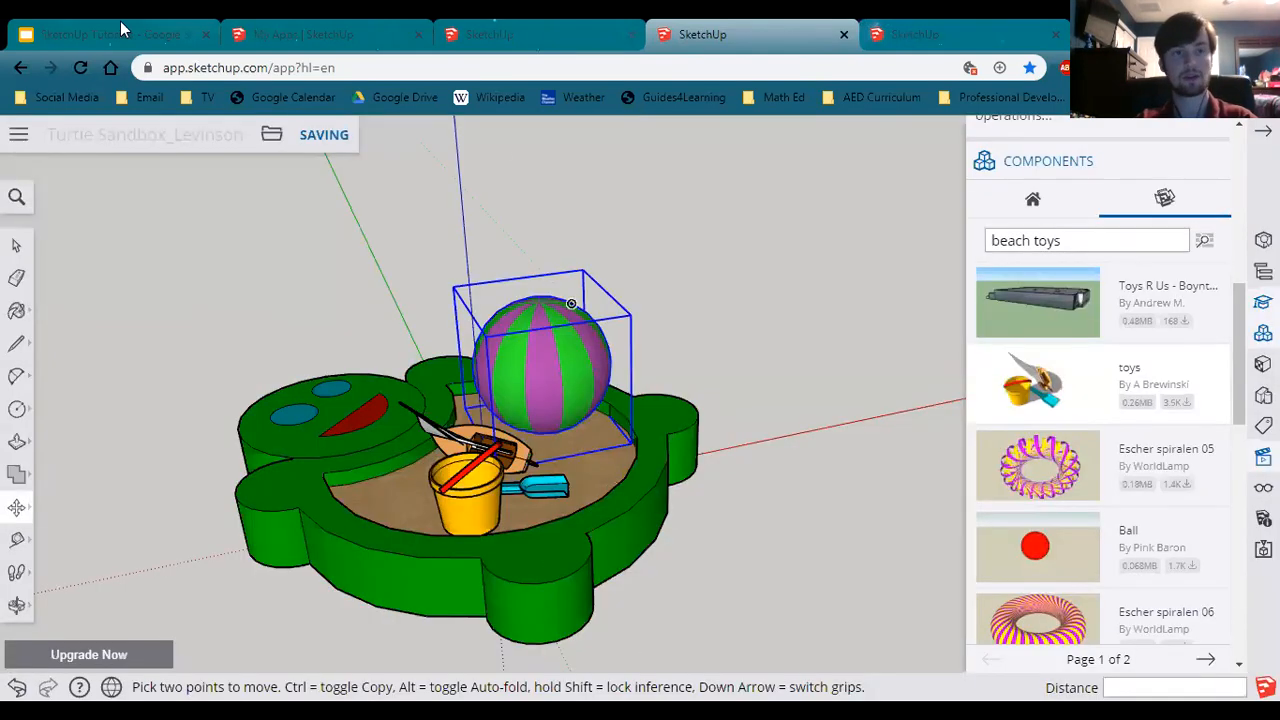
Step: Switch to the SketchUp Tutorials deck in Google Slides and start presenting the lesson's Objectives slide
click(122, 32)
click(1018, 150)
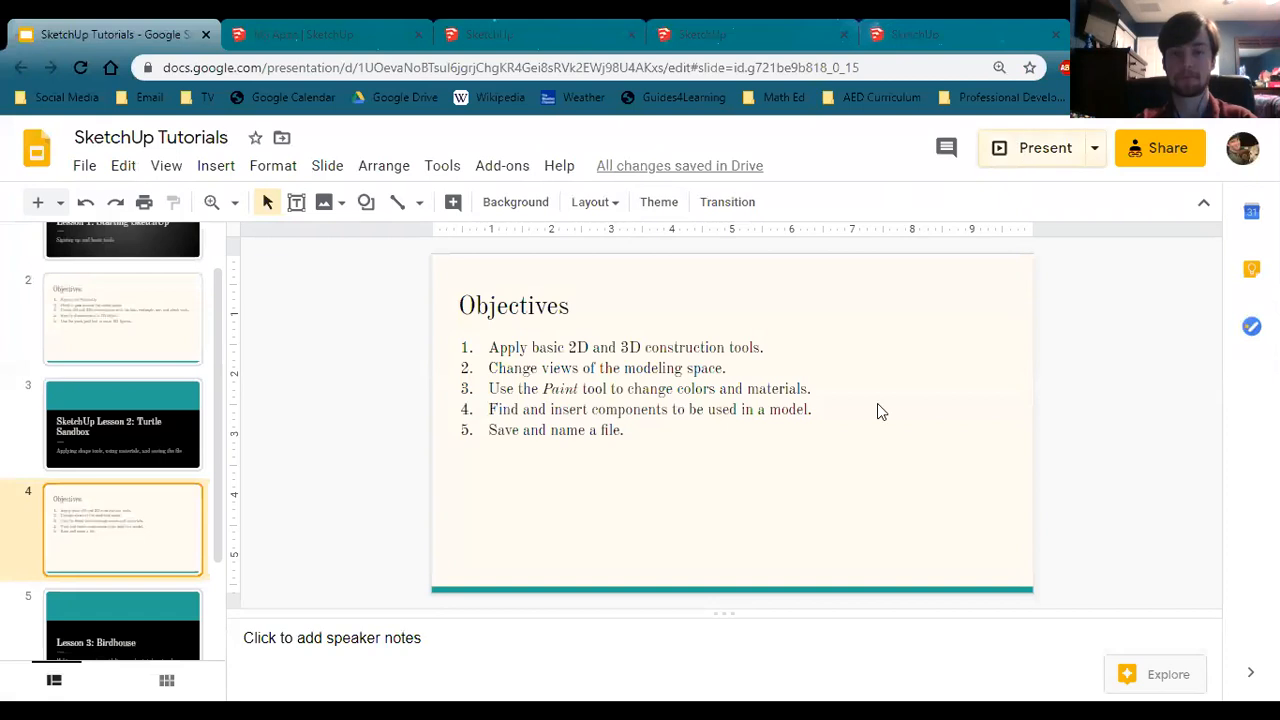